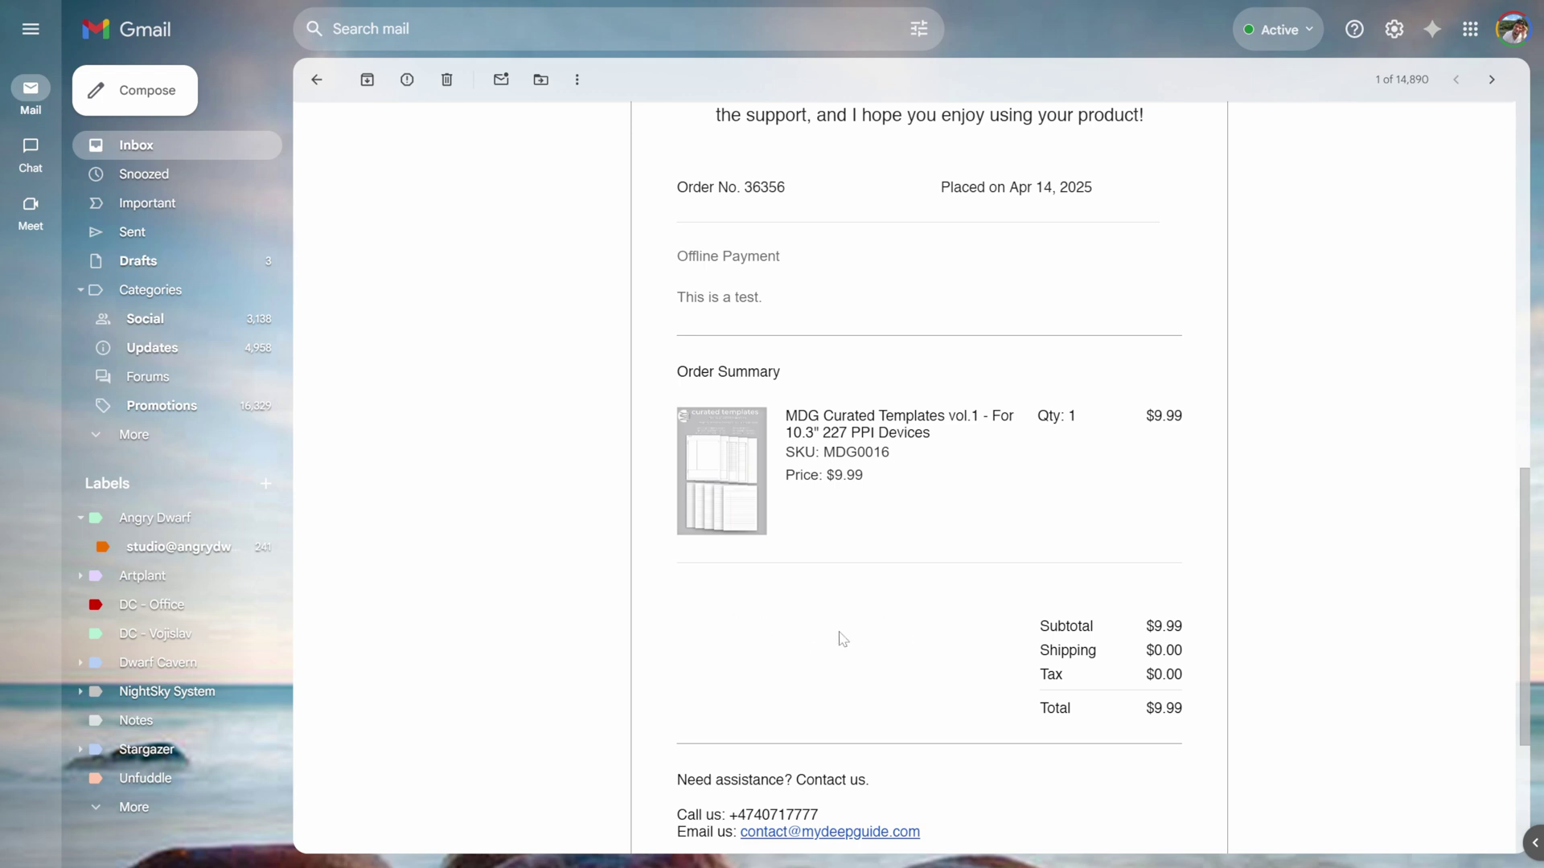
Read the order confirmation email's notes on the download button and how long the link stays valid.
scroll(870, 645, "up", 10)
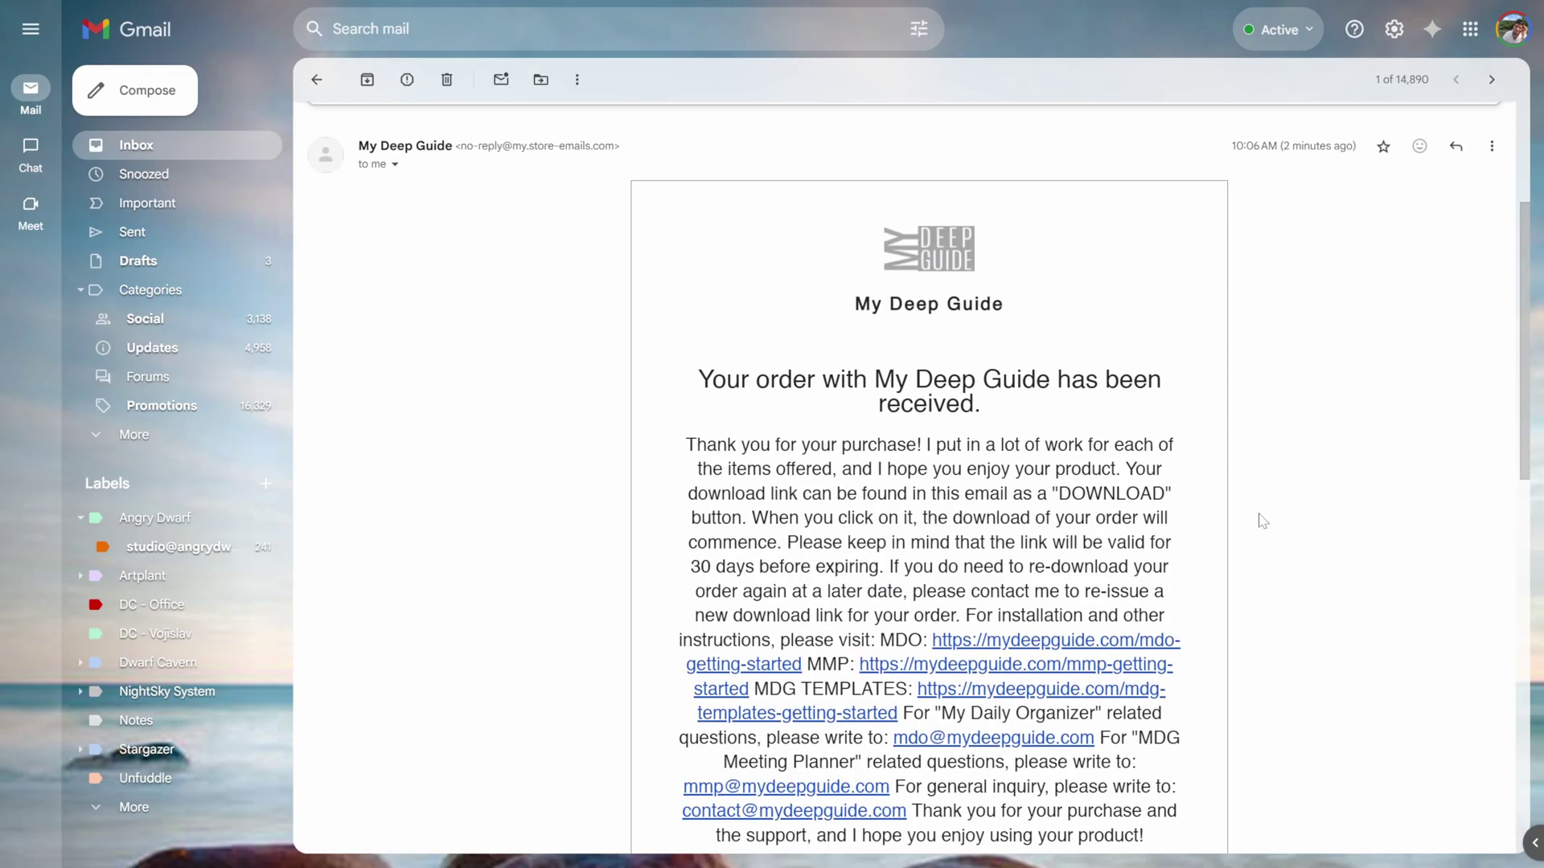
scroll(1261, 521, "down", 1)
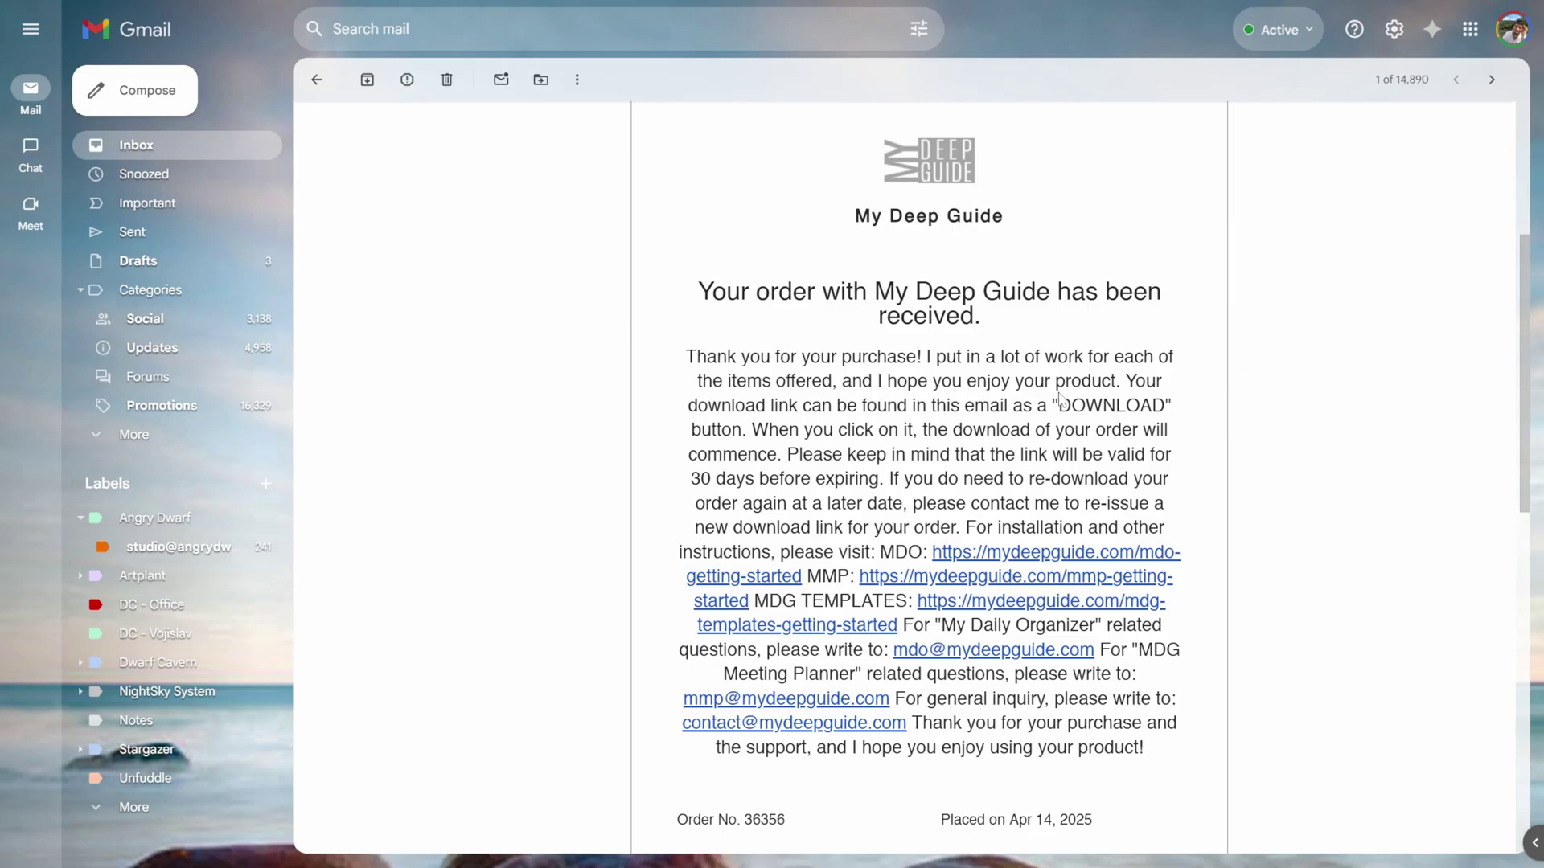
left_click_drag(1125, 381, 800, 430)
left_click(990, 448)
left_click_drag(690, 479, 880, 479)
left_click(1043, 460)
scroll(801, 503, "down", 1)
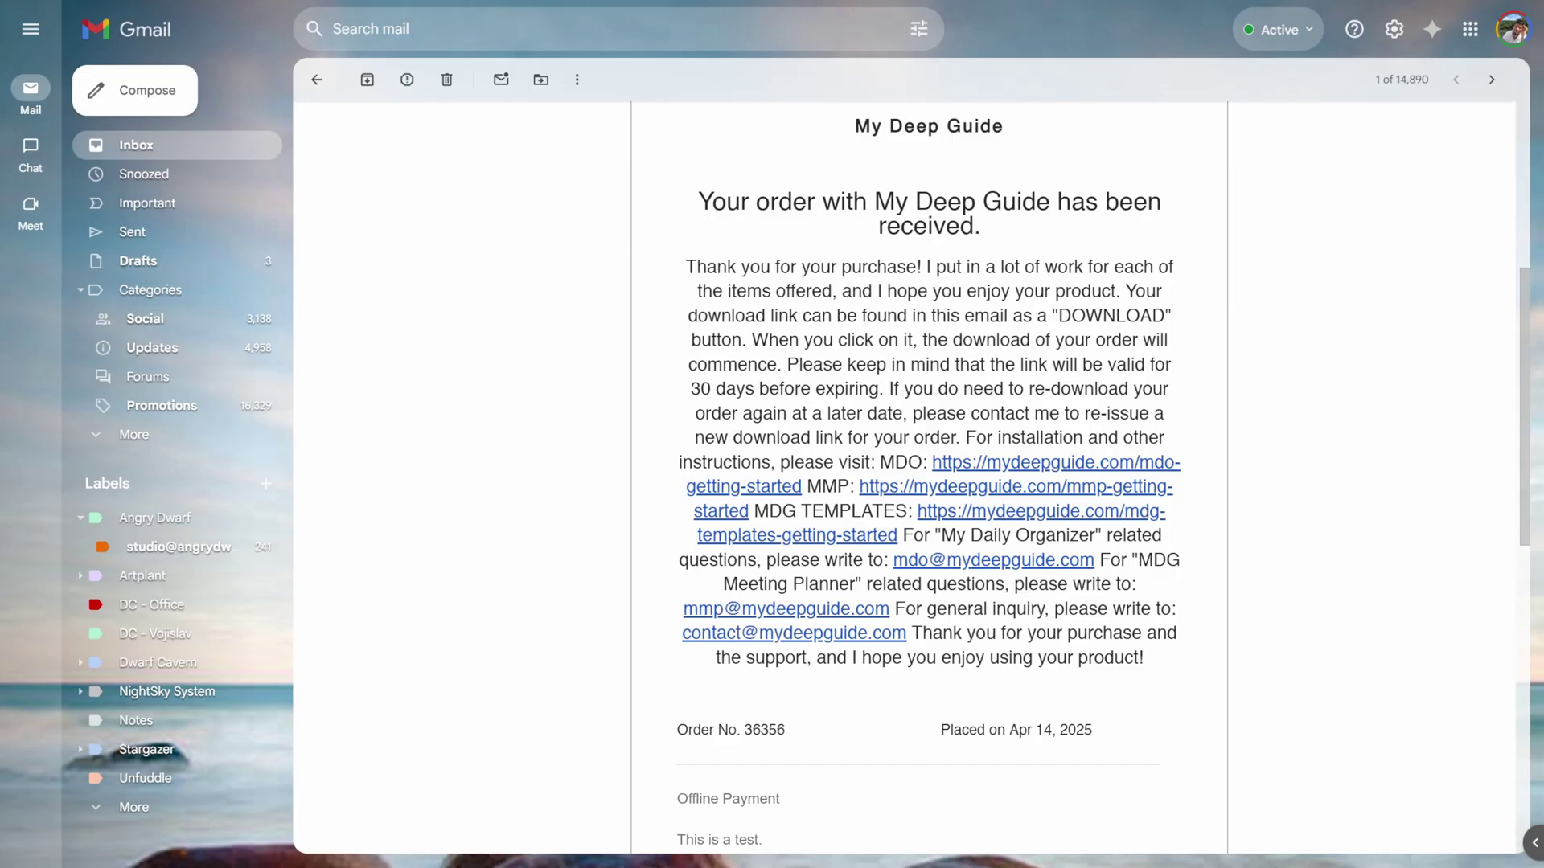
Open the MDG Templates getting-started page linked in the email and examine its Template Naming Legend section.
left_click(957, 517)
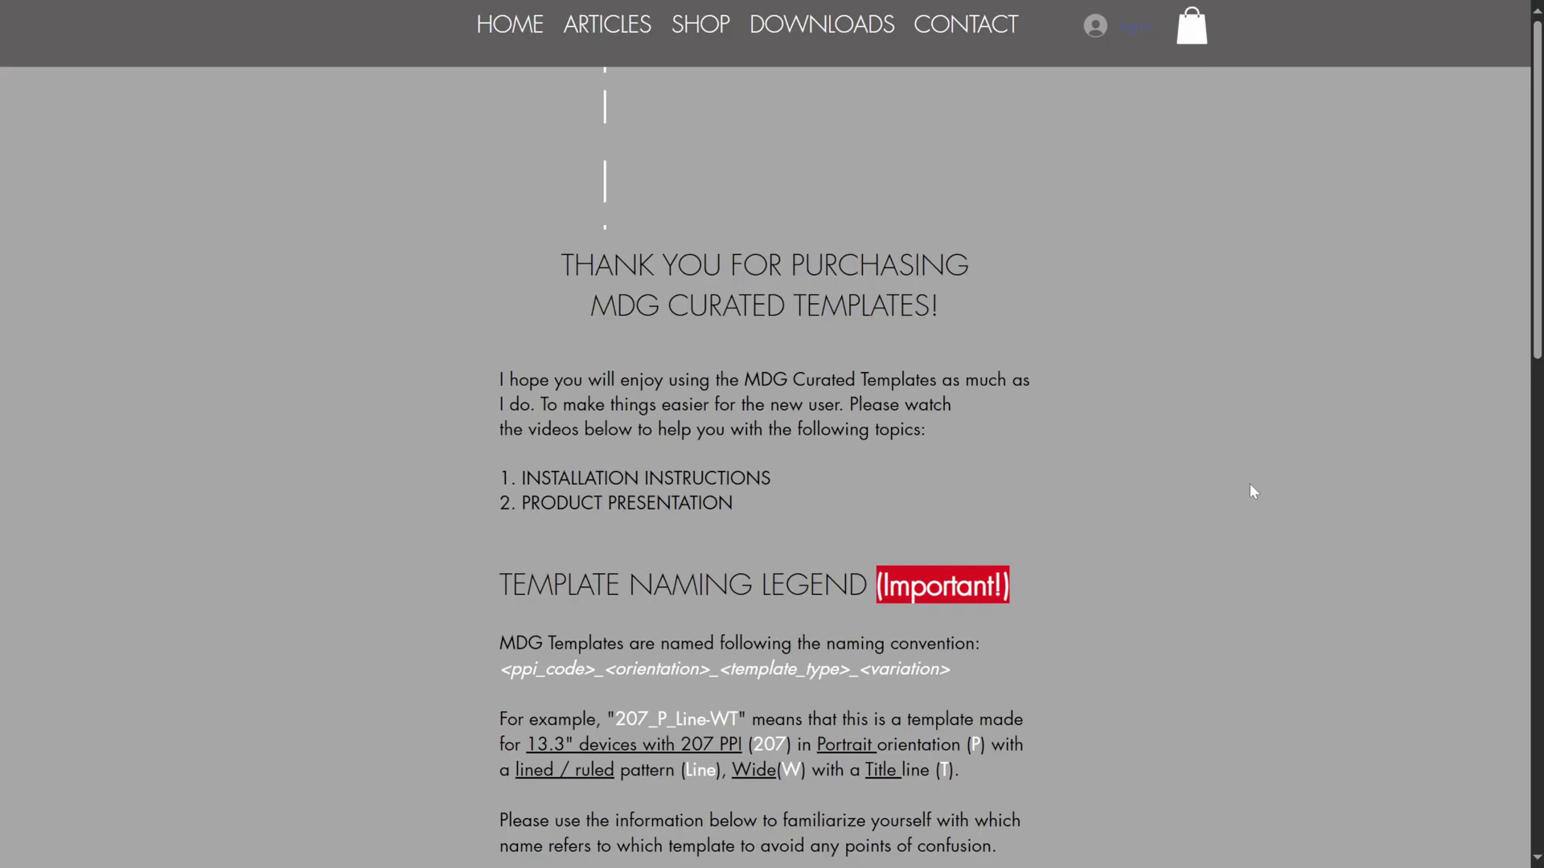
scroll(1245, 463, "down", 2)
scroll(1245, 463, "down", 5)
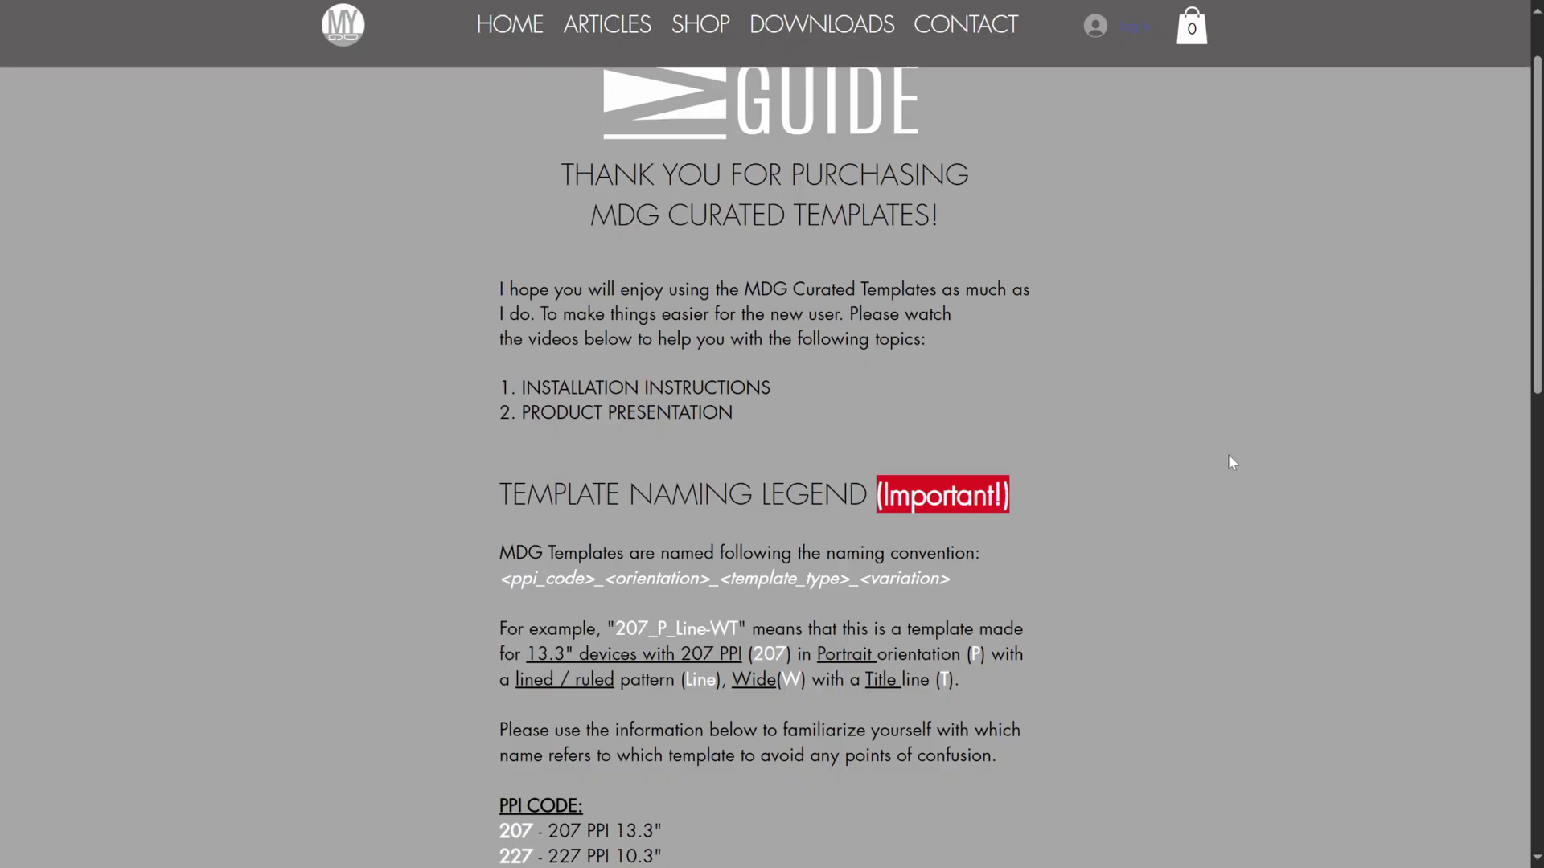
scroll(1227, 453, "up", 3)
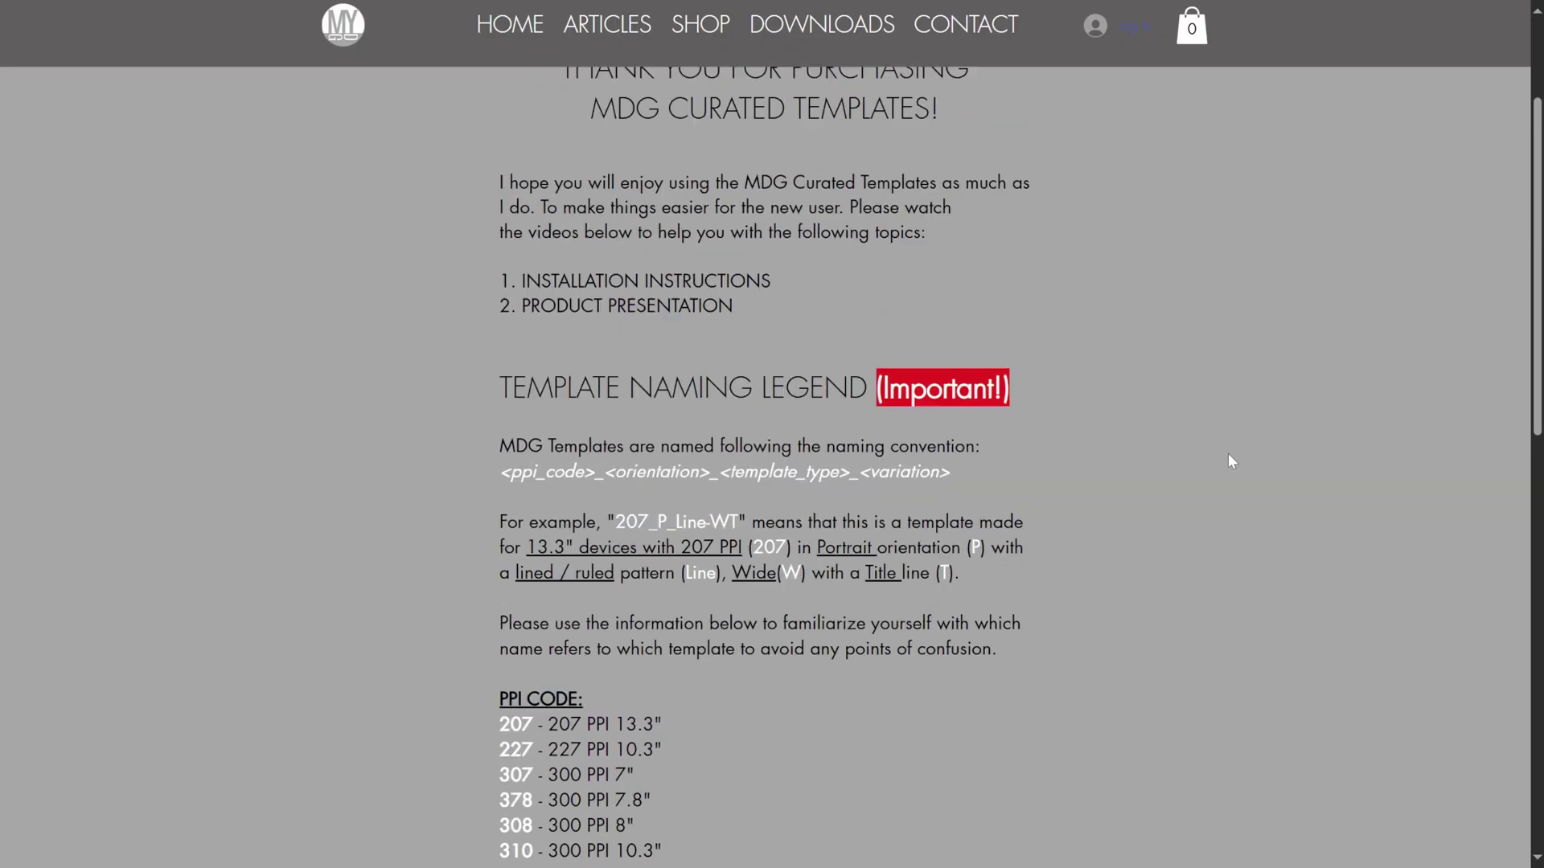
scroll(1228, 454, "down", 9)
scroll(1224, 454, "up", 10)
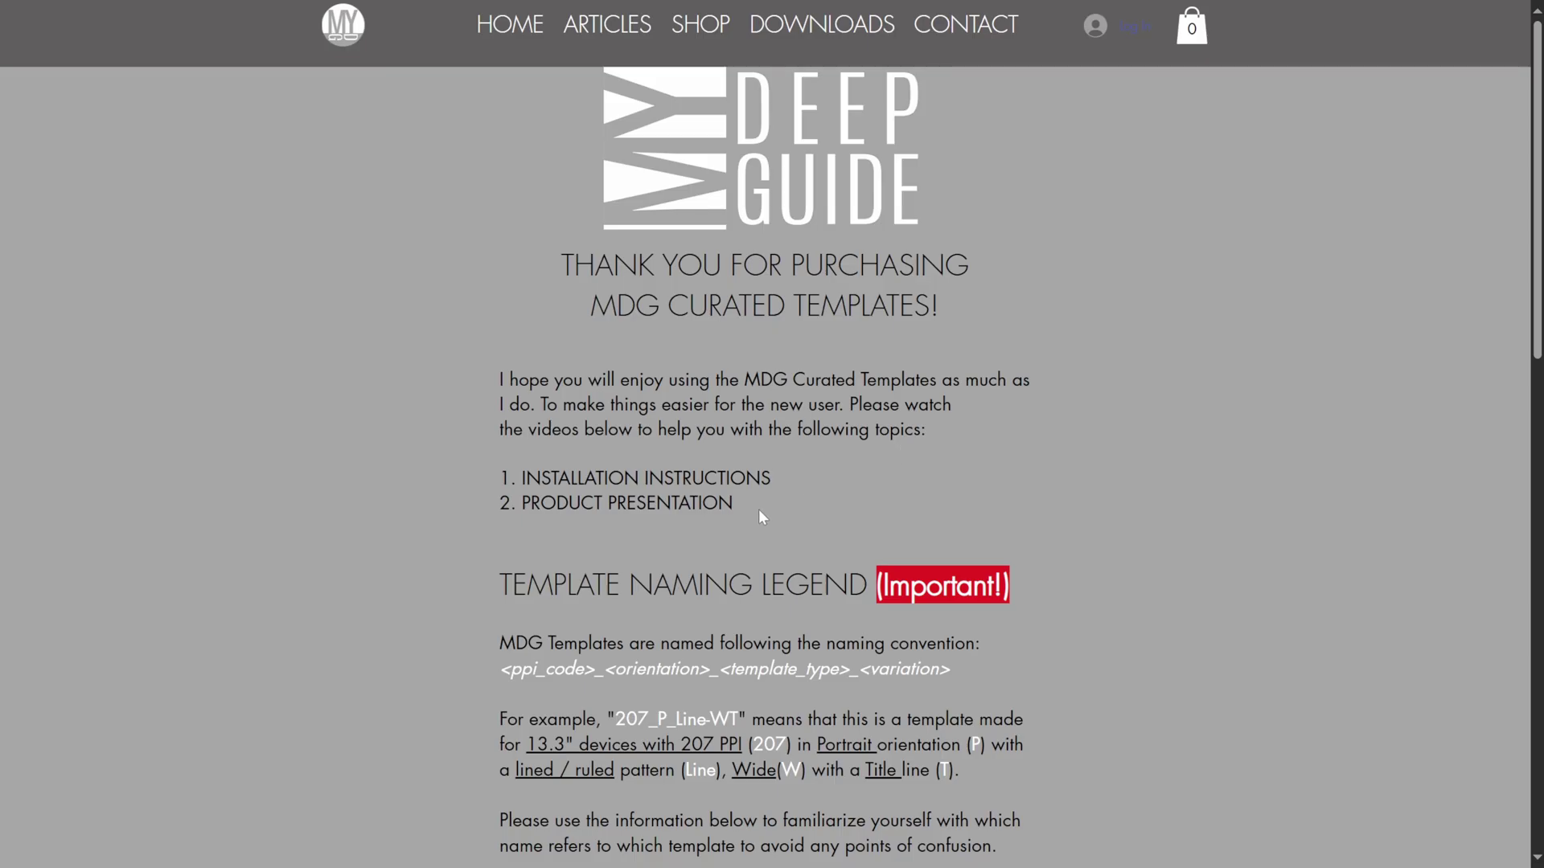
scroll(1104, 484, "down", 2)
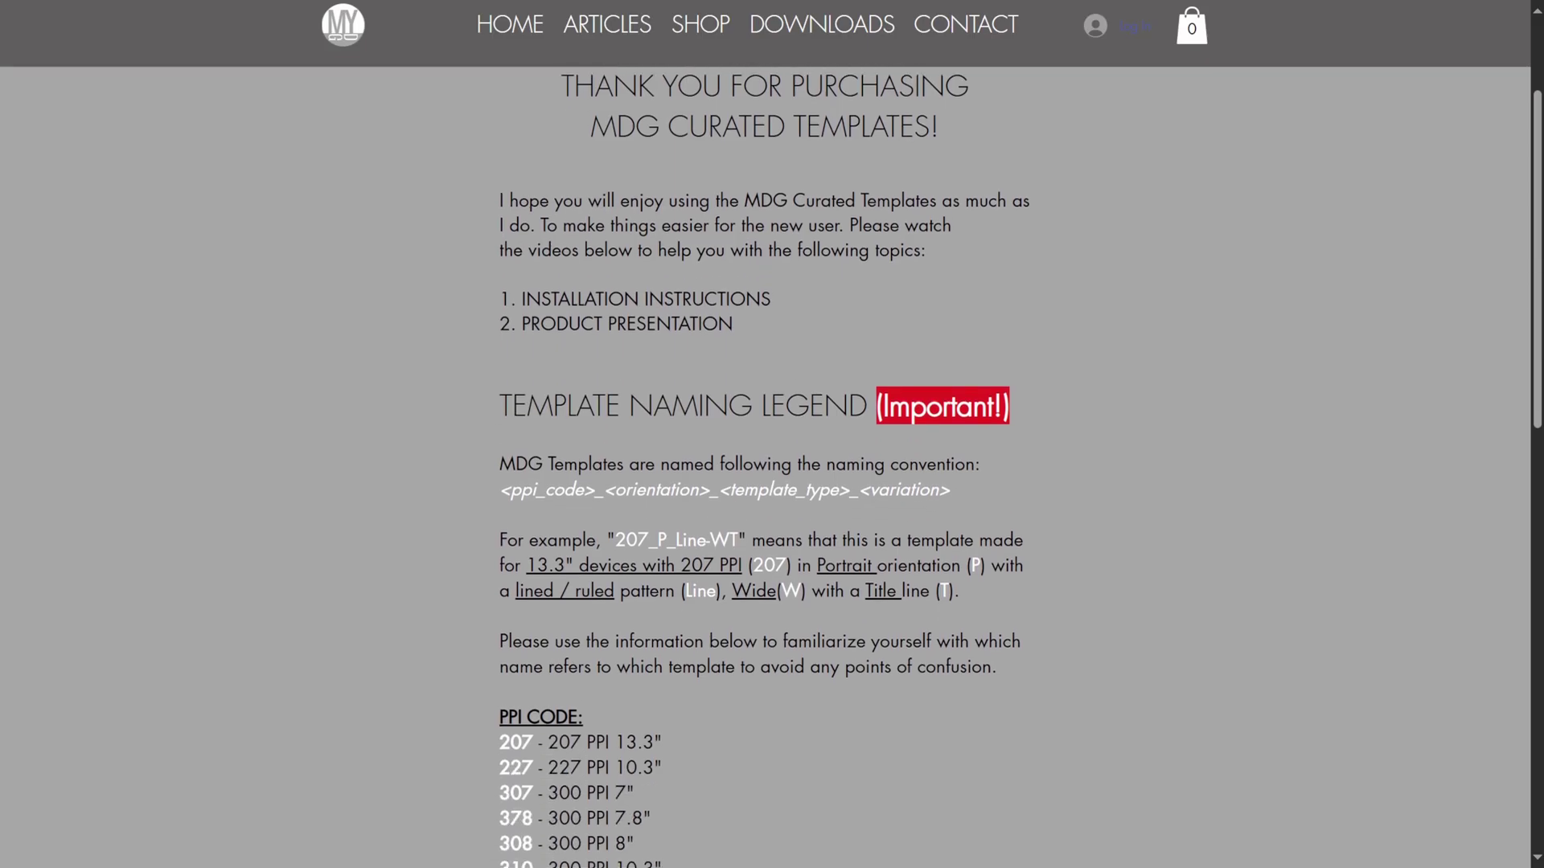
left_click_drag(499, 405, 1109, 406)
left_click_drag(878, 405, 1121, 416)
left_click(1120, 418)
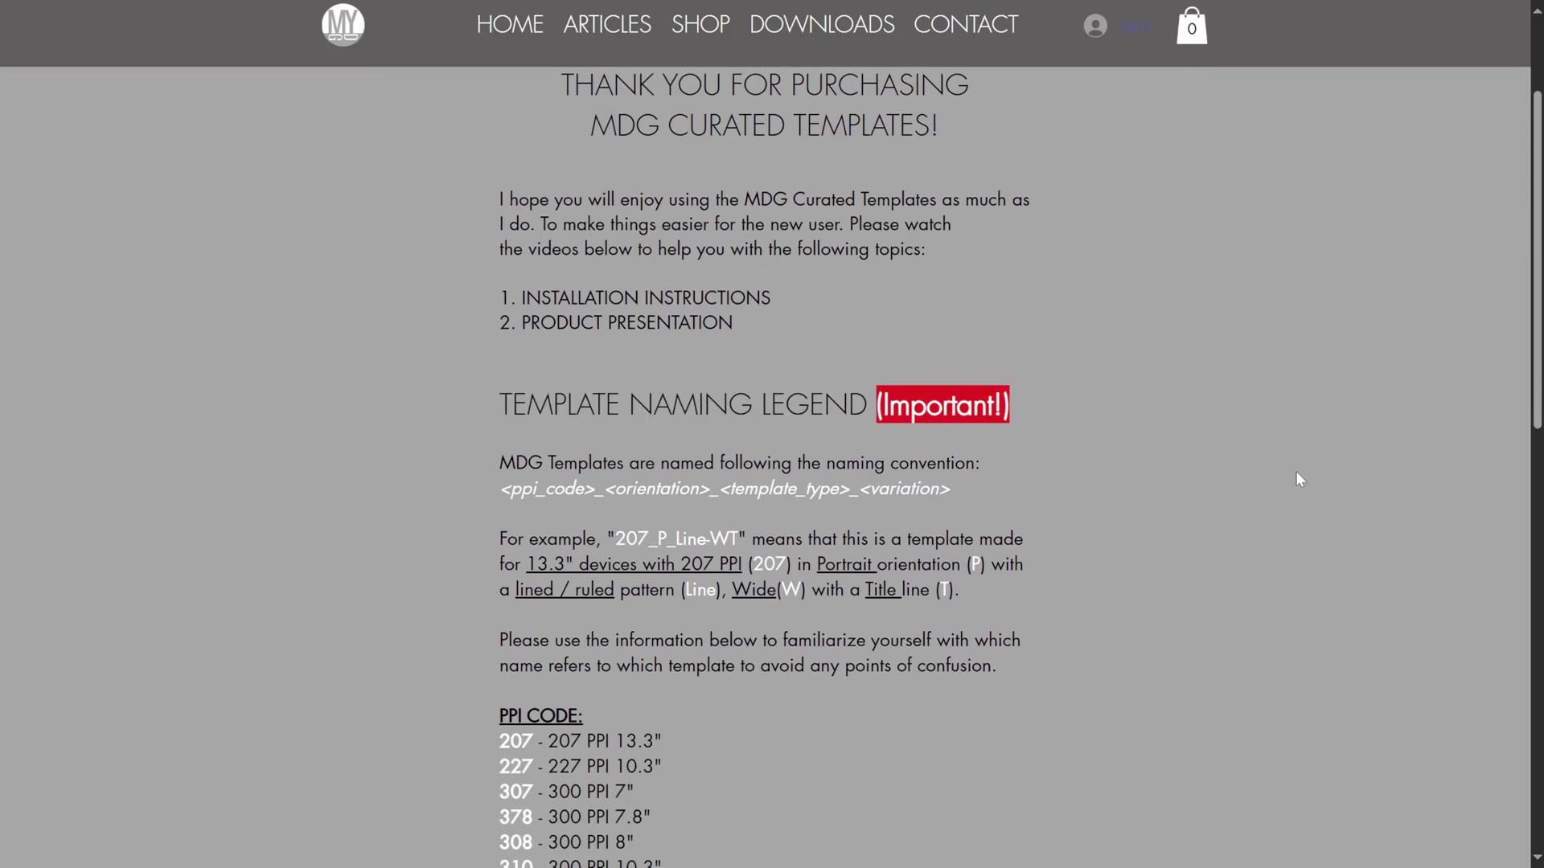
scroll(1318, 467, "down", 2)
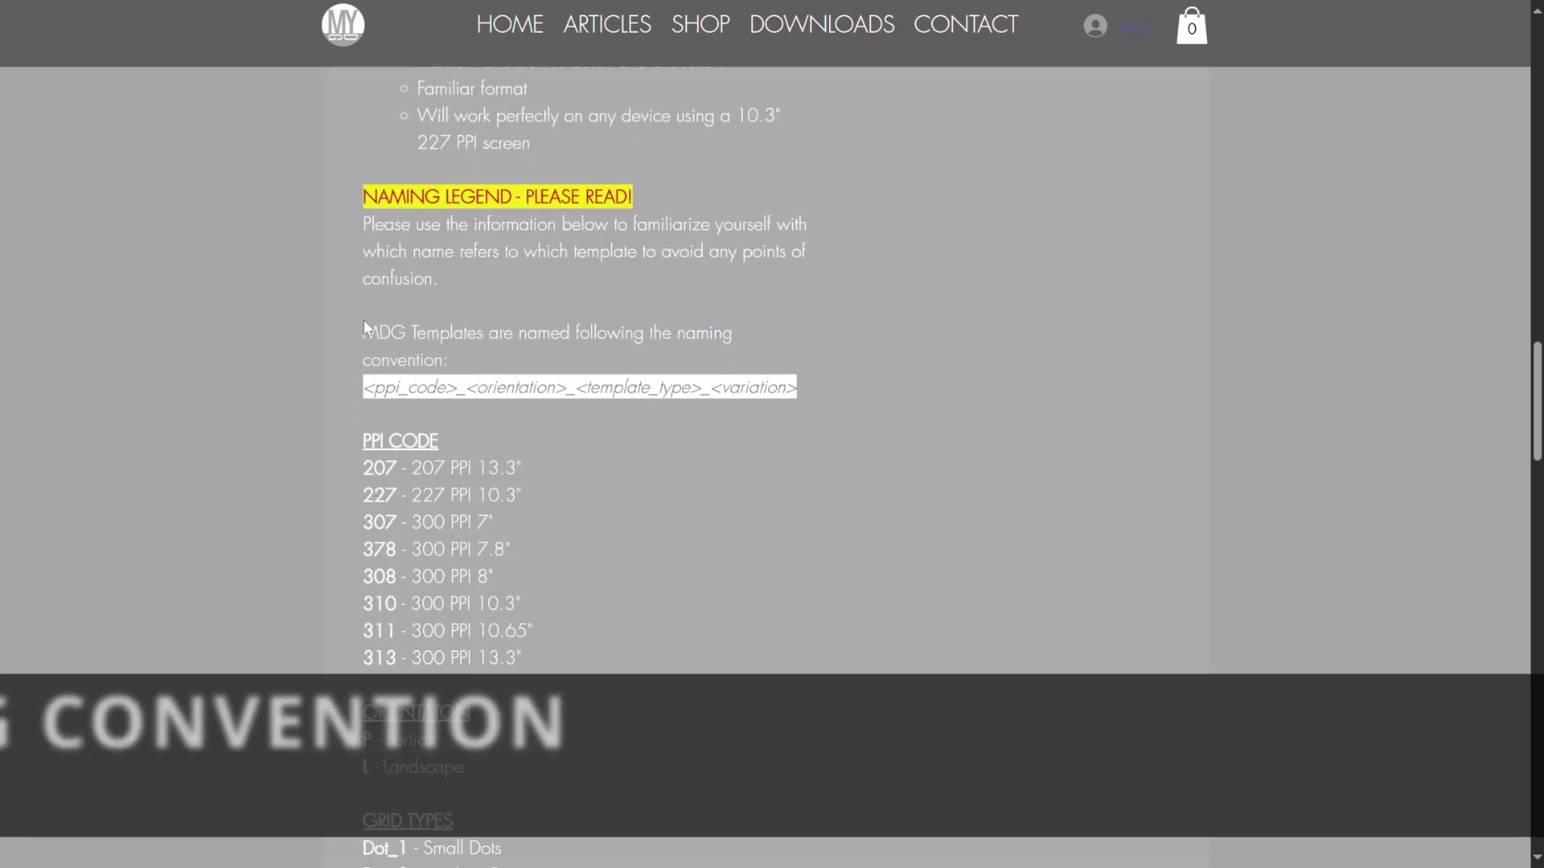
Examine the naming legend on the product page, from the PPI codes through the orientation, grid and line types.
left_click_drag(419, 72, 673, 201)
left_click(683, 207)
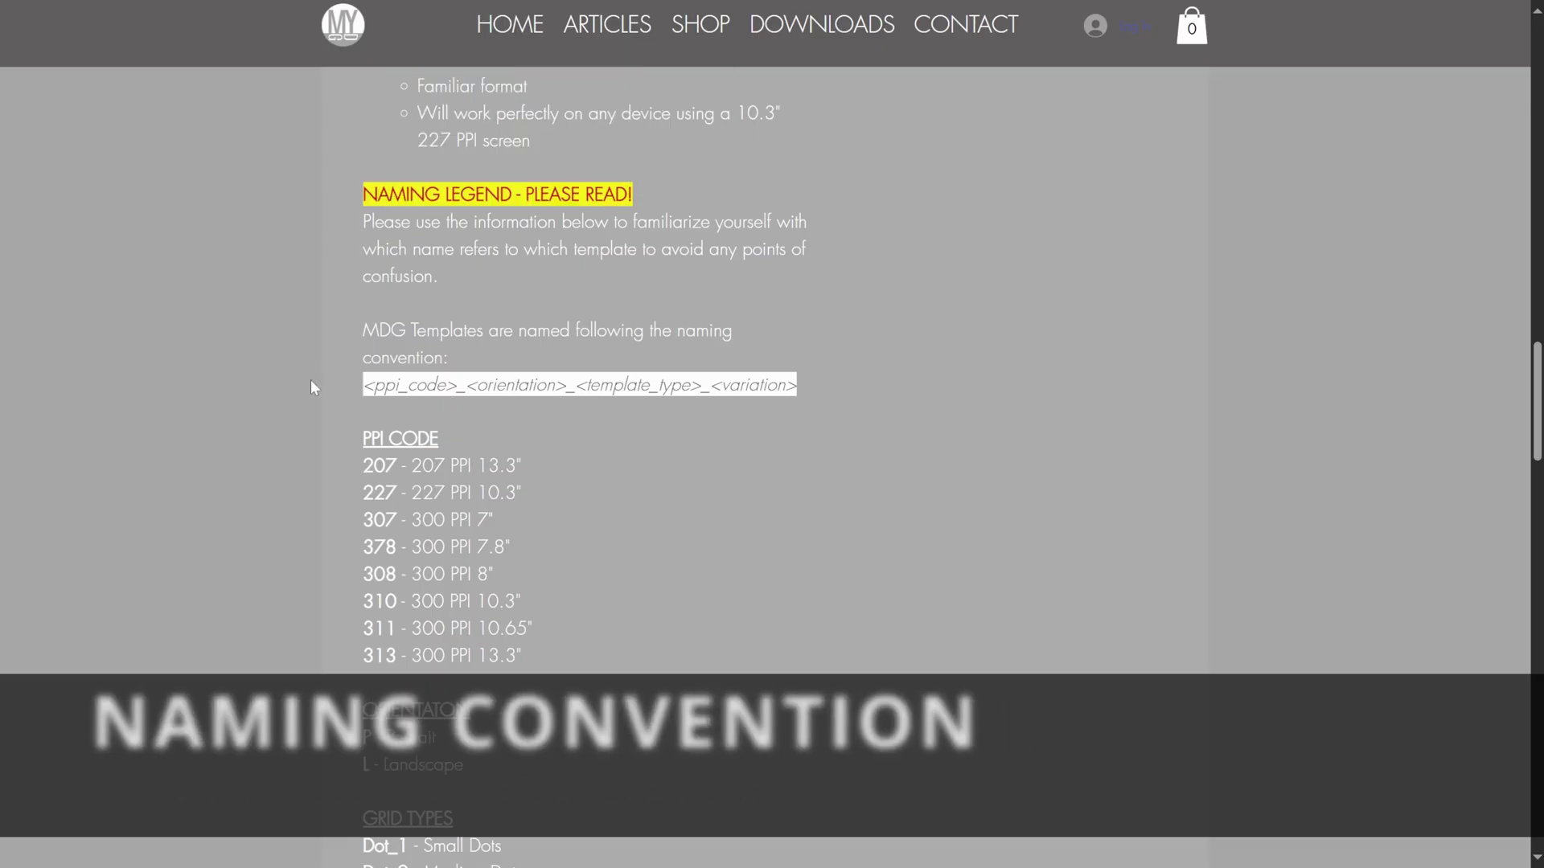
scroll(288, 389, "down", 4)
scroll(270, 394, "down", 5)
scroll(271, 407, "up", 9)
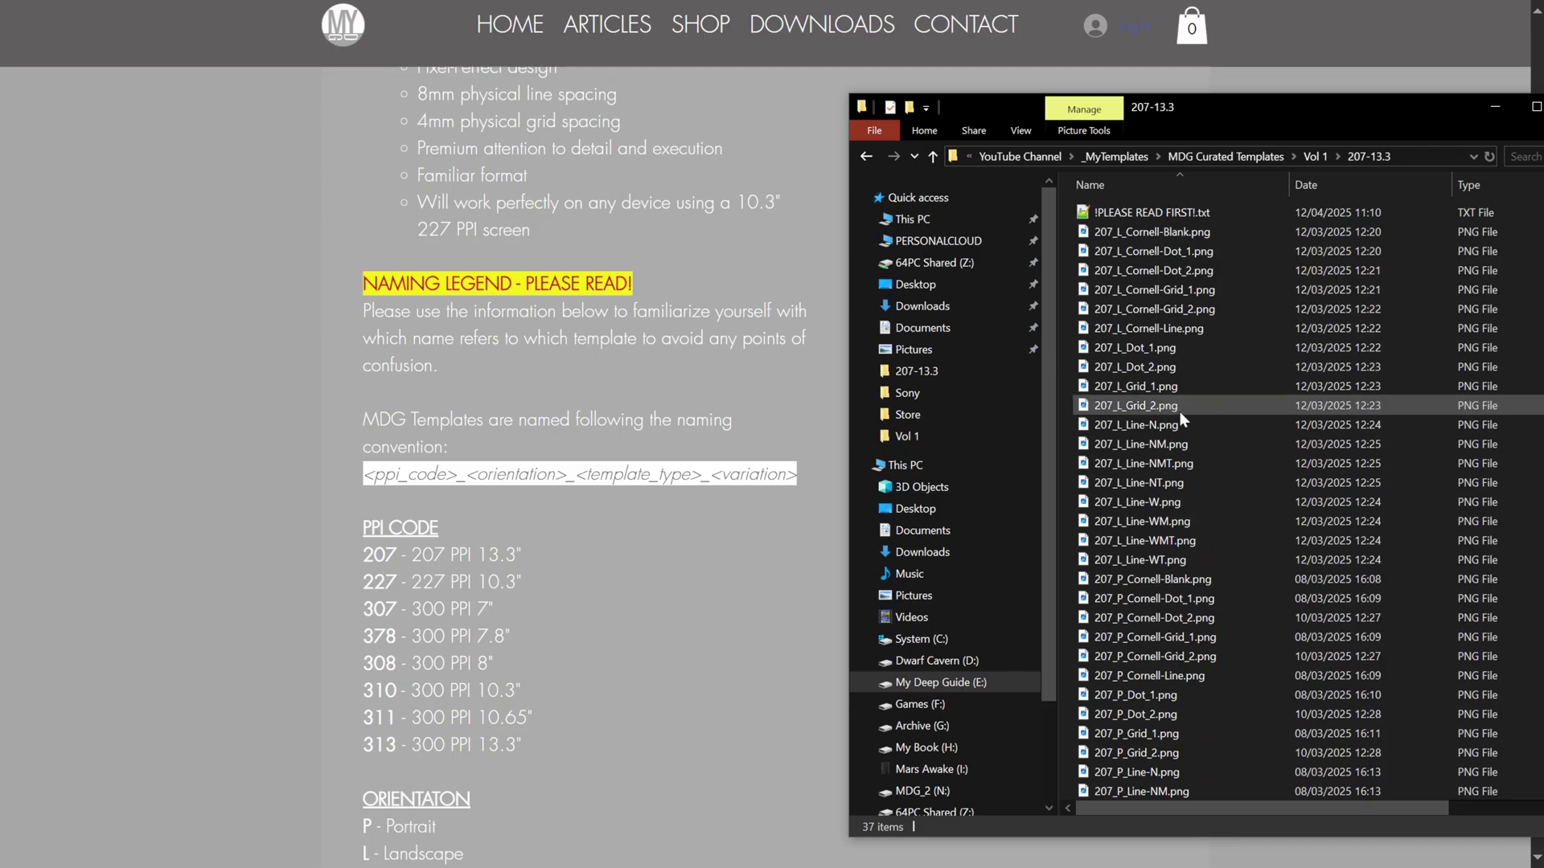
Compare template file names in the 207-13.3 folder, such as 207_L_Line-NMT.png, 207_L_Grid_2.png and 207_P_Dot_2.png, with the naming legend.
left_click(1165, 465)
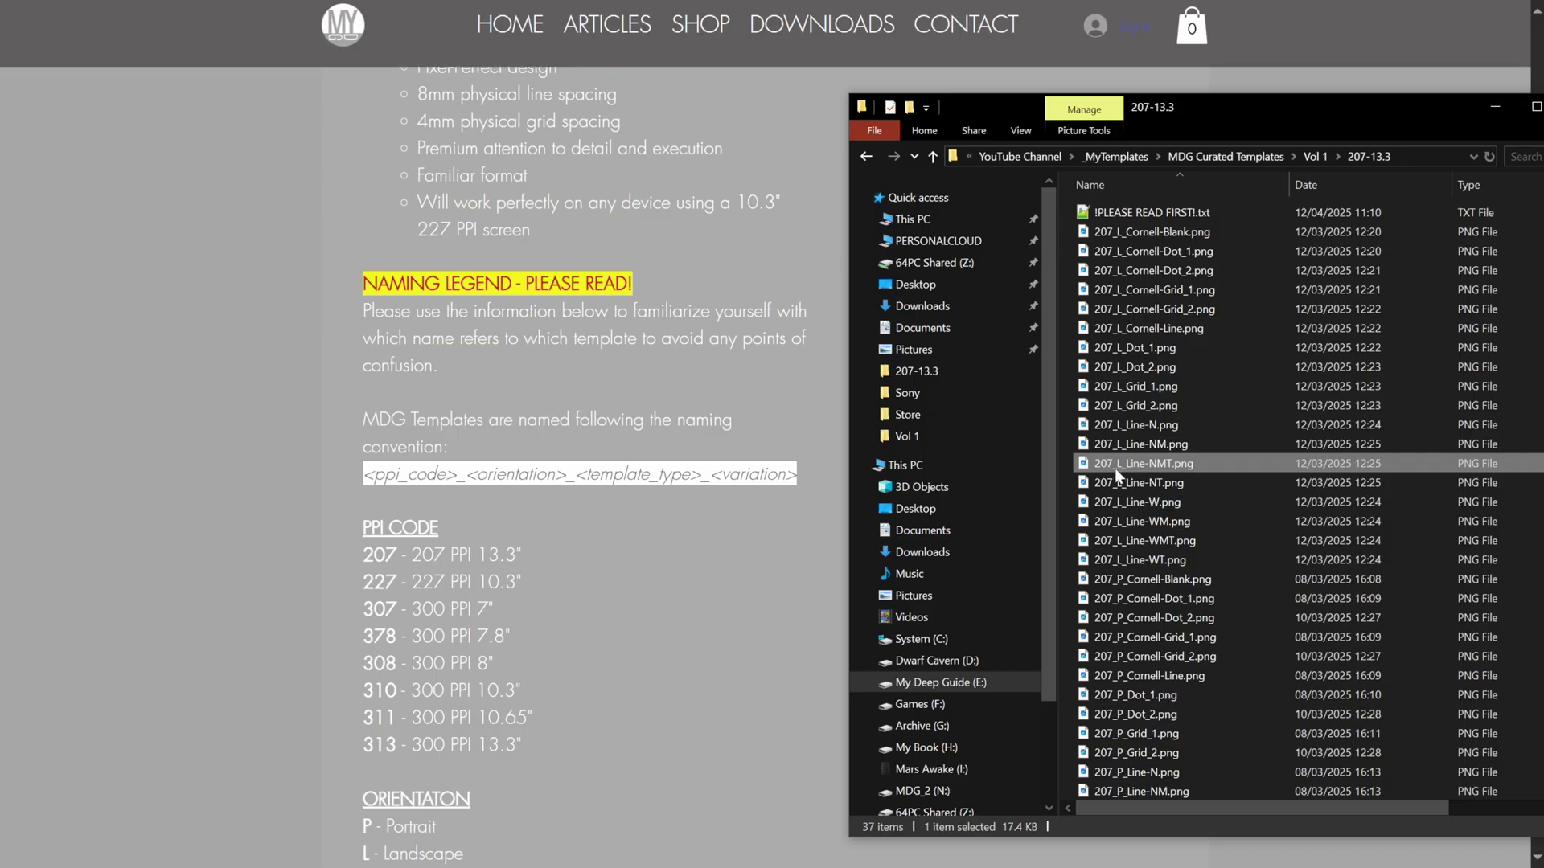
scroll(584, 466, "down", 5)
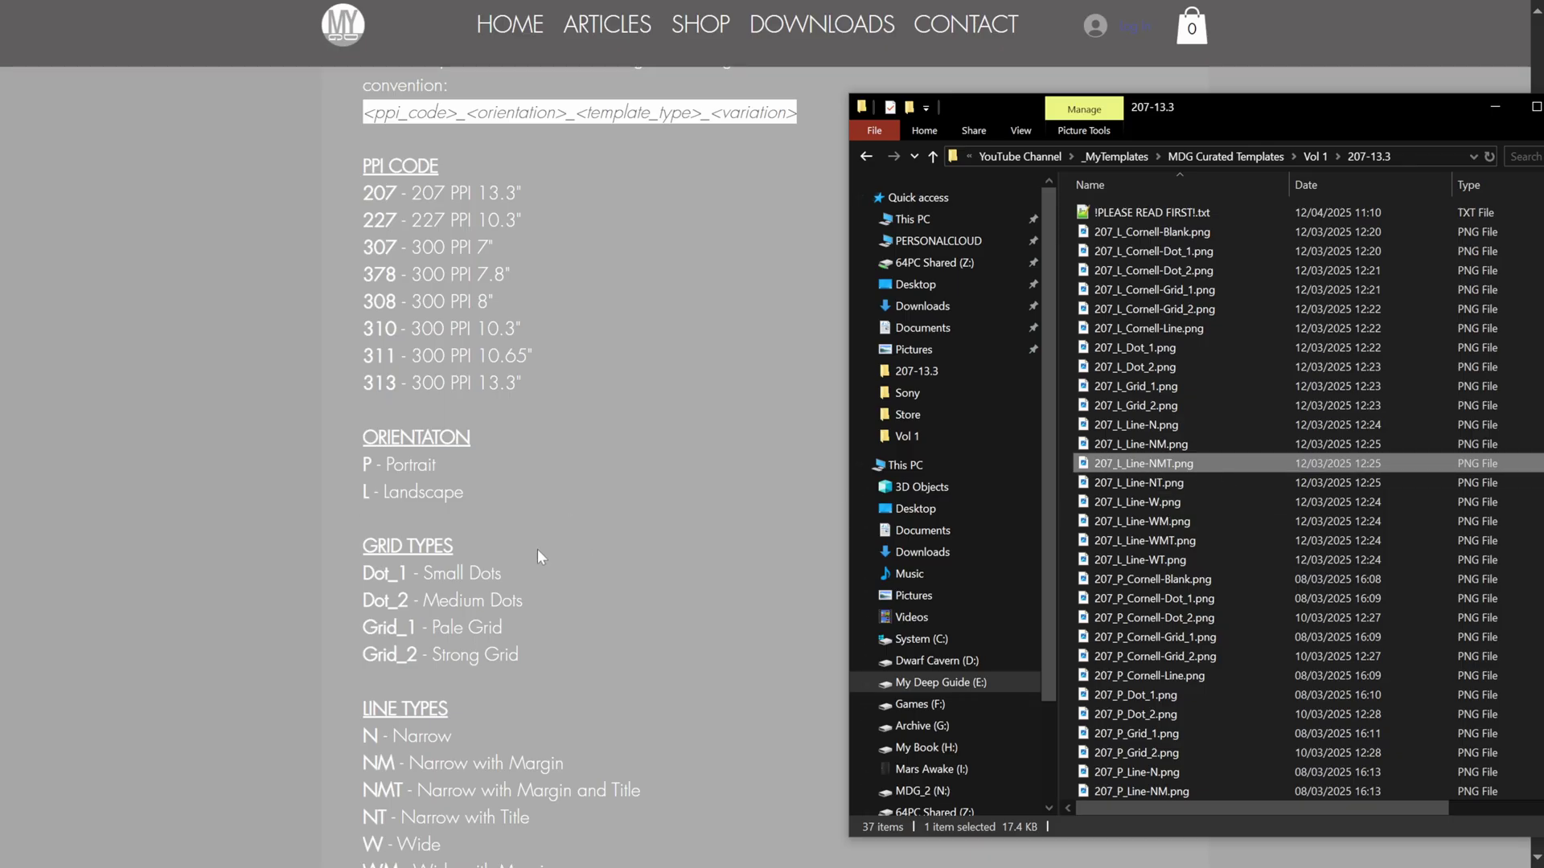
scroll(538, 550, "down", 2)
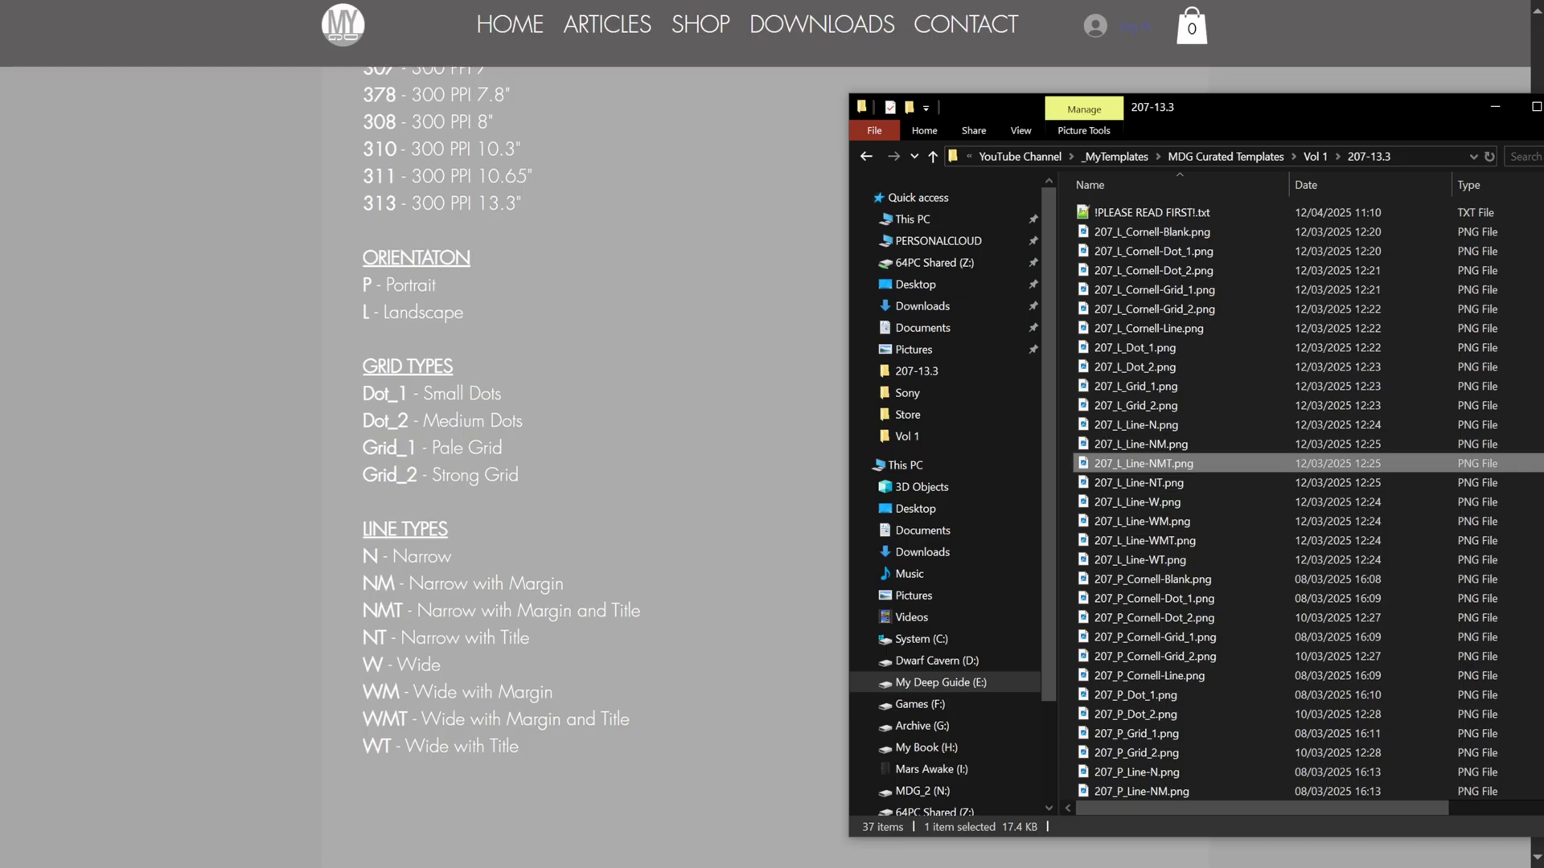
scroll(482, 482, "up", 1)
left_click(1136, 406)
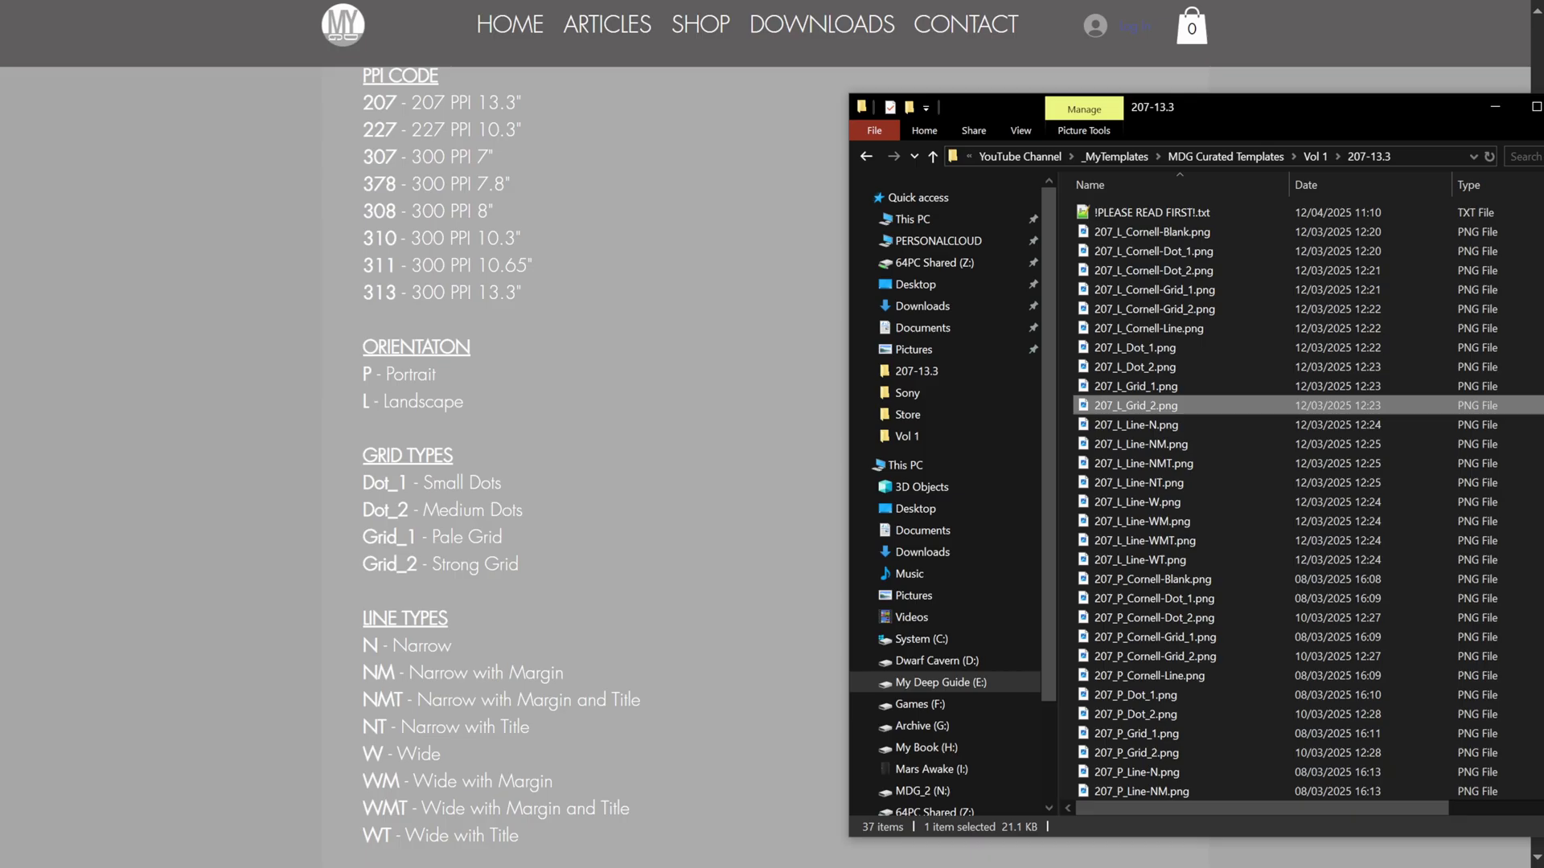
left_click(1126, 714)
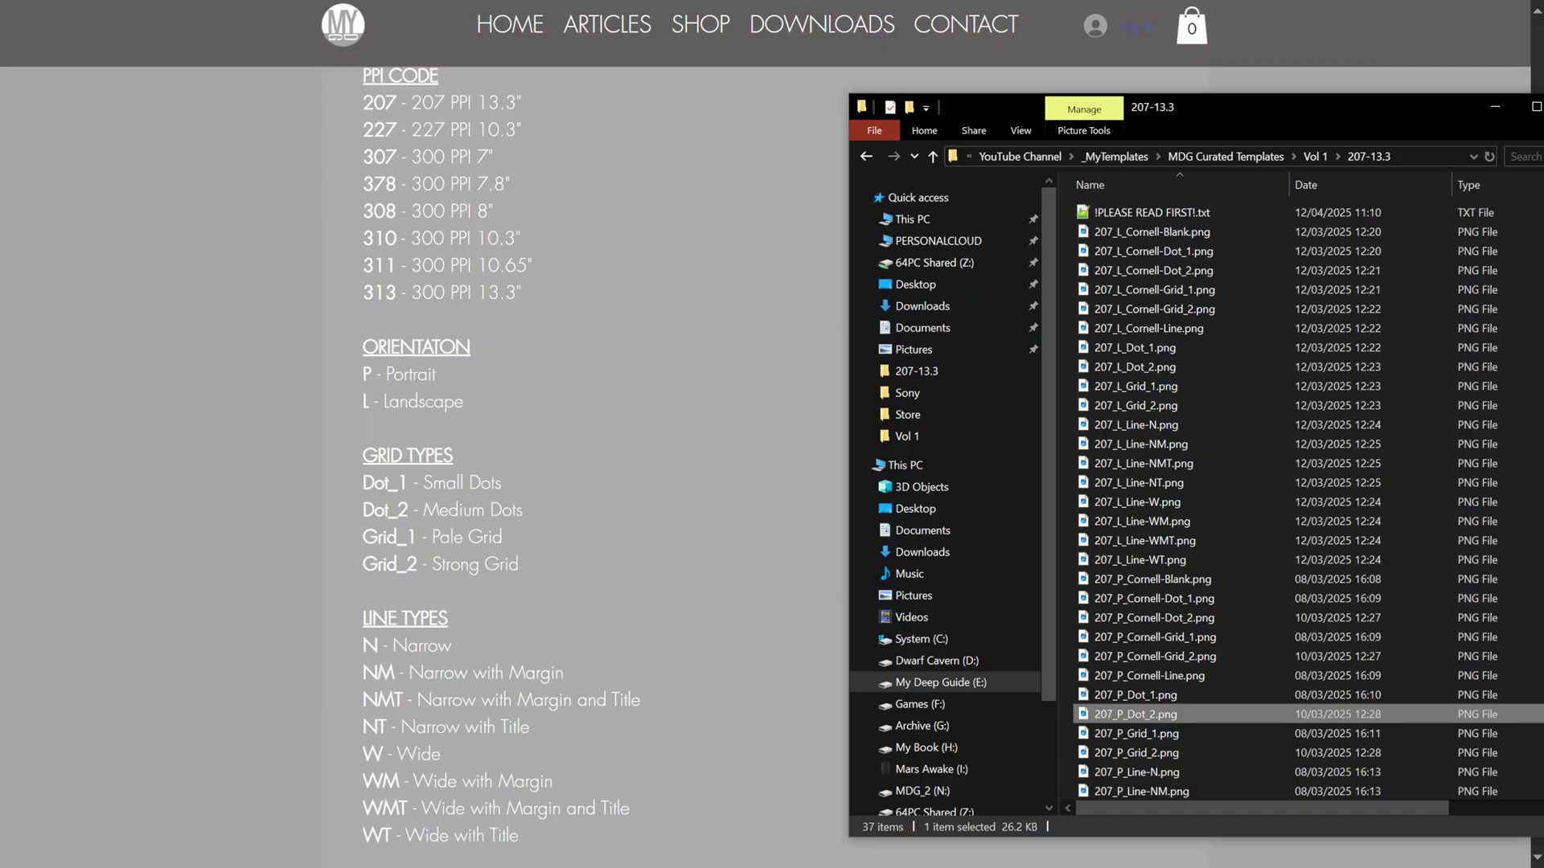
left_click(531, 637)
scroll(531, 637, "up", 4)
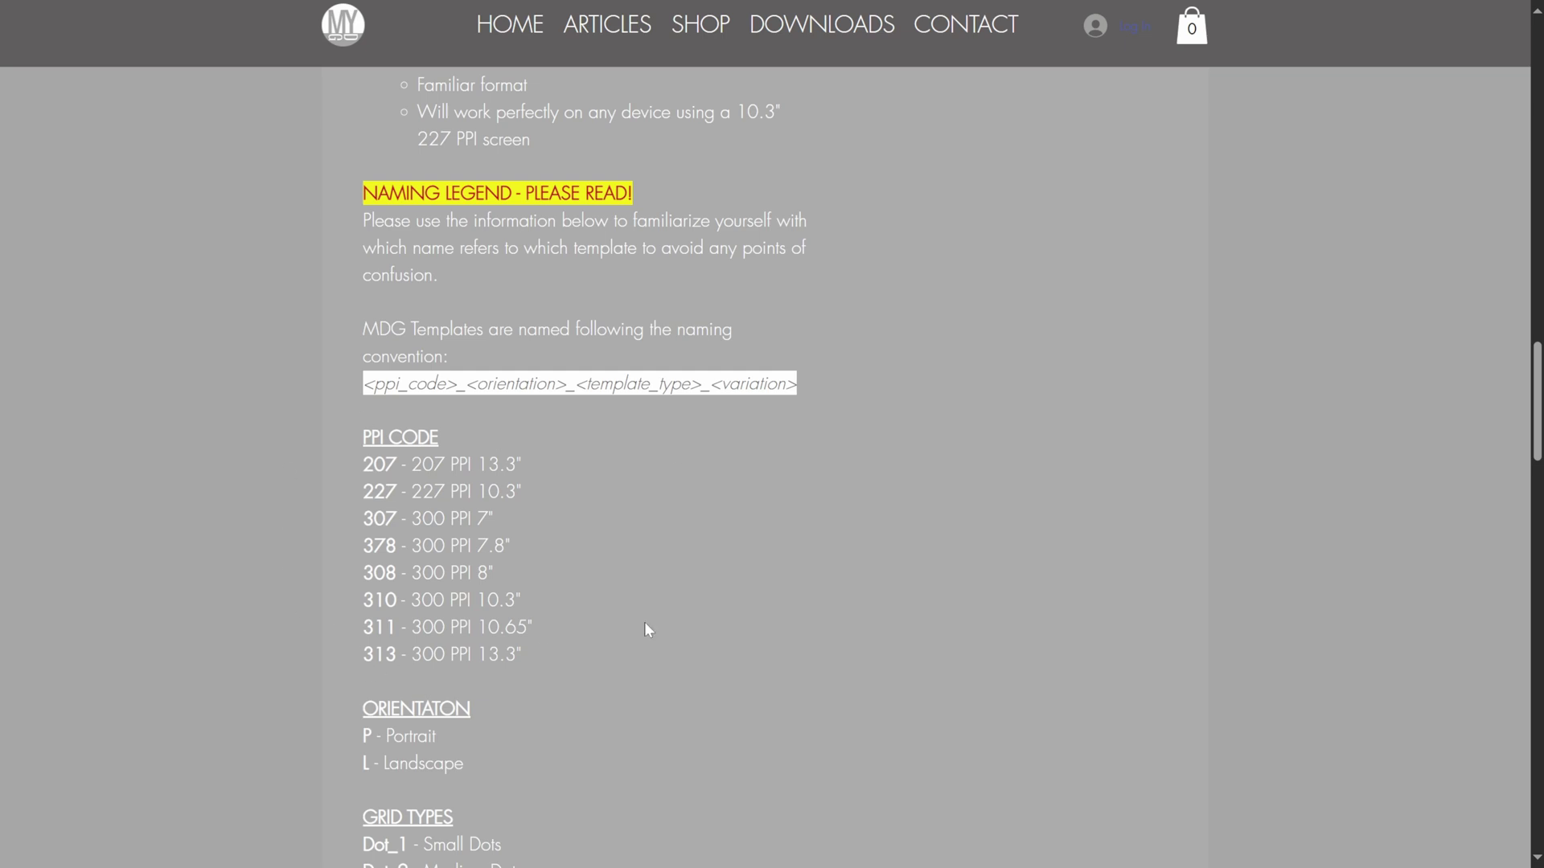
scroll(605, 571, "up", 1)
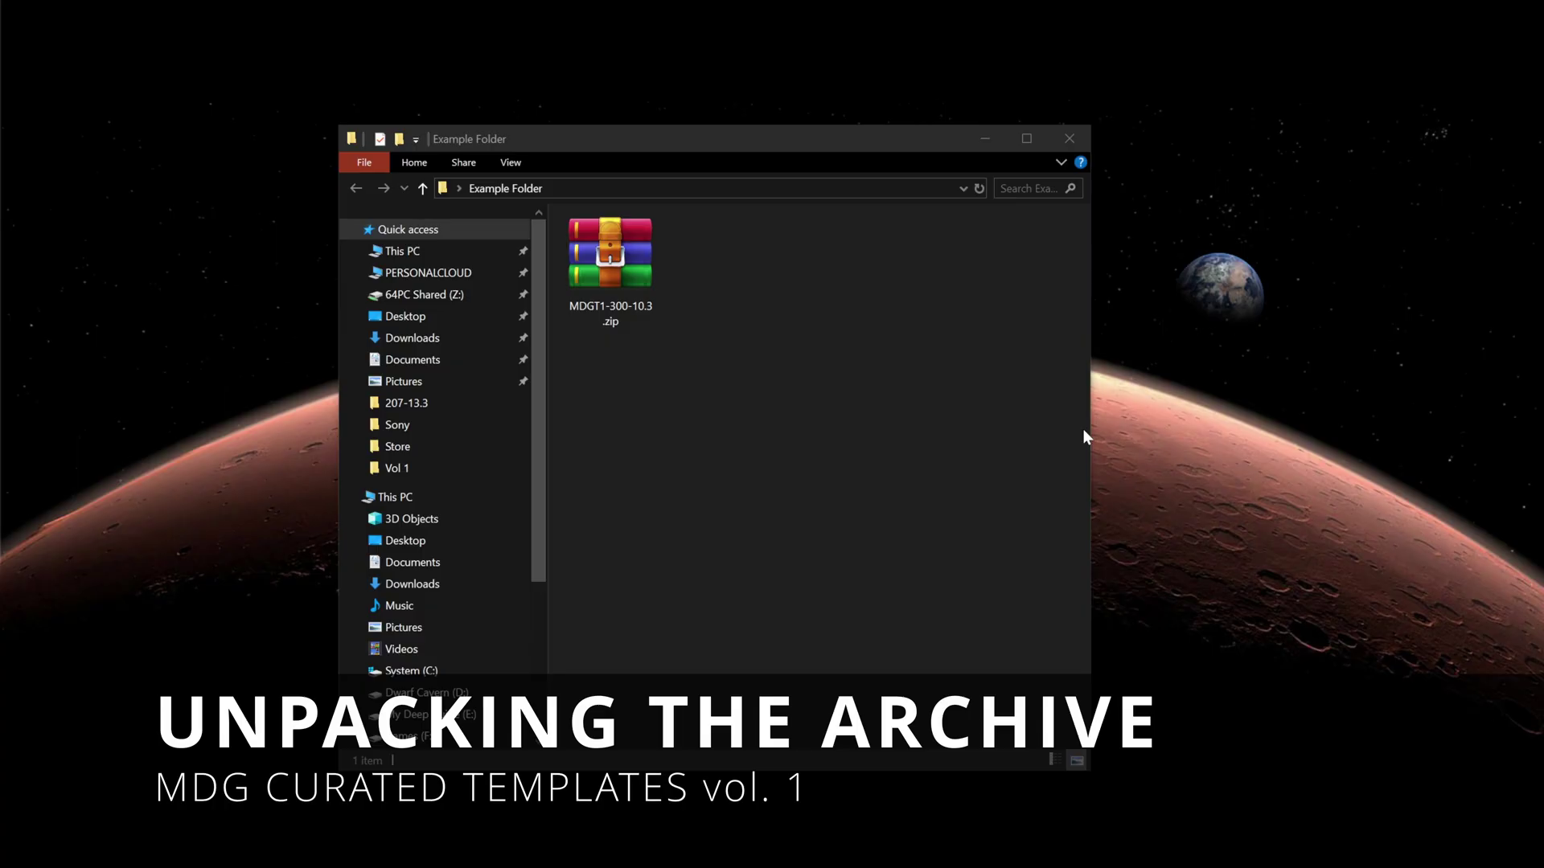
Extract MDGT1-300-10.3.zip in the Example Folder into its own MDGT1-300-10.3 folder.
left_click(616, 320)
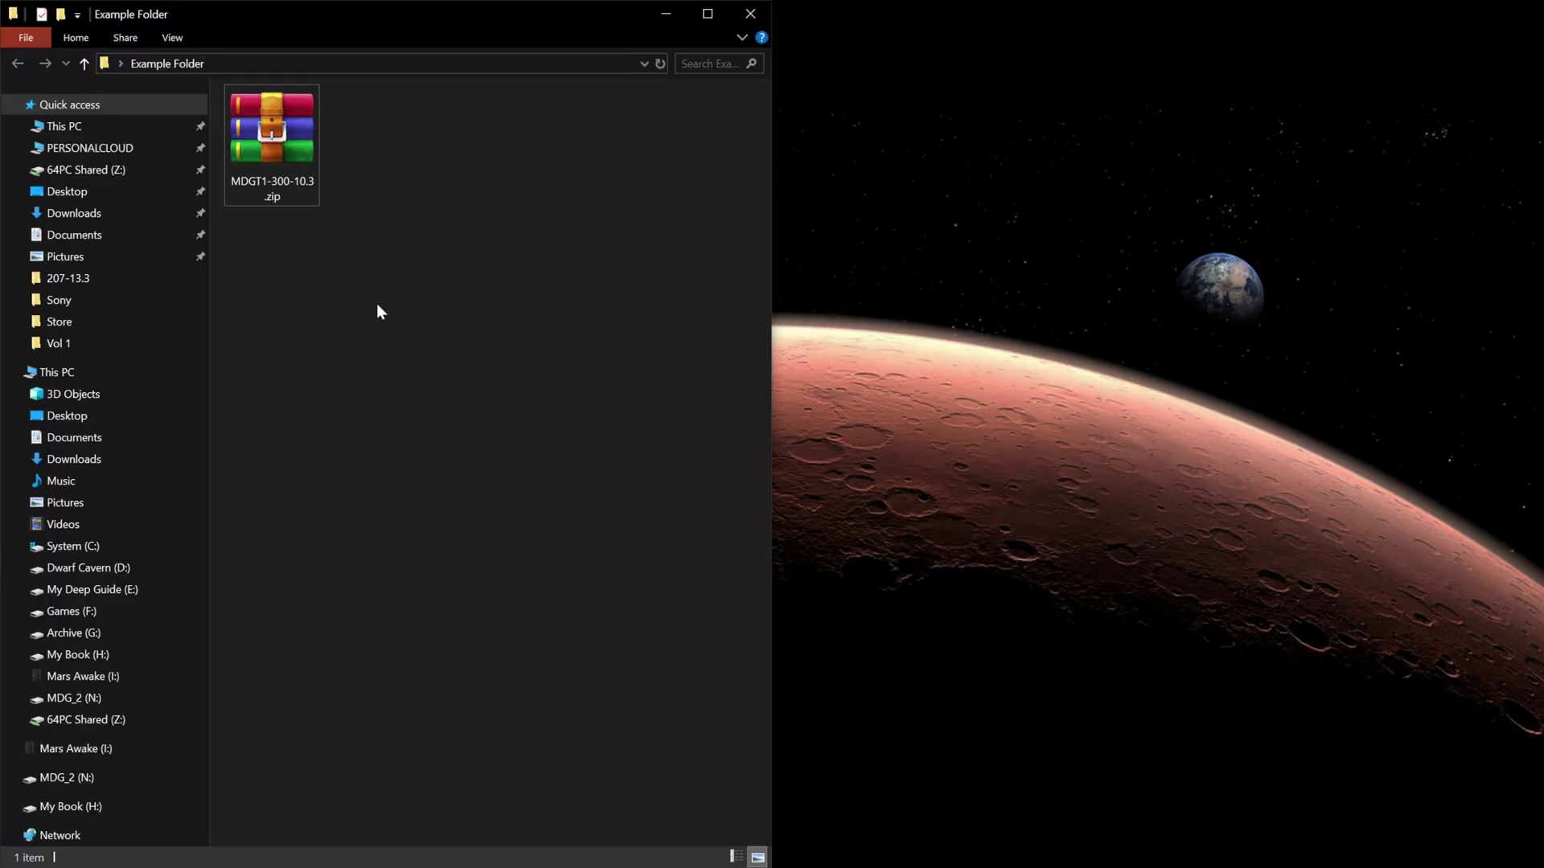
left_click(289, 189)
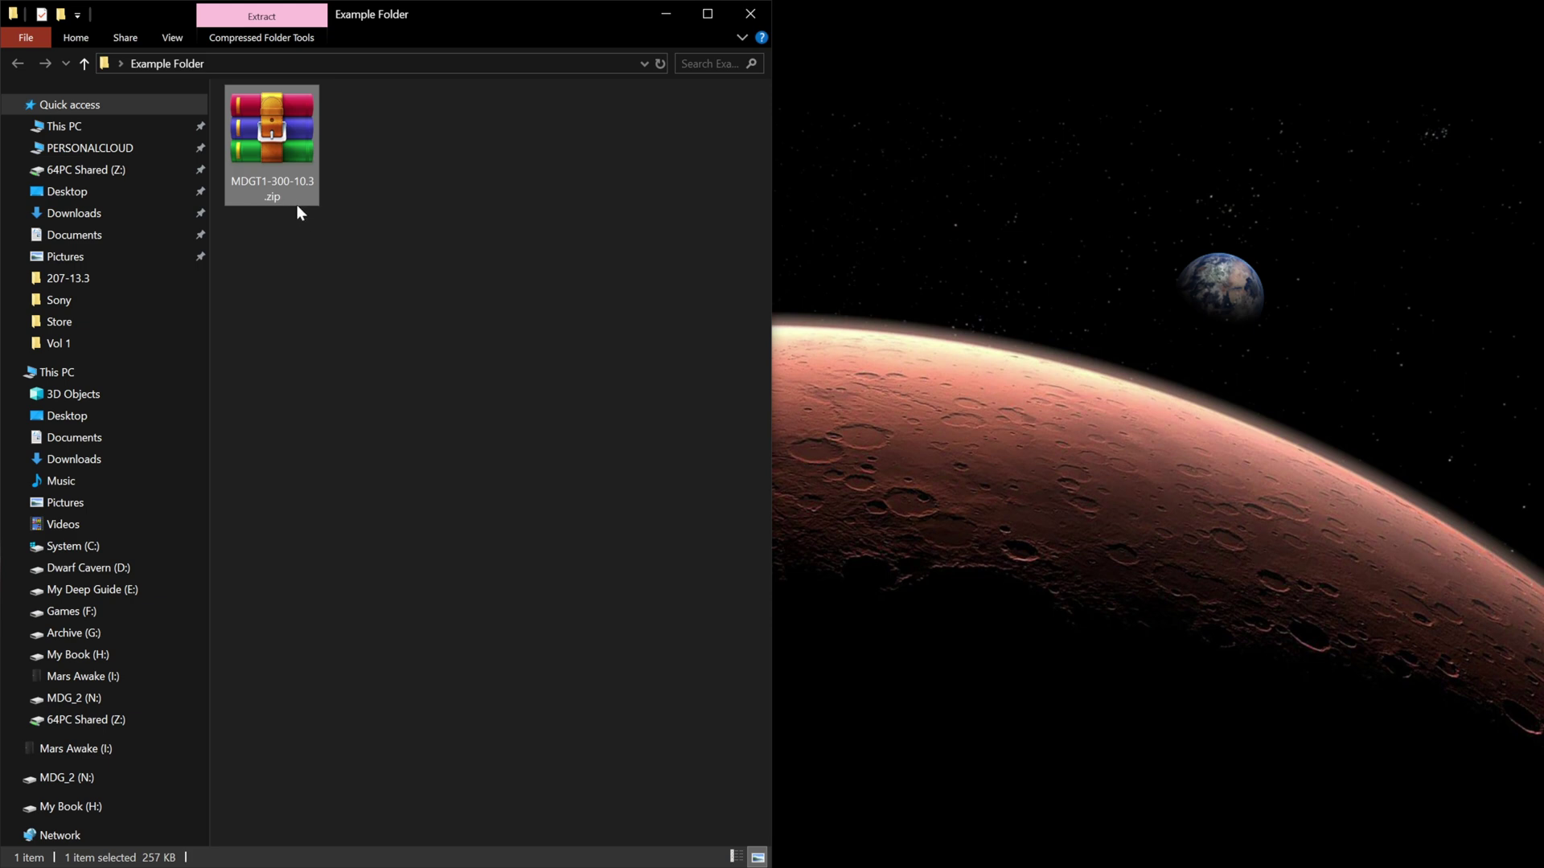
left_click(340, 245)
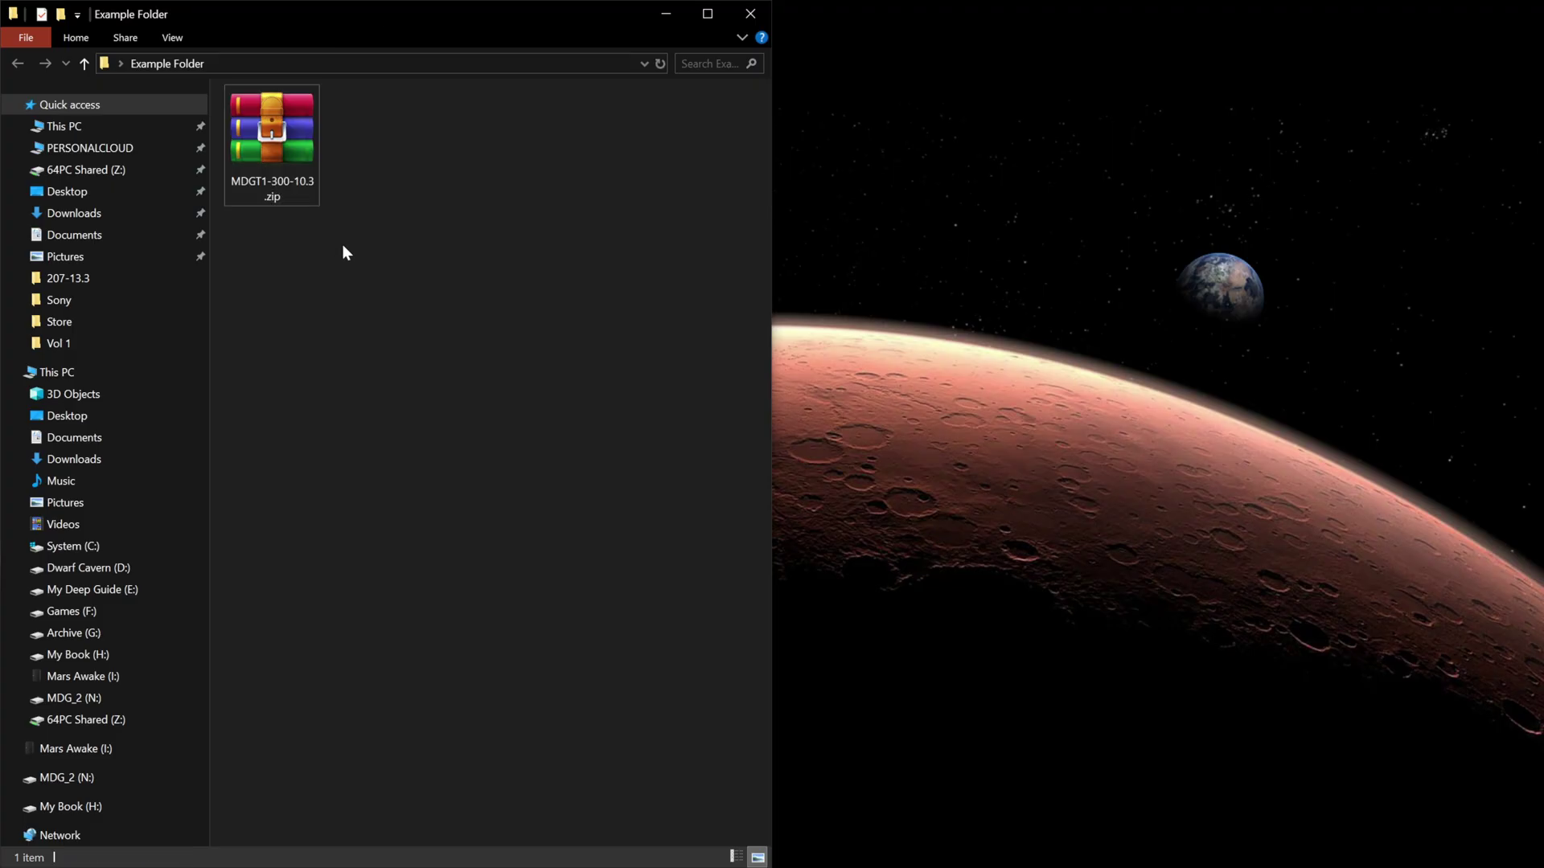
left_click(300, 201)
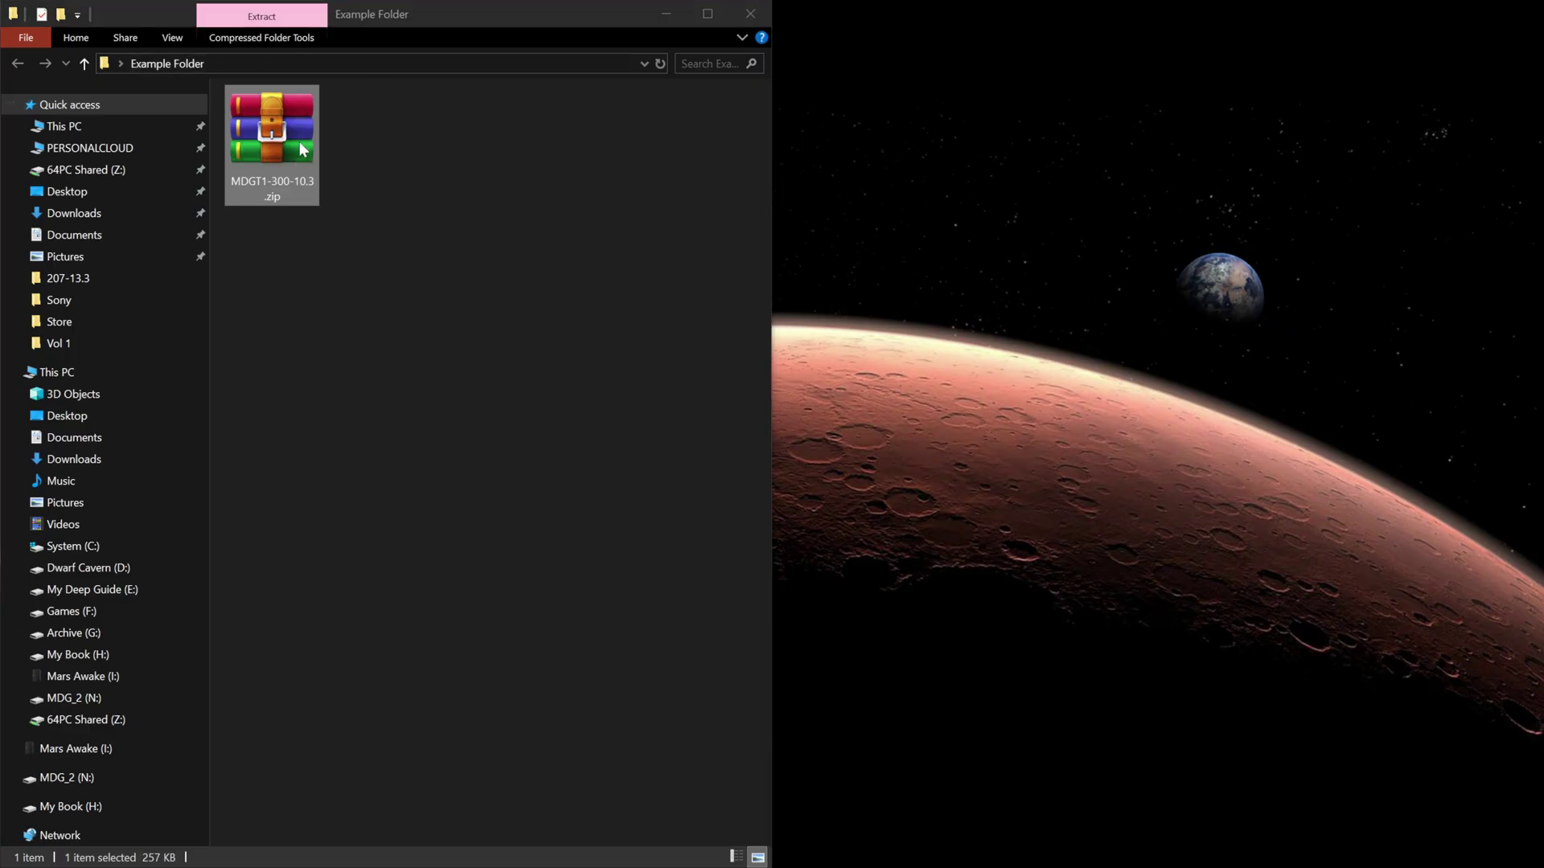
left_click(274, 138)
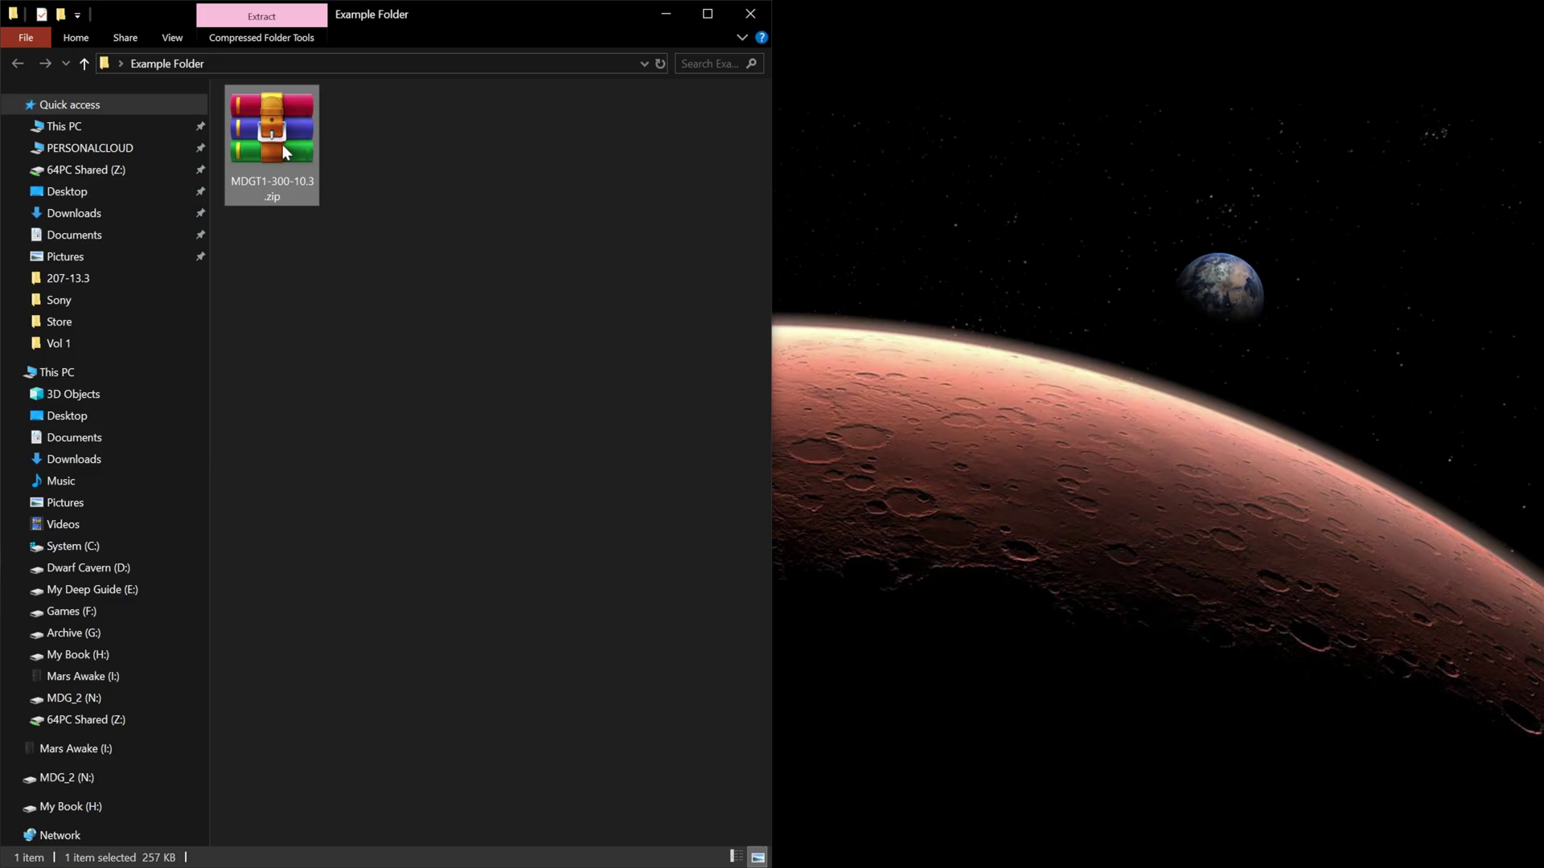
right_click(282, 143)
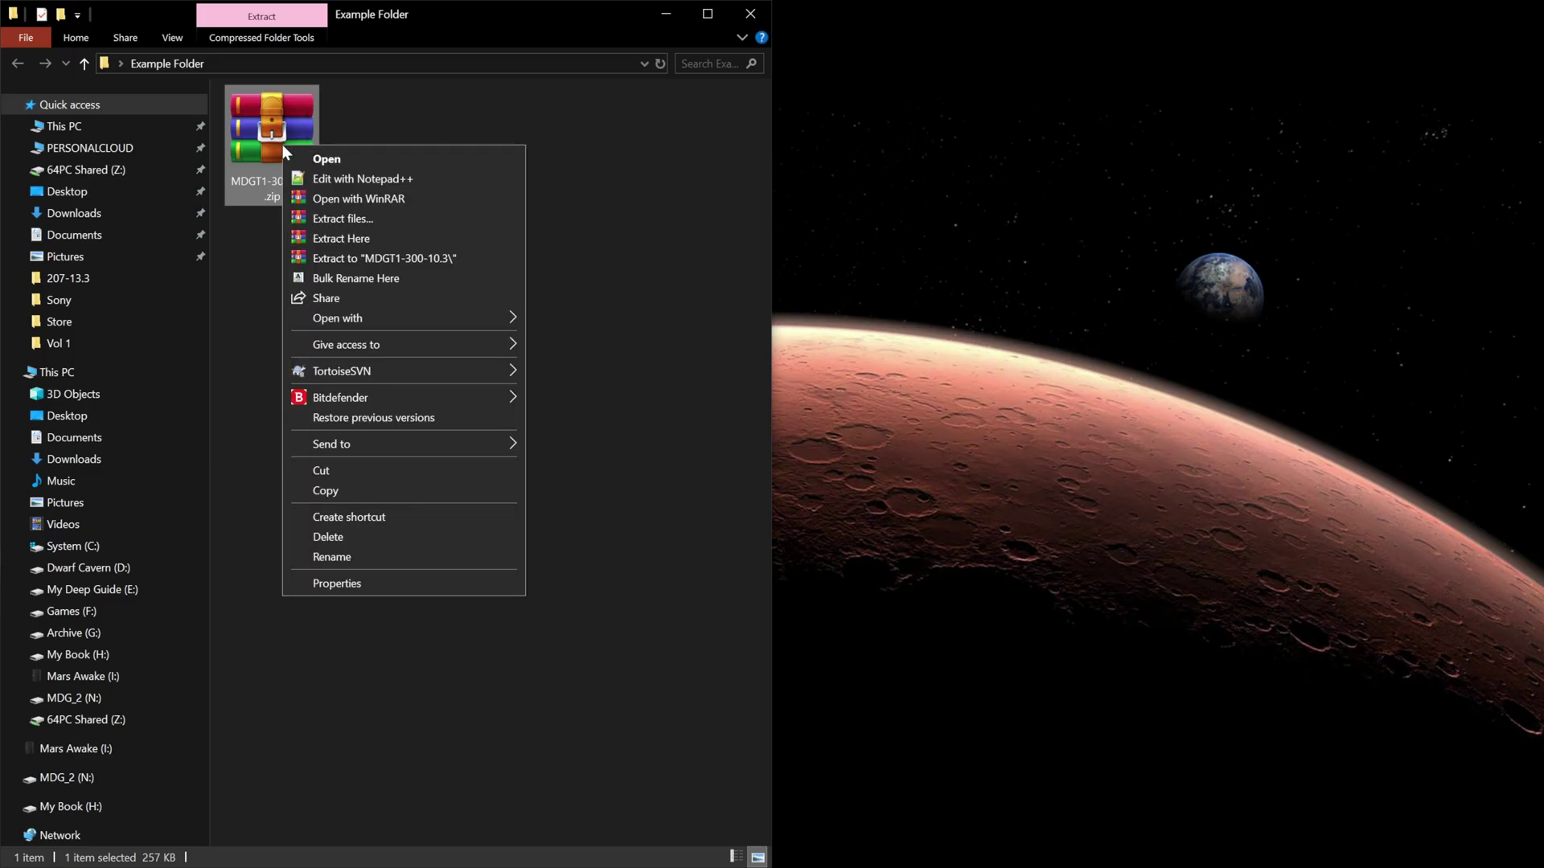
left_click(451, 258)
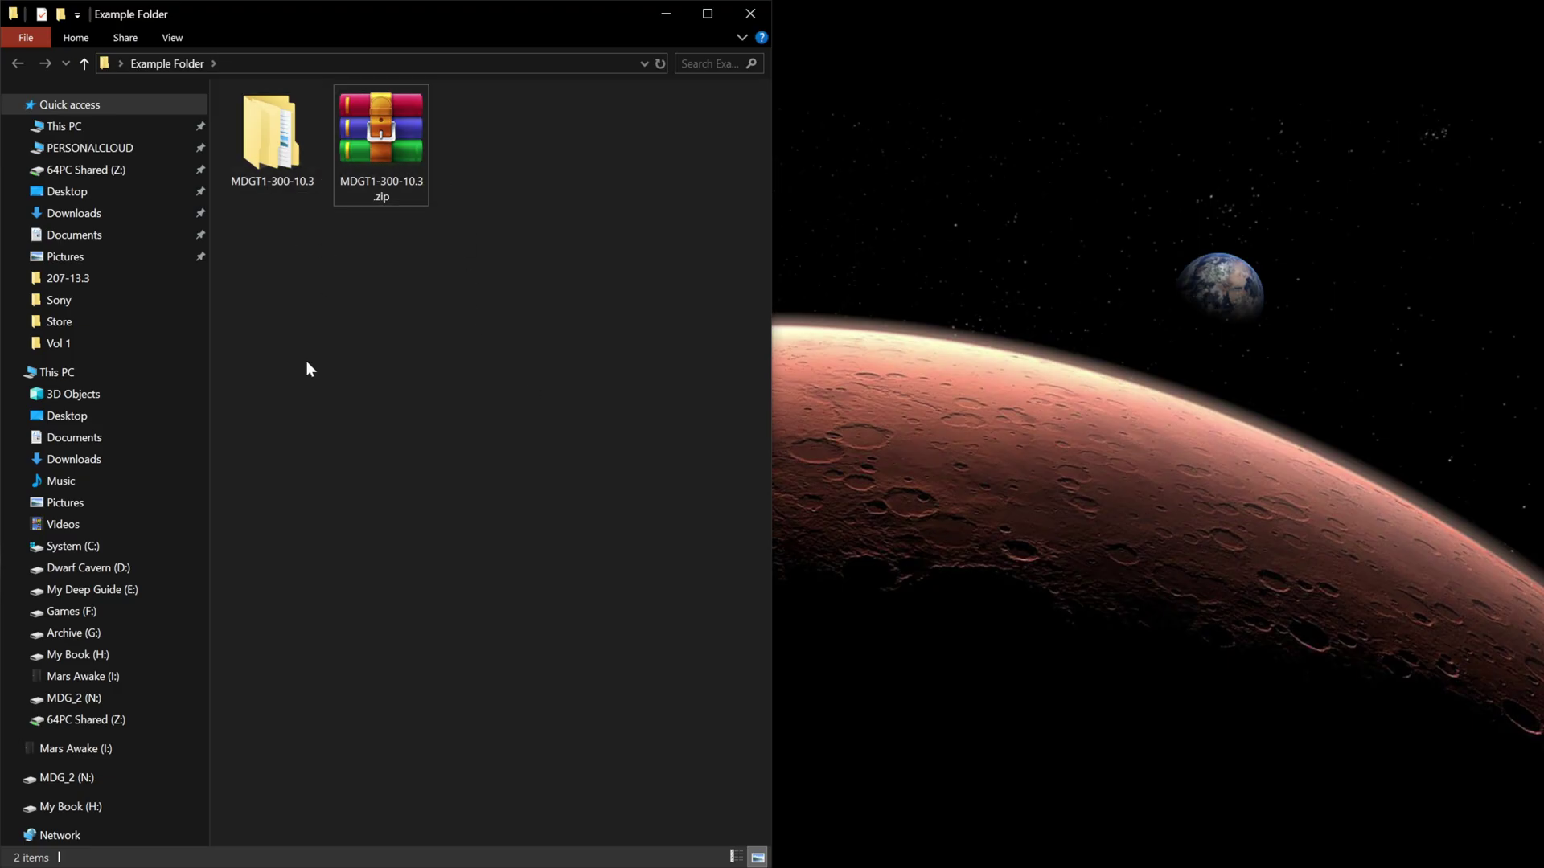
Open the extracted MDGT1-300-10.3 folder and go into its MDGT 1 - 300-10.3 subfolder.
left_click(357, 190)
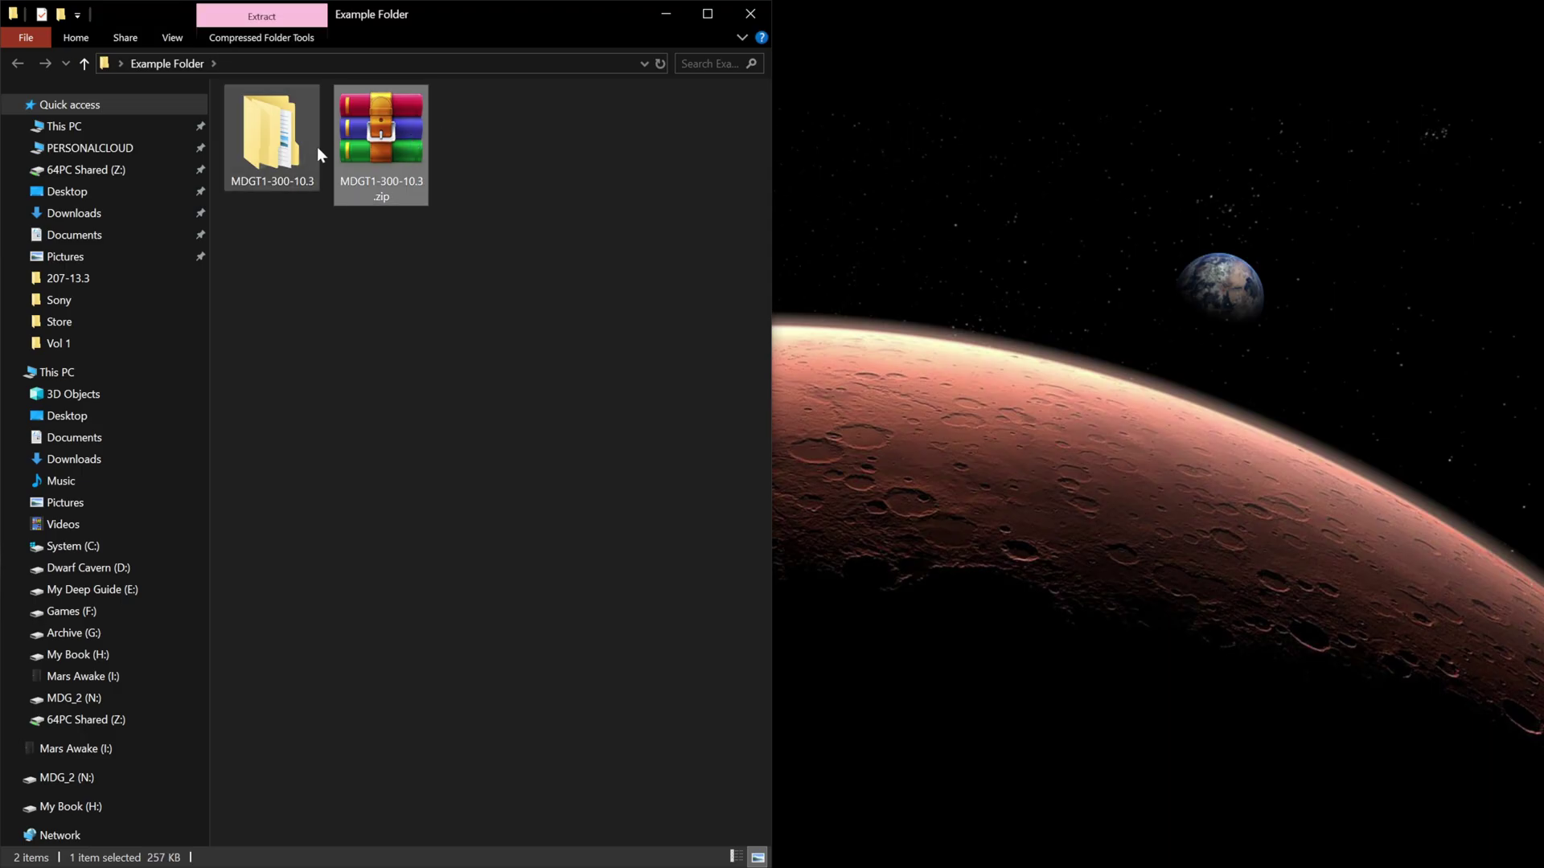
left_click(295, 174)
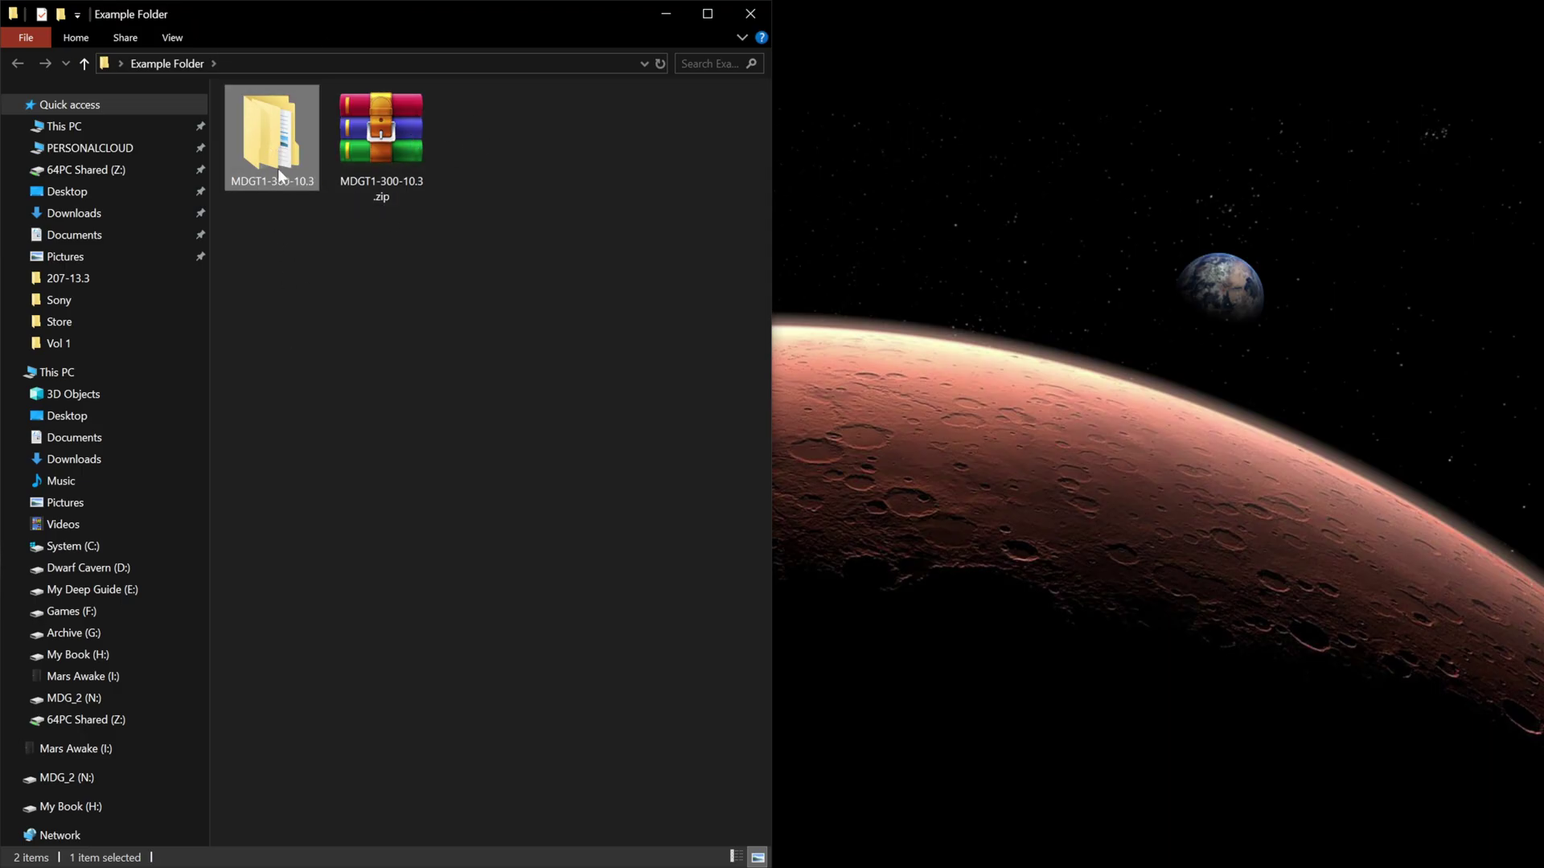
left_click(272, 241)
left_click(272, 138)
left_click(273, 373)
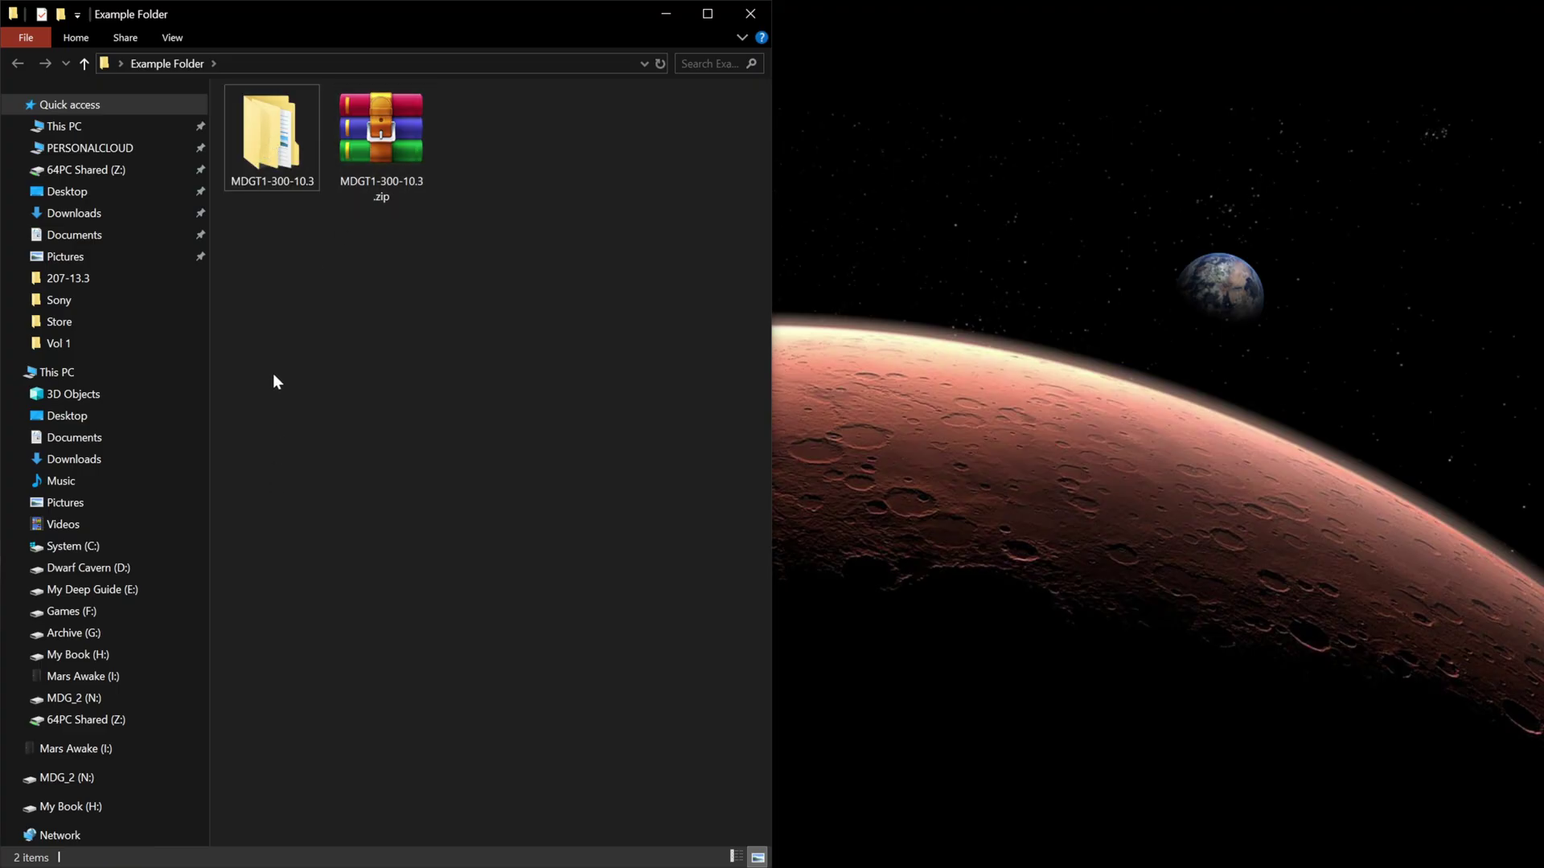
left_click(395, 142)
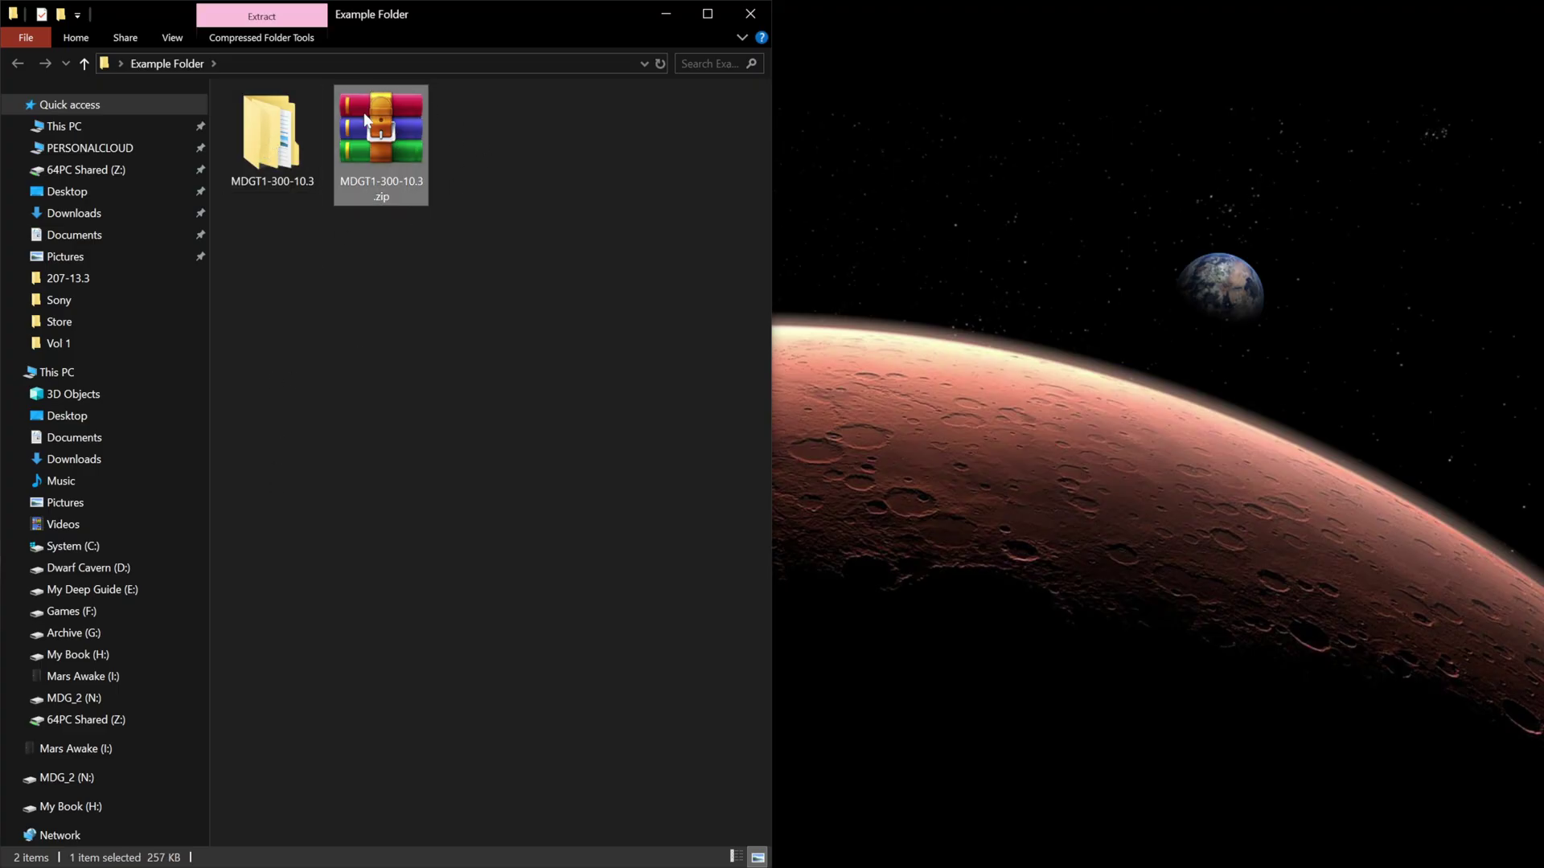
key("Left")
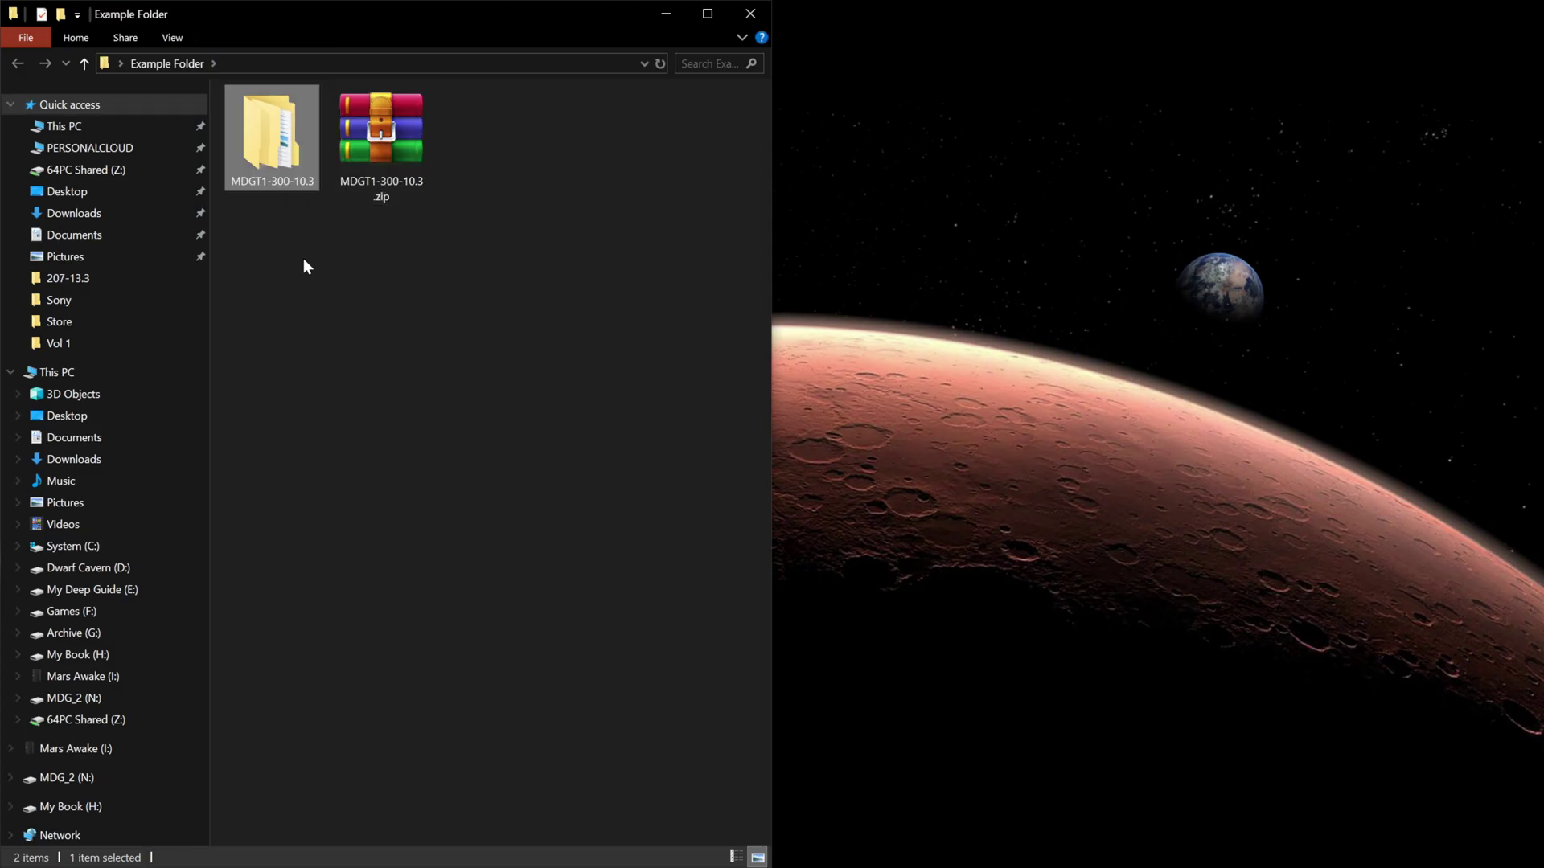
double_click(283, 140)
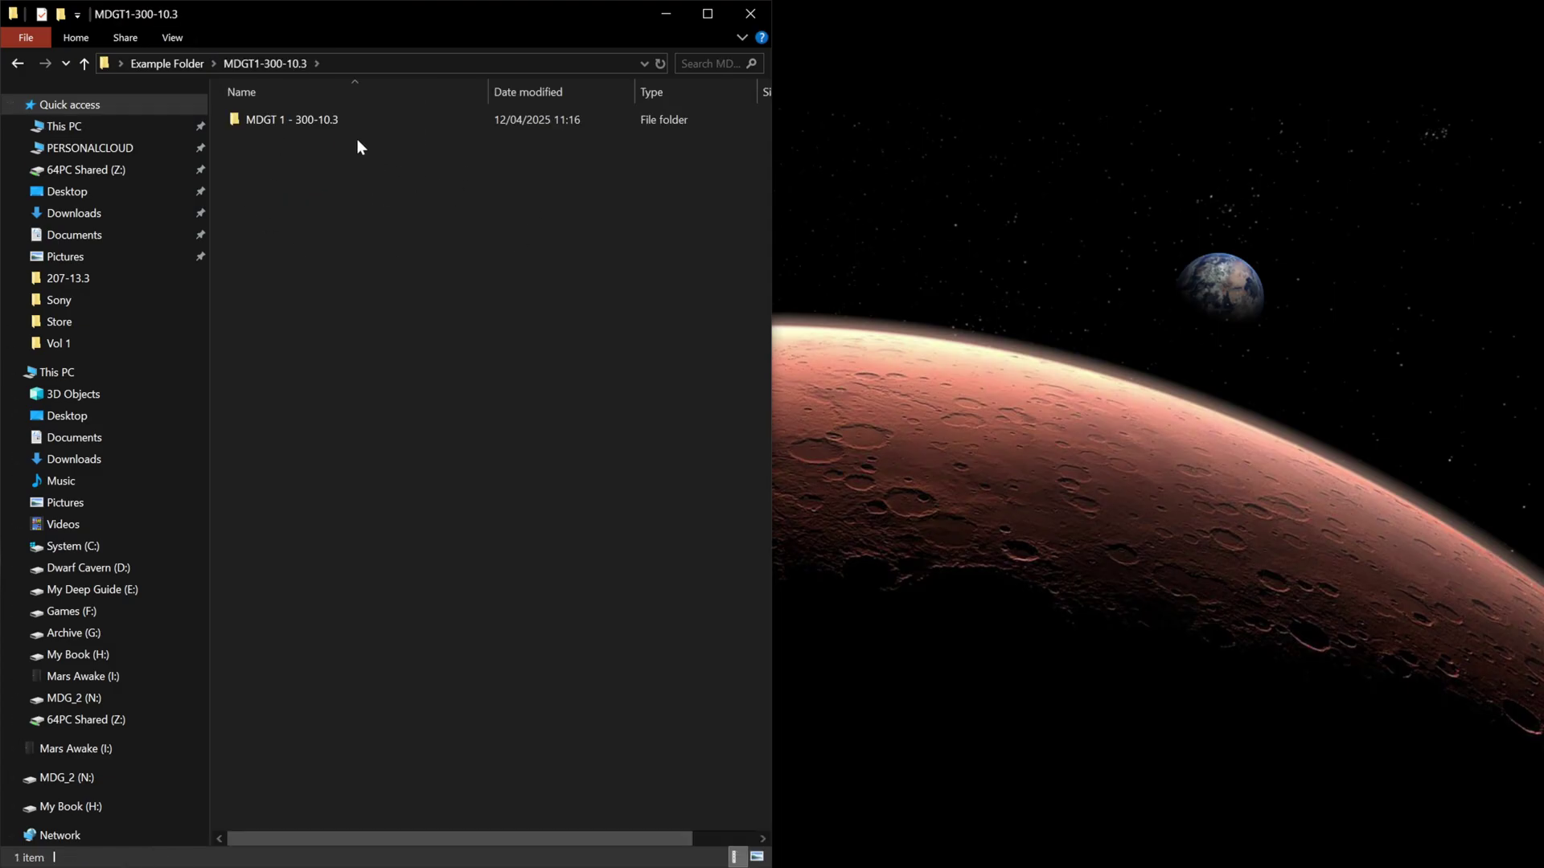
double_click(312, 122)
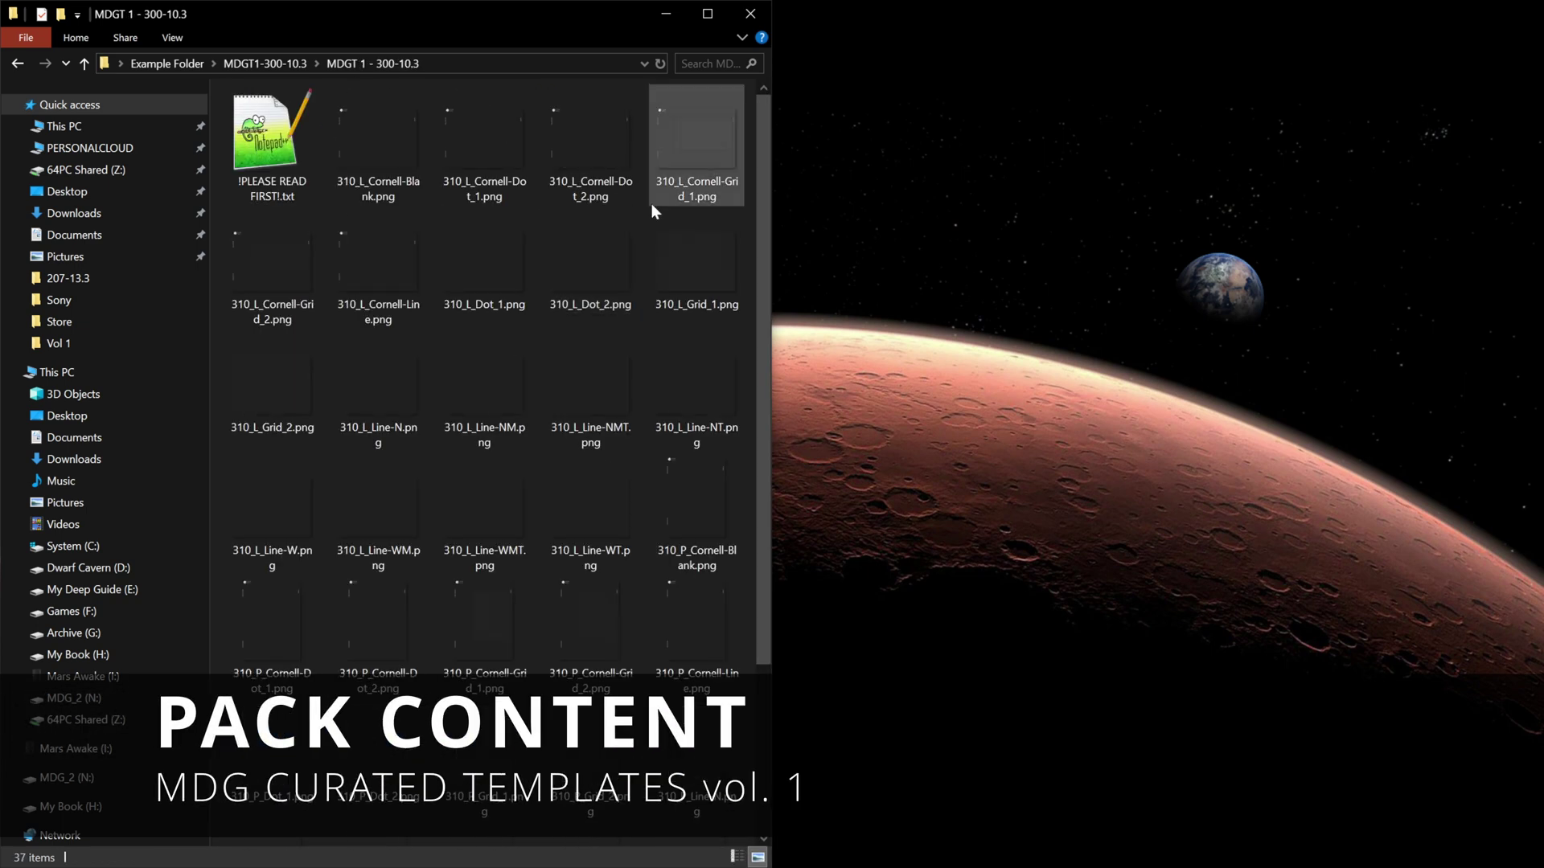
Switch the MDGT 1 - 300-10.3 folder's display to the Details view.
right_click(643, 206)
mouse_move(693, 222)
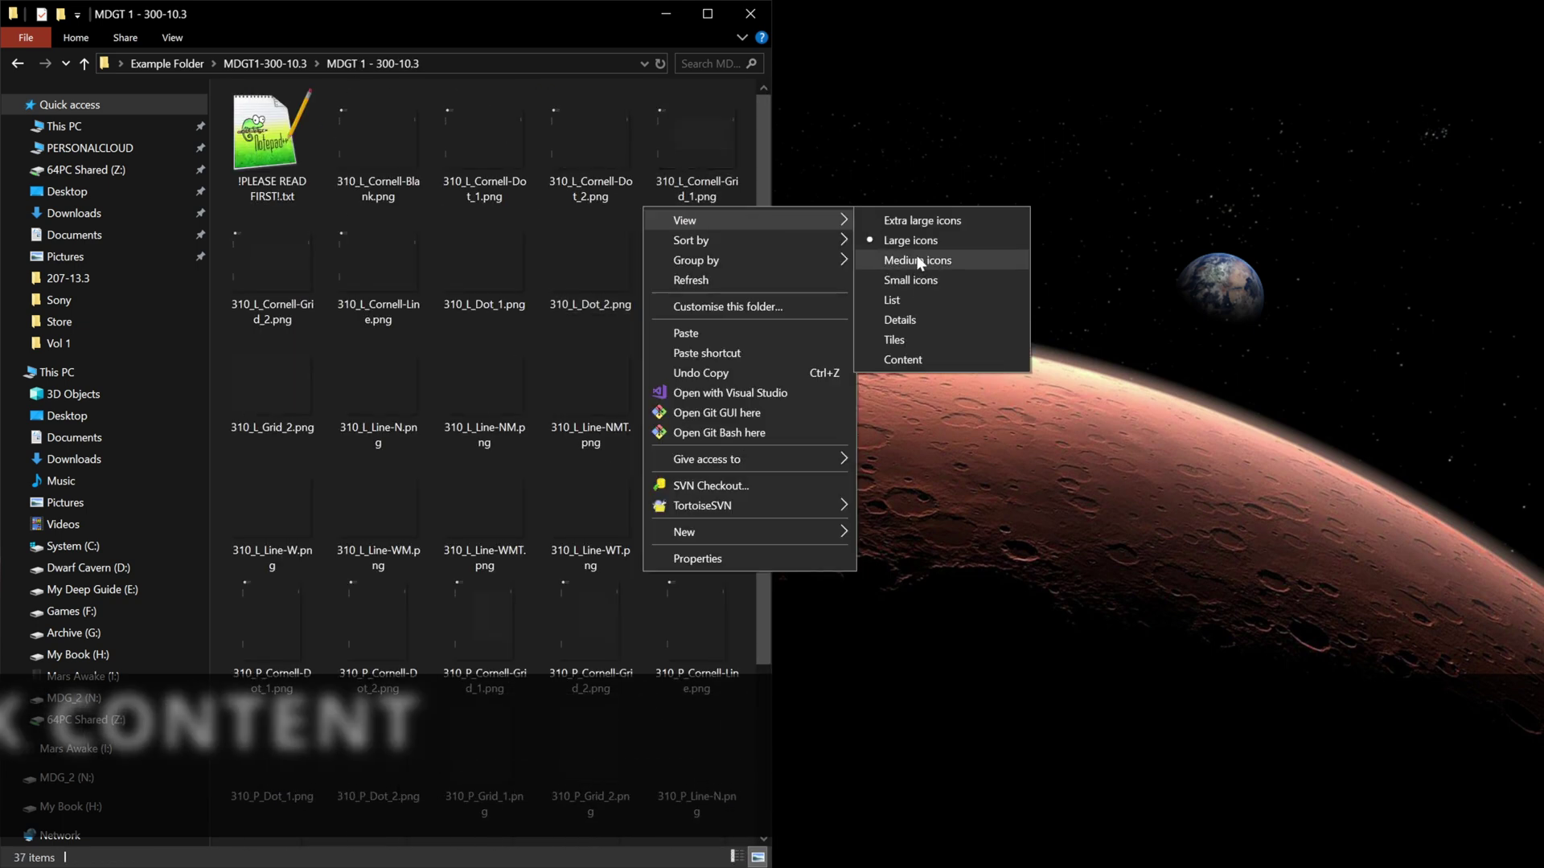
left_click(900, 320)
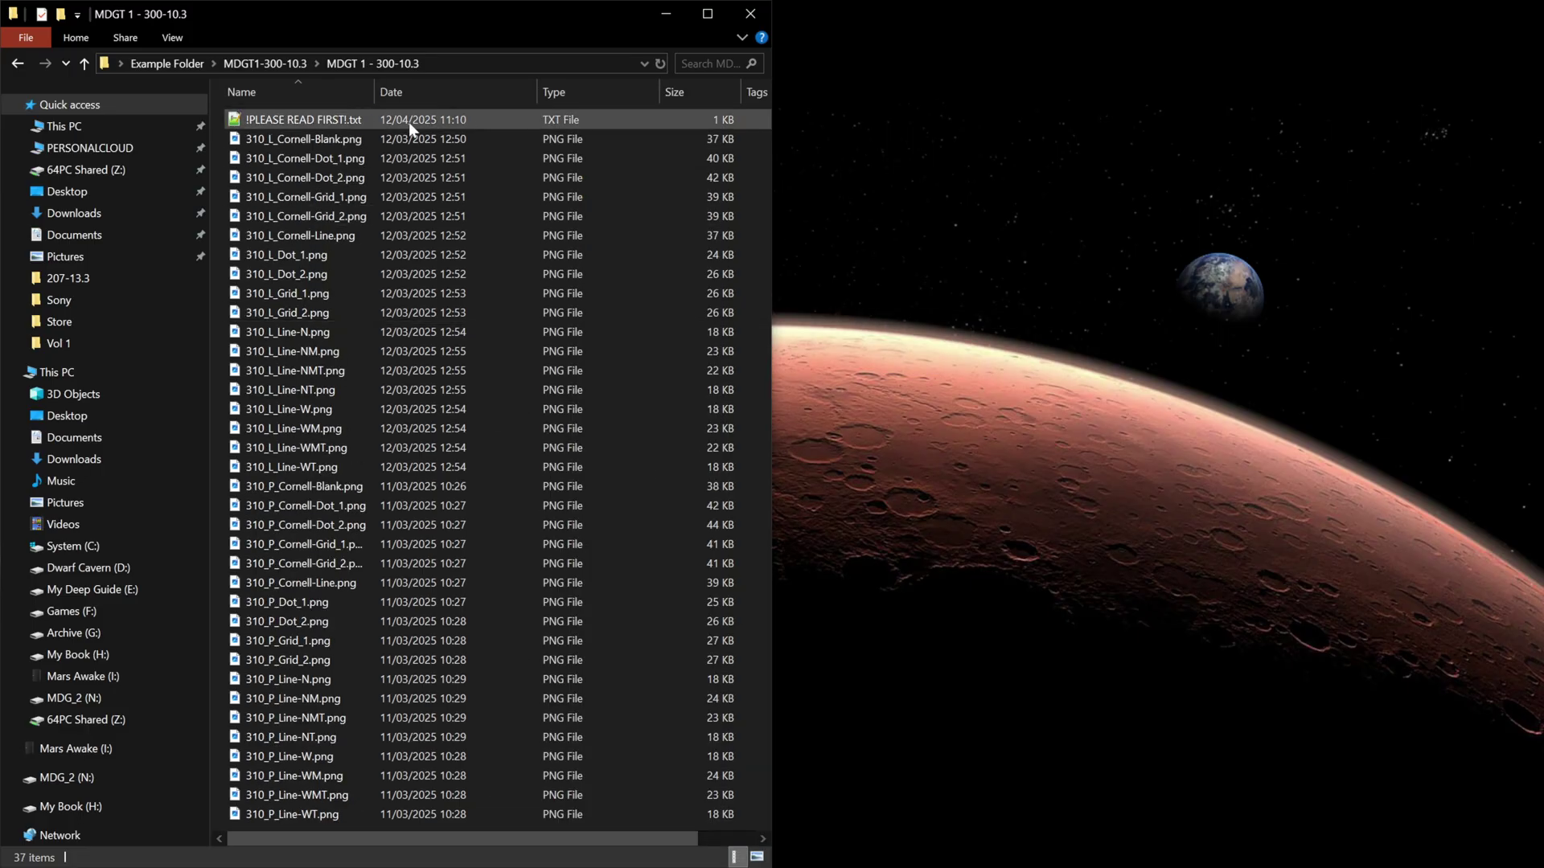
Widen the folder's Name column and select all the PNG templates to check how many the pack contains.
left_click_drag(375, 94, 422, 94)
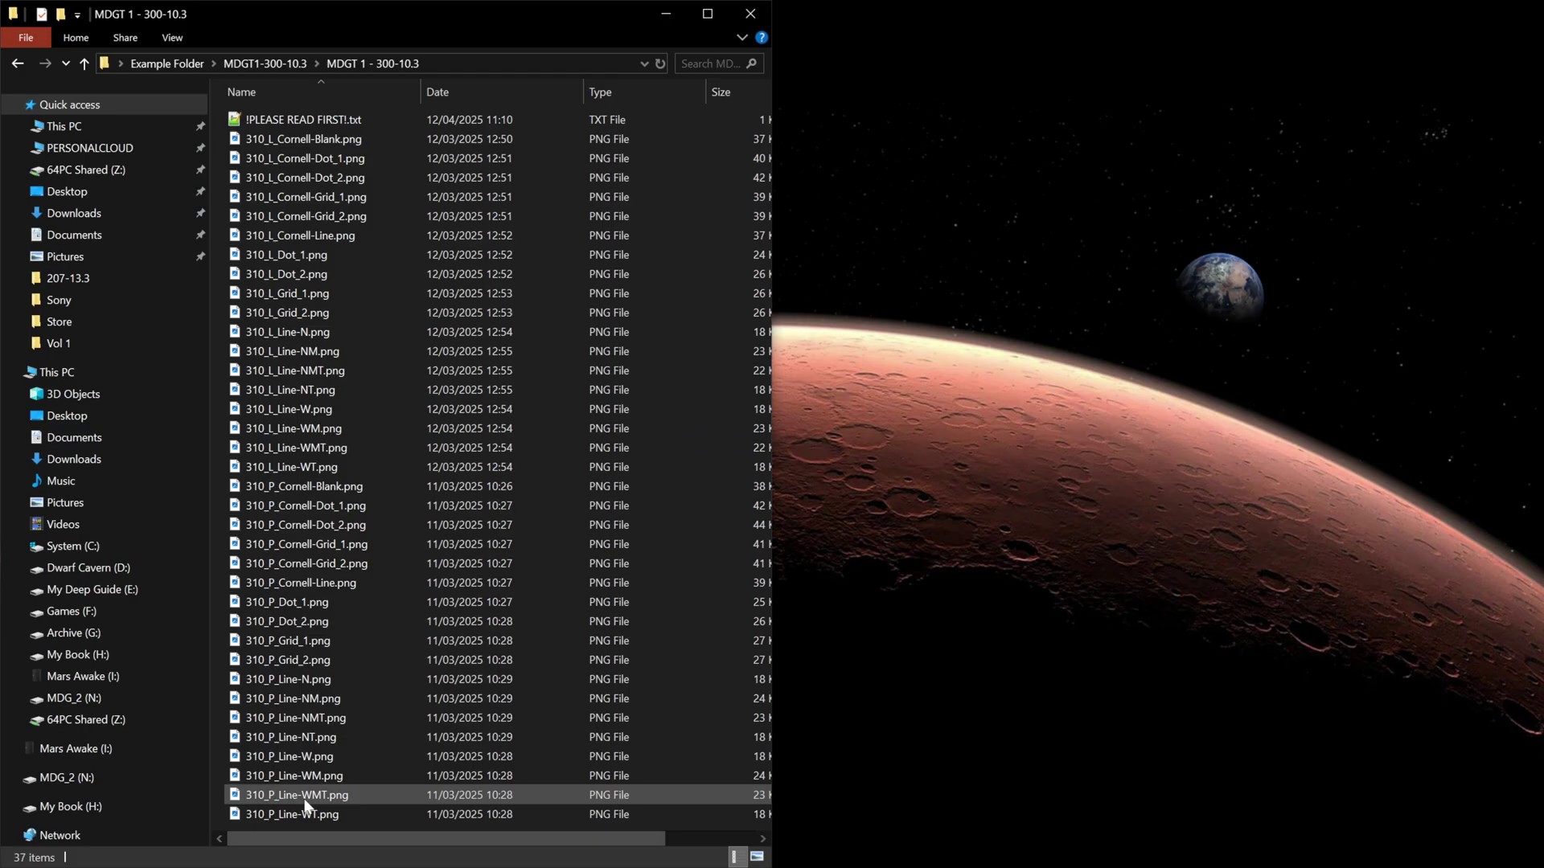
left_click(303, 142)
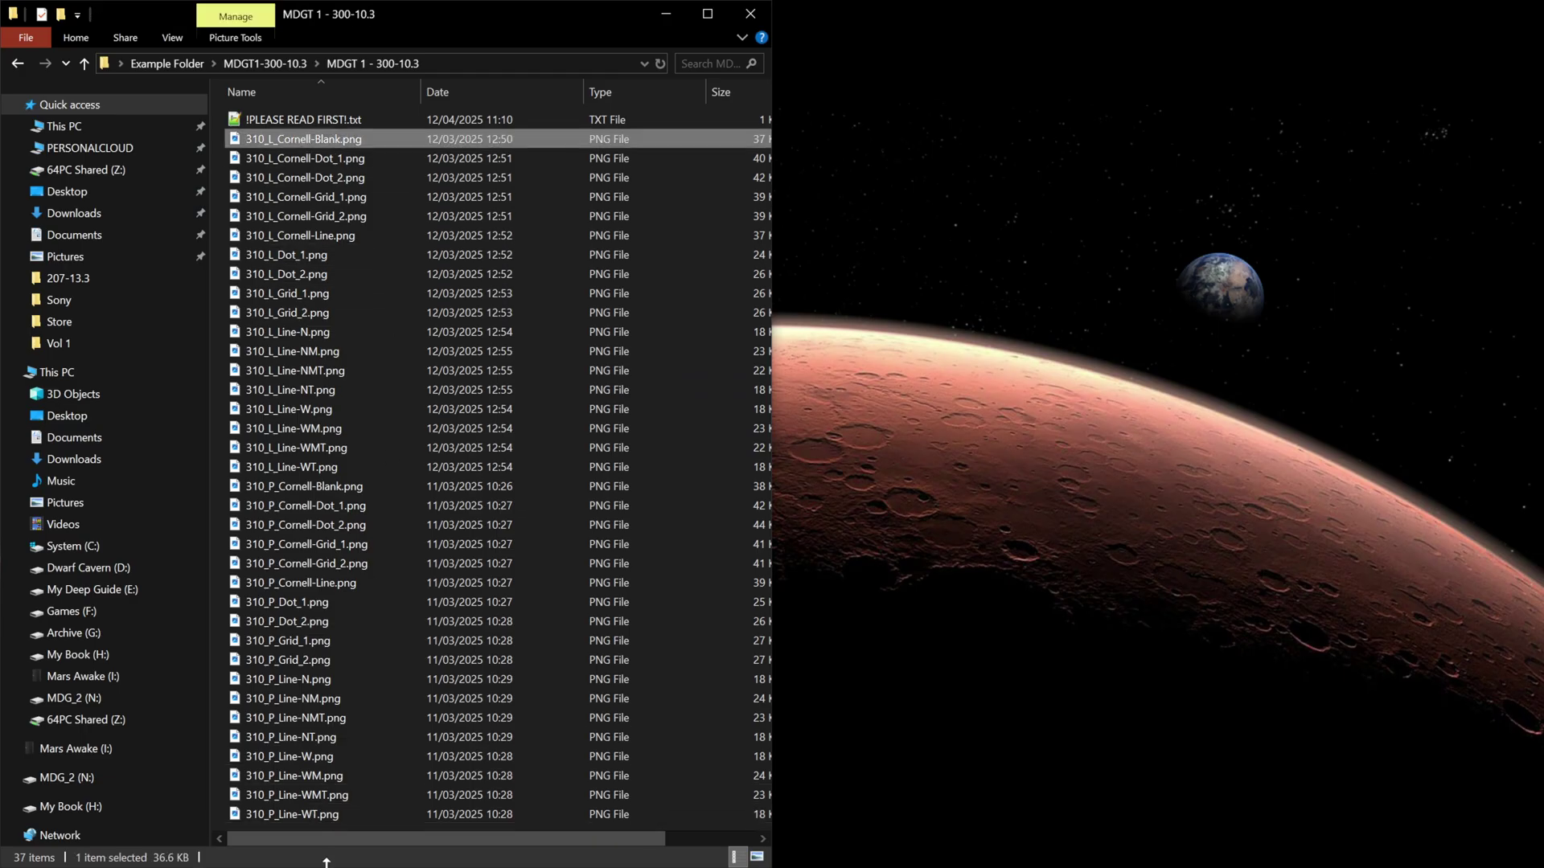
left_click(320, 813, "shift")
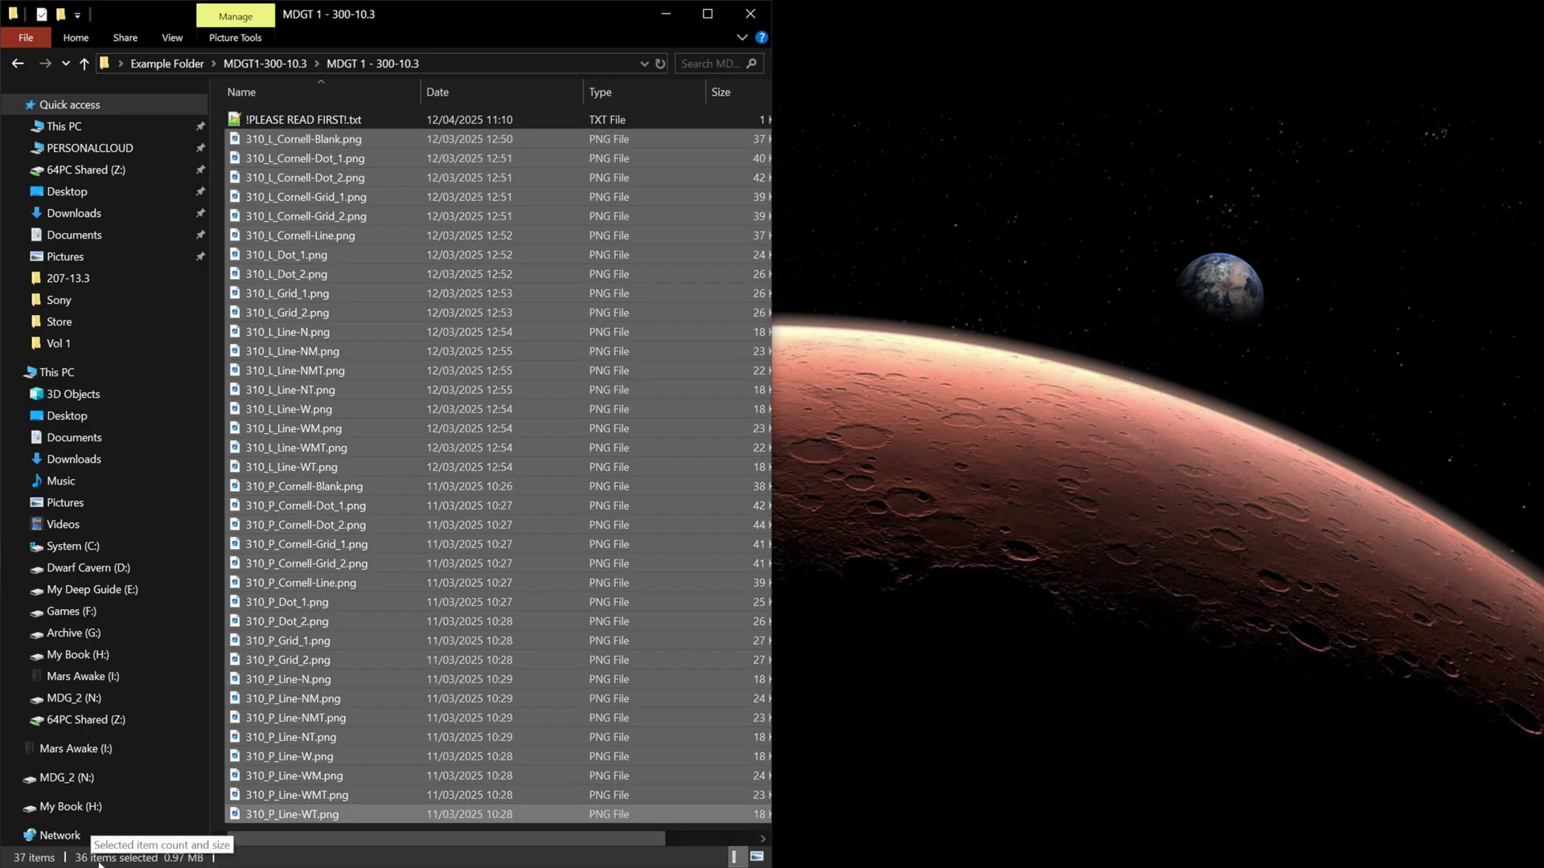
left_click(299, 679)
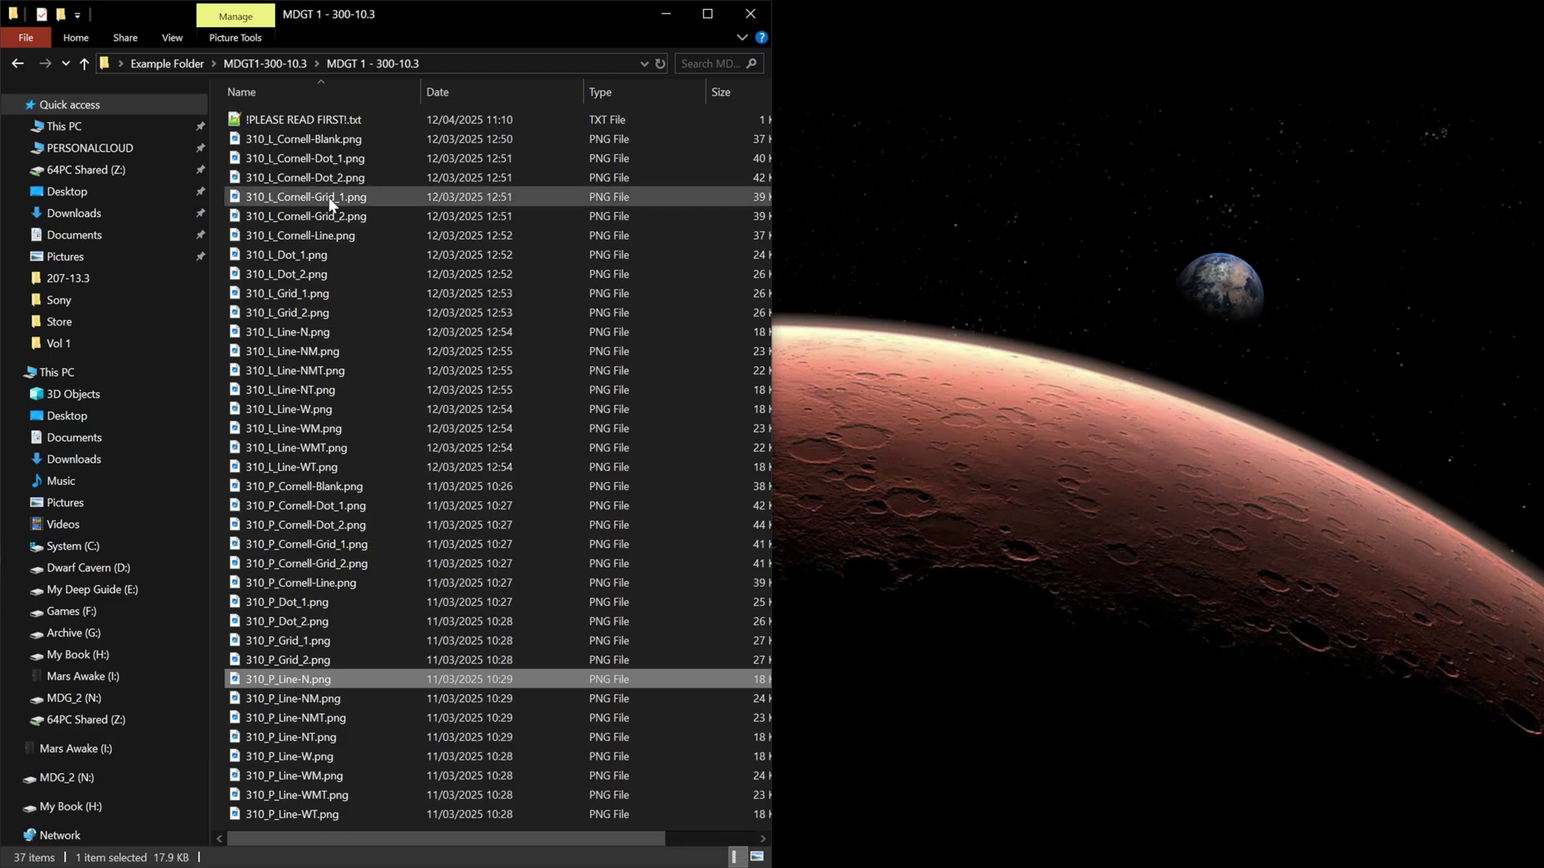
Select the landscape (310_L) and portrait (310_P) template groups in turn to compare the two sets.
left_click(288, 143)
left_click(294, 465, "shift")
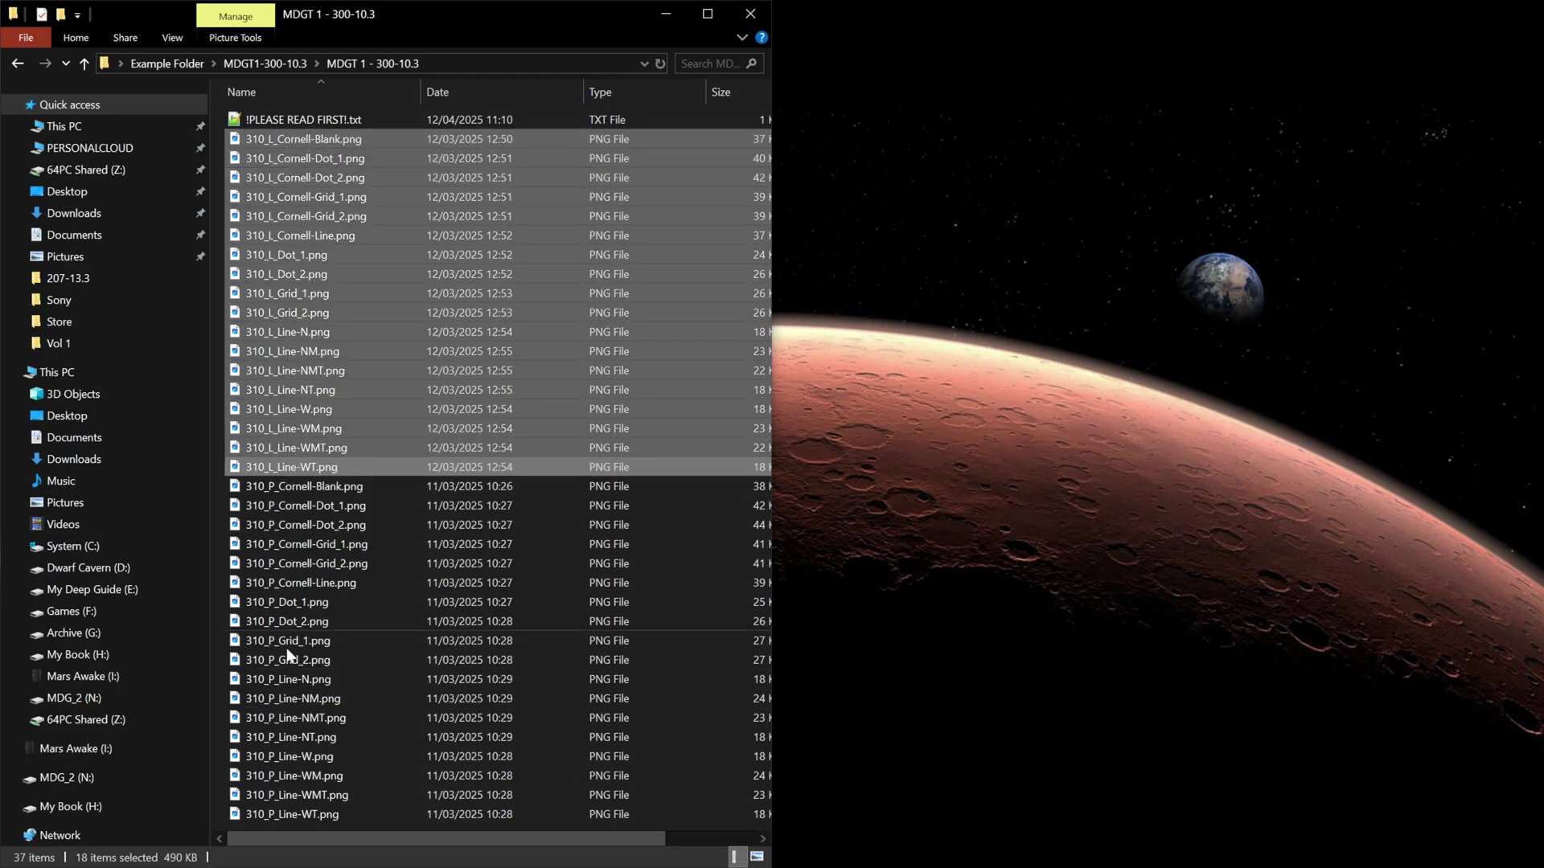
left_click(304, 486)
left_click(259, 815, "shift")
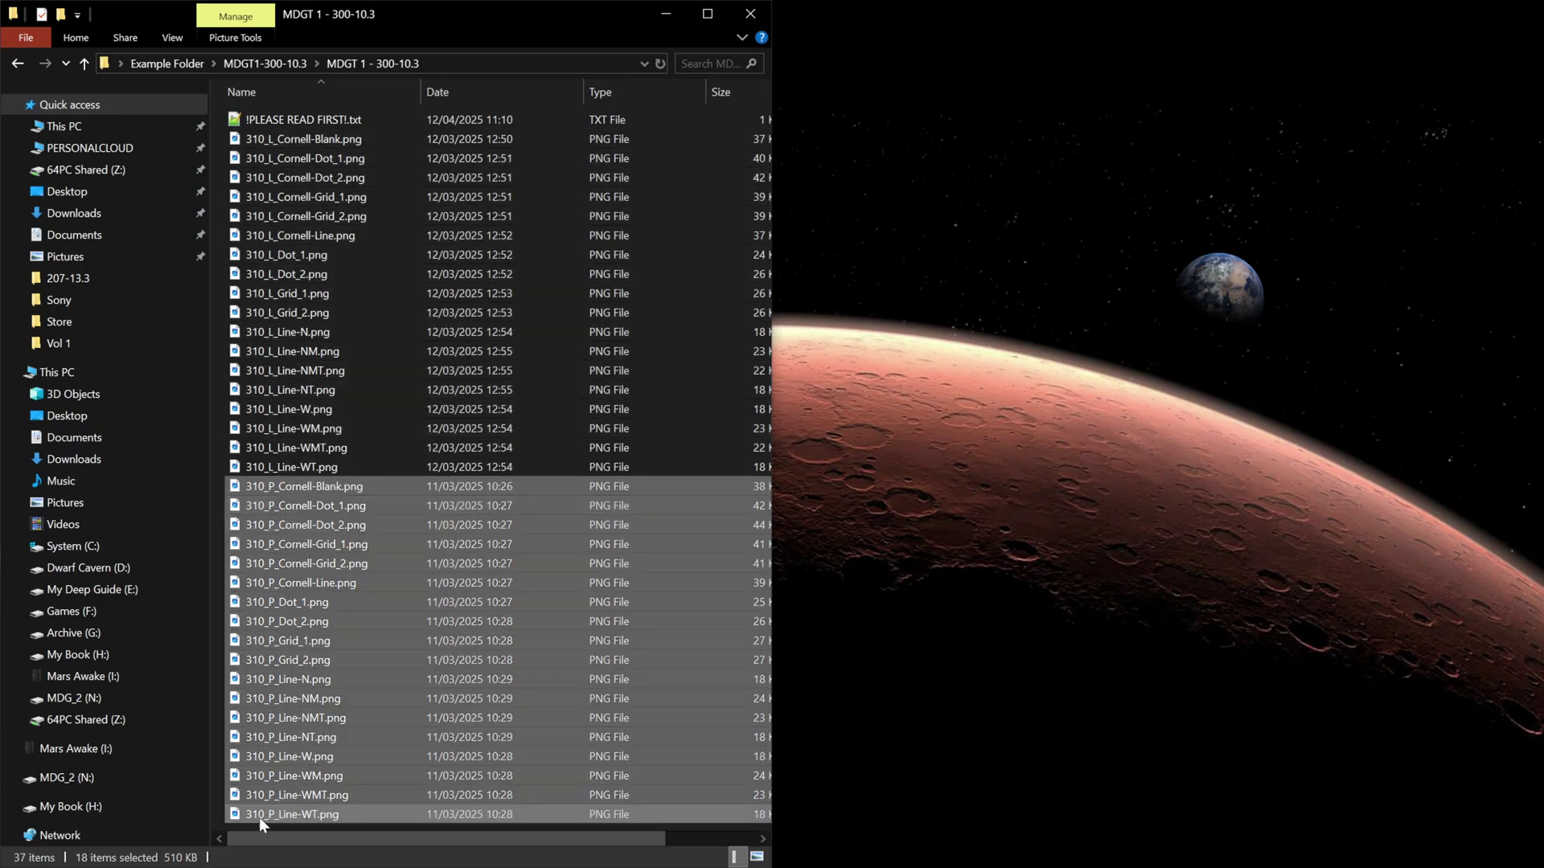
left_click(344, 467)
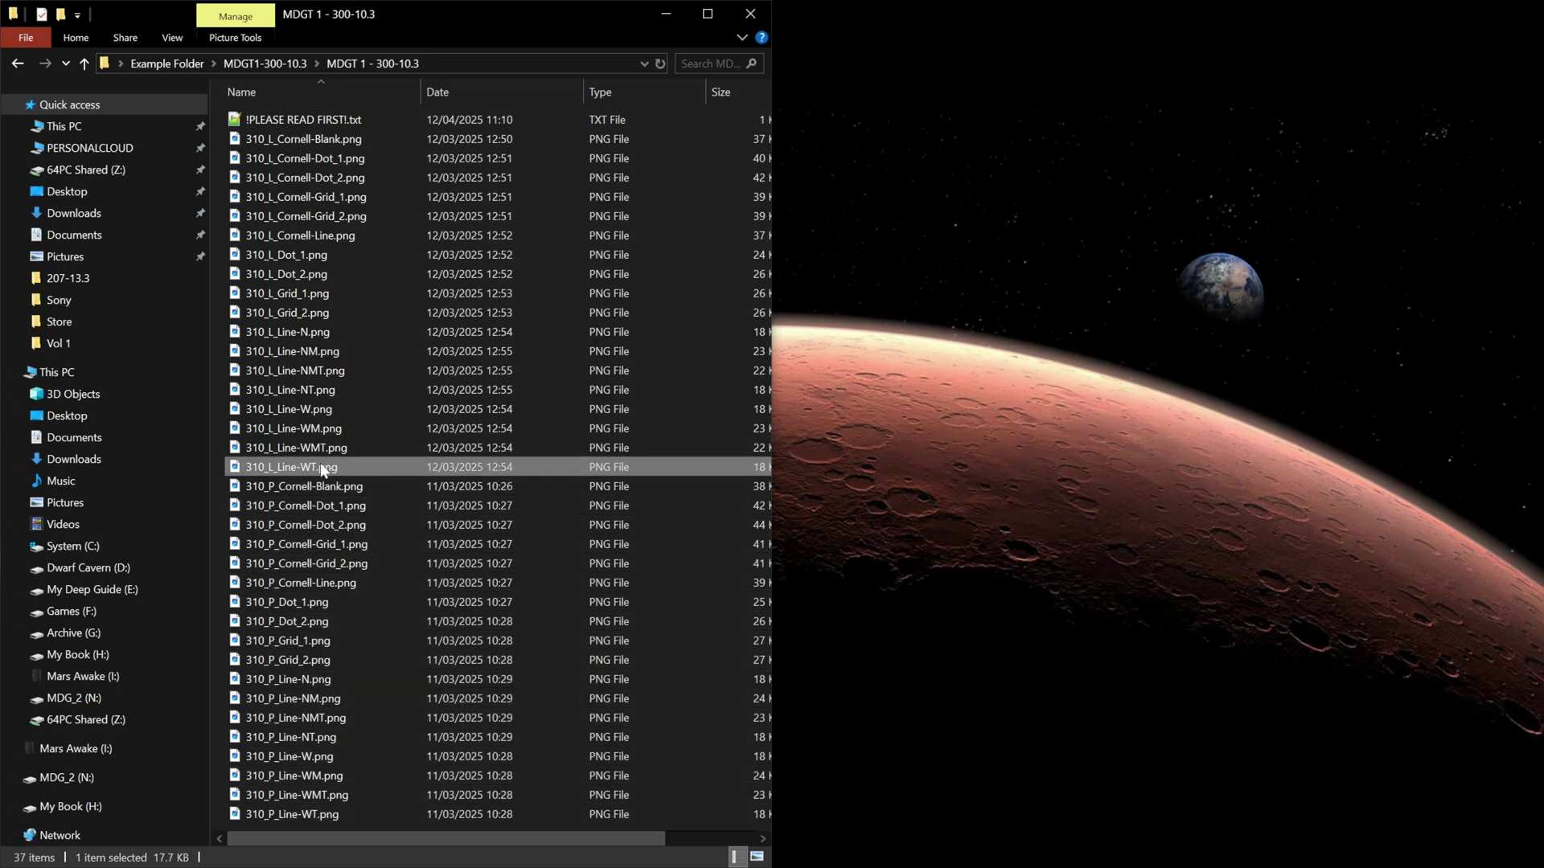
left_click(330, 141)
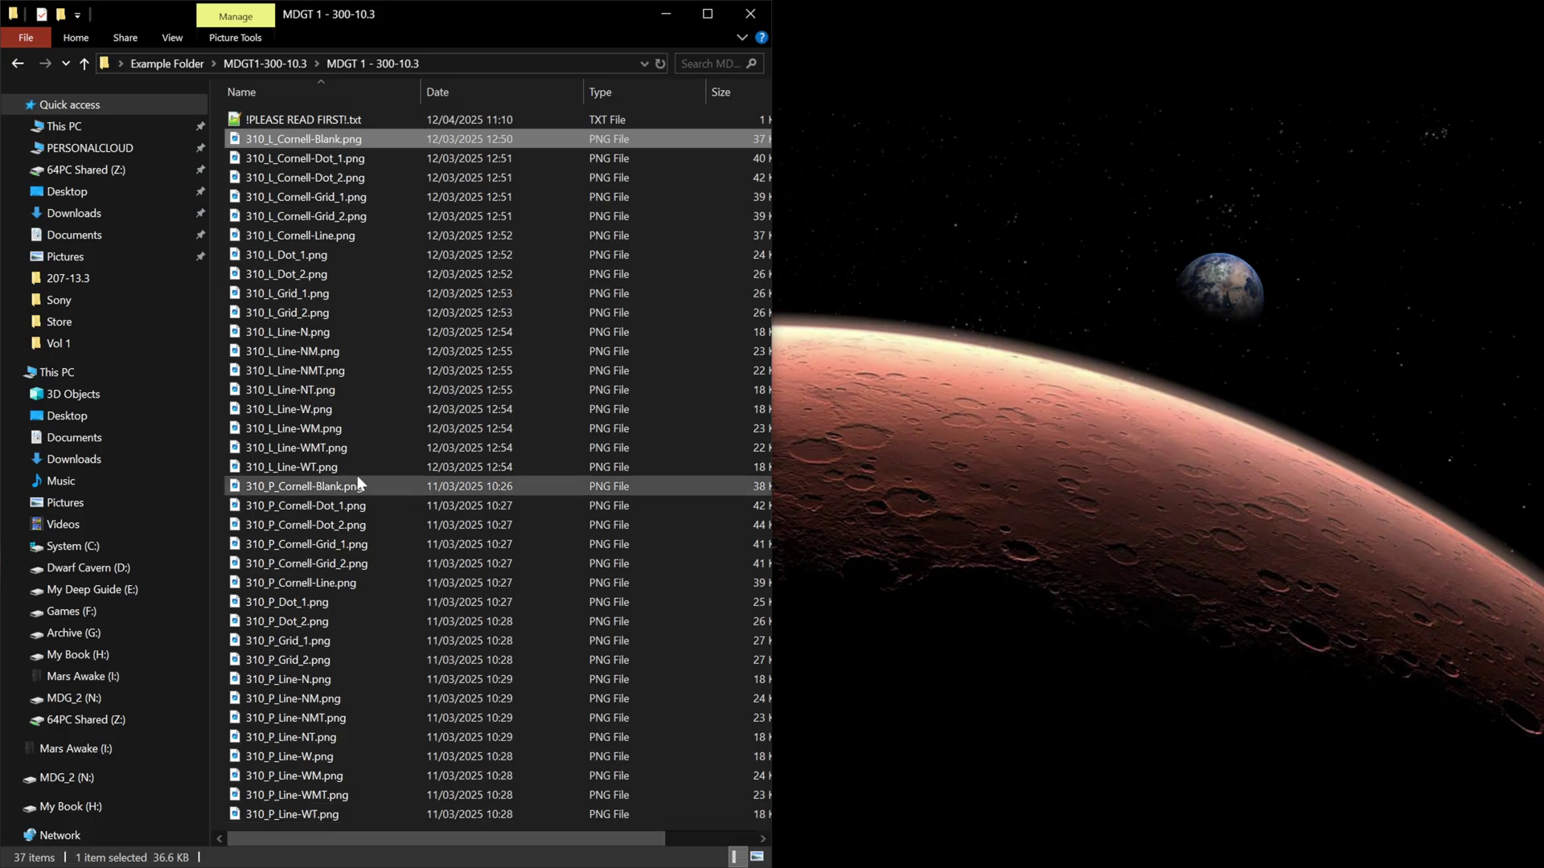
left_click(374, 410)
left_click(296, 468)
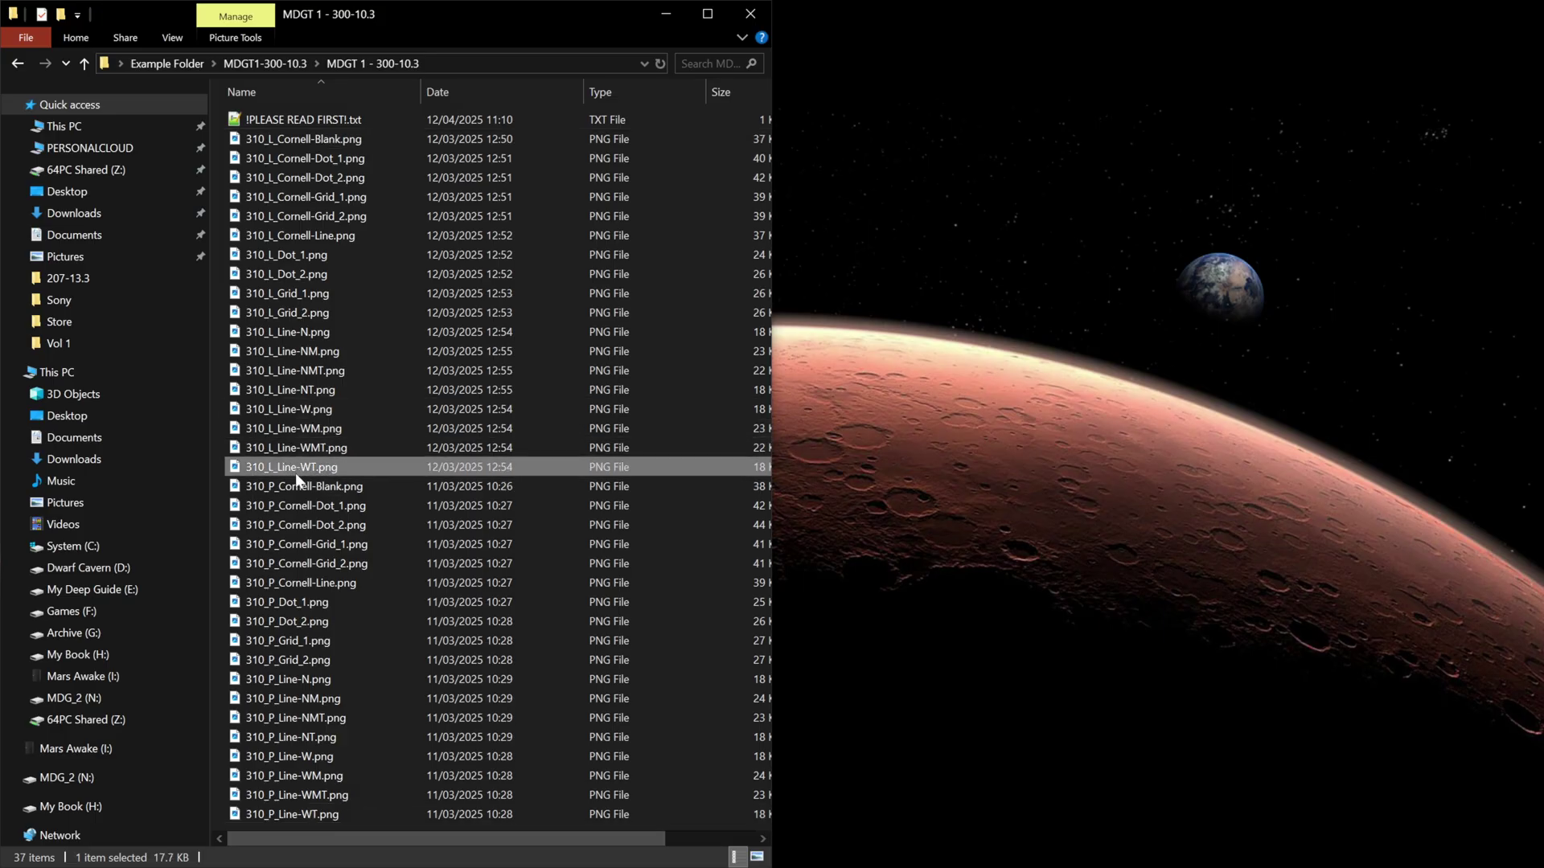
left_click(317, 139)
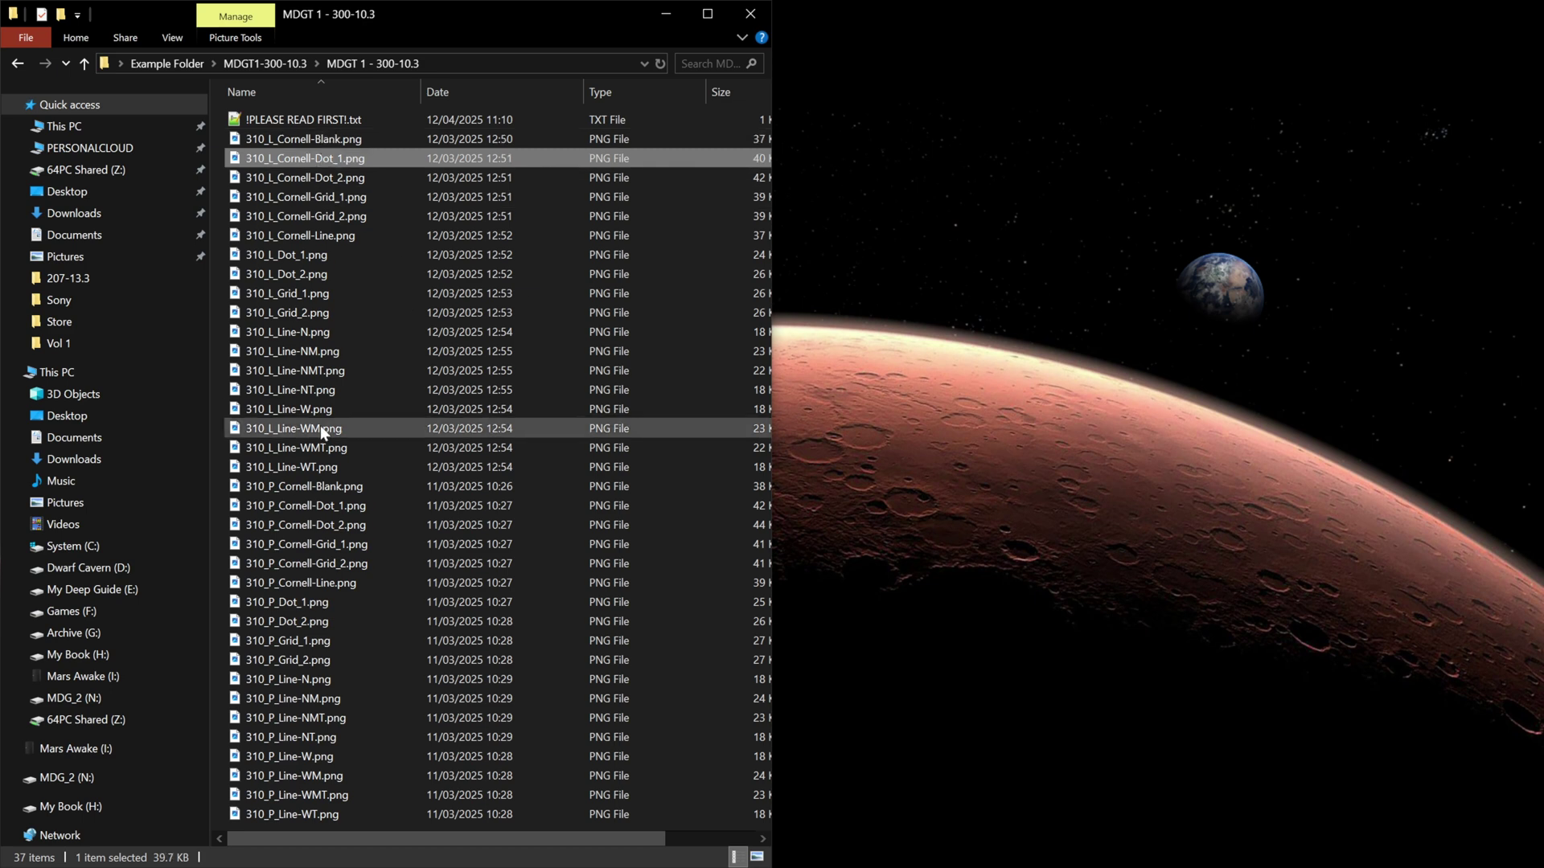
left_click(322, 486)
left_click(348, 812, "shift")
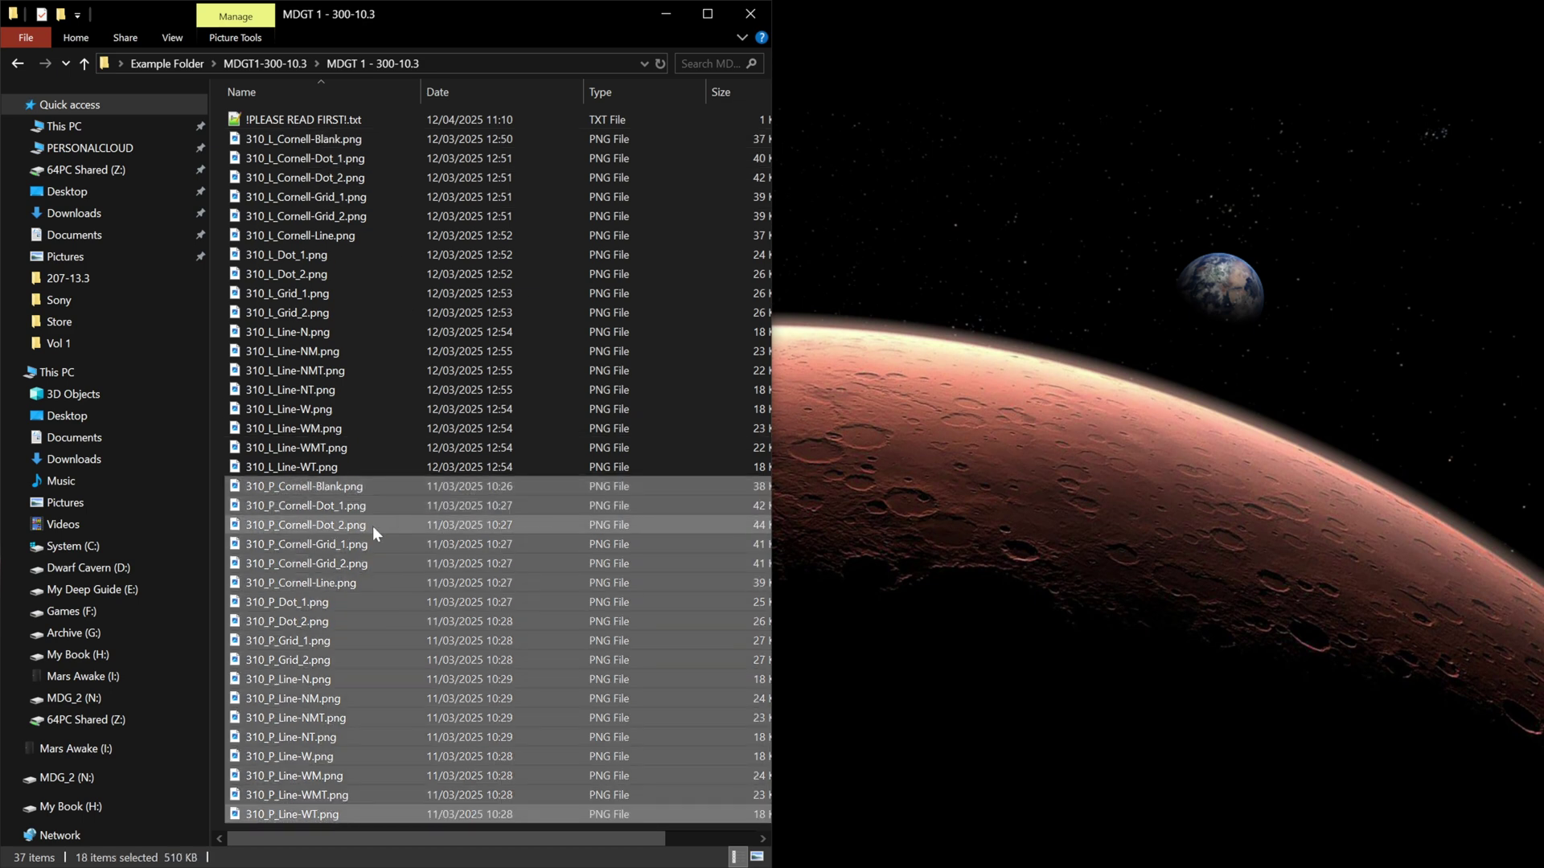
left_click(341, 367)
Open !PLEASE READ FIRST!.txt, review the template naming convention and its legend, and close the file.
left_click(322, 121)
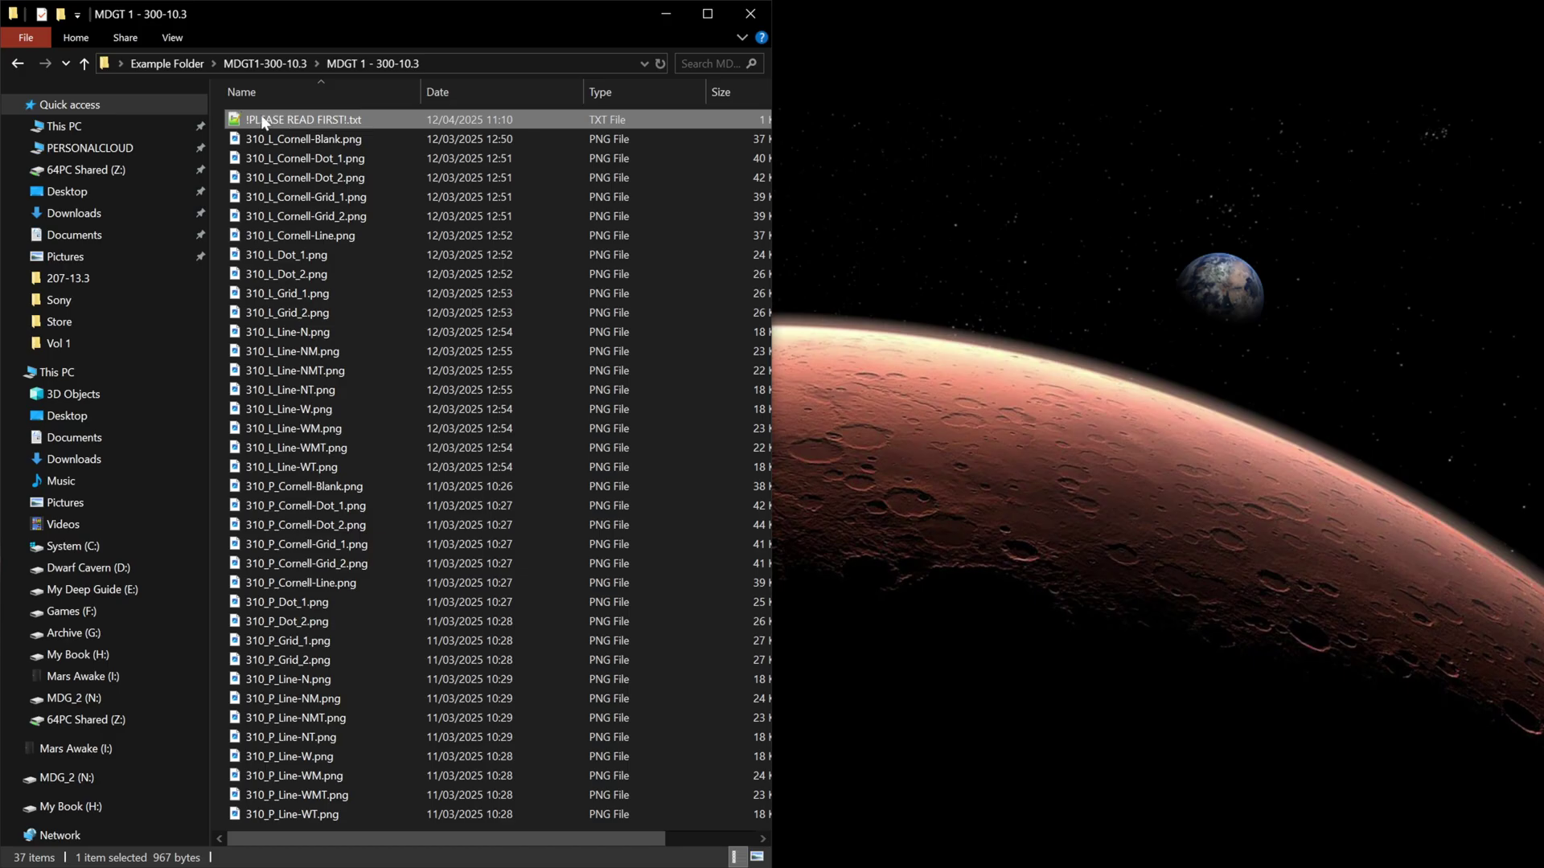
double_click(323, 122)
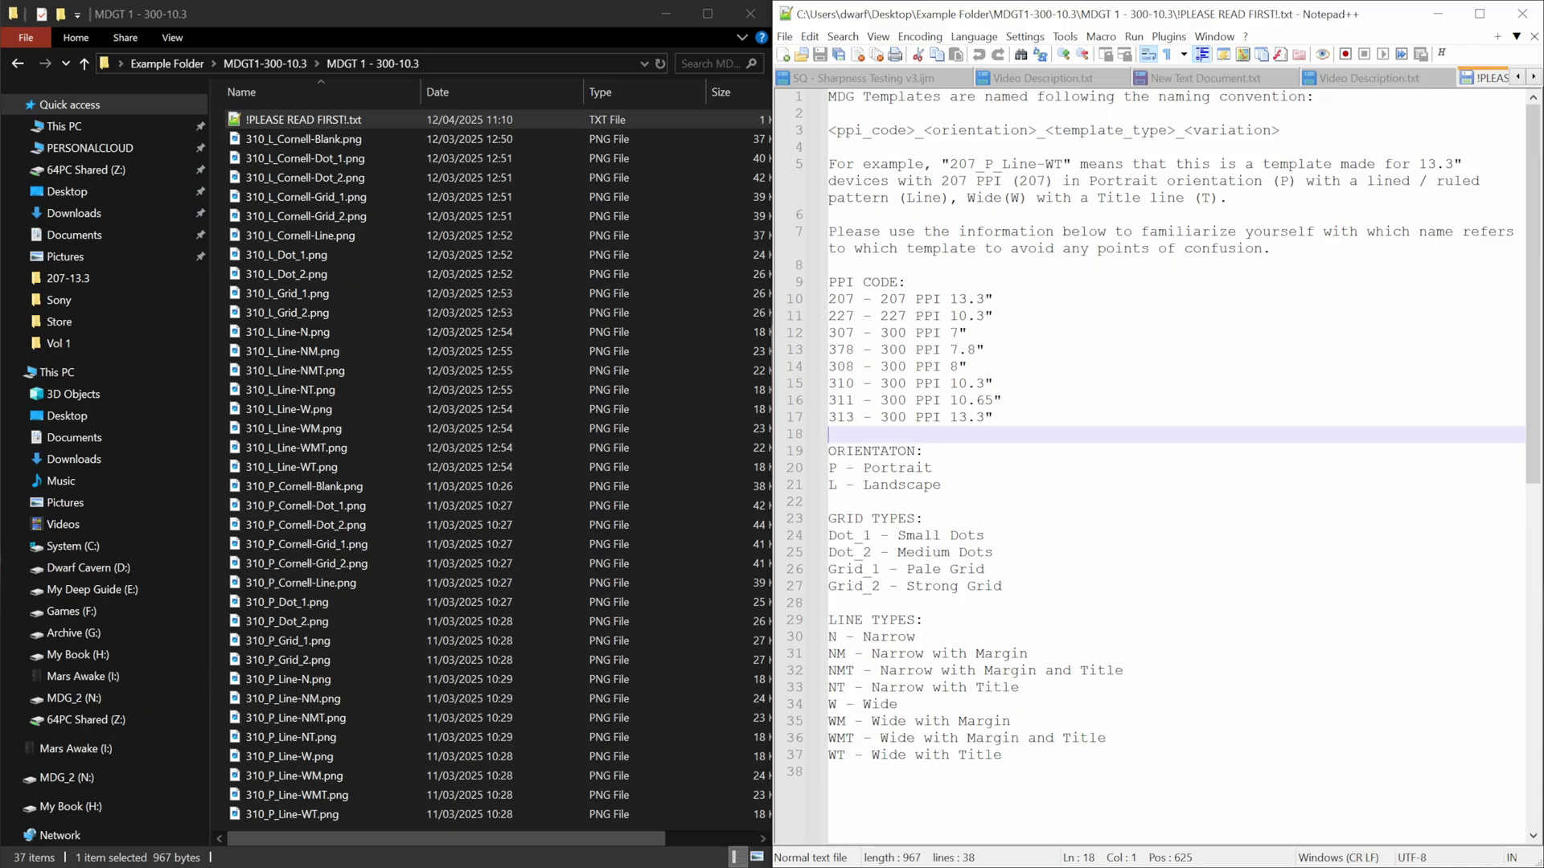
left_click(884, 214)
left_click(1192, 232)
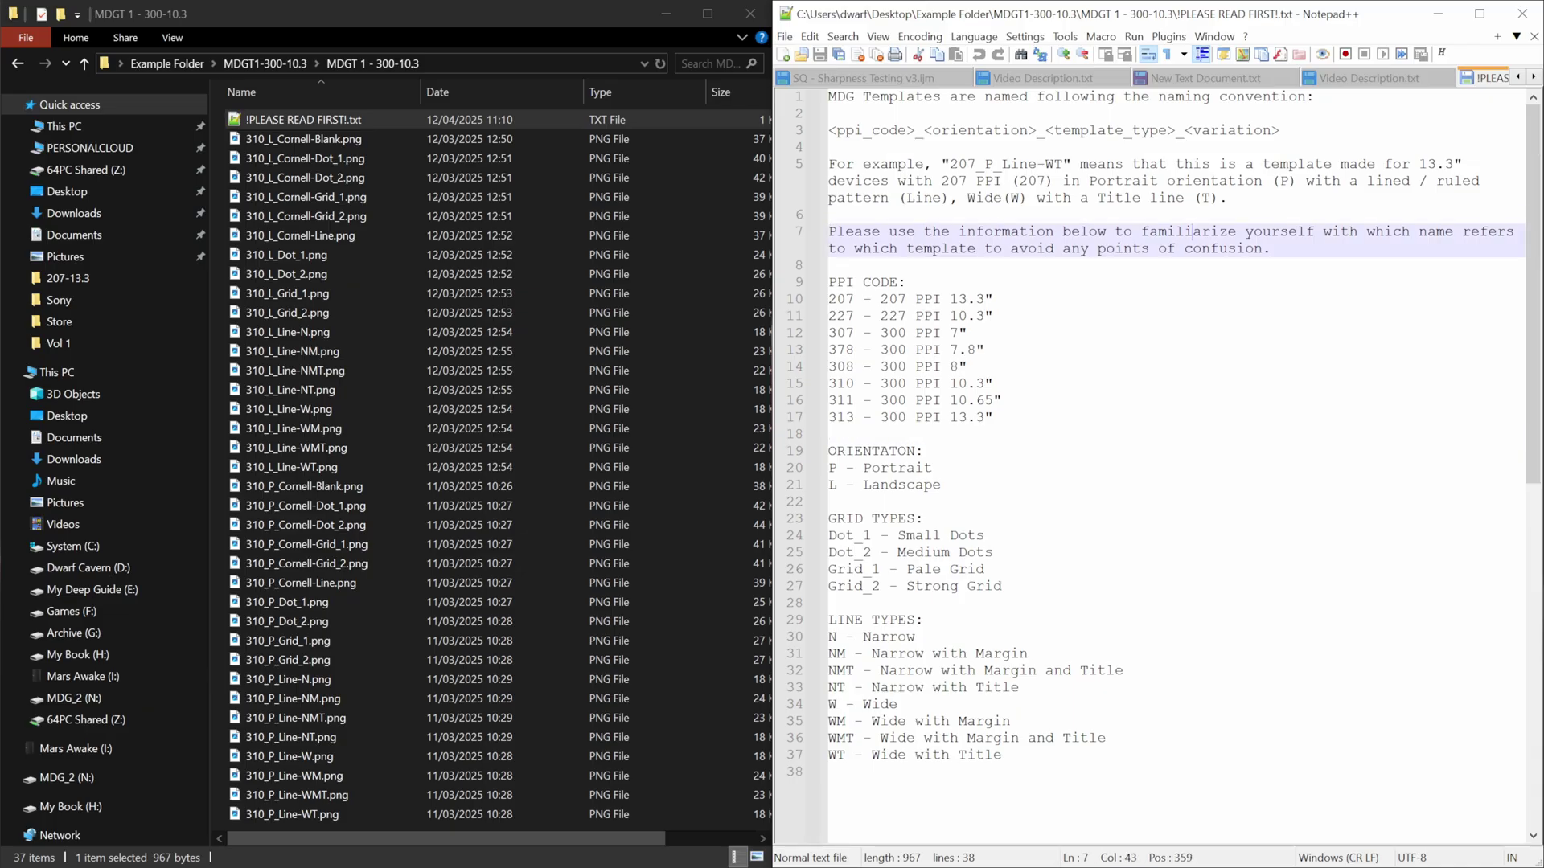
left_click(1272, 248)
left_click(832, 214)
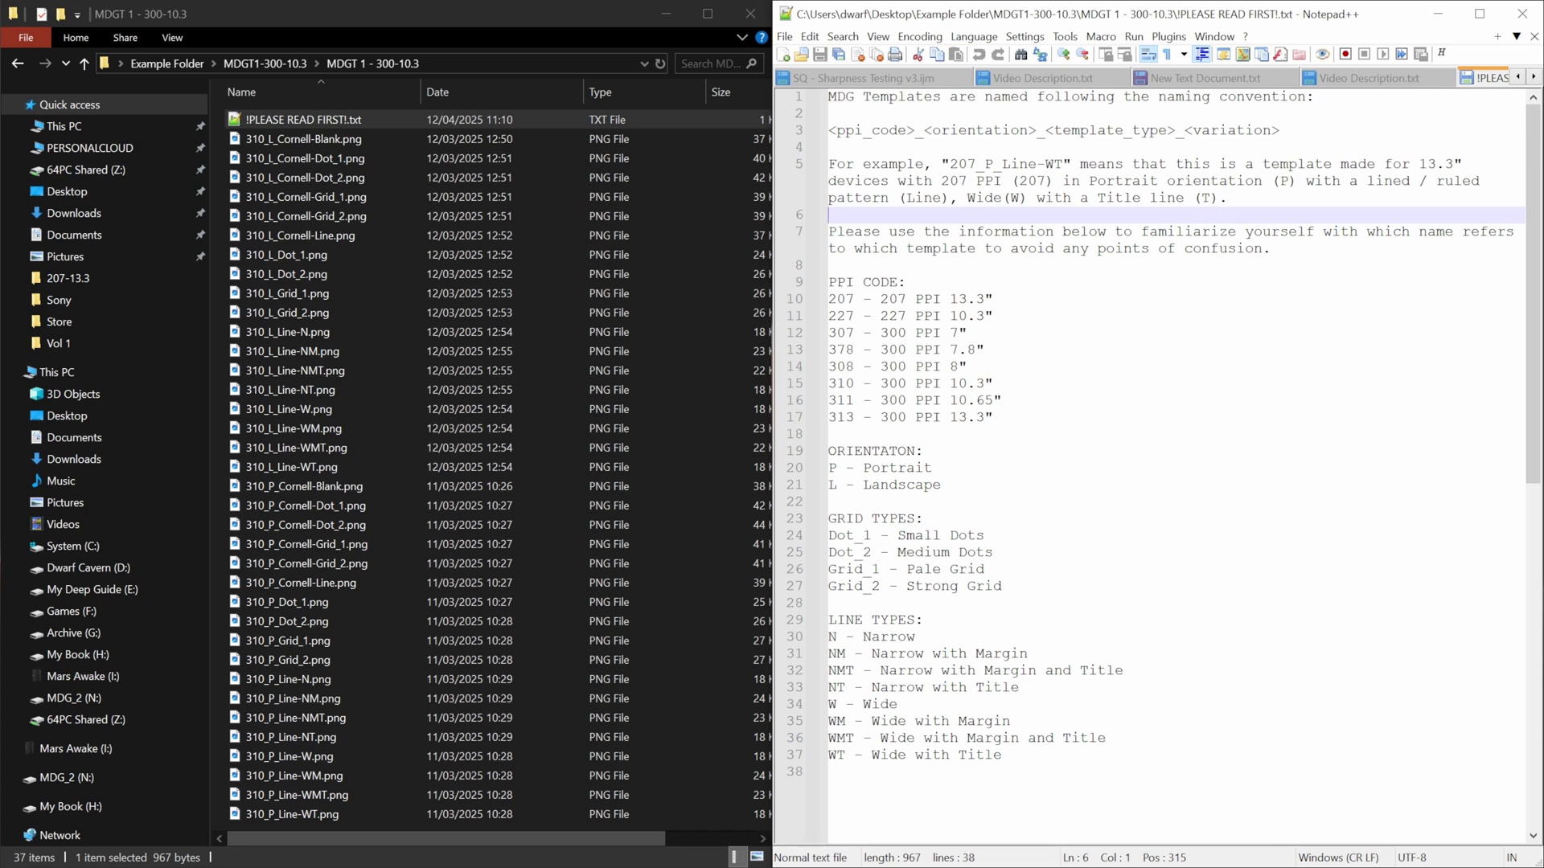
left_click(1522, 13)
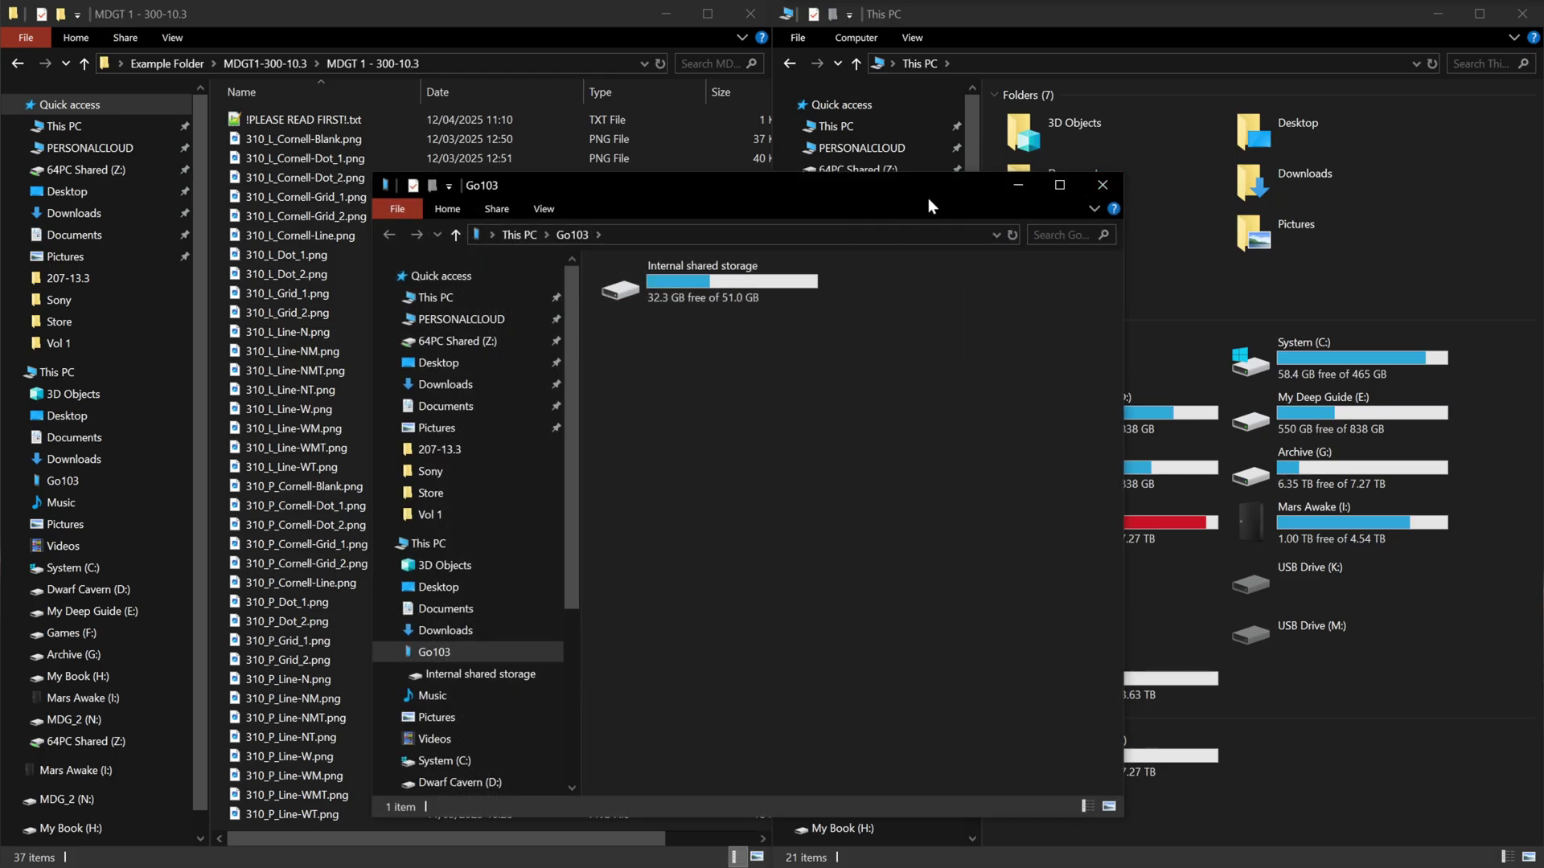
Dock the Go103 device window beside the templates window and open the noteTemplate folder in its Internal shared storage.
key("super+Right")
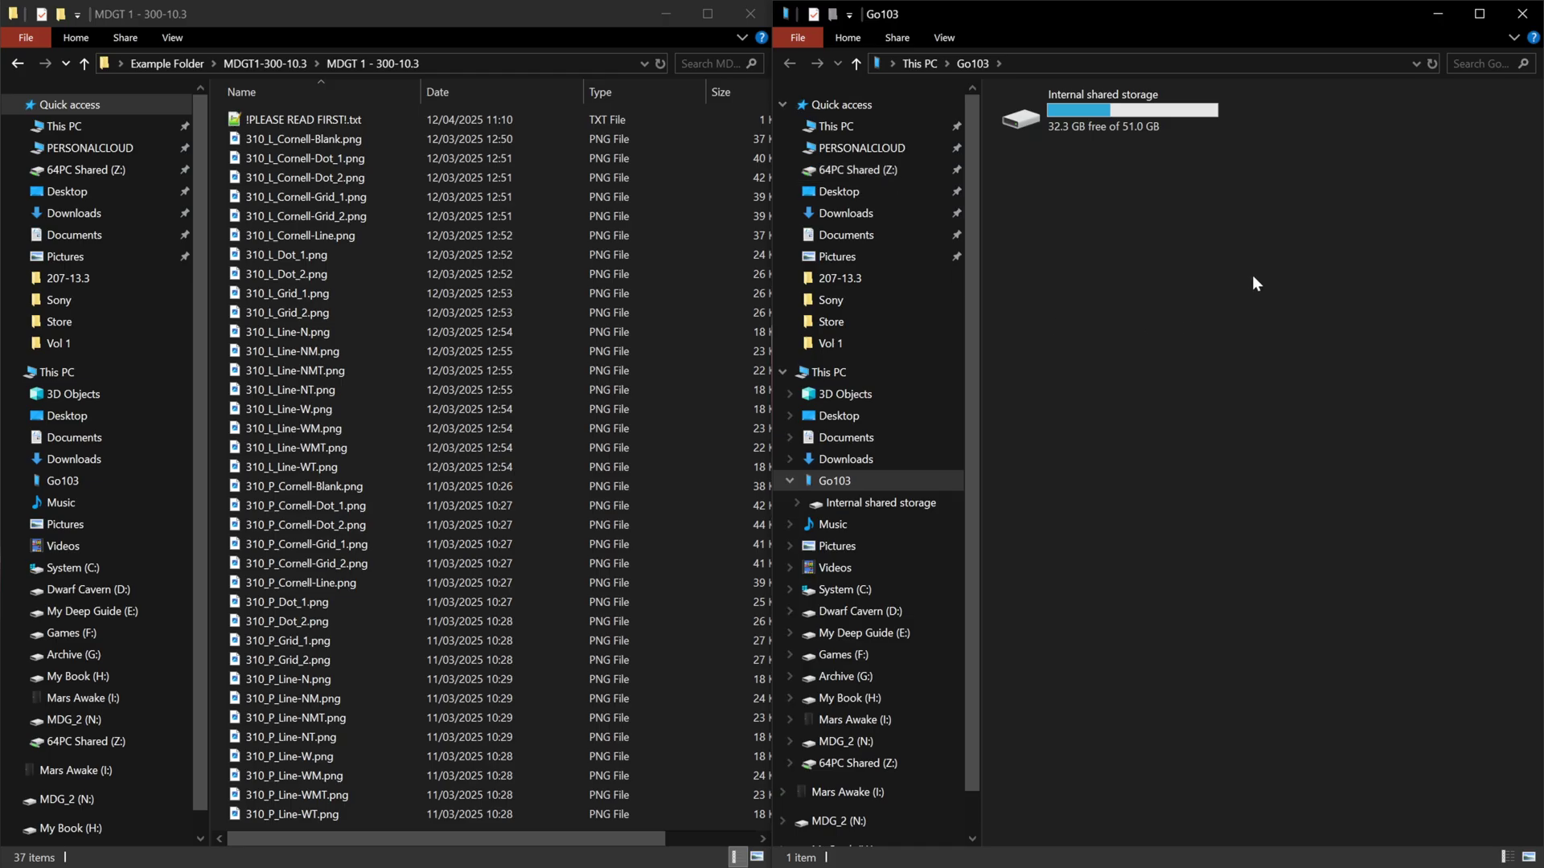
double_click(1150, 118)
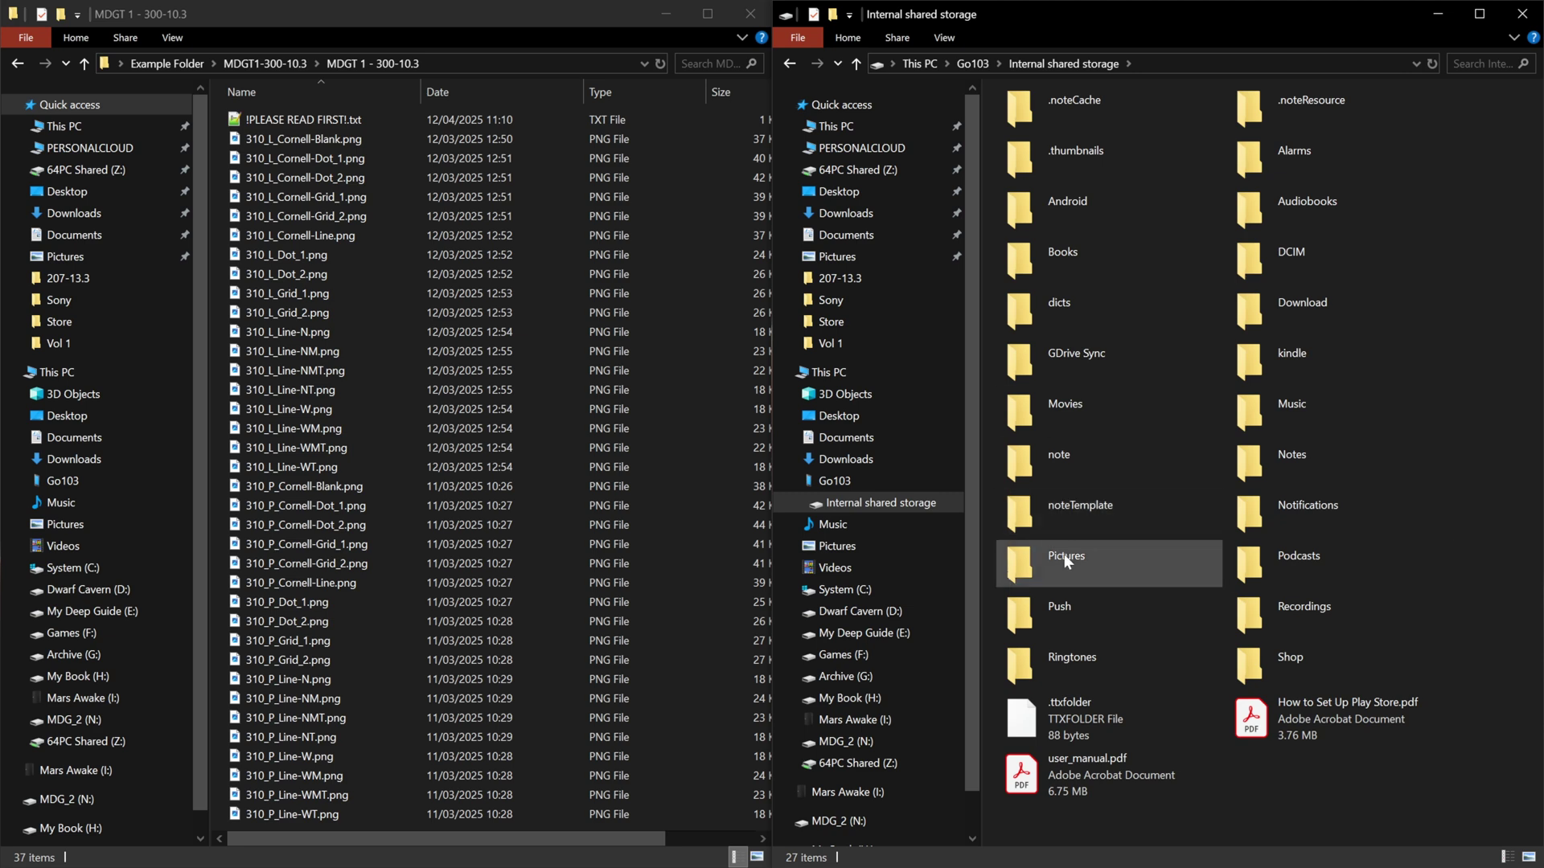
left_click(1124, 479)
left_click(1119, 503)
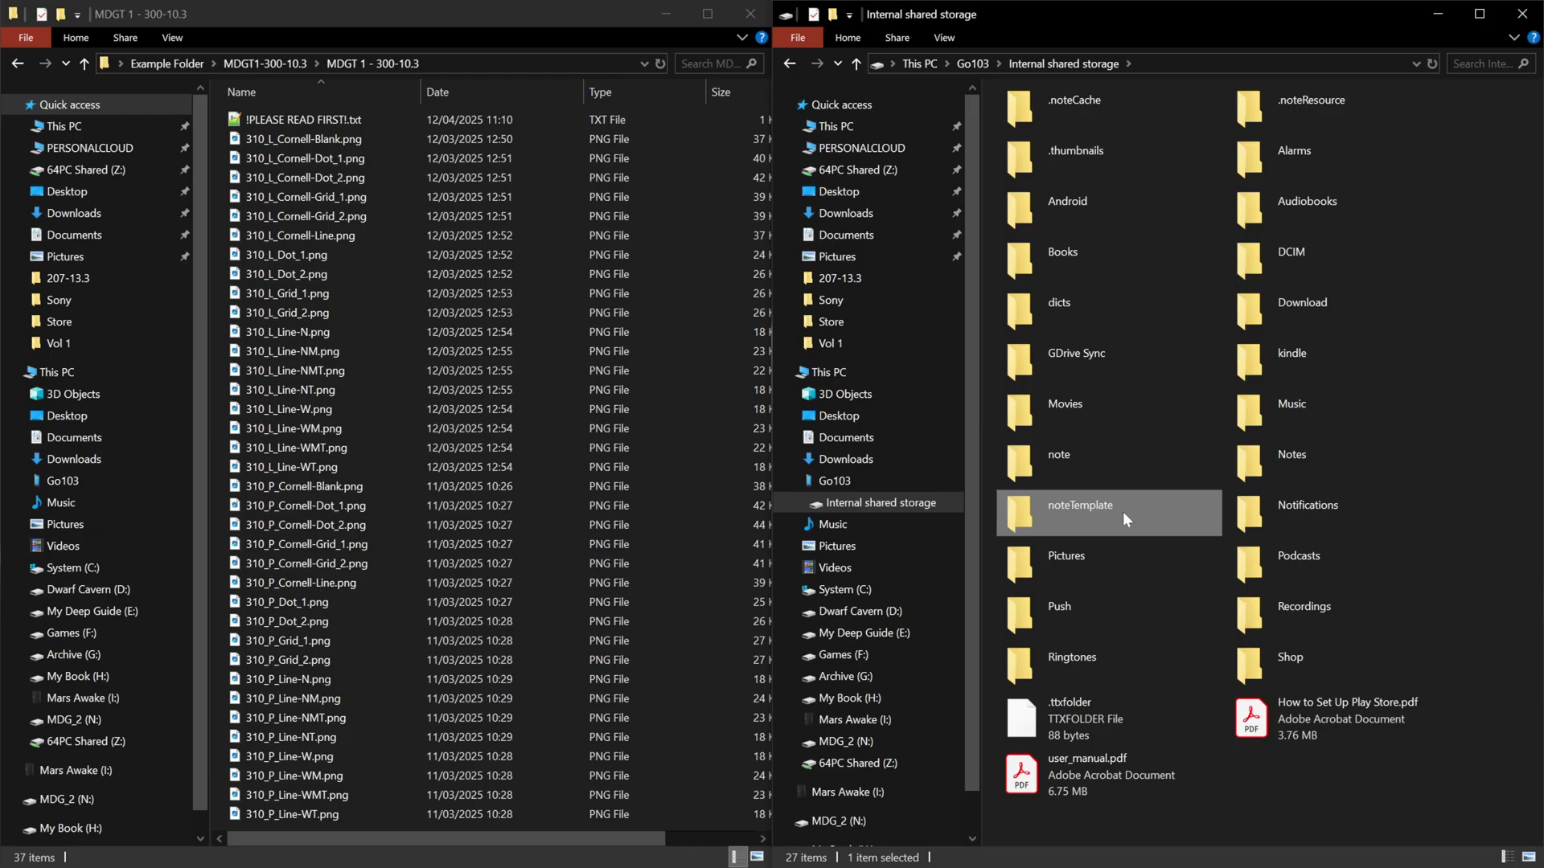
double_click(1101, 510)
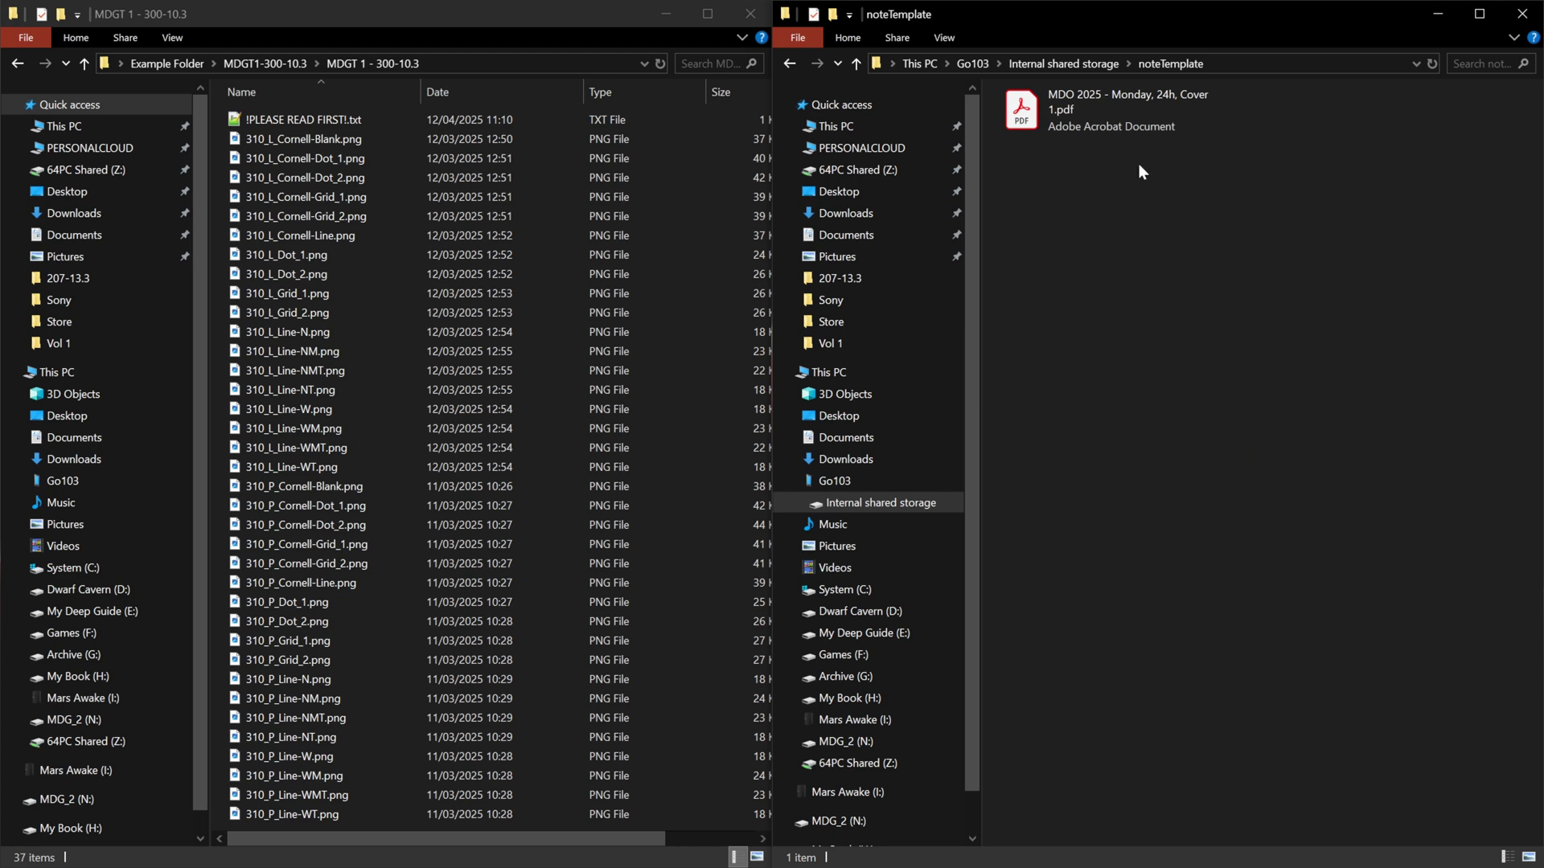
Create a folder named MDG Templates inside the device's noteTemplate folder.
right_click(1102, 308)
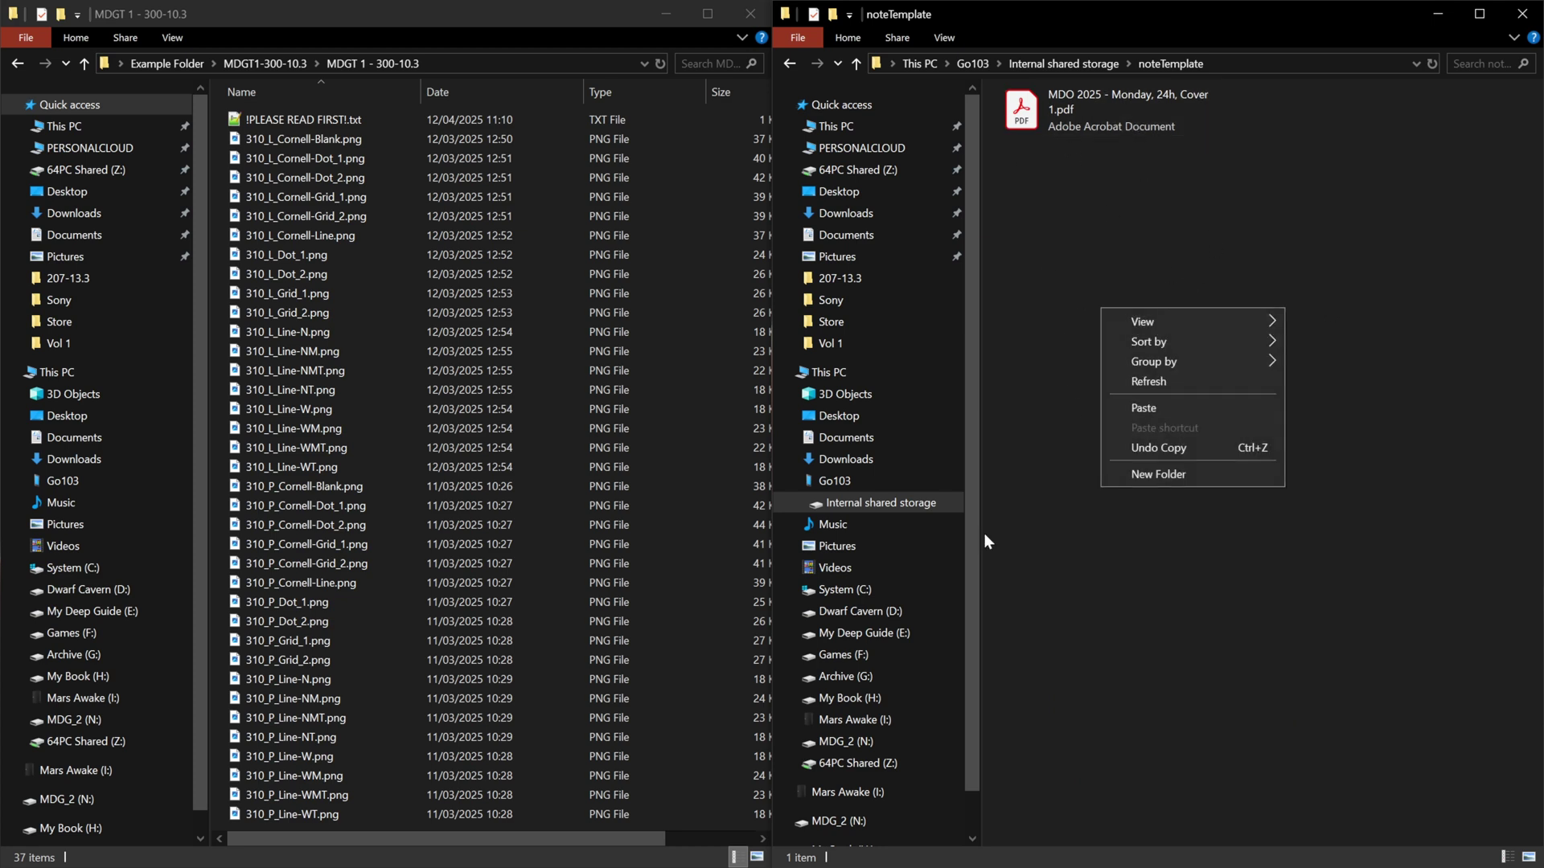
left_click(1156, 475)
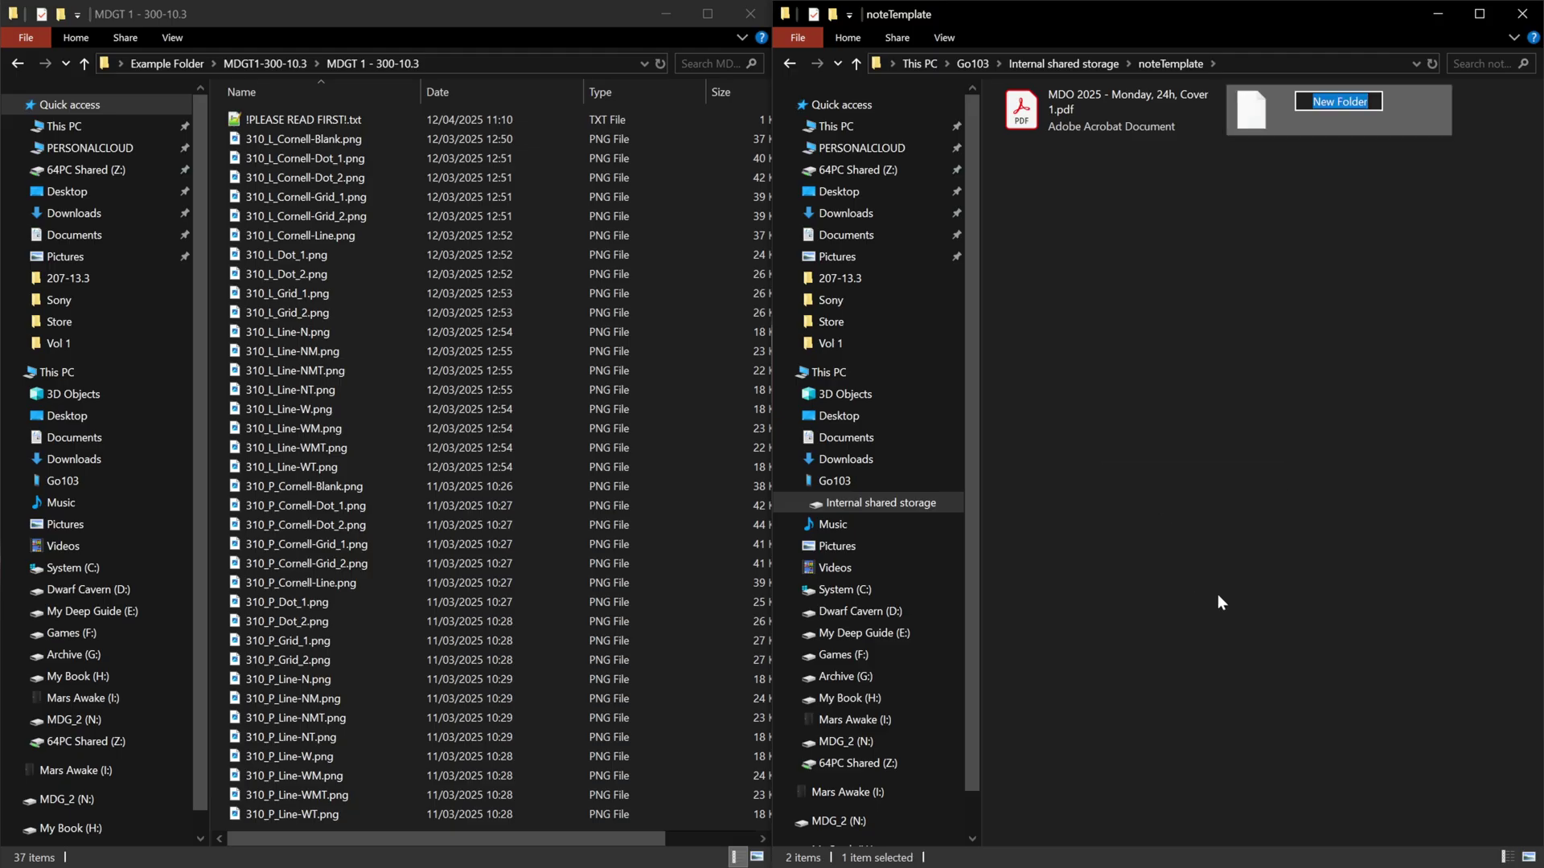
type("MDG")
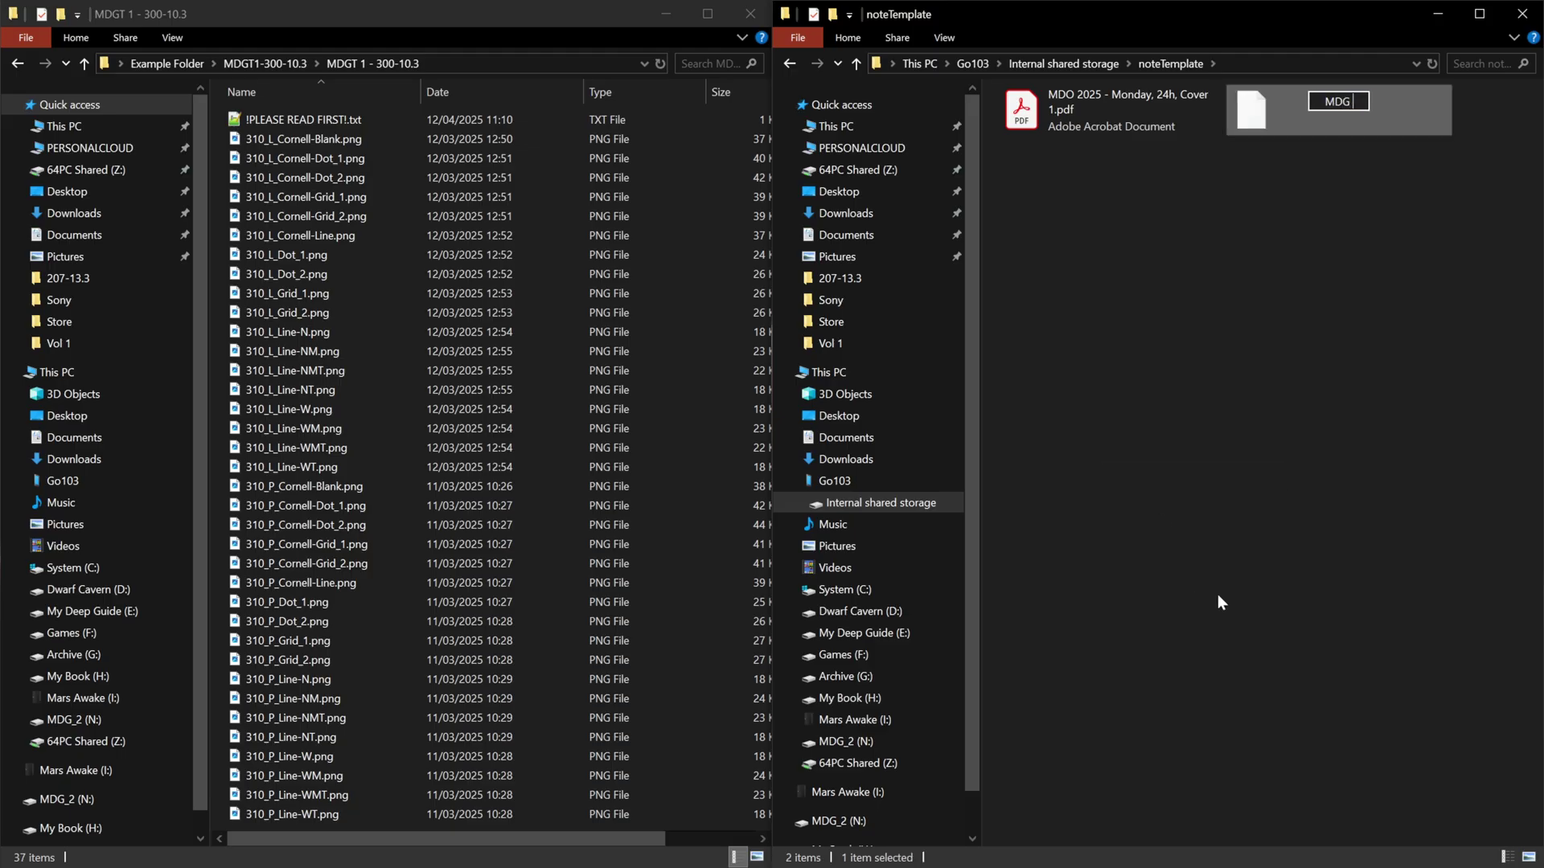
type(" Templates")
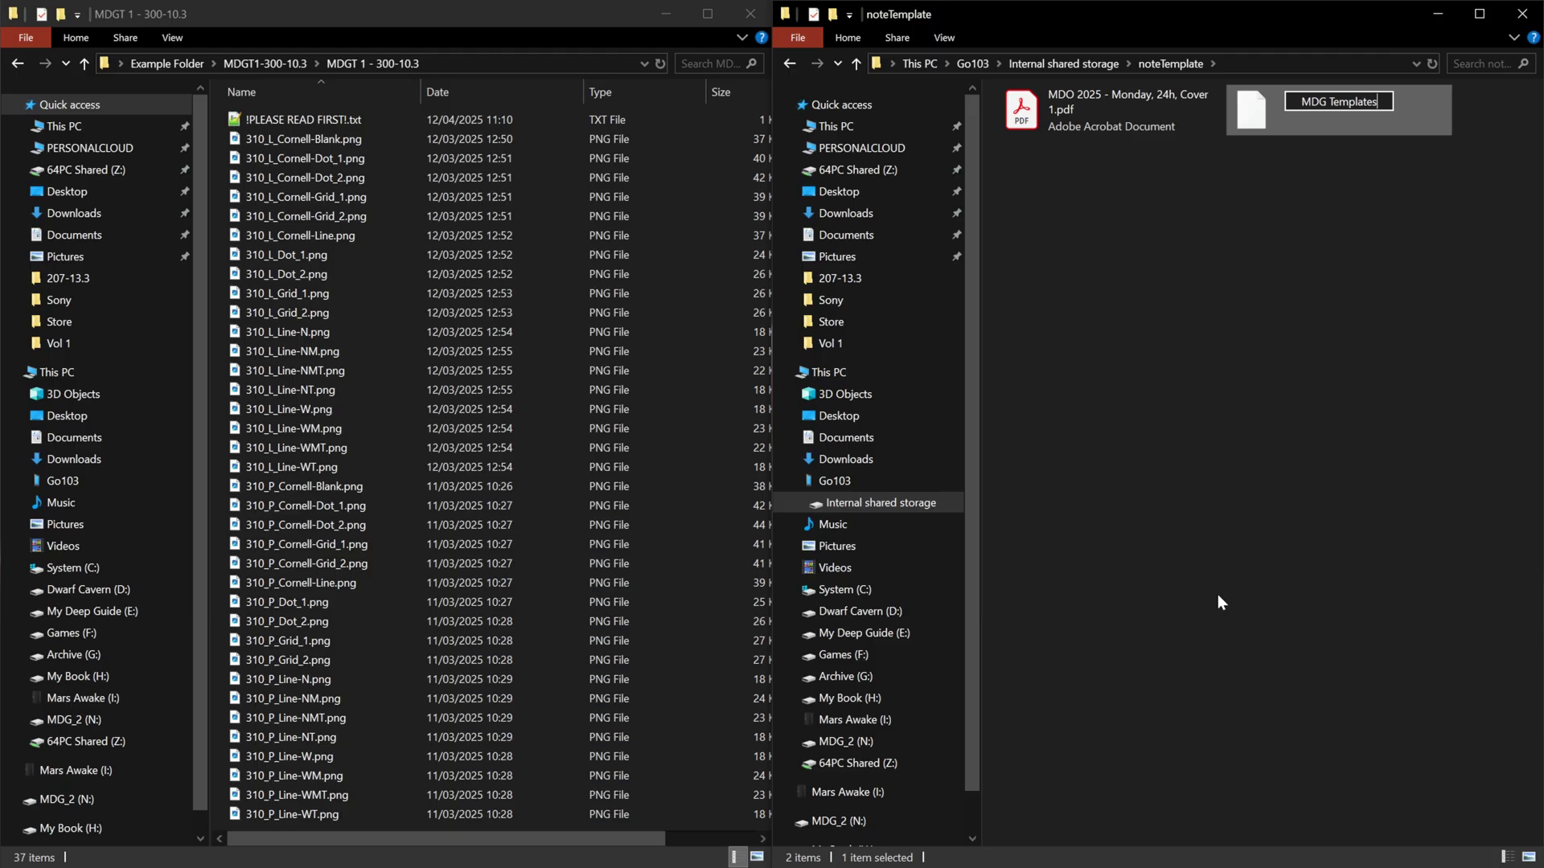
key("Return")
left_click(1223, 336)
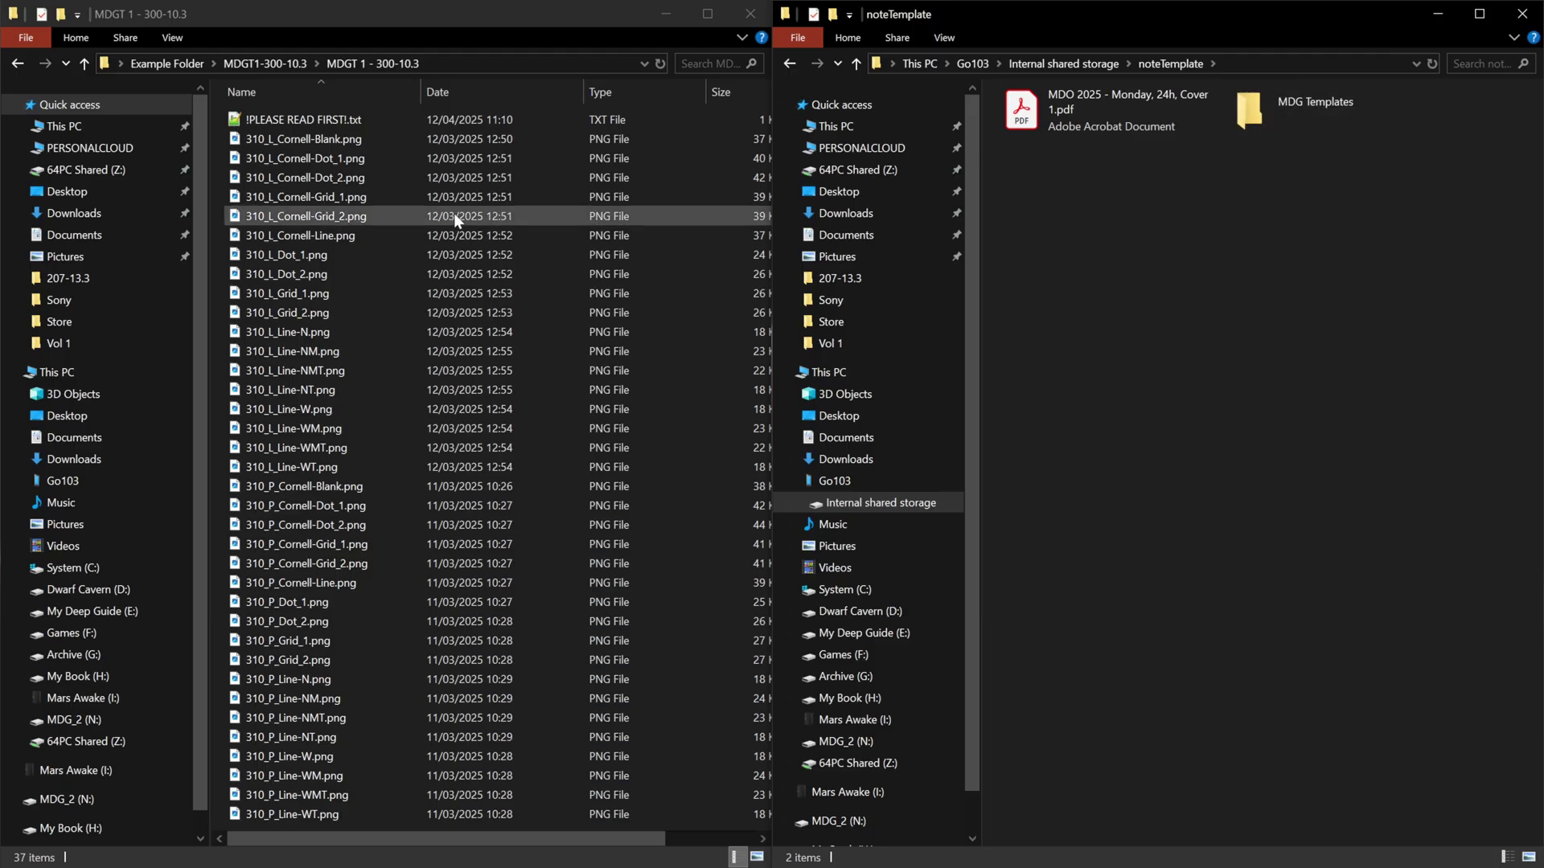
Go back to the extracted MDGT1-300-10.3 folder on the computer and open the MDG Templates folder on the device.
left_click(287, 65)
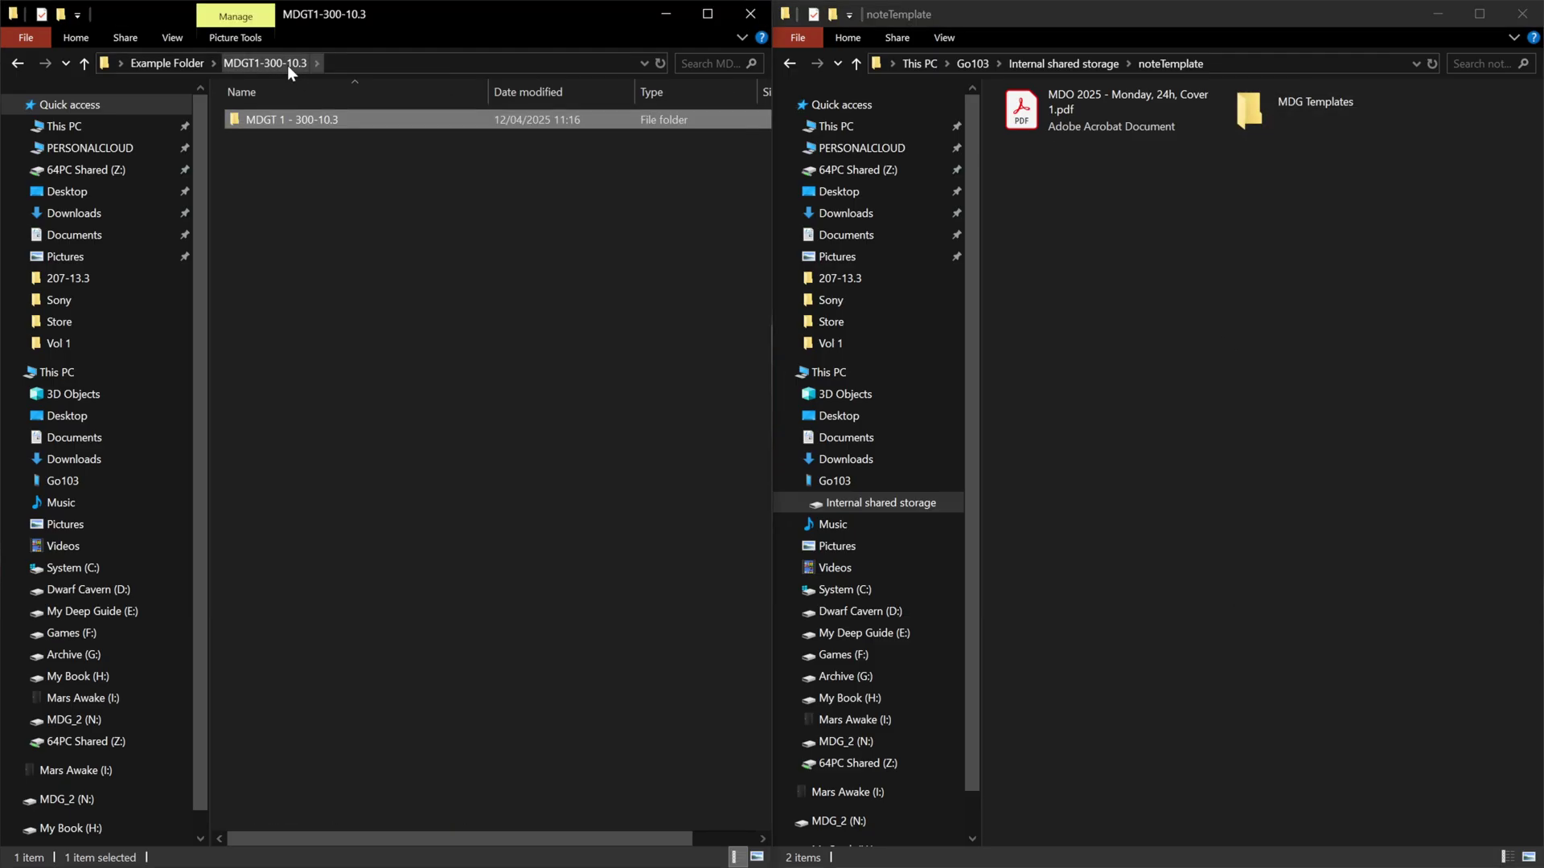
left_click(166, 63)
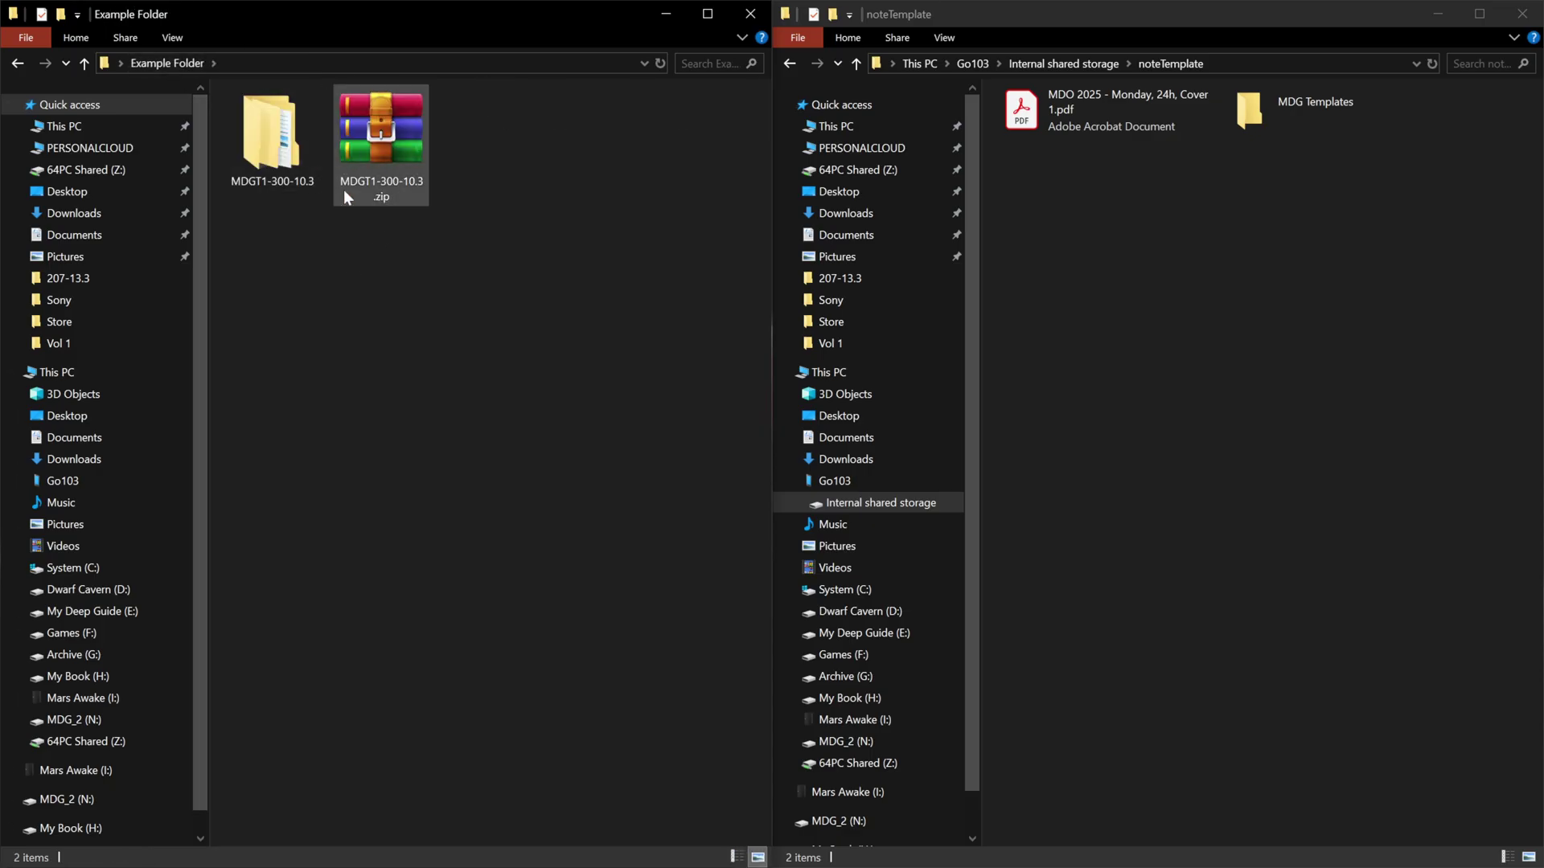
double_click(275, 135)
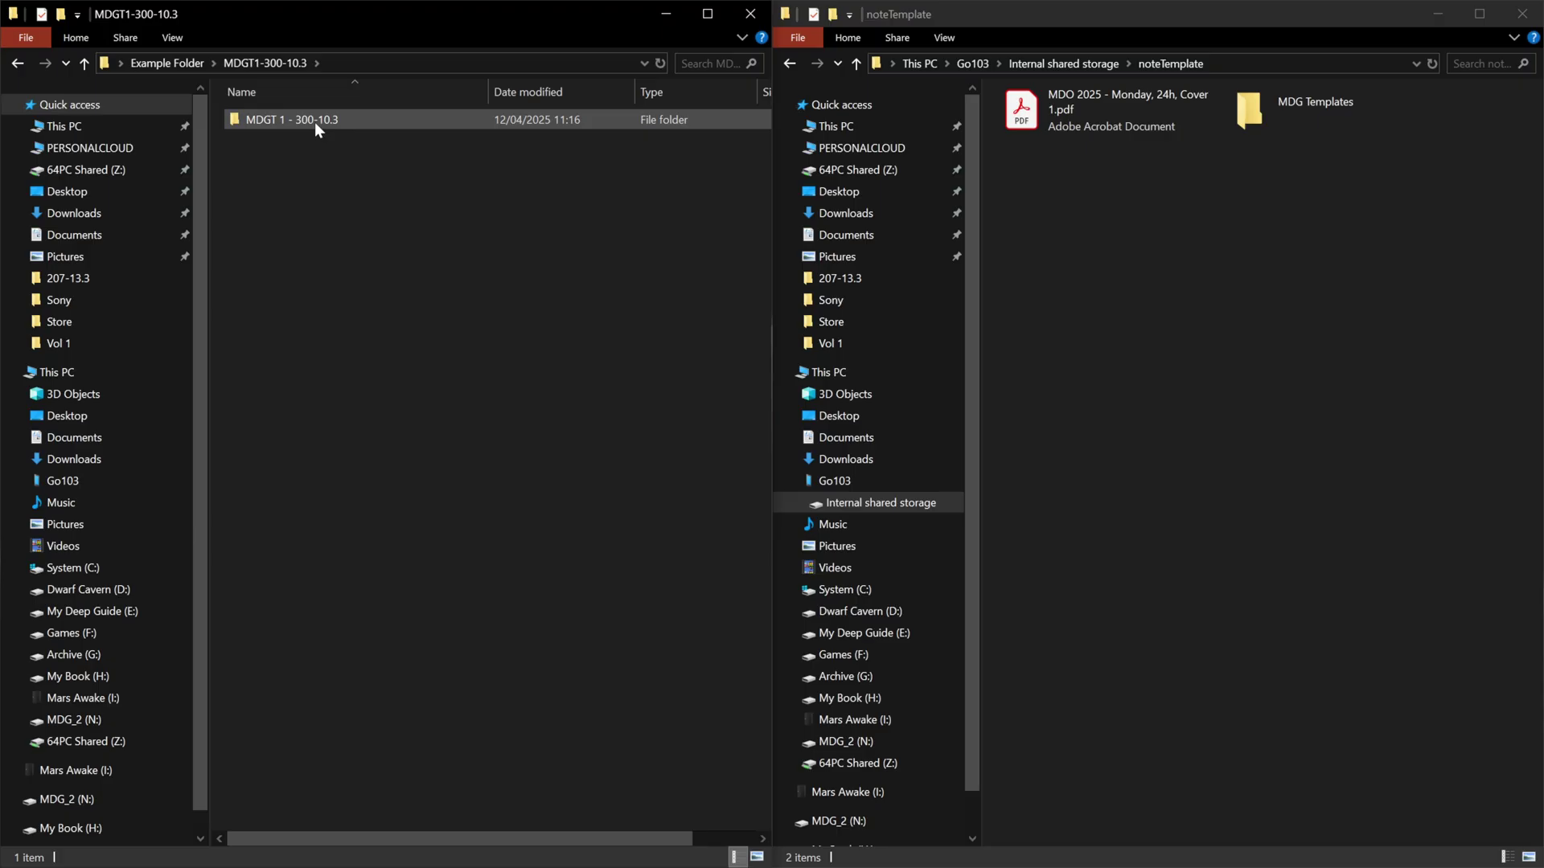
double_click(1357, 126)
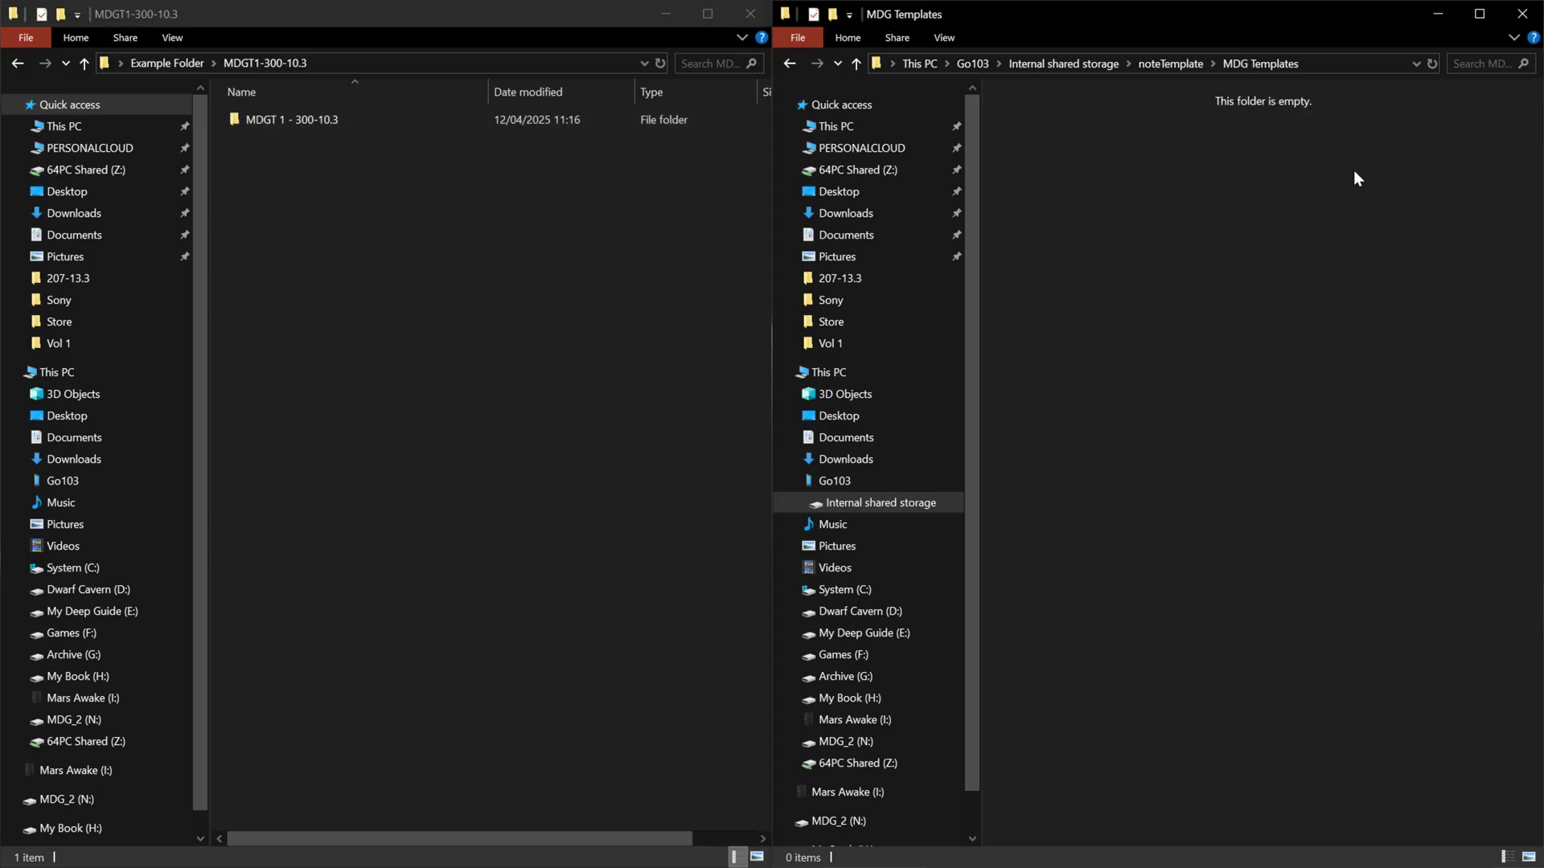
Copy the MDGT 1 - 300-10.3 folder into the device's MDG Templates folder.
left_click(308, 120)
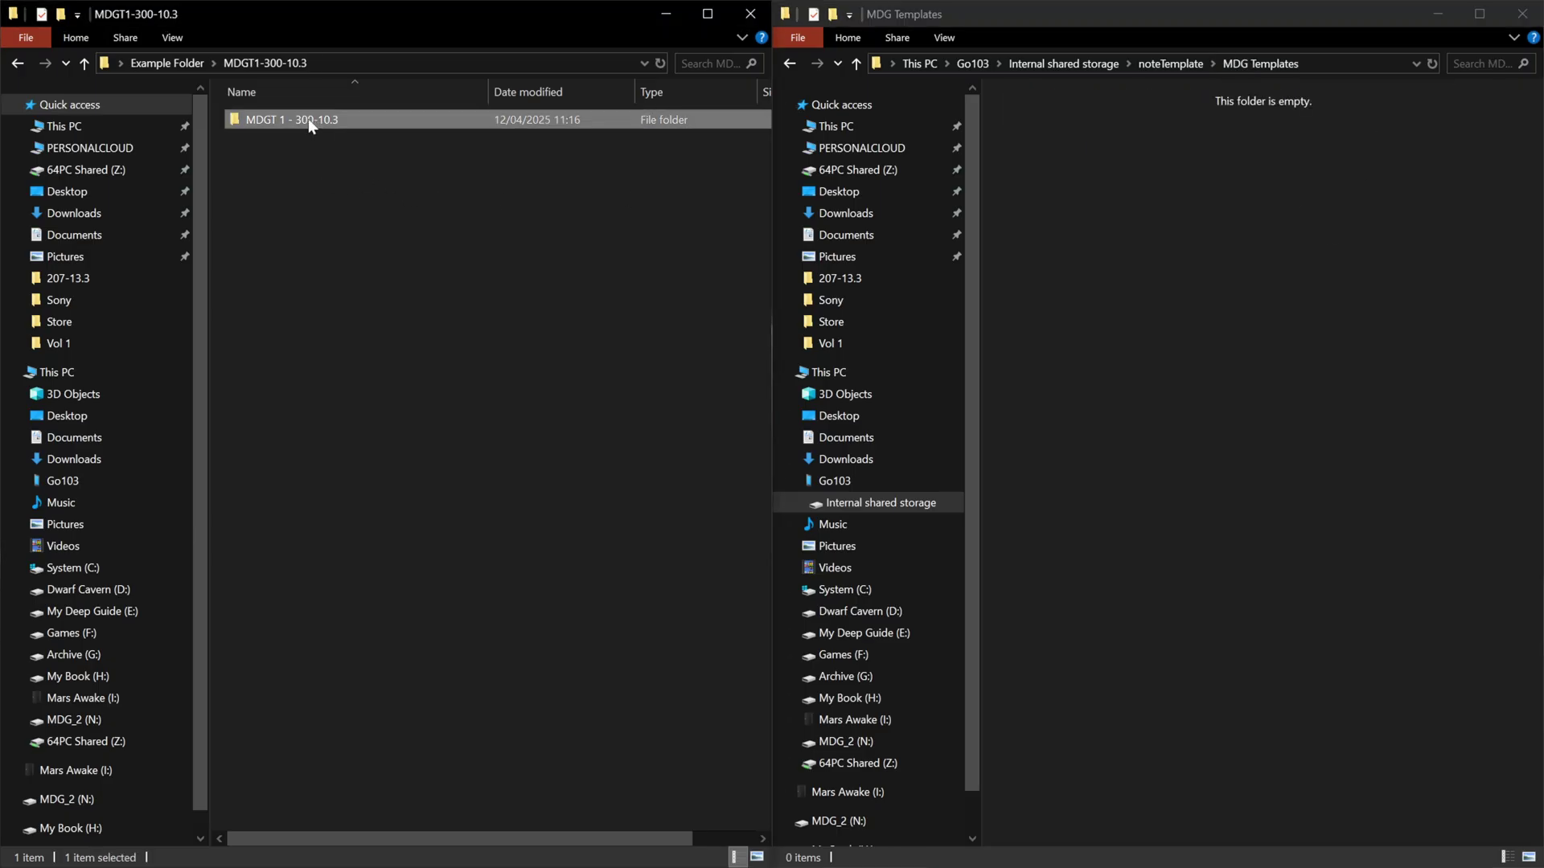
right_click(313, 122)
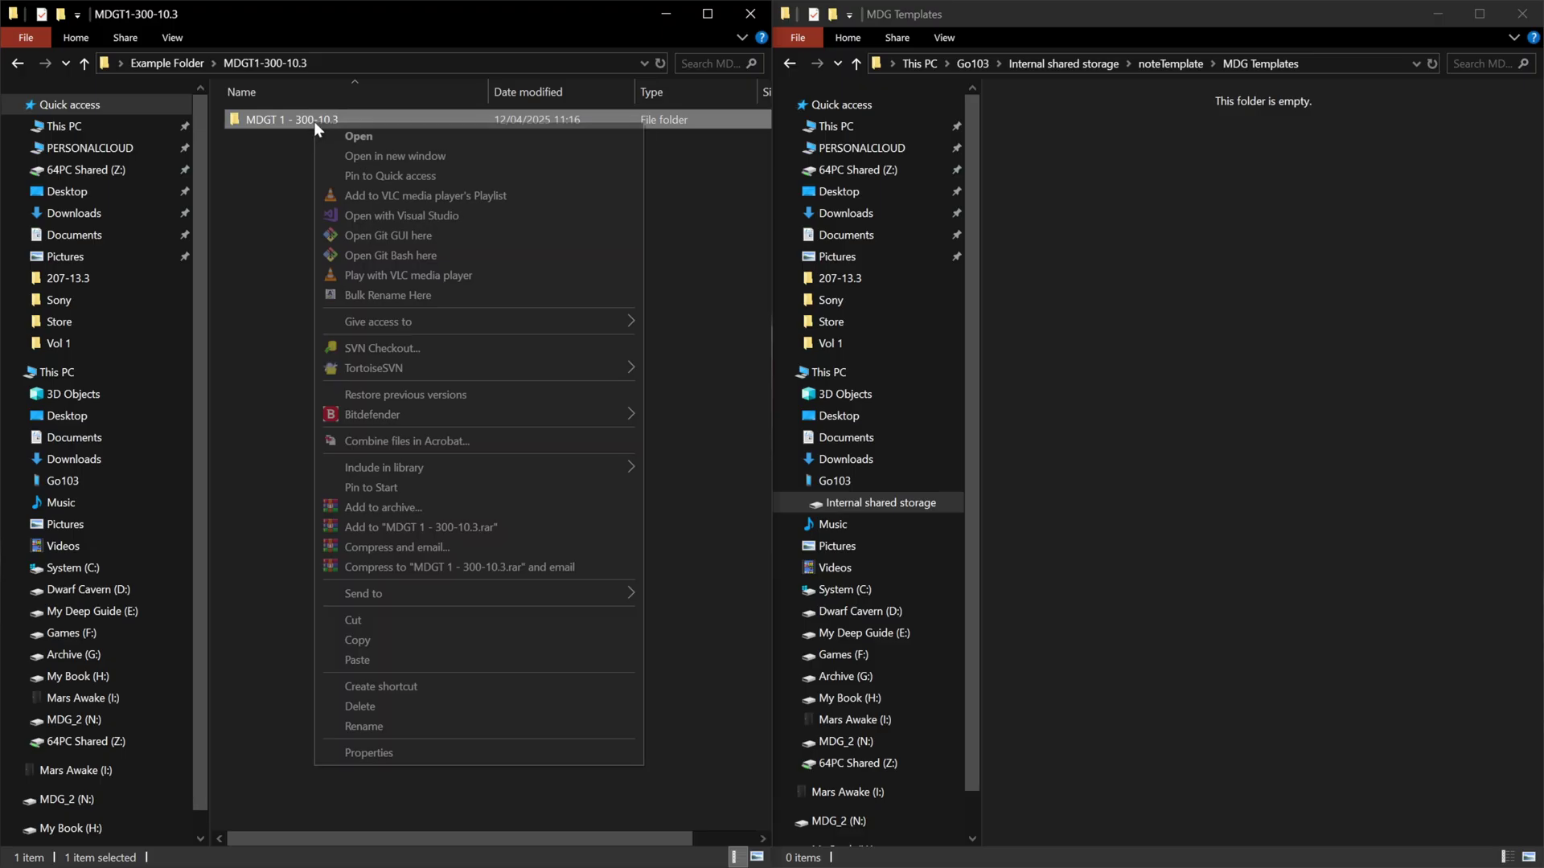
left_click(363, 640)
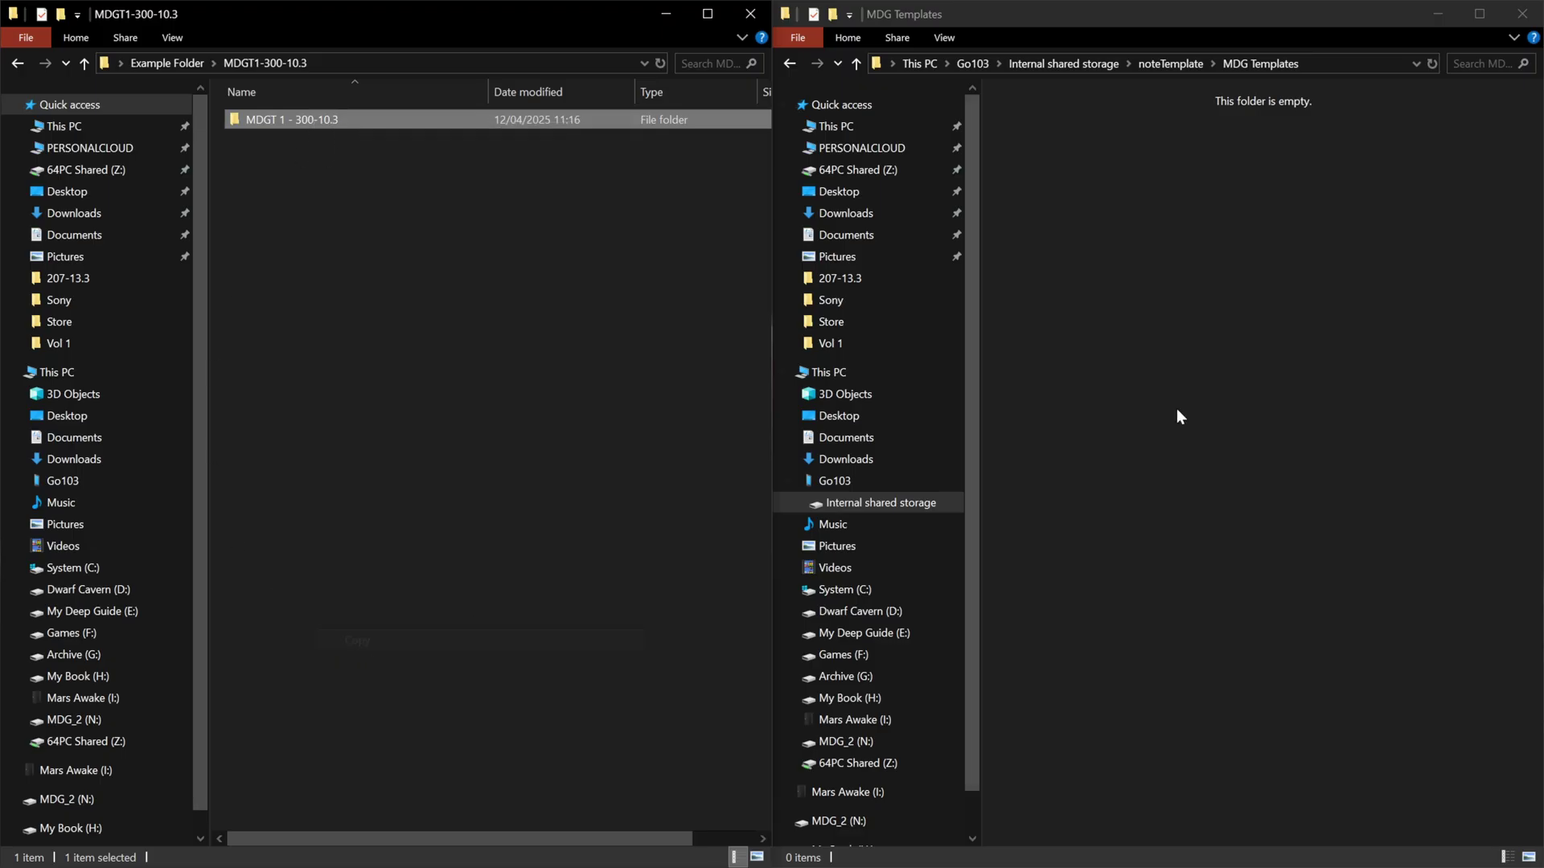
right_click(1360, 311)
left_click(533, 300)
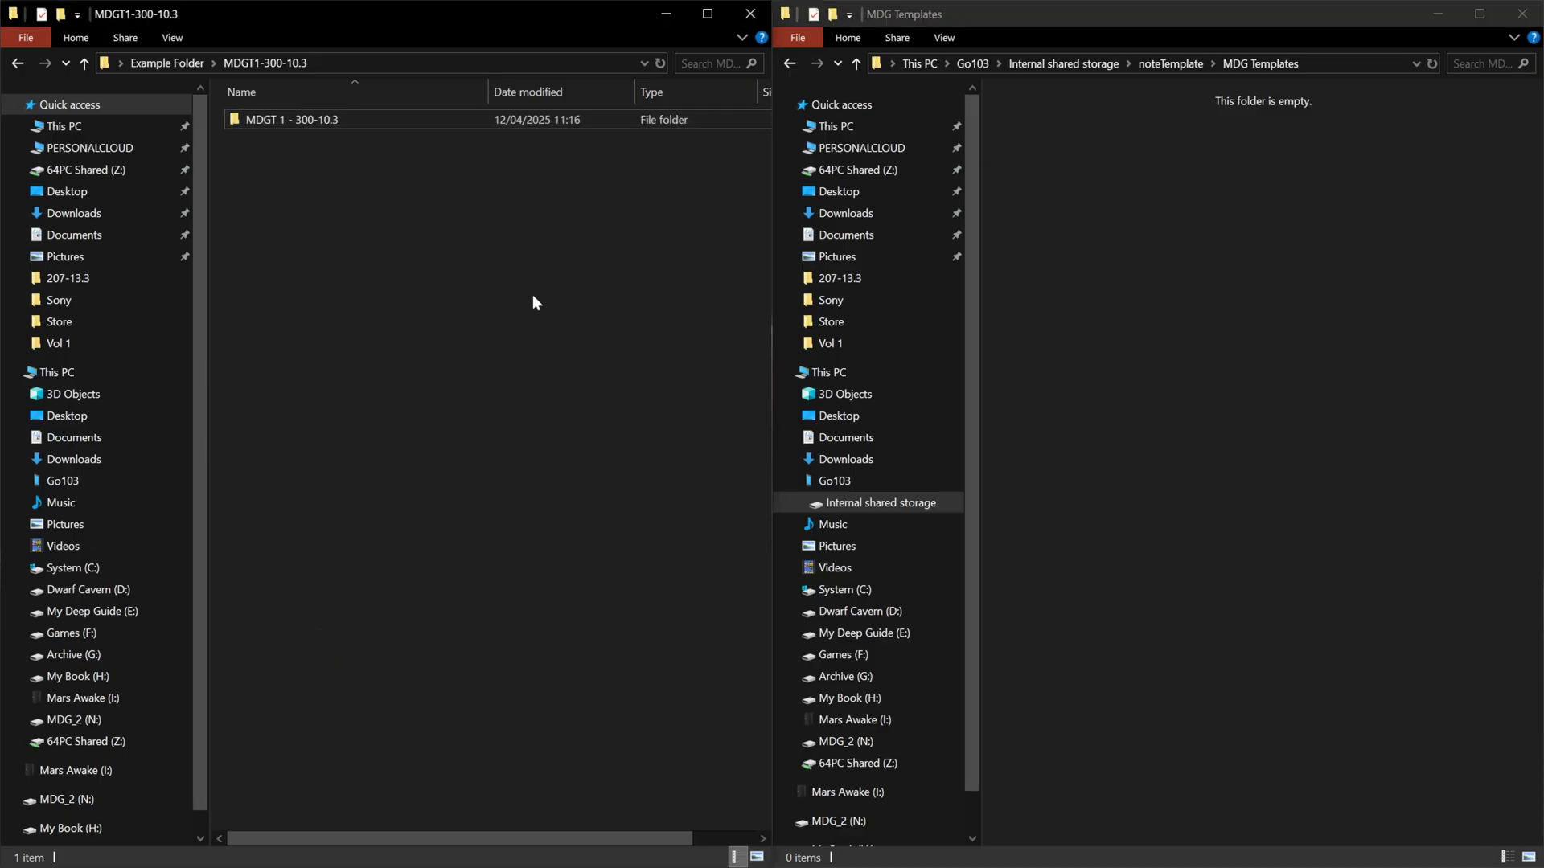
left_click_drag(306, 119, 1287, 646)
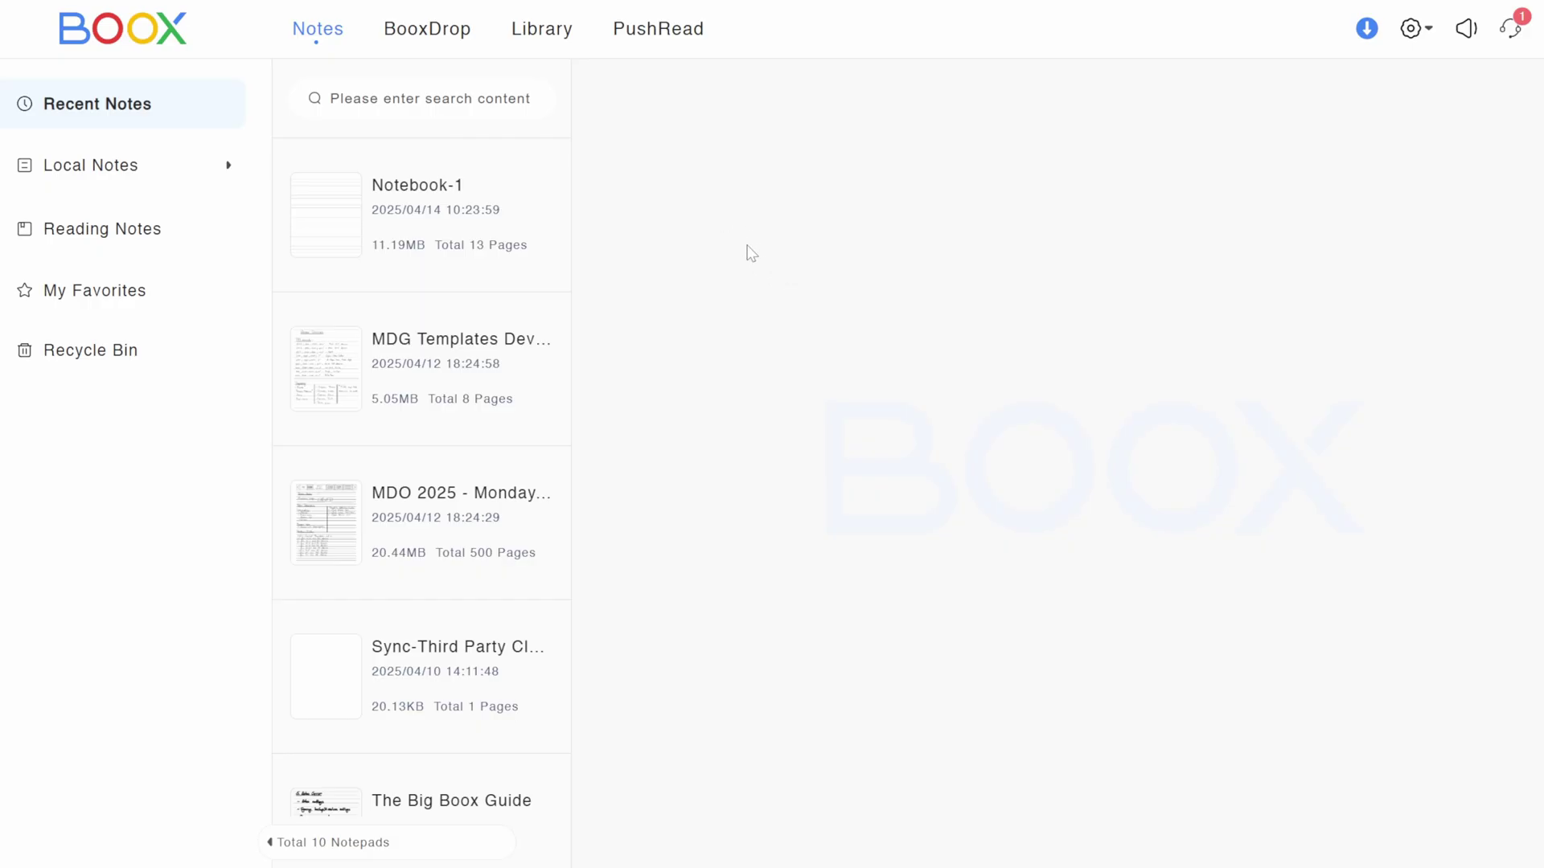
Connect to the Go103 through BooxDrop local transfer and open noteTemplate > MDG Templates in its Internal Storage.
left_click(436, 36)
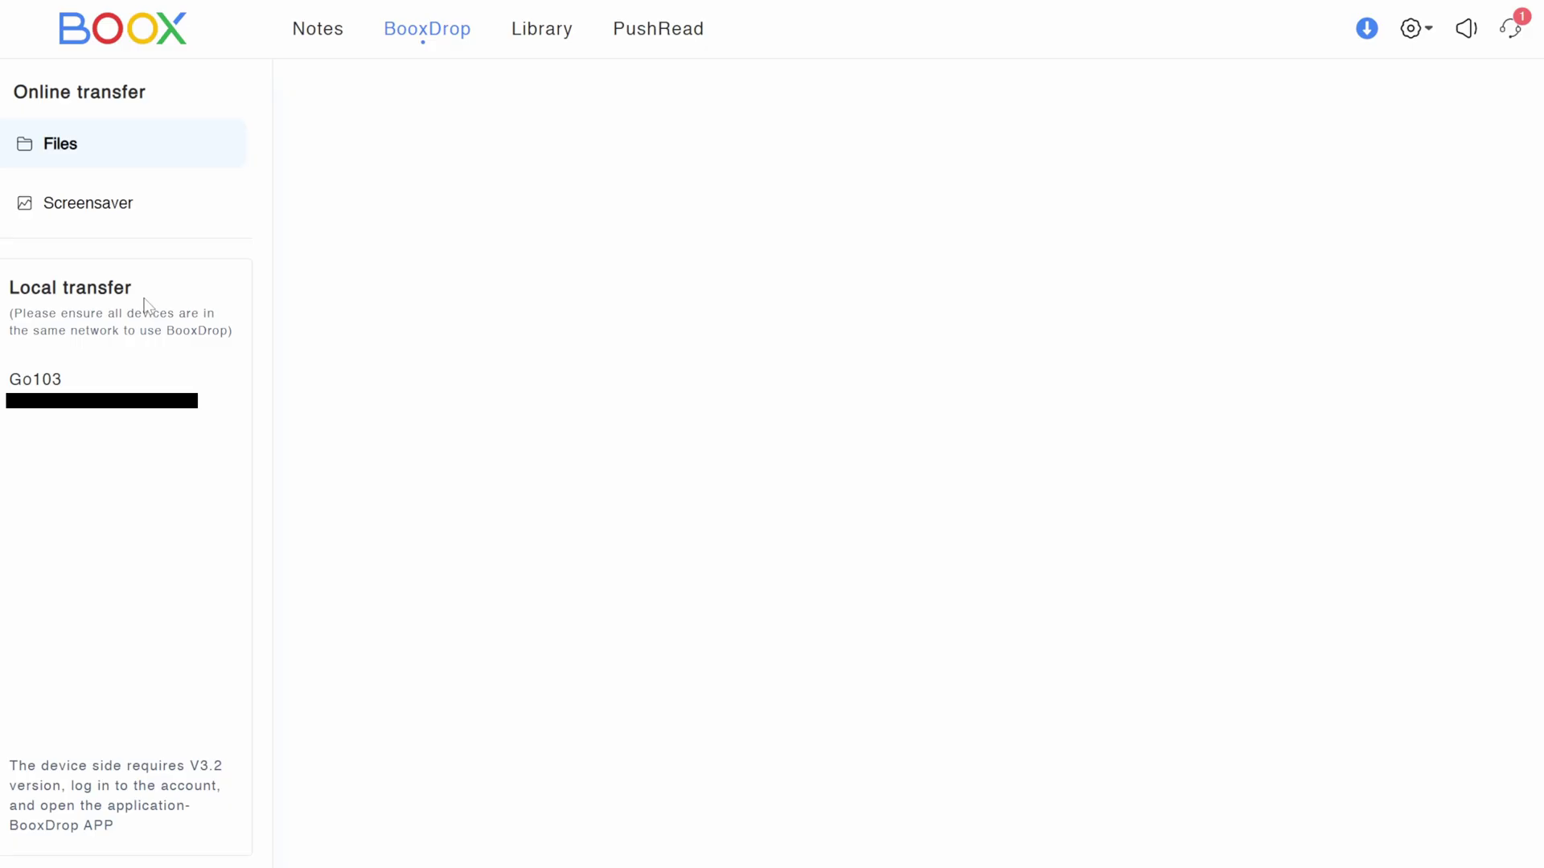
left_click(85, 390)
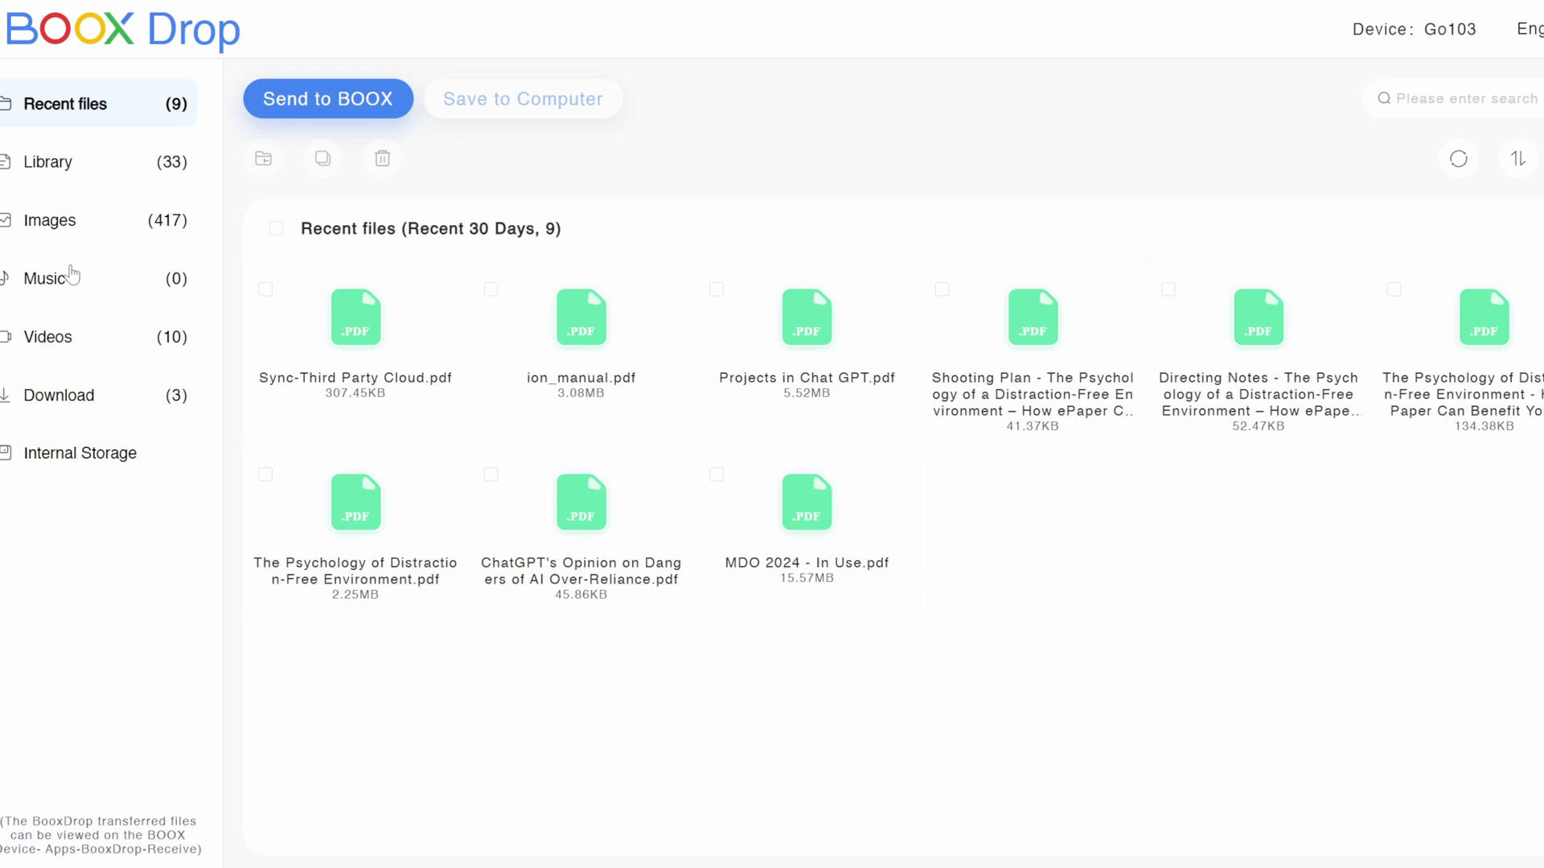
left_click(84, 455)
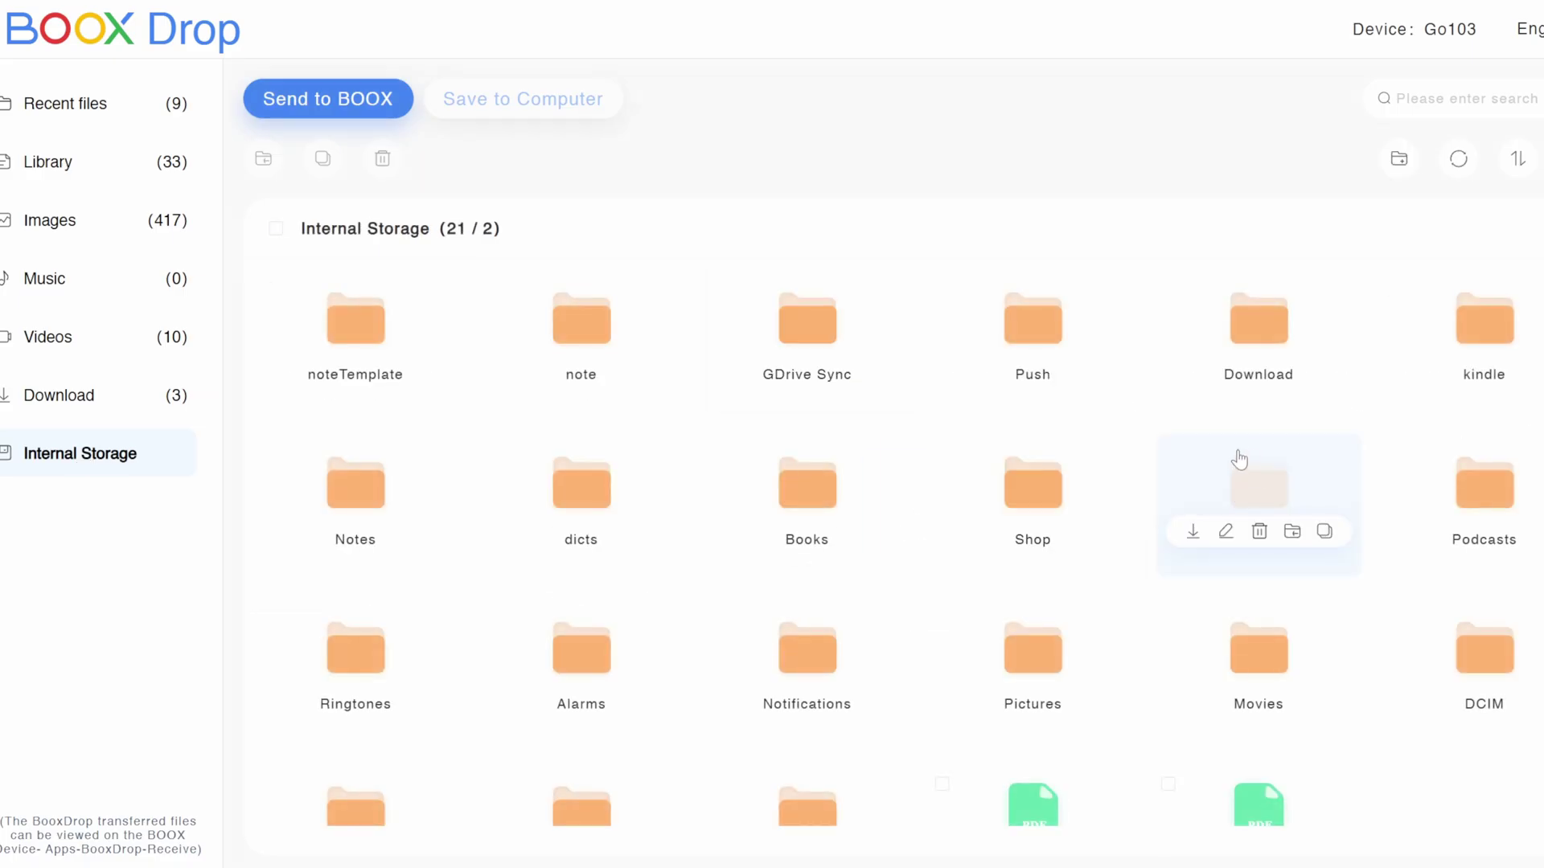
scroll(1238, 462, "down", 1)
scroll(1001, 574, "up", 1)
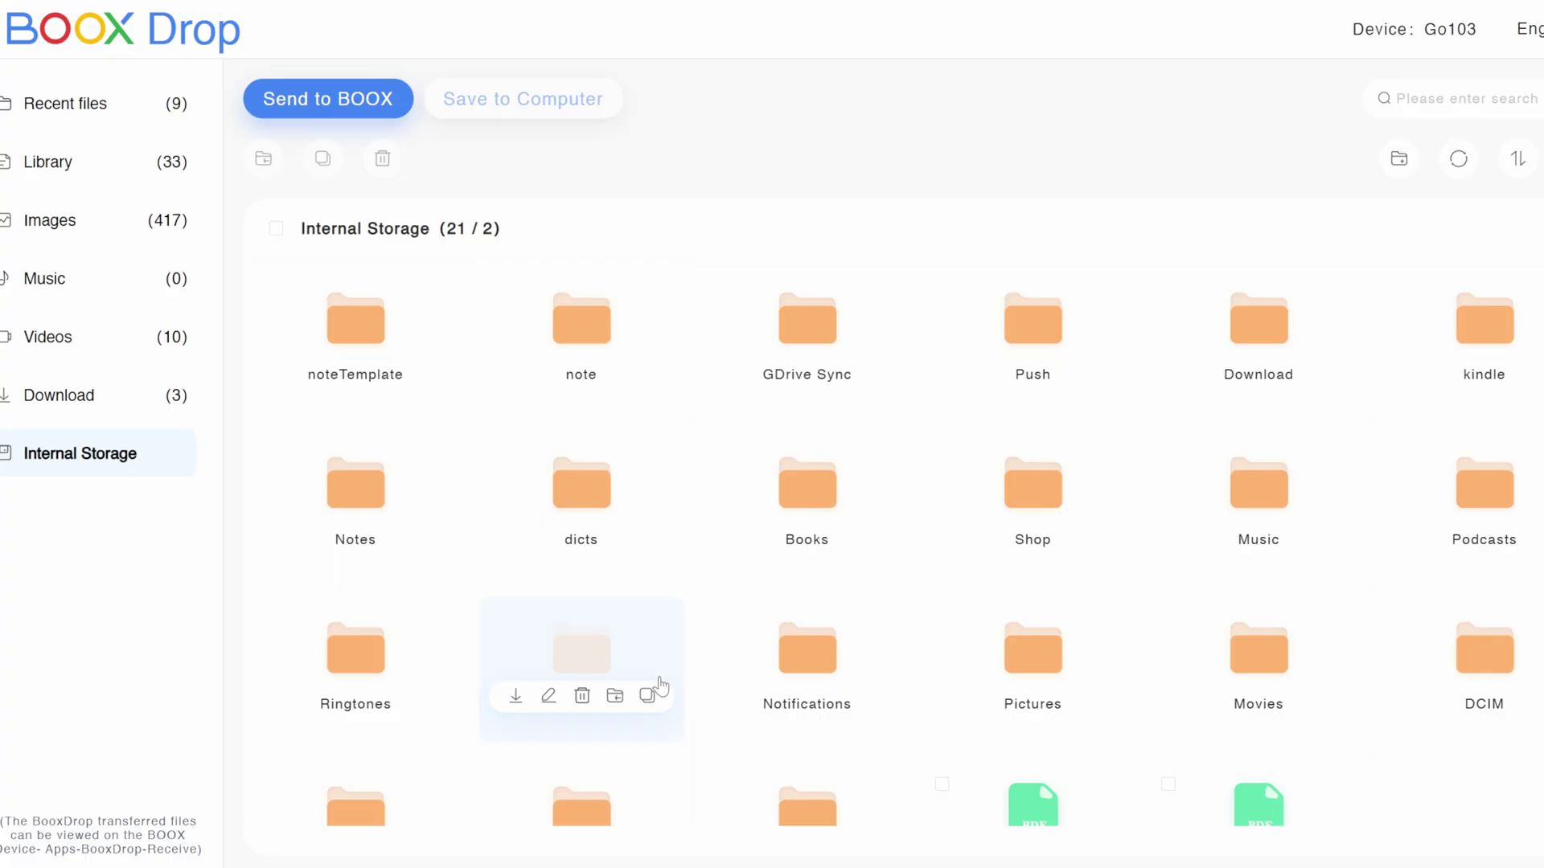
left_click(347, 325)
left_click(362, 437)
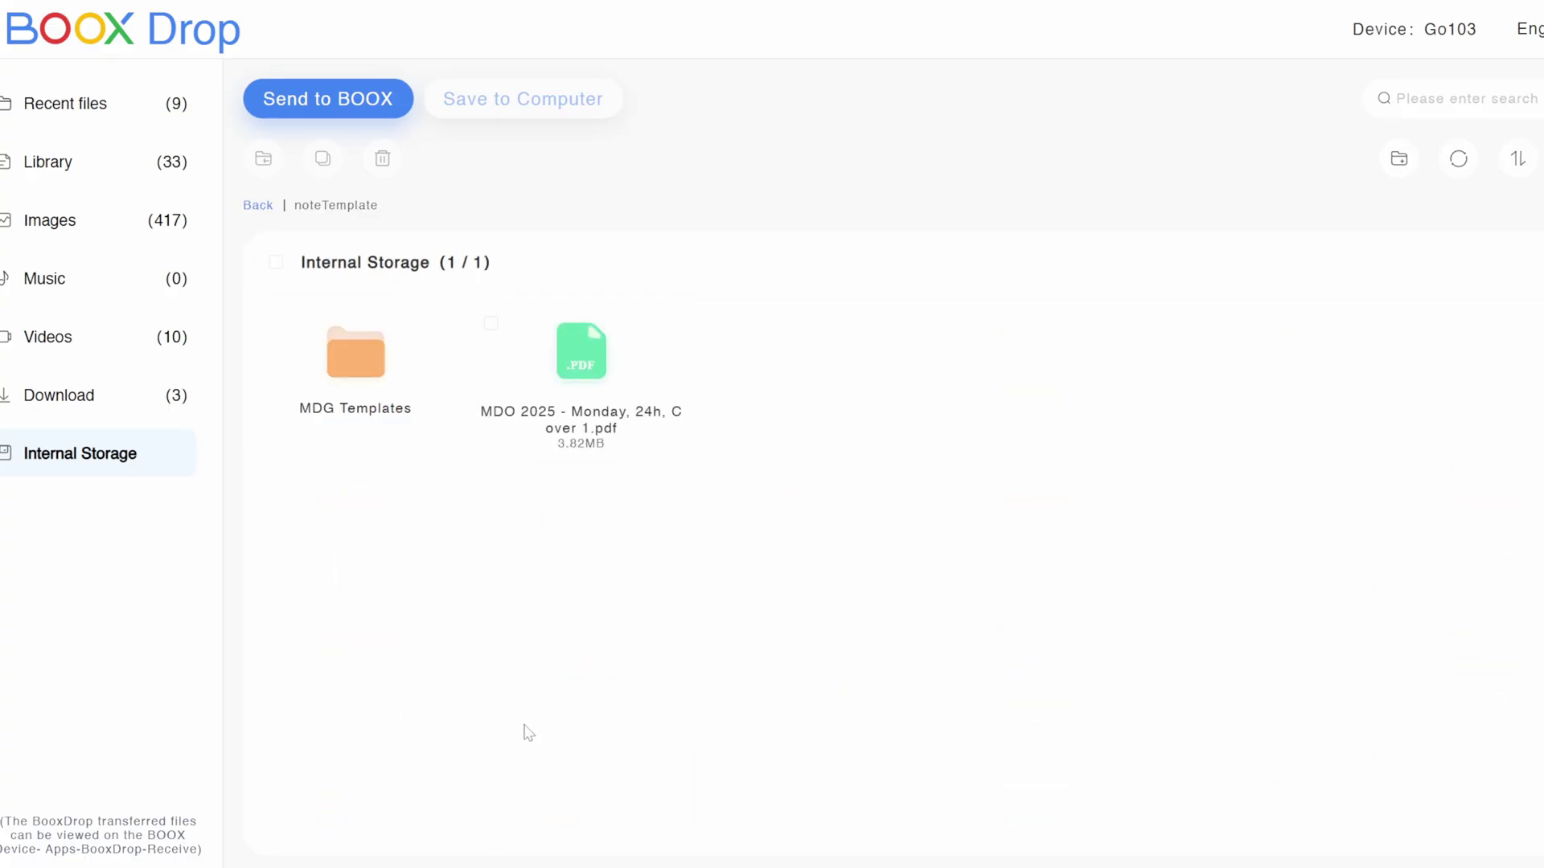
Try to upload the whole MDGT 1 - 227-10.3 folder from the computer into the device's MDG Templates folder.
key("alt+Tab")
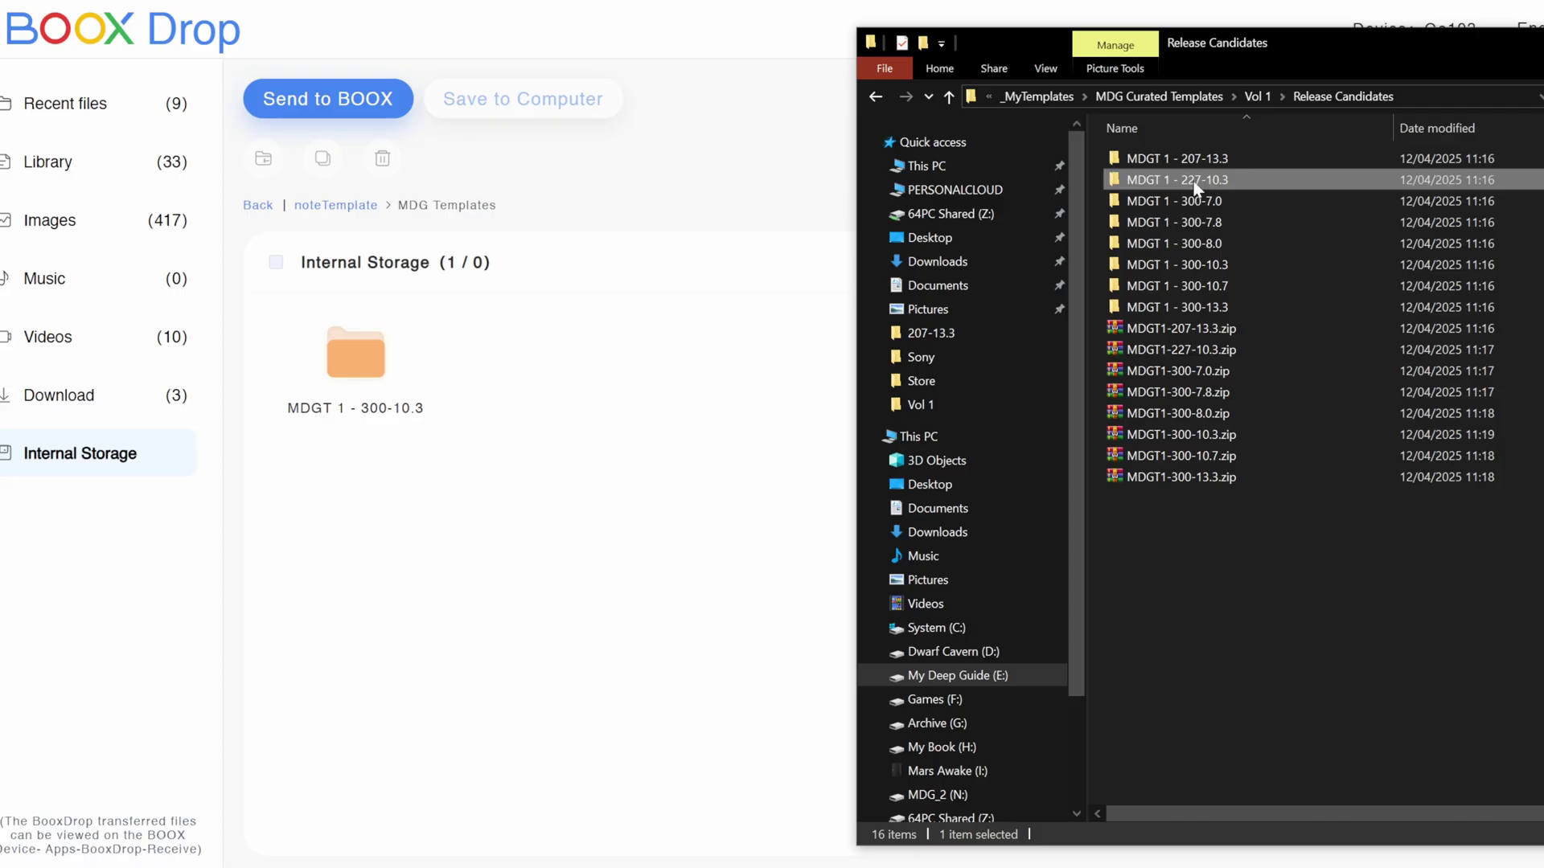
left_click_drag(1195, 188, 706, 608)
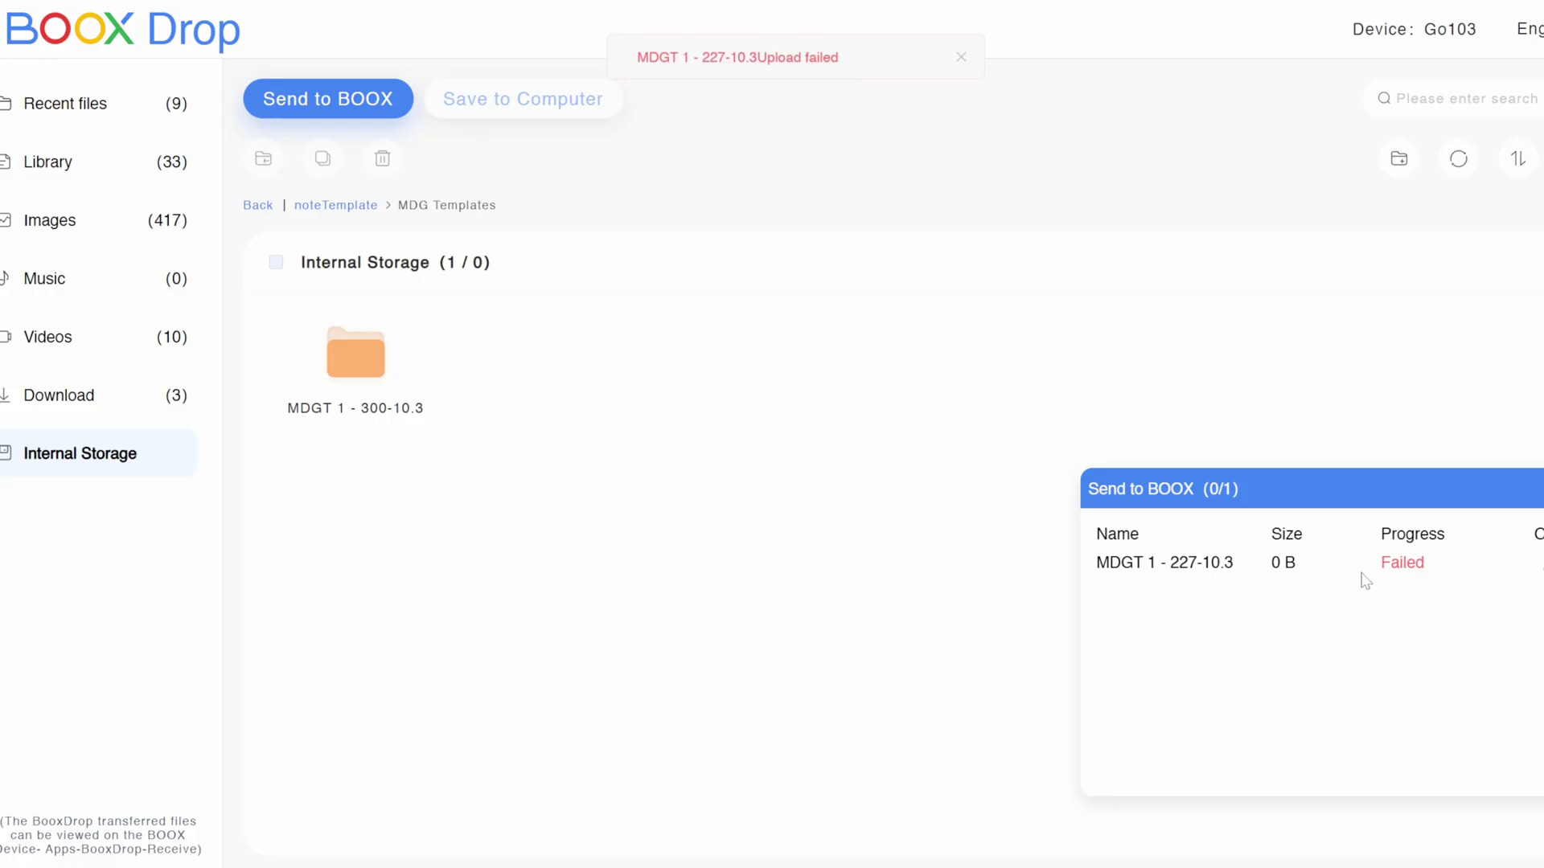
left_click(1541, 571)
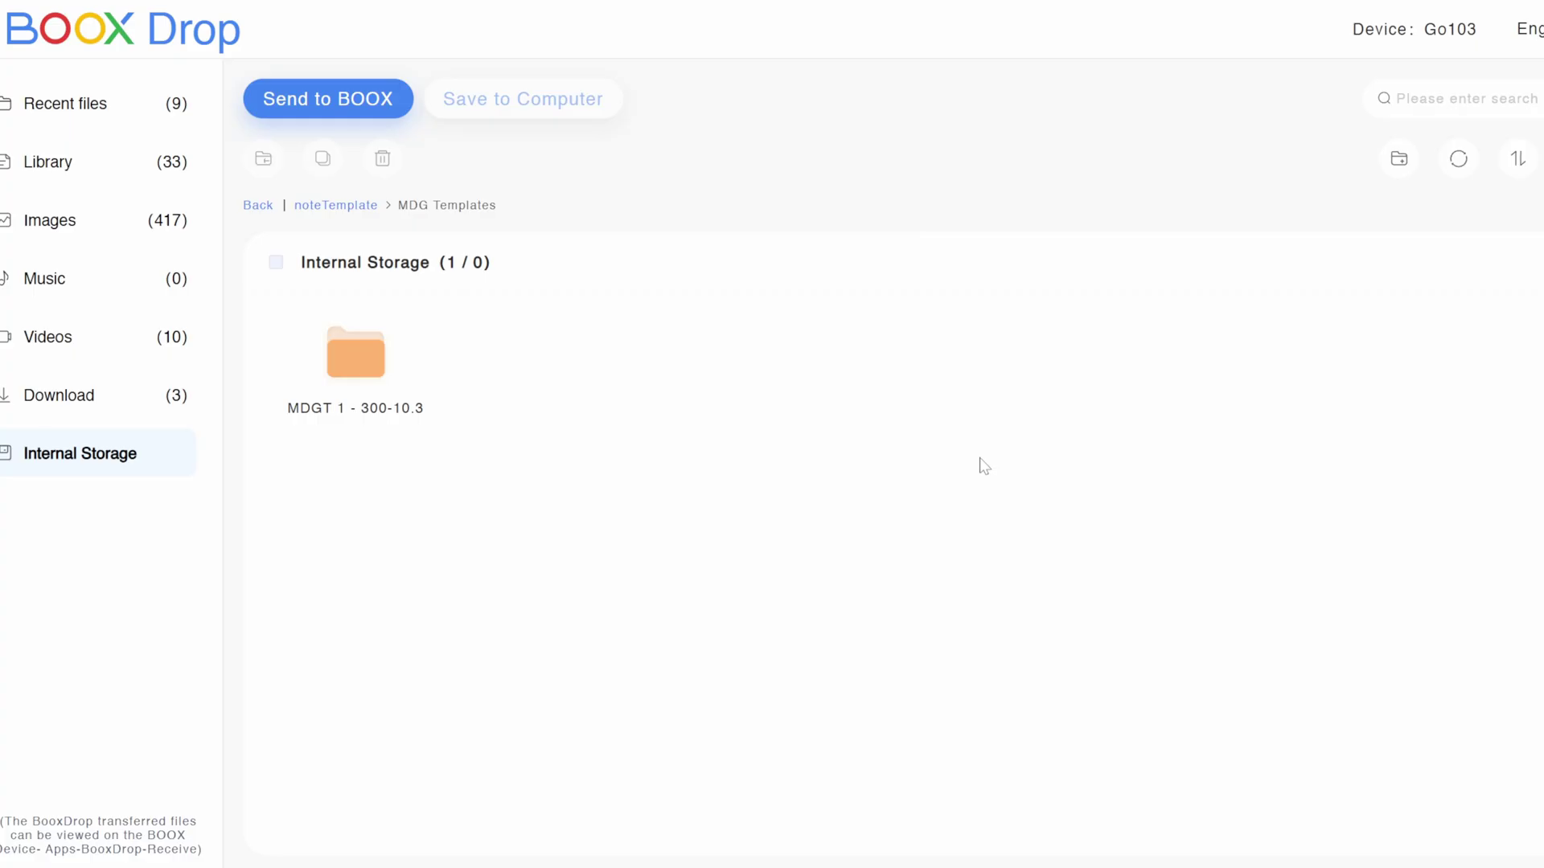
Create a folder named test folder inside the device's MDG Templates folder and open it.
left_click(1400, 169)
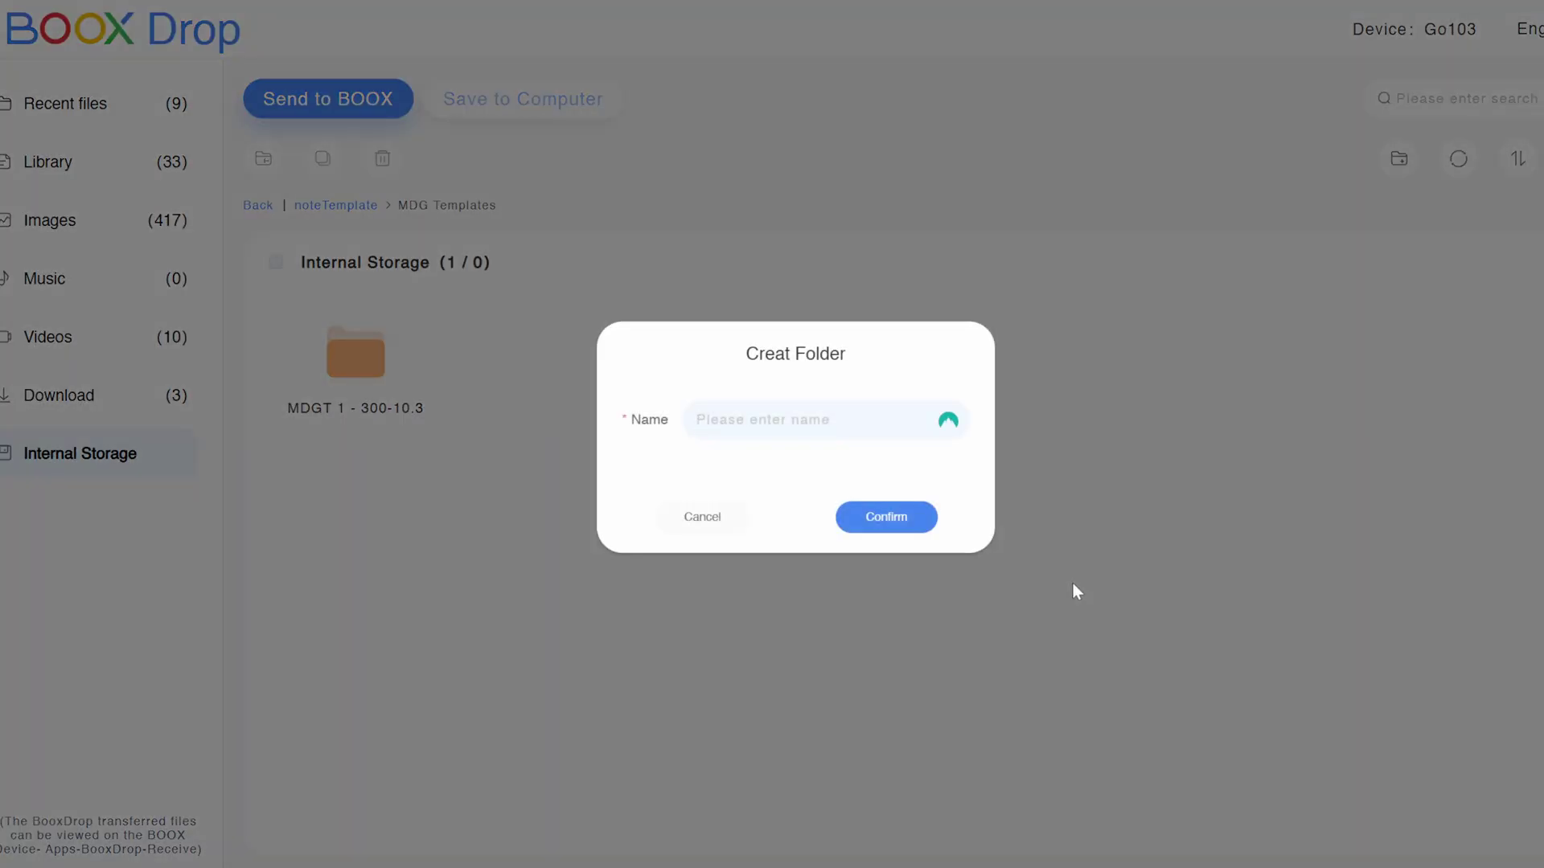
type("test folder")
key("Return")
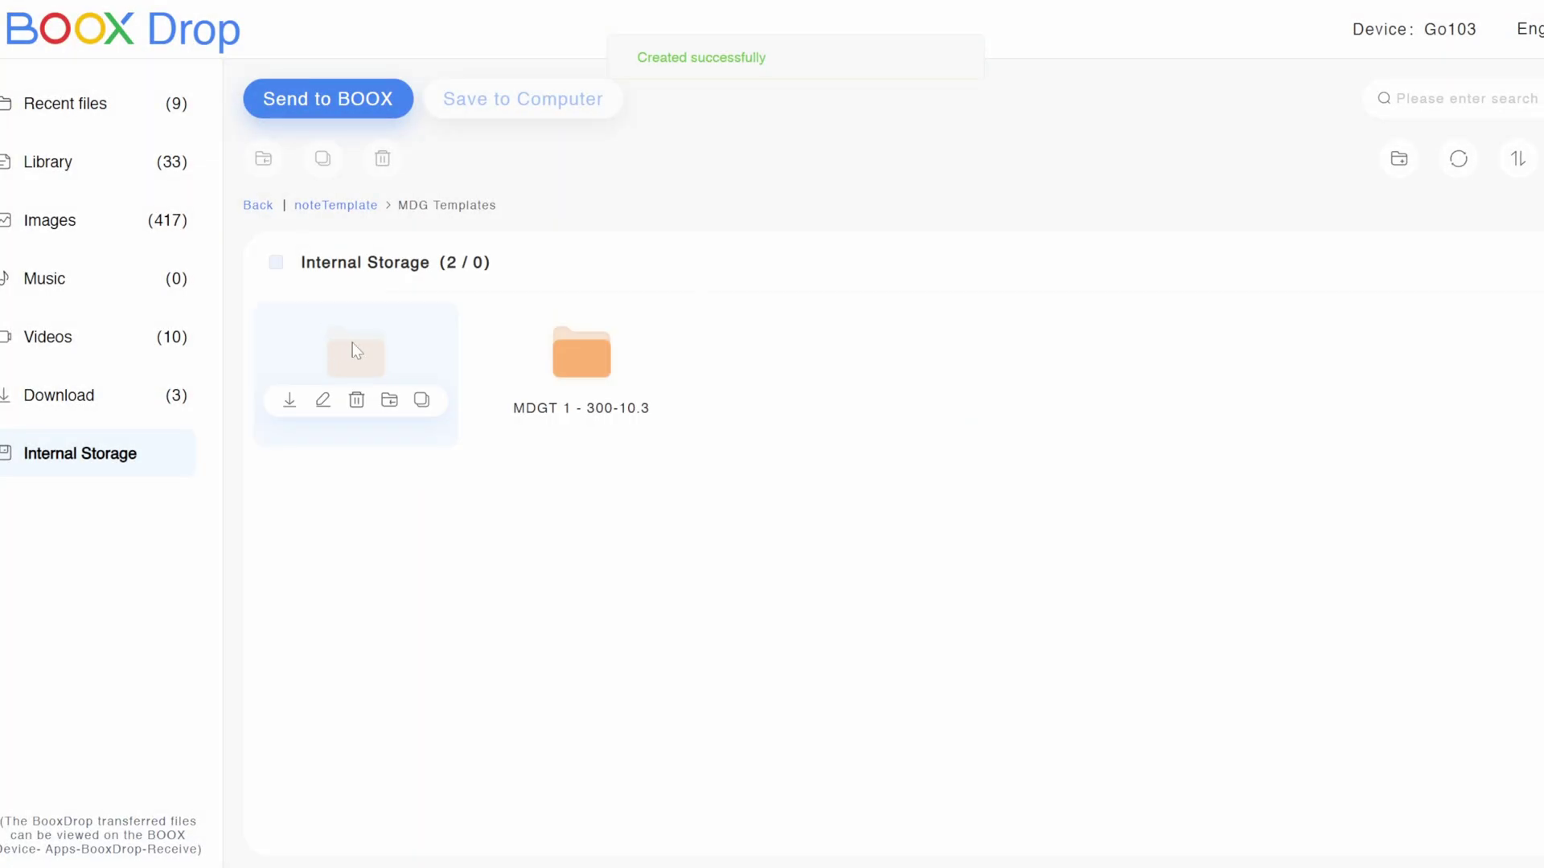
left_click(352, 344)
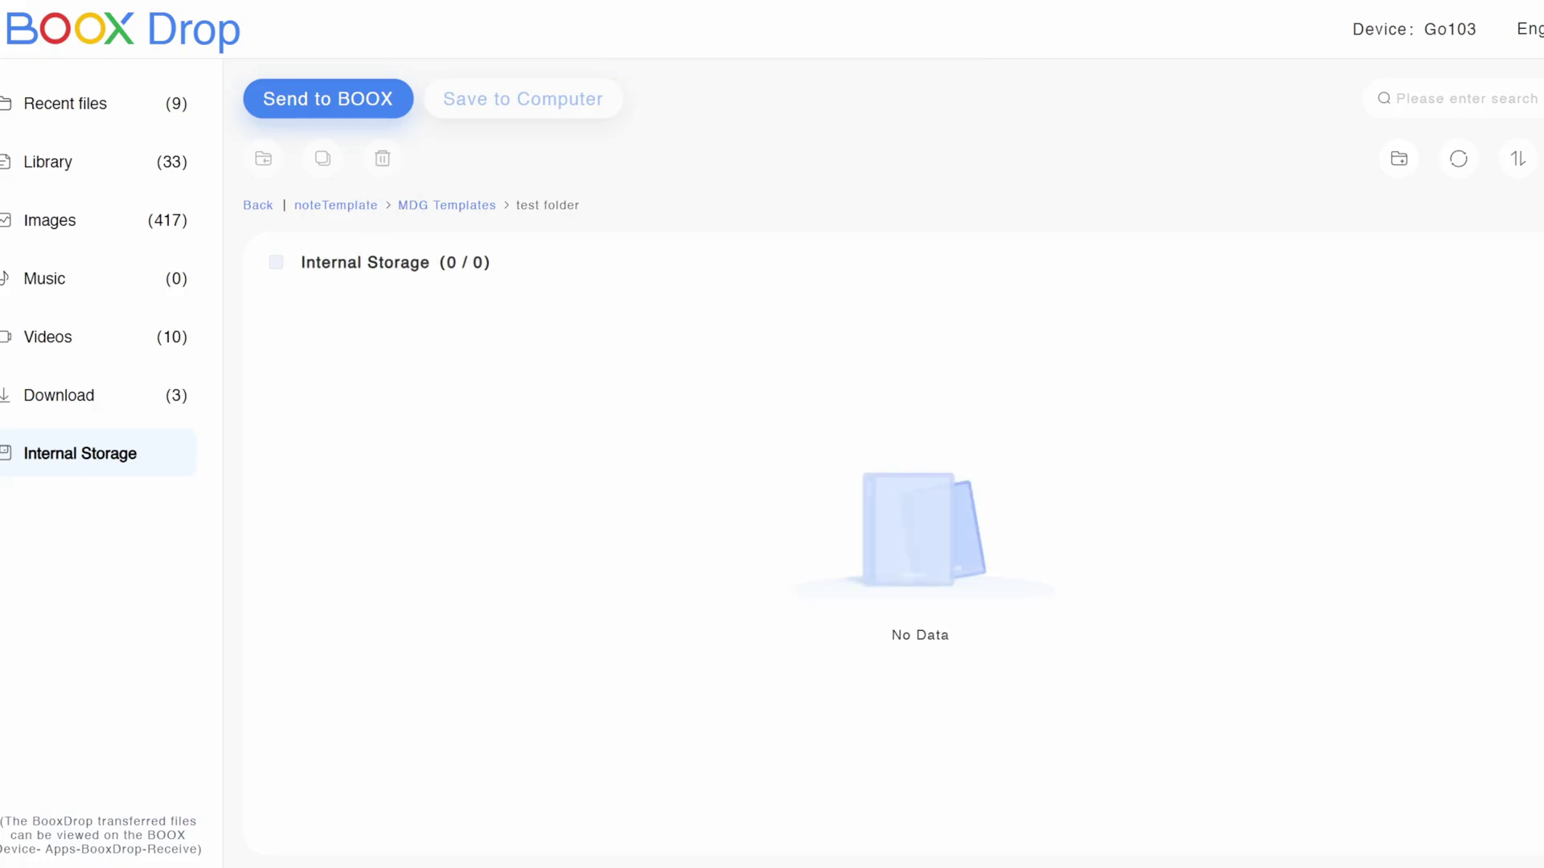
Upload all files from the computer's MDGT 1 - 227-10.3 folder into test folder and check the transfer list.
key("alt+Tab")
double_click(1220, 177)
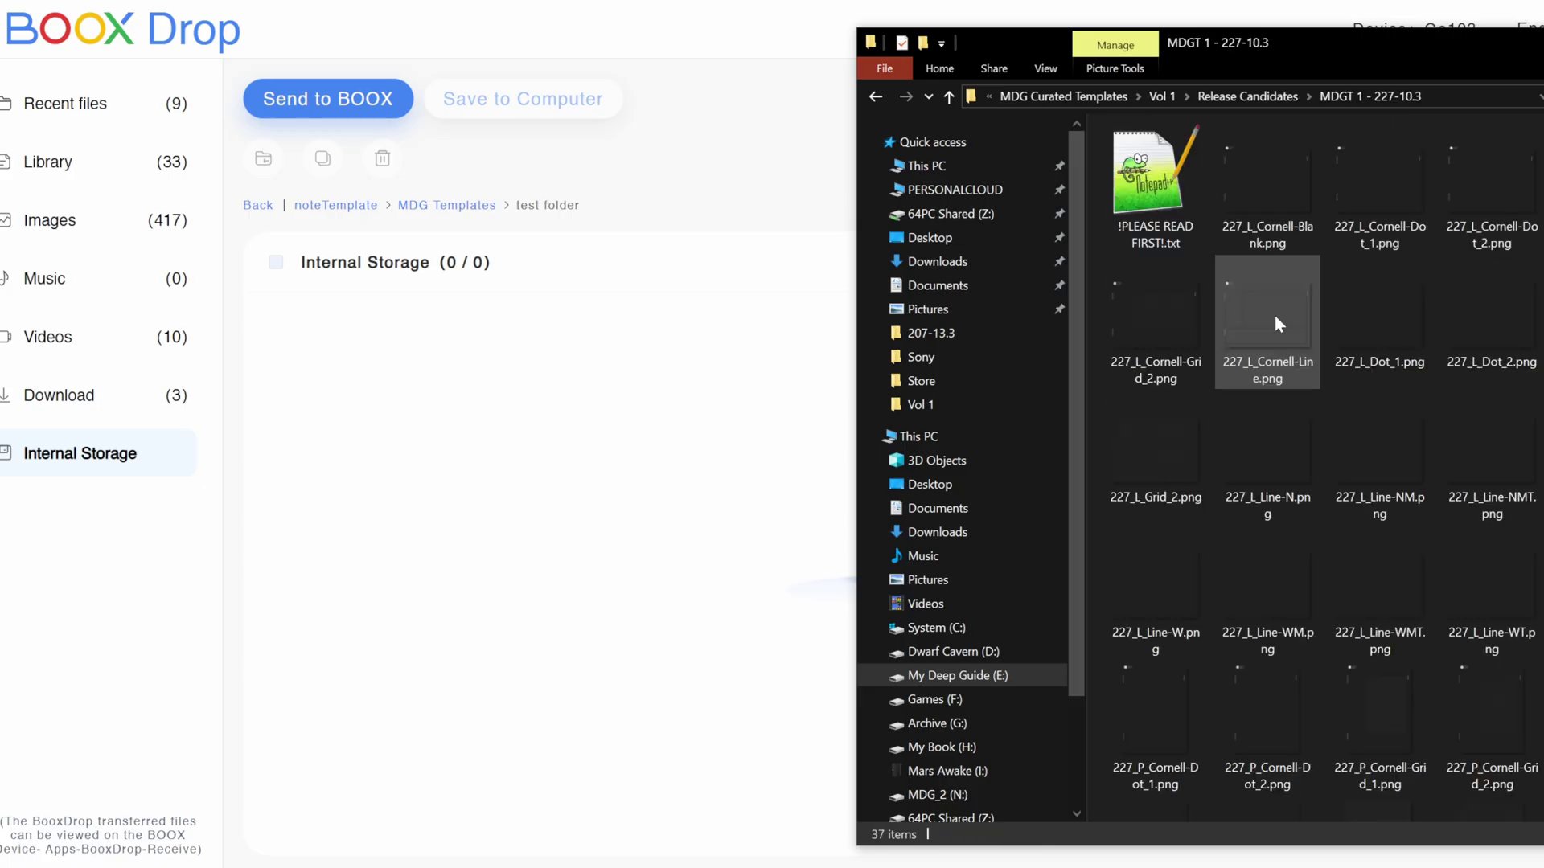
key("ctrl+a")
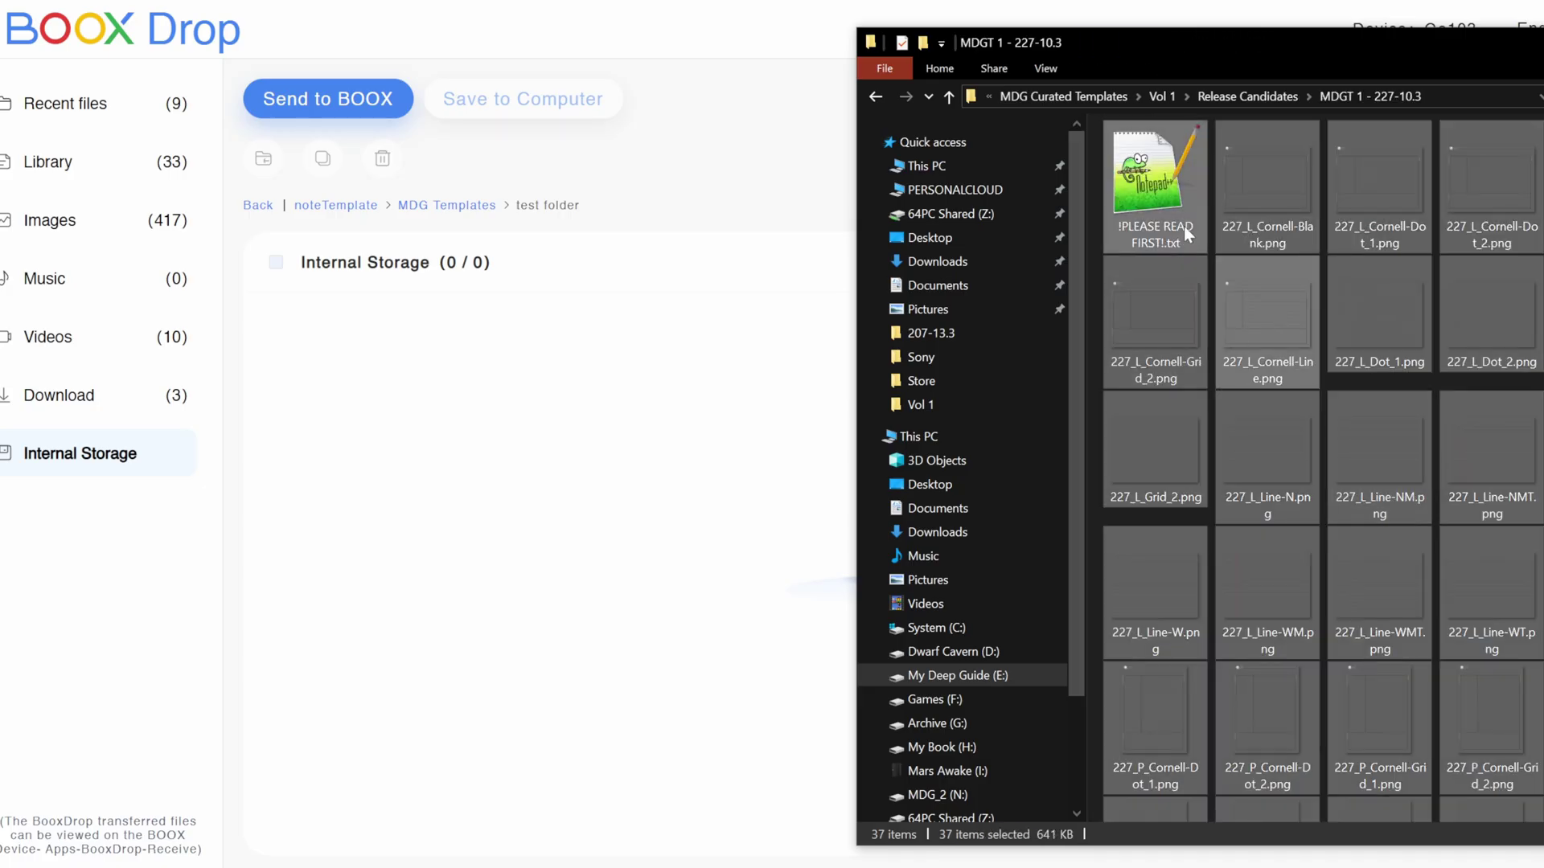
left_click_drag(1159, 191, 721, 562)
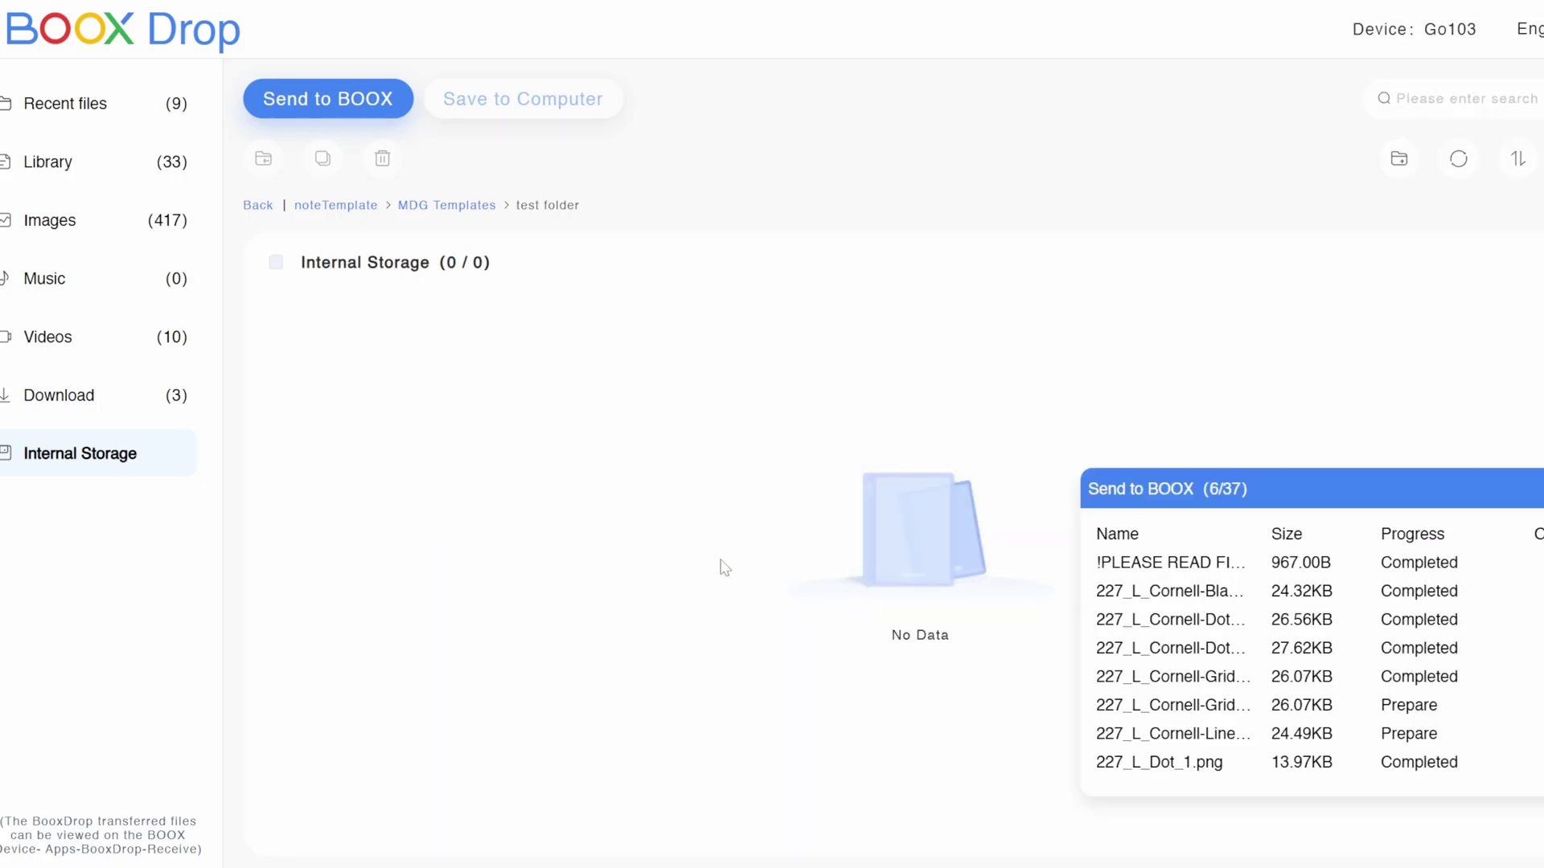
scroll(1477, 684, "down", 10)
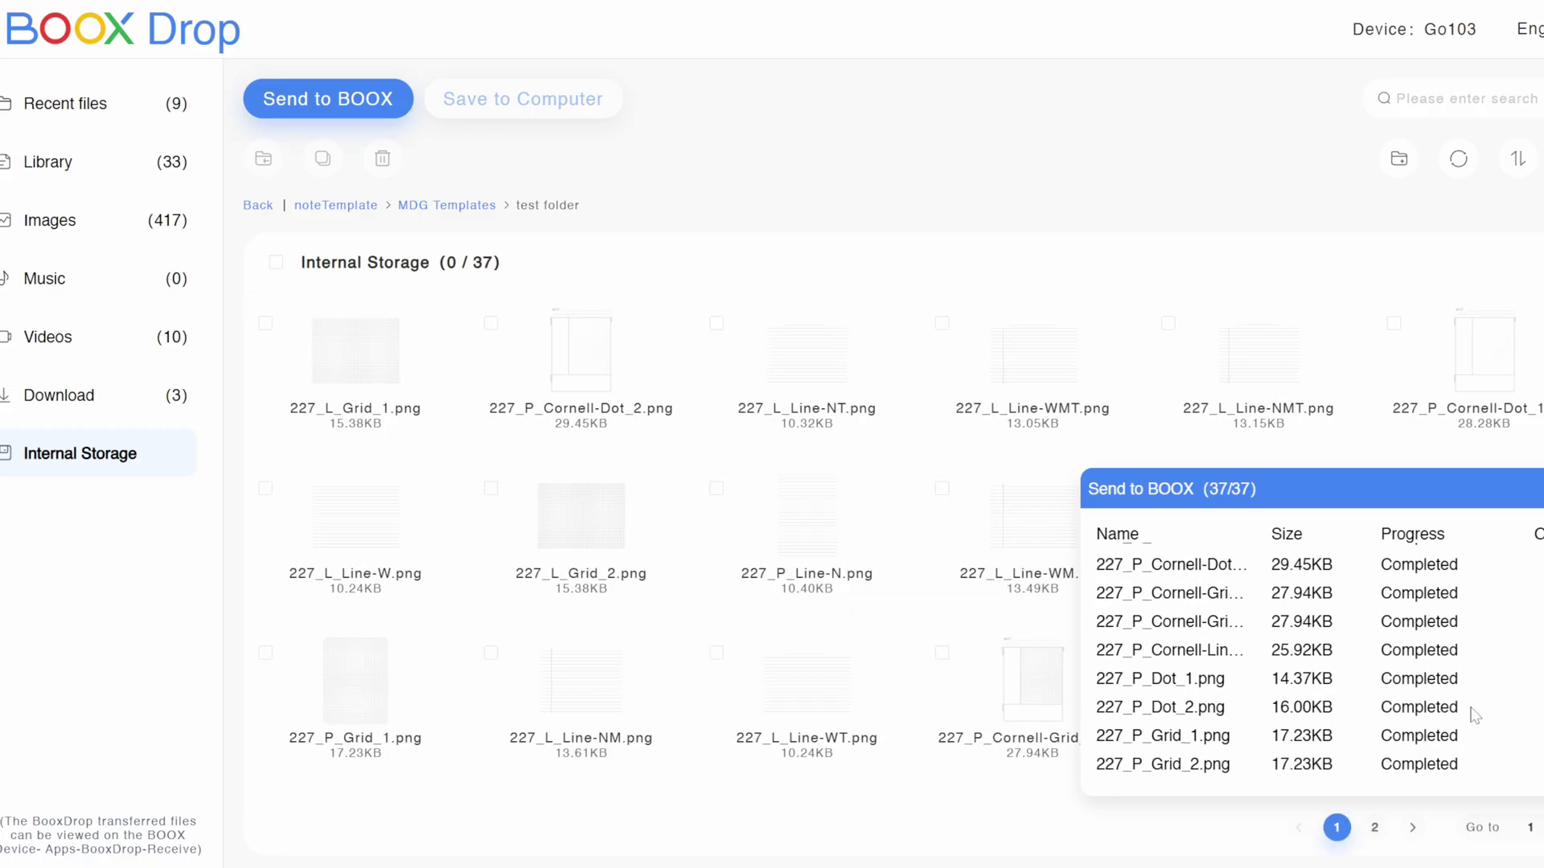
scroll(1477, 715, "up", 10)
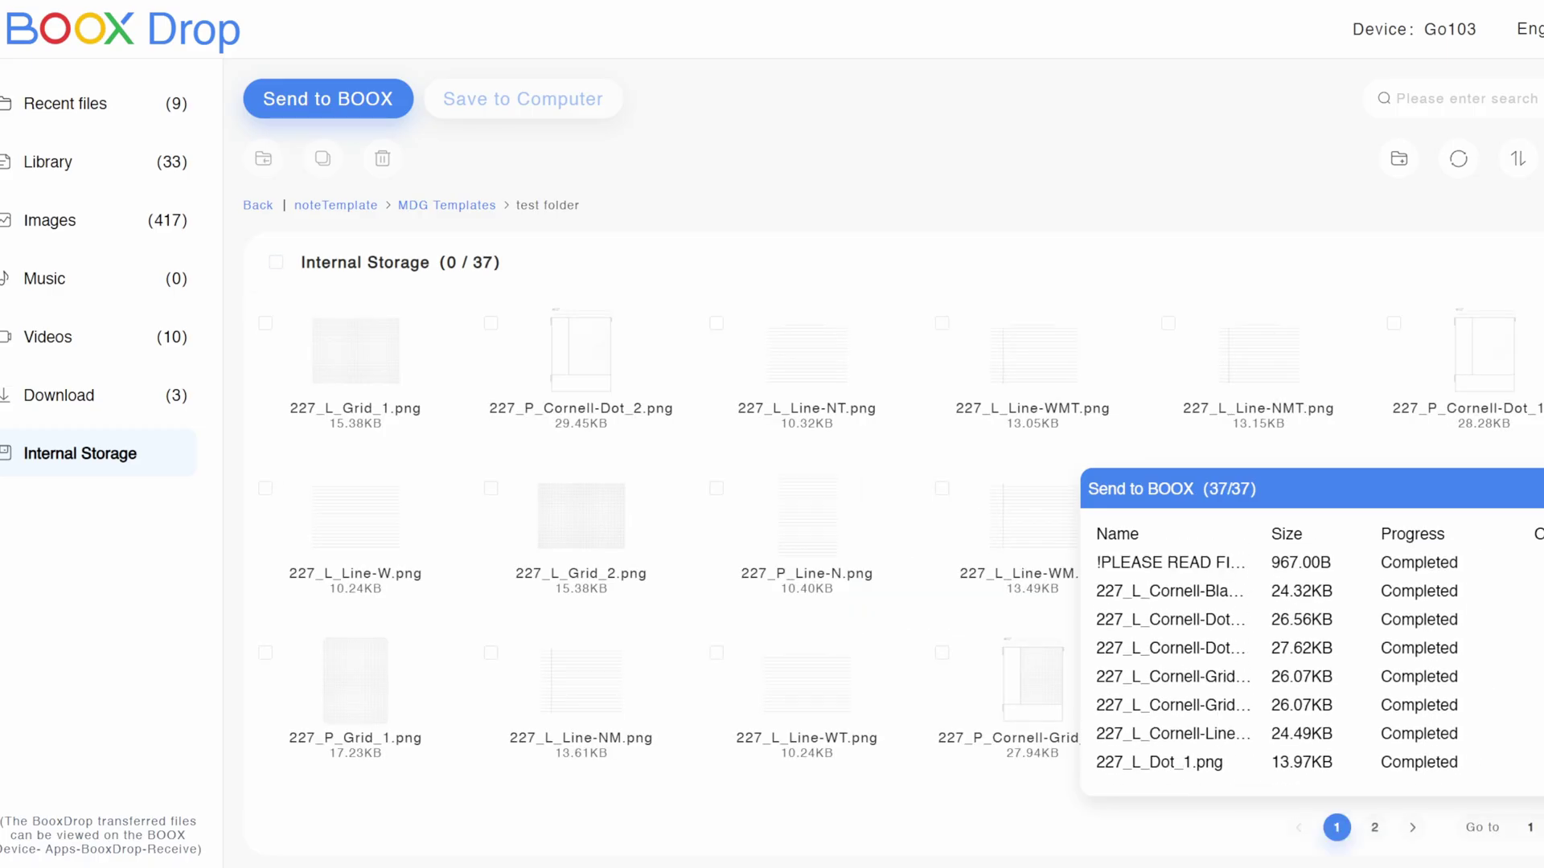
Return to the device's MDG Templates folder and delete test folder.
left_click(411, 205)
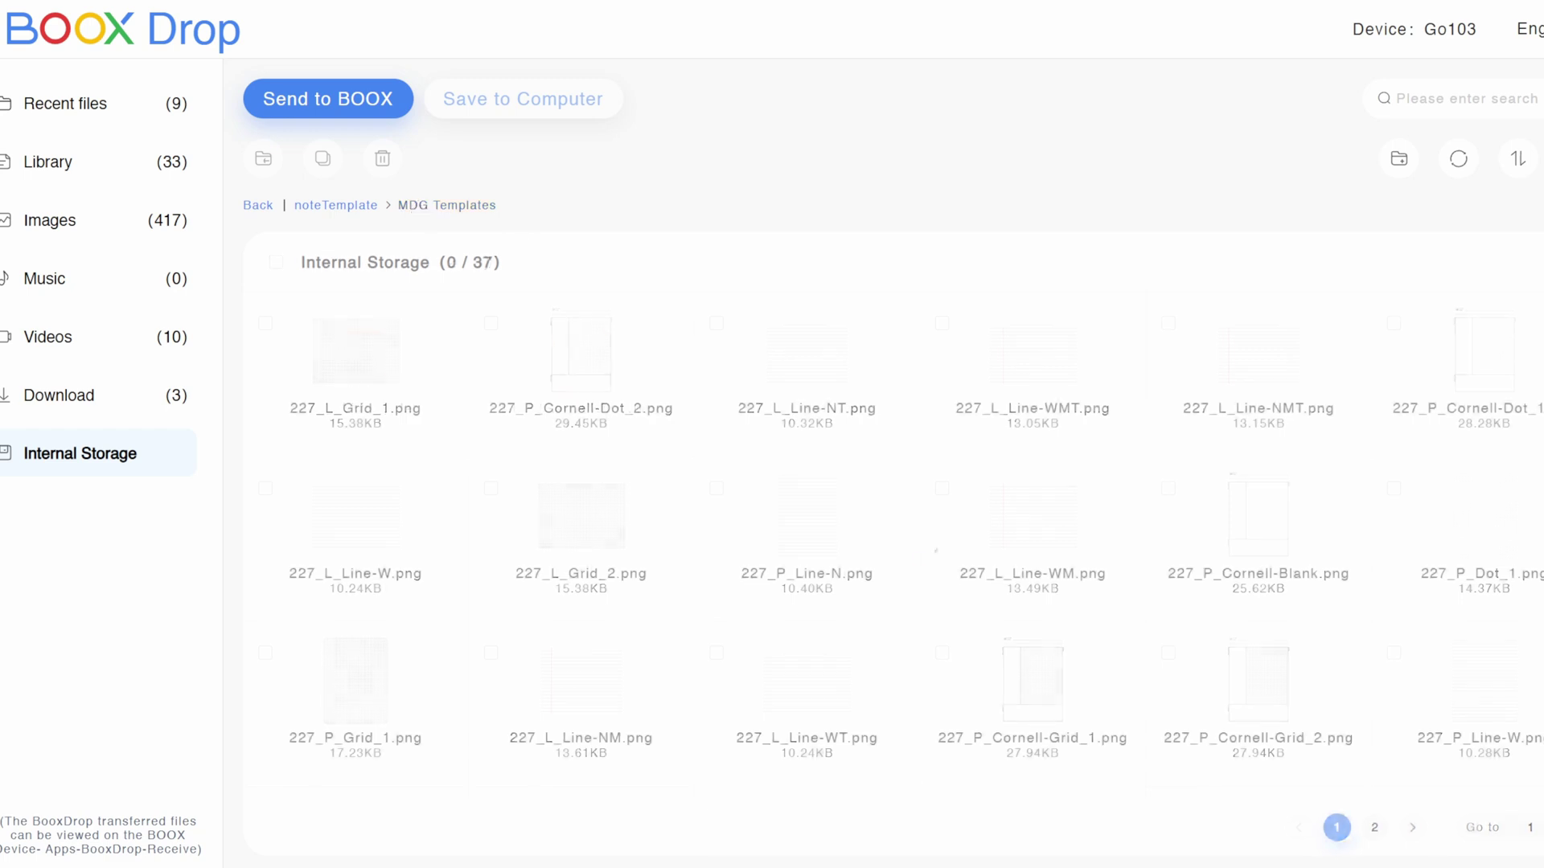
mouse_move(358, 348)
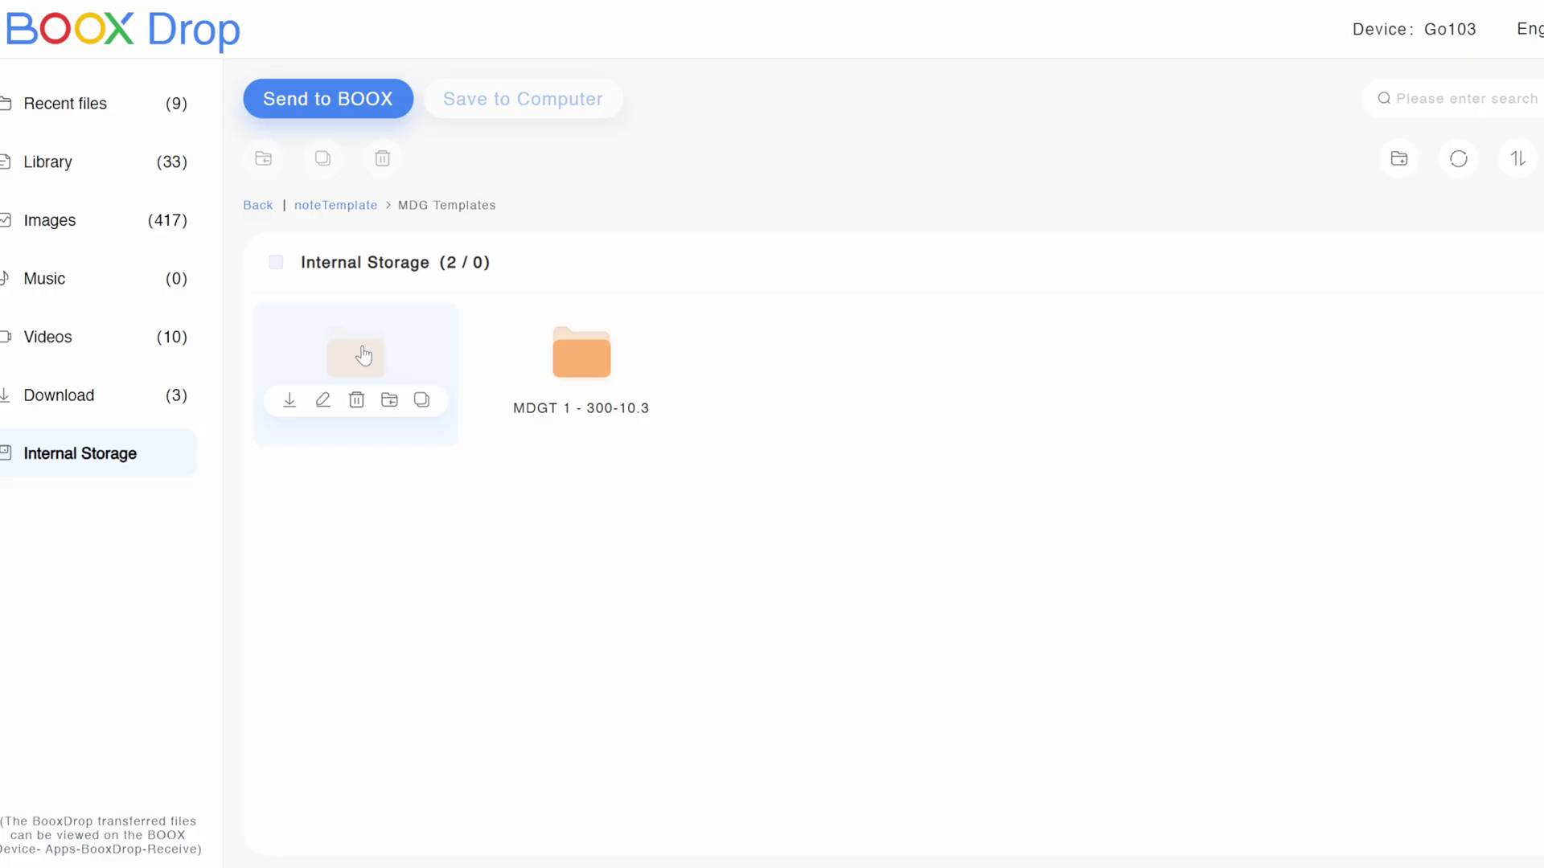
left_click(356, 399)
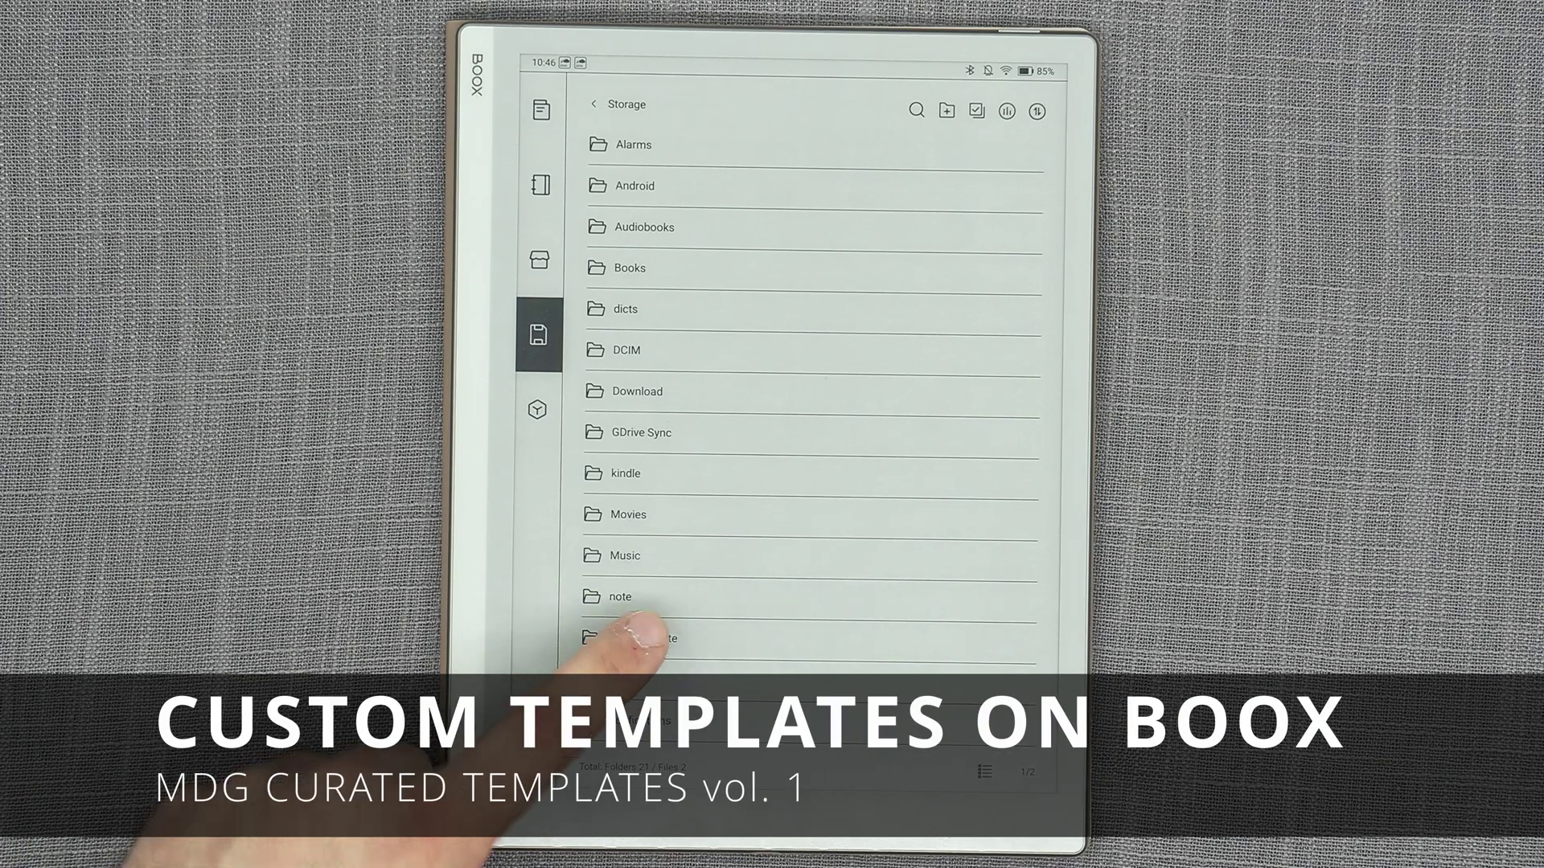
On the Boox device, check the MDGT 1 - 300-10.3 files under noteTemplate > MDG Templates and return to the Storage root.
left_click(635, 638)
left_click(625, 141)
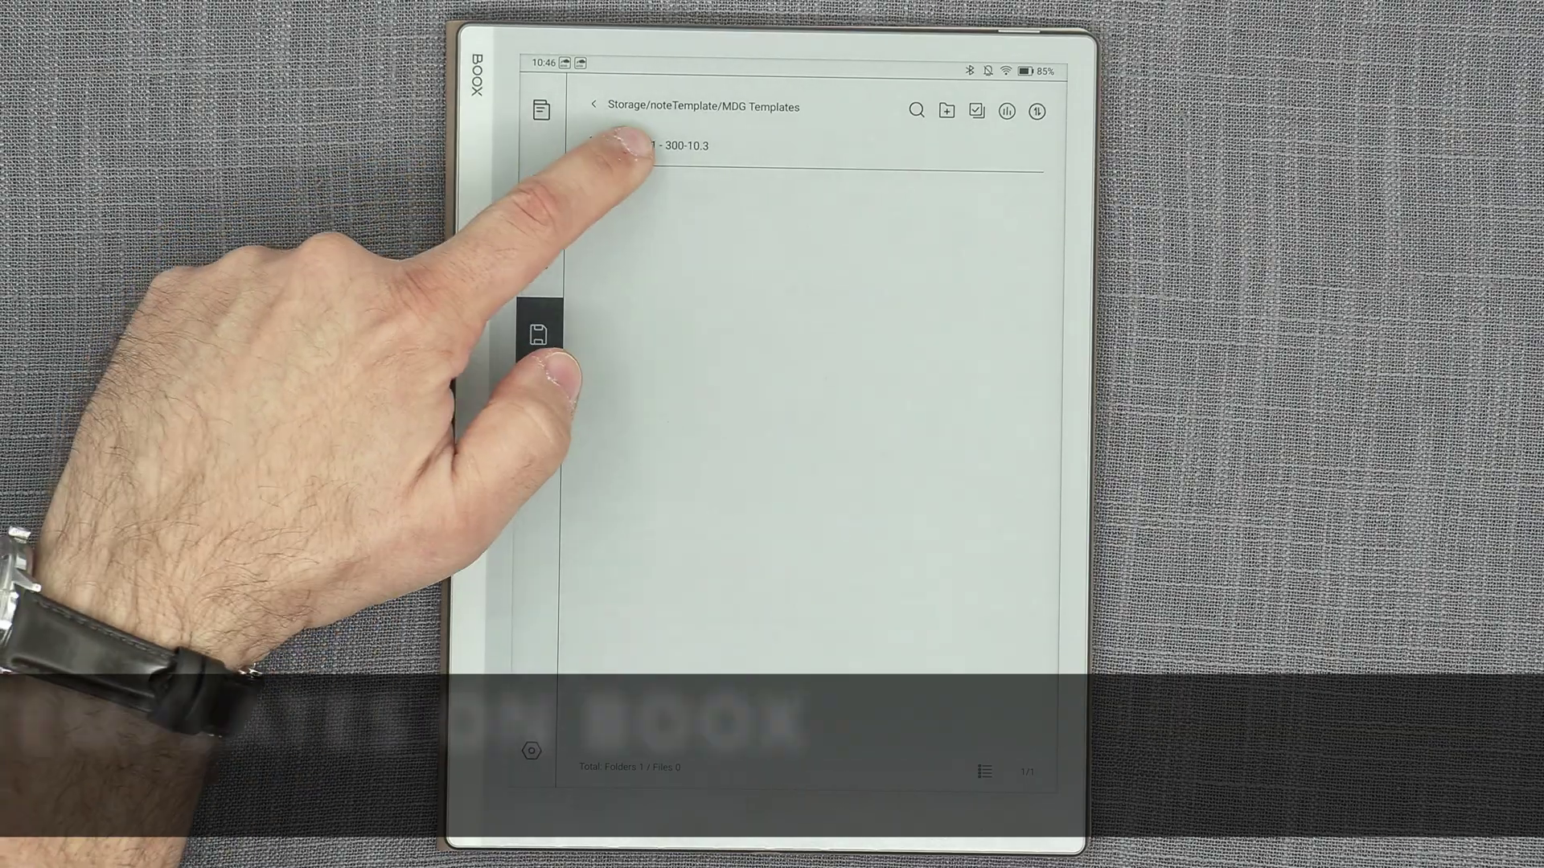
left_click(635, 145)
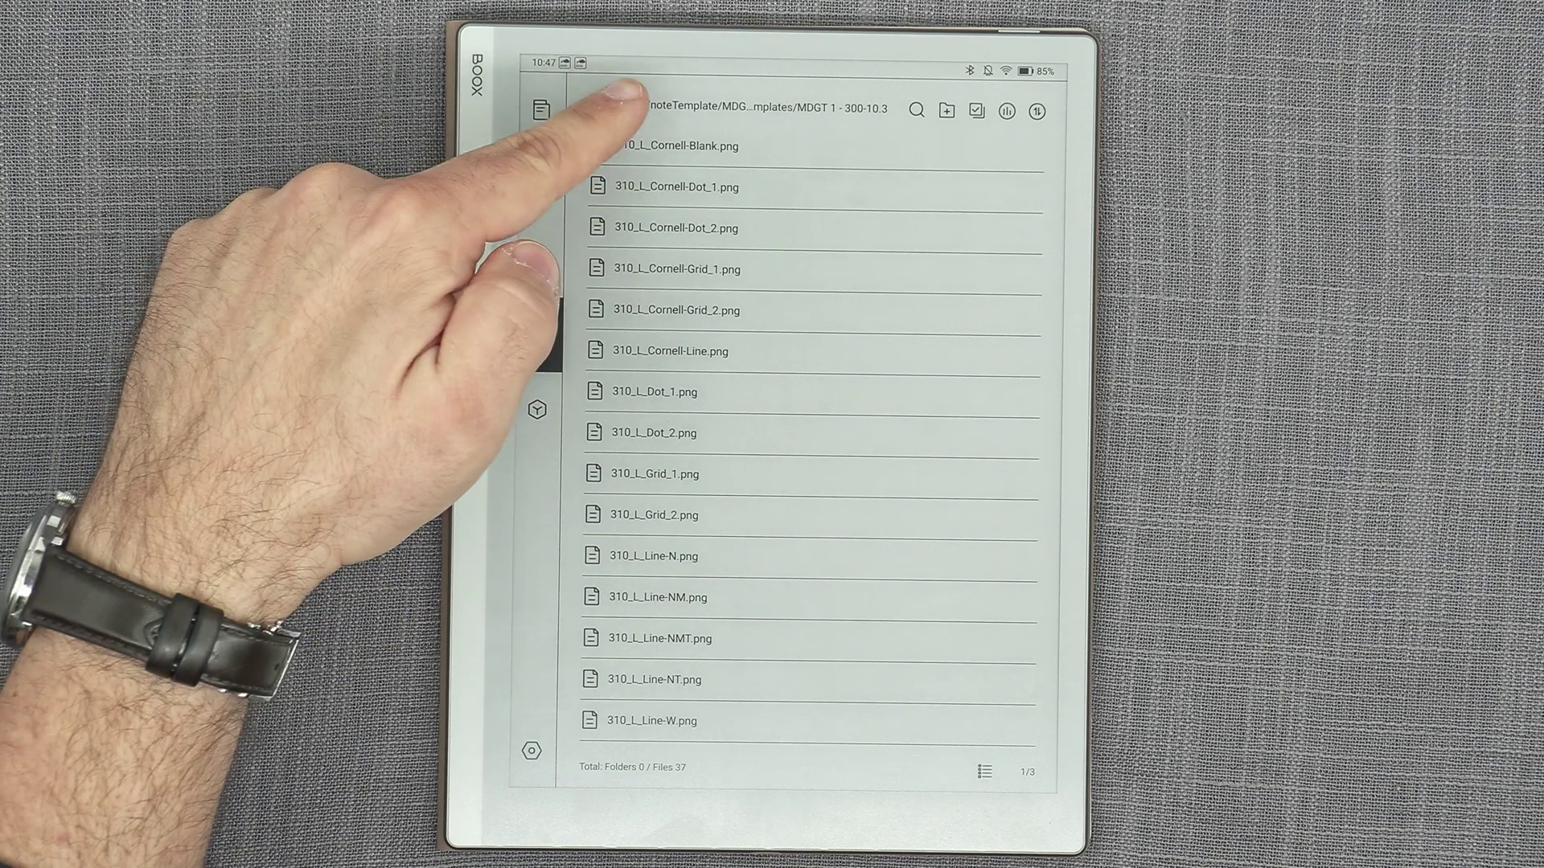
left_click(623, 98)
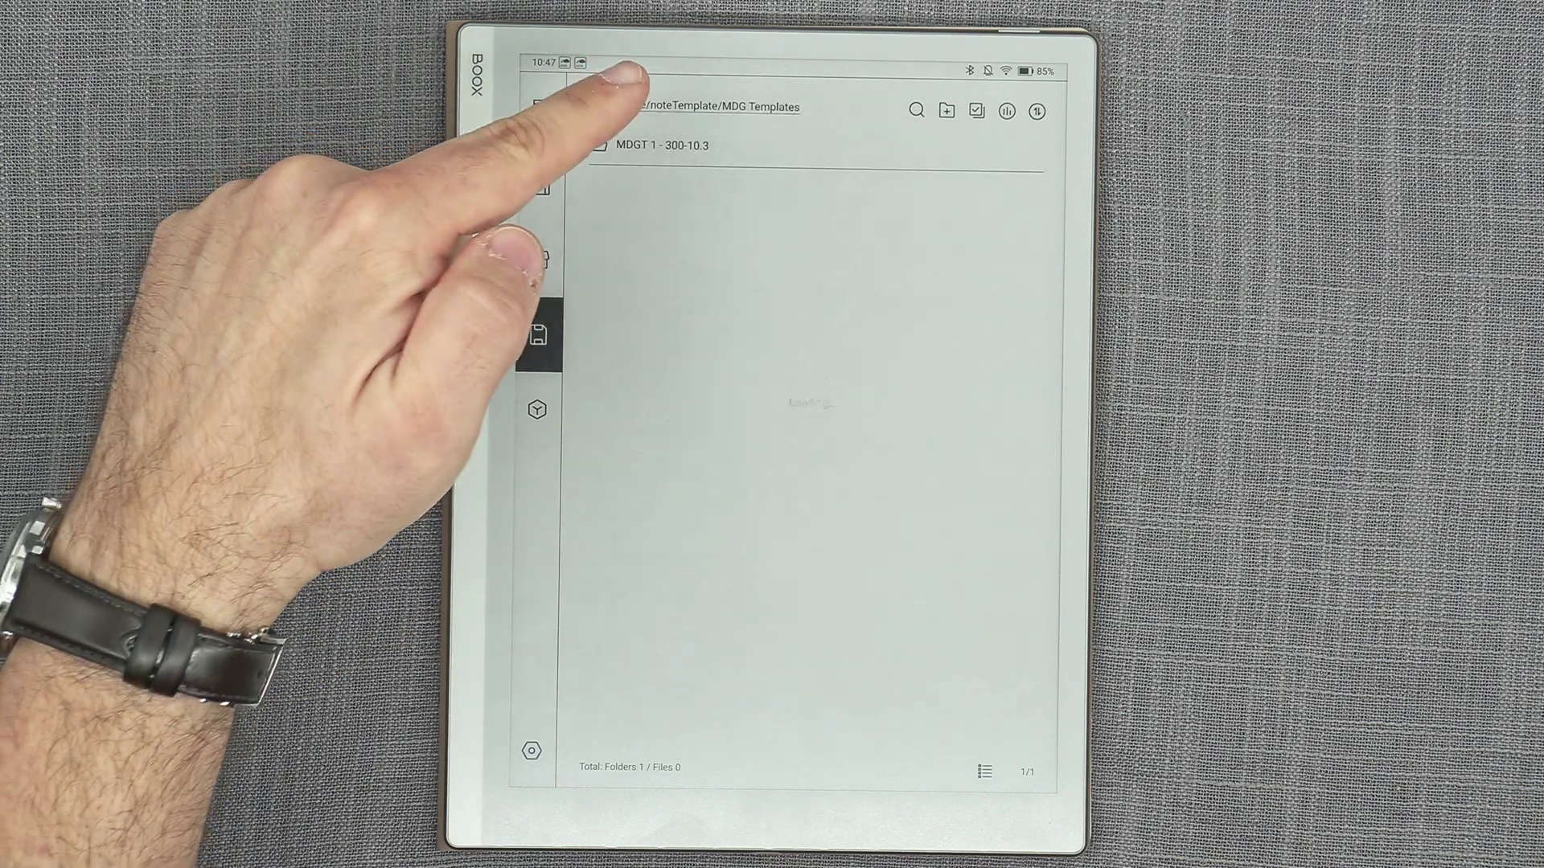
left_click(599, 103)
left_click(599, 103)
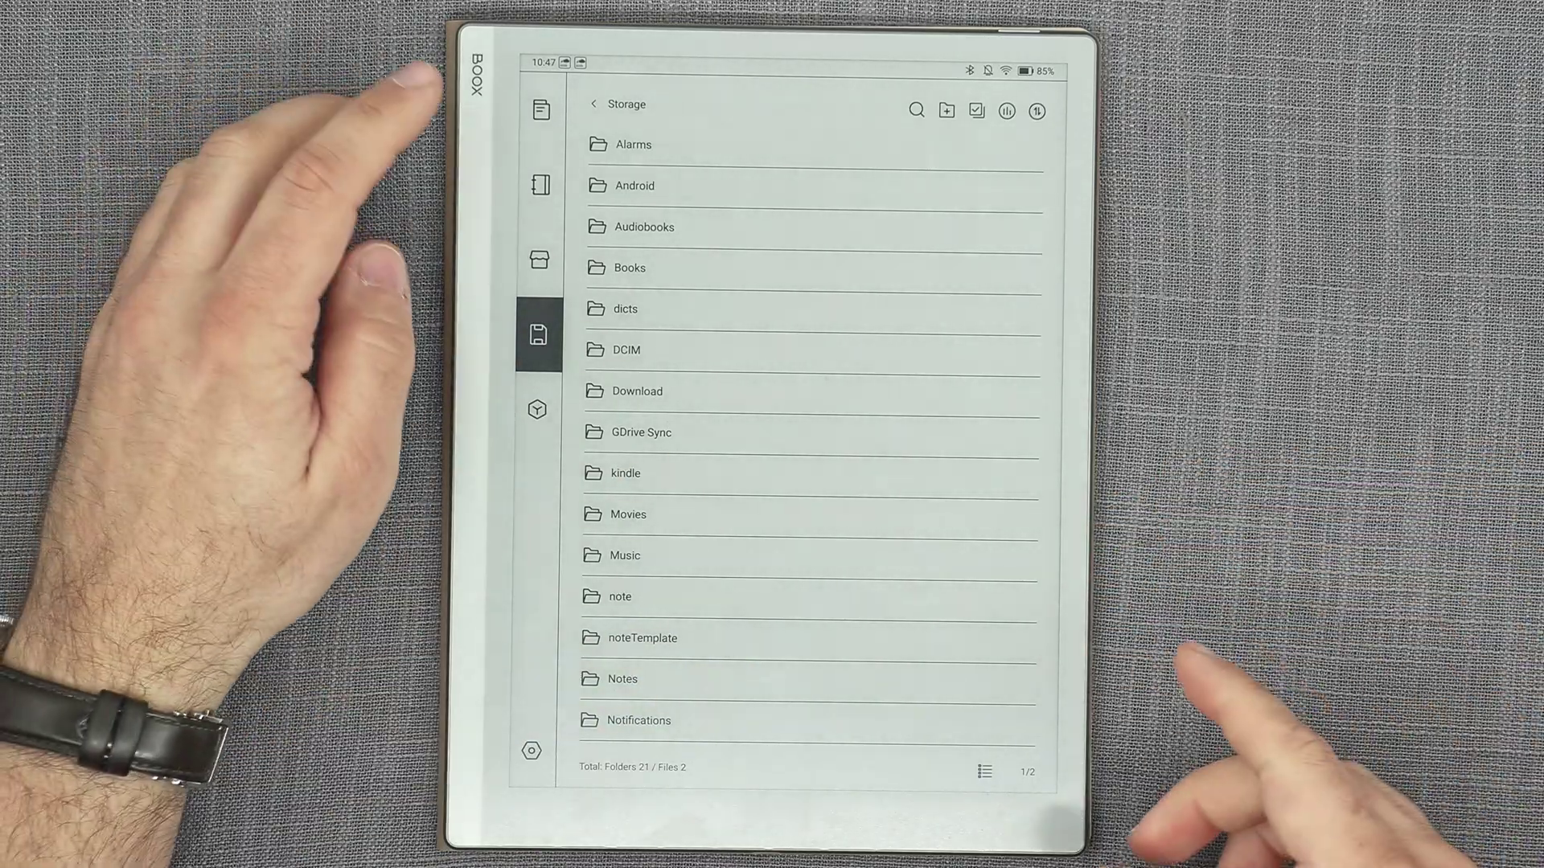
Switch to the device's Notes and start a new notebook from the creation options.
left_click(540, 184)
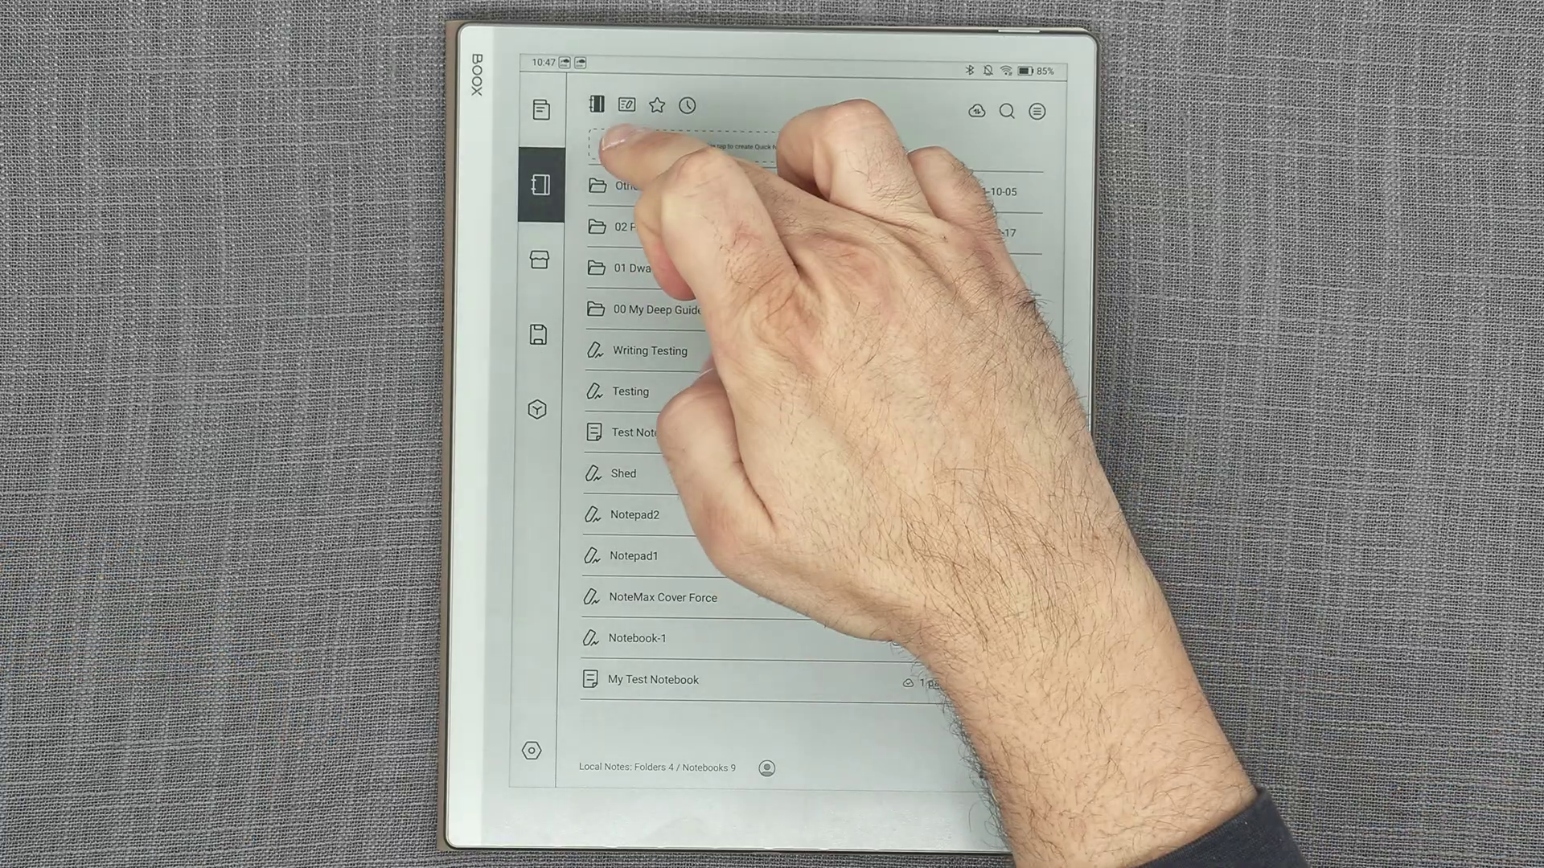
left_click(635, 145)
left_click(660, 200)
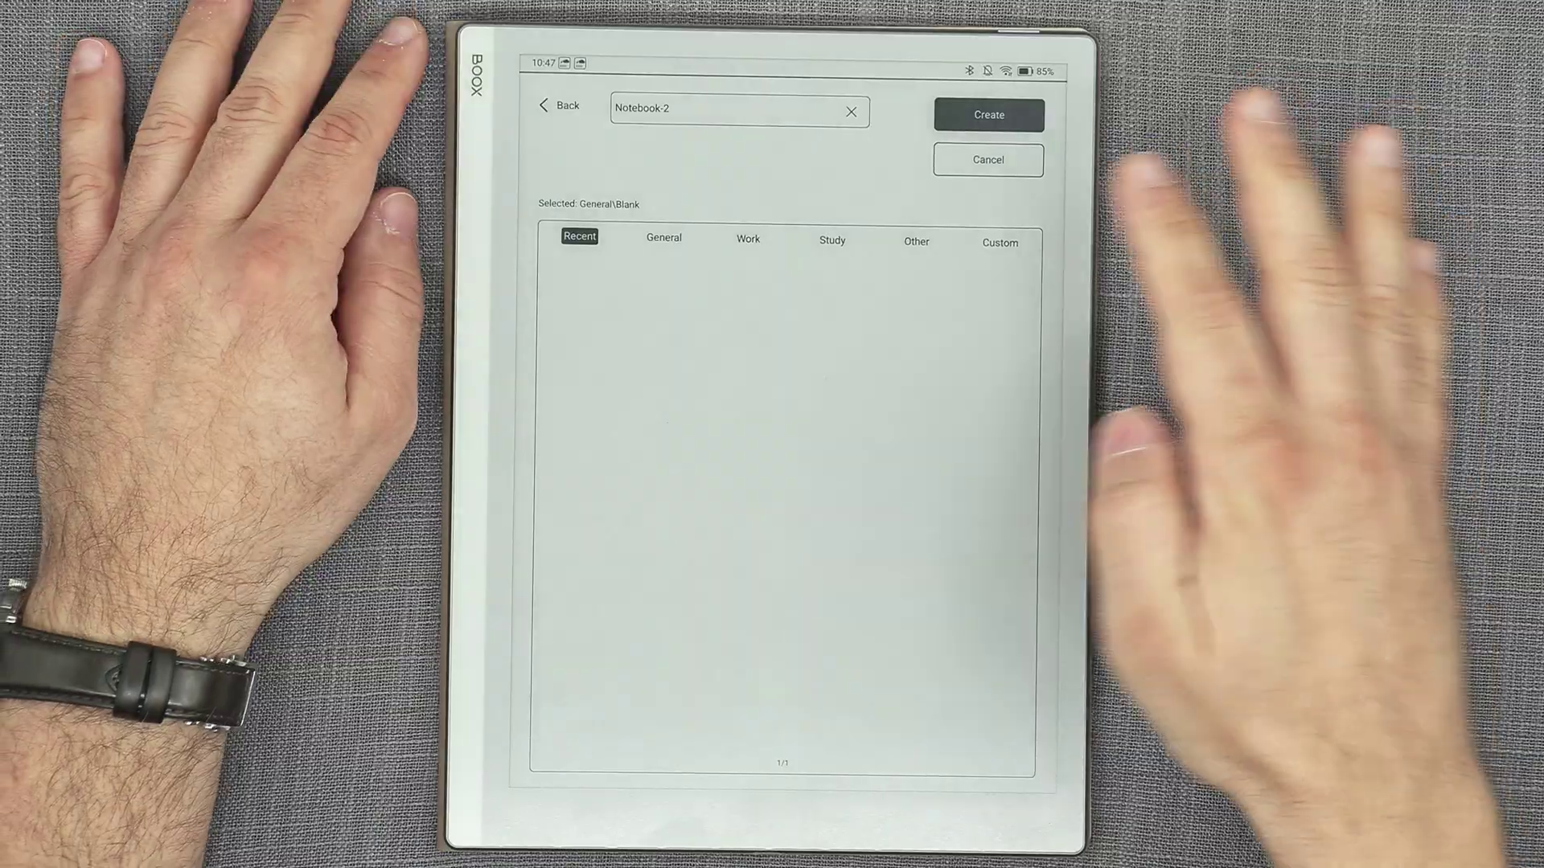
Look through the General, Work and Study notebook templates and open the Custom category.
left_click(663, 238)
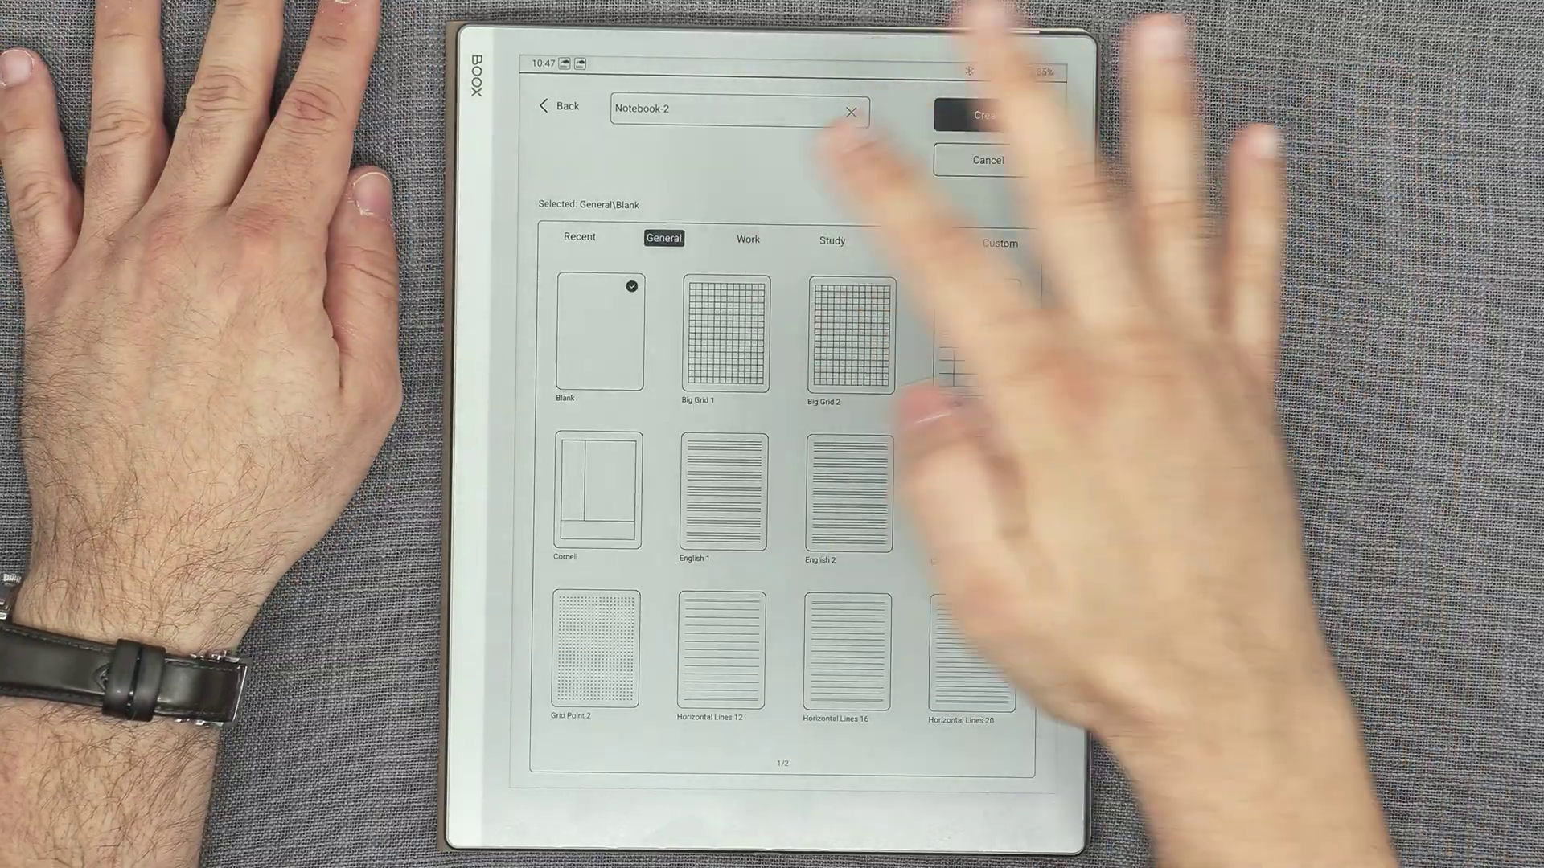
left_click(748, 239)
left_click(831, 241)
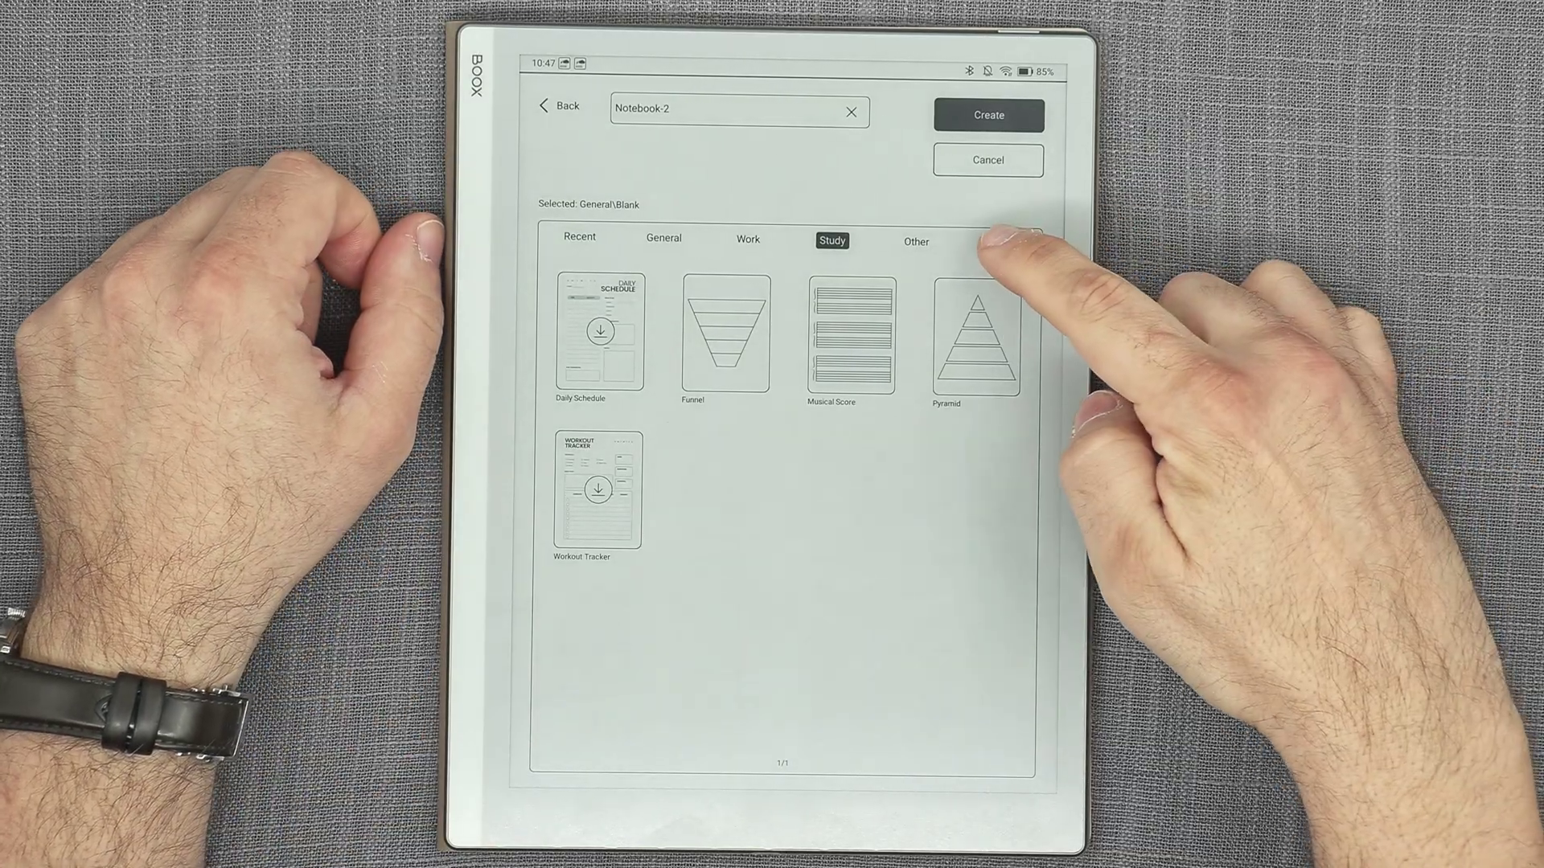
left_click(997, 240)
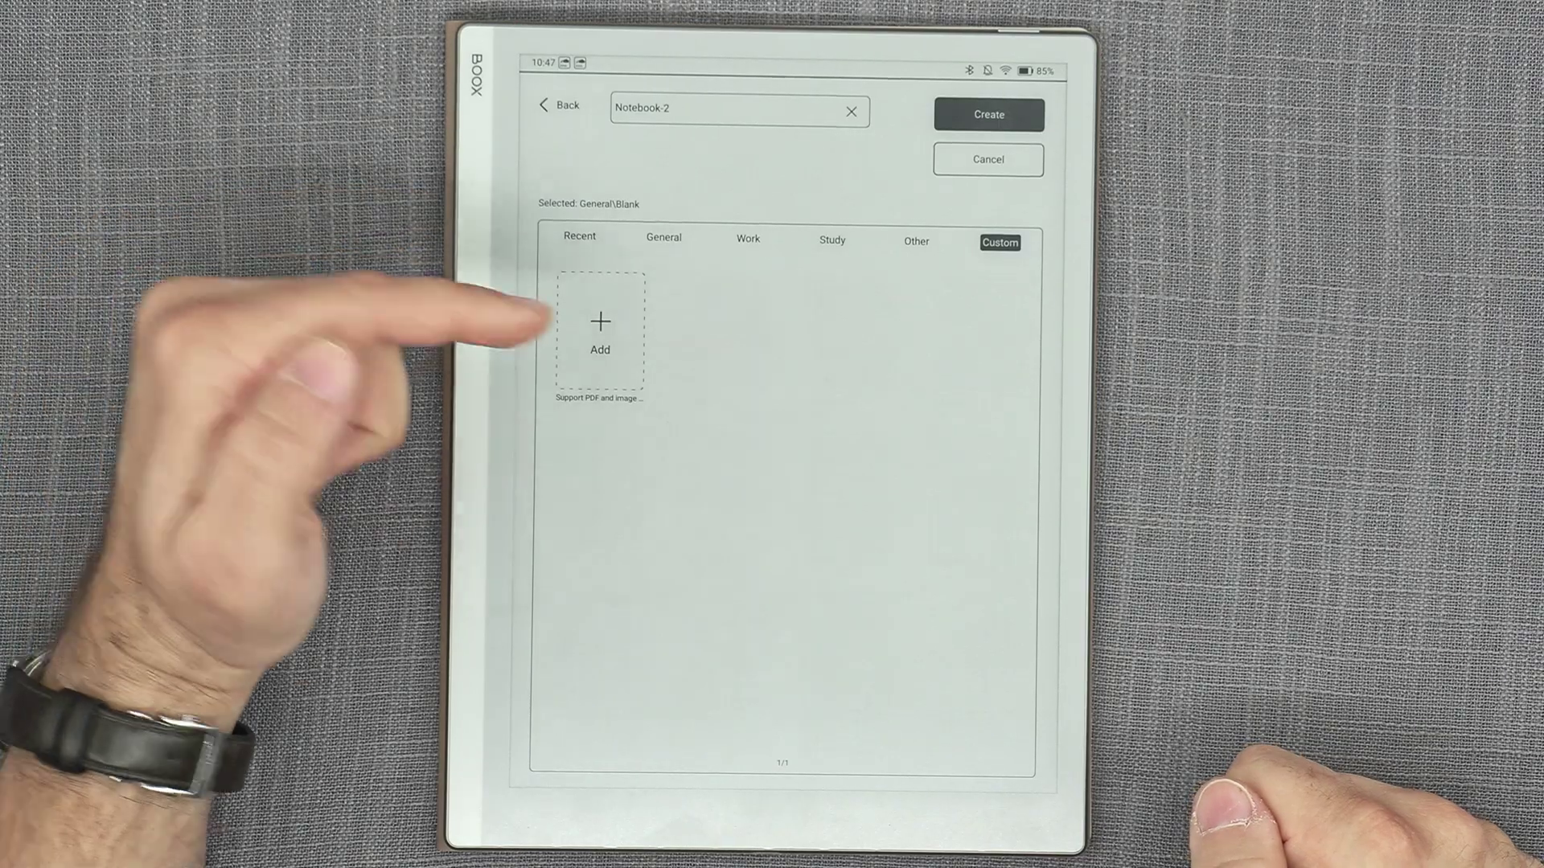
Start adding custom templates and browse Storage to noteTemplate > MDG Templates > MDGT 1 - 300-10.3.
left_click(602, 330)
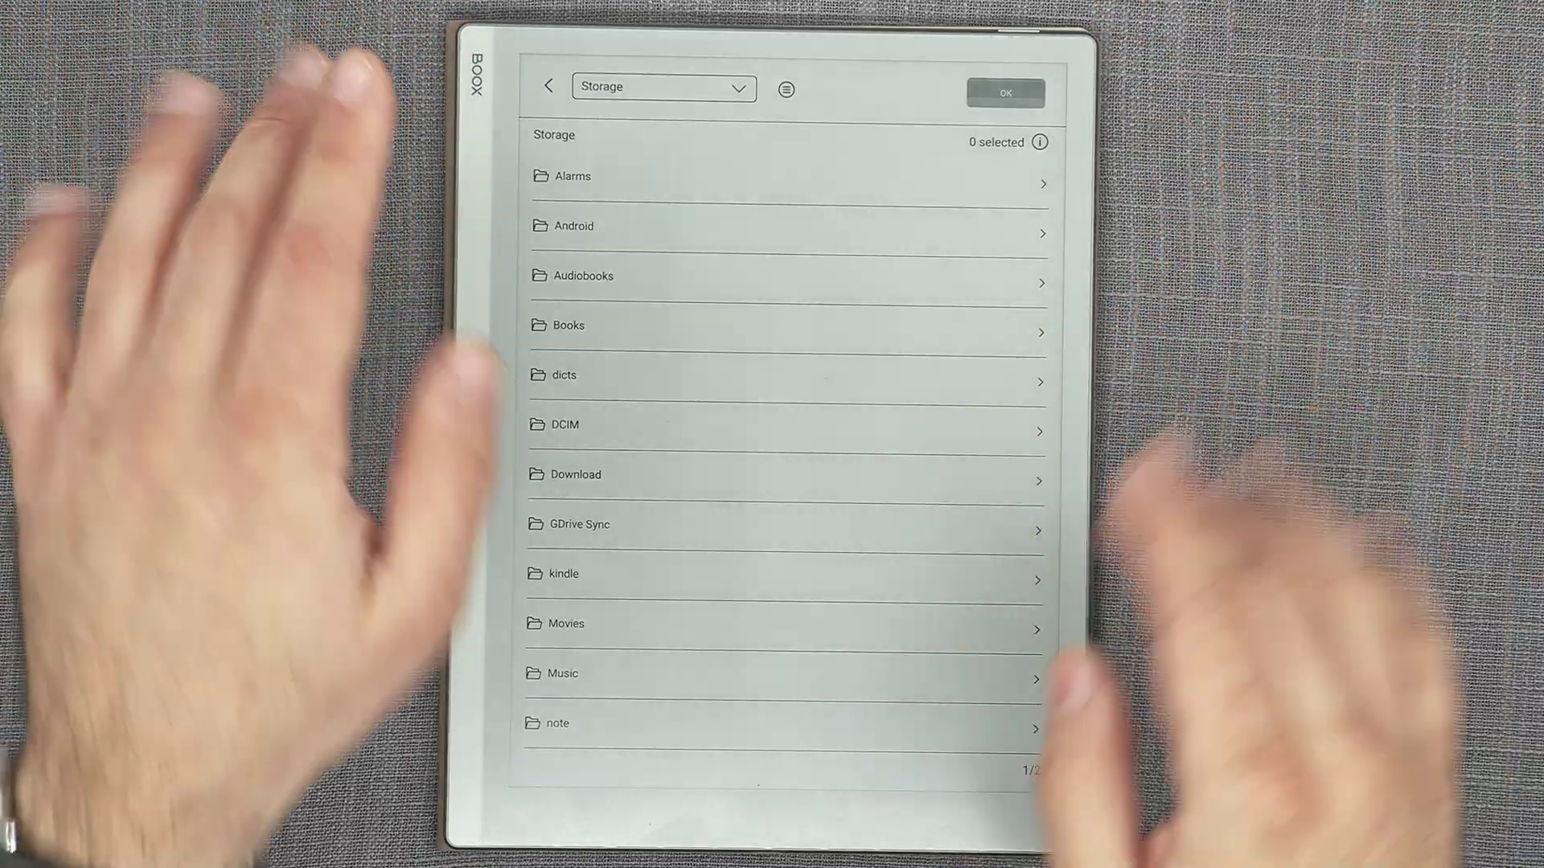
scroll(784, 450, "down", 5)
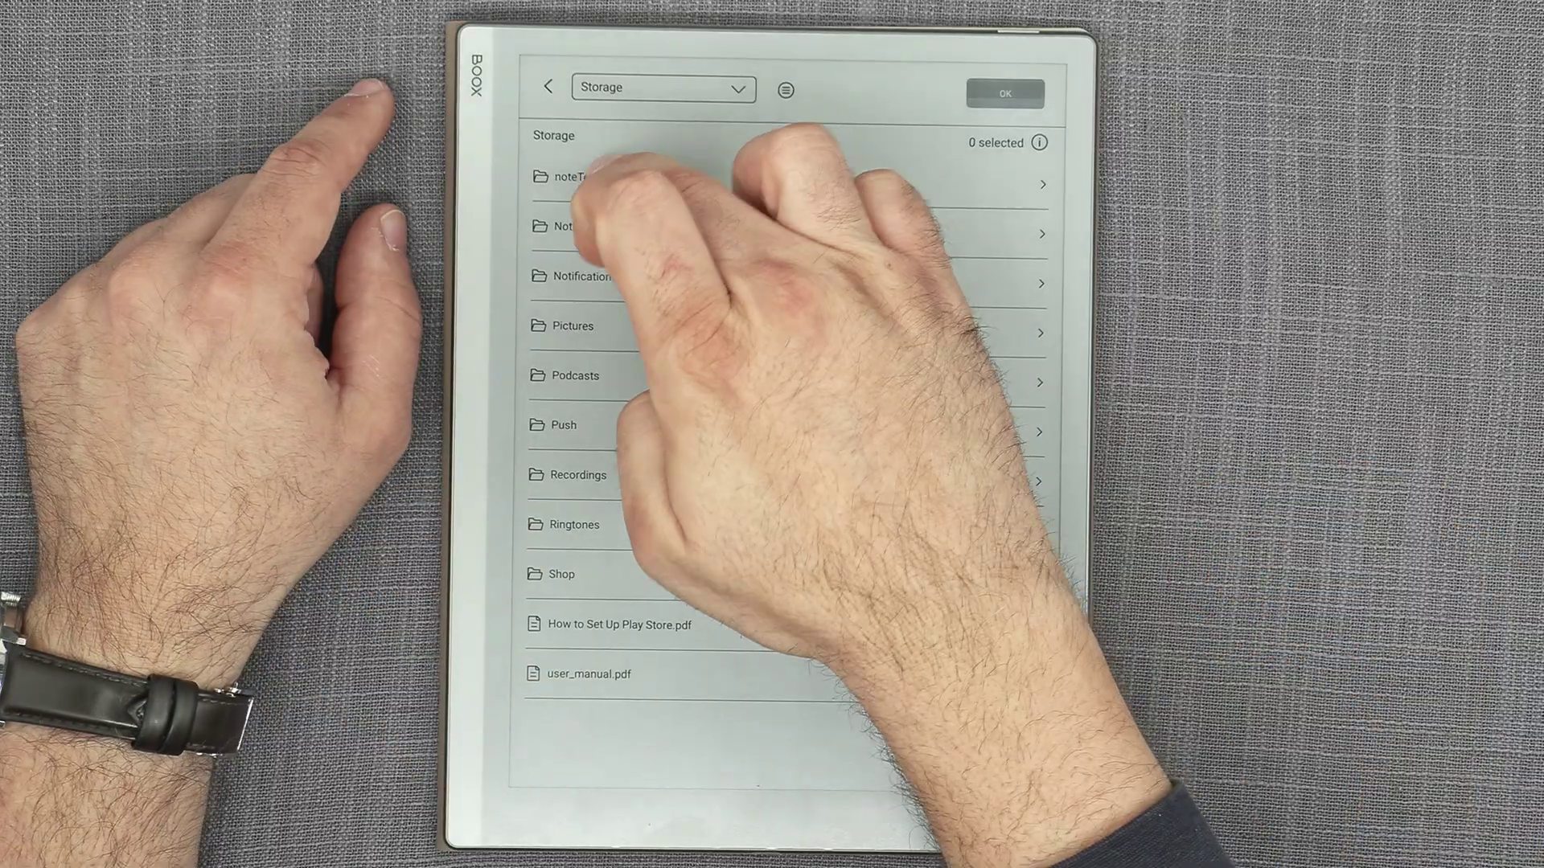
left_click(595, 177)
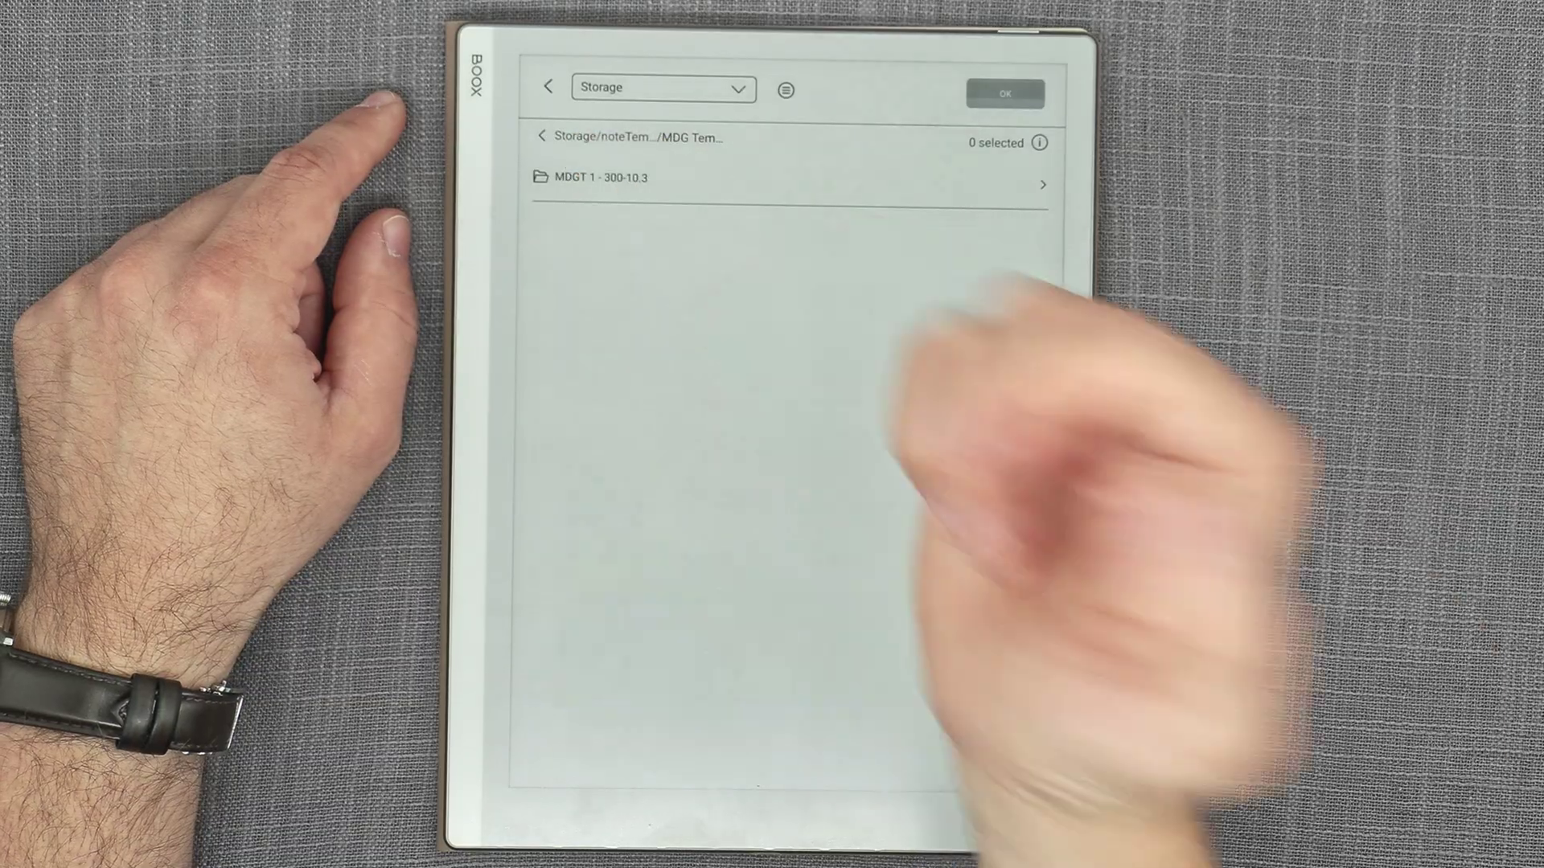
left_click(600, 177)
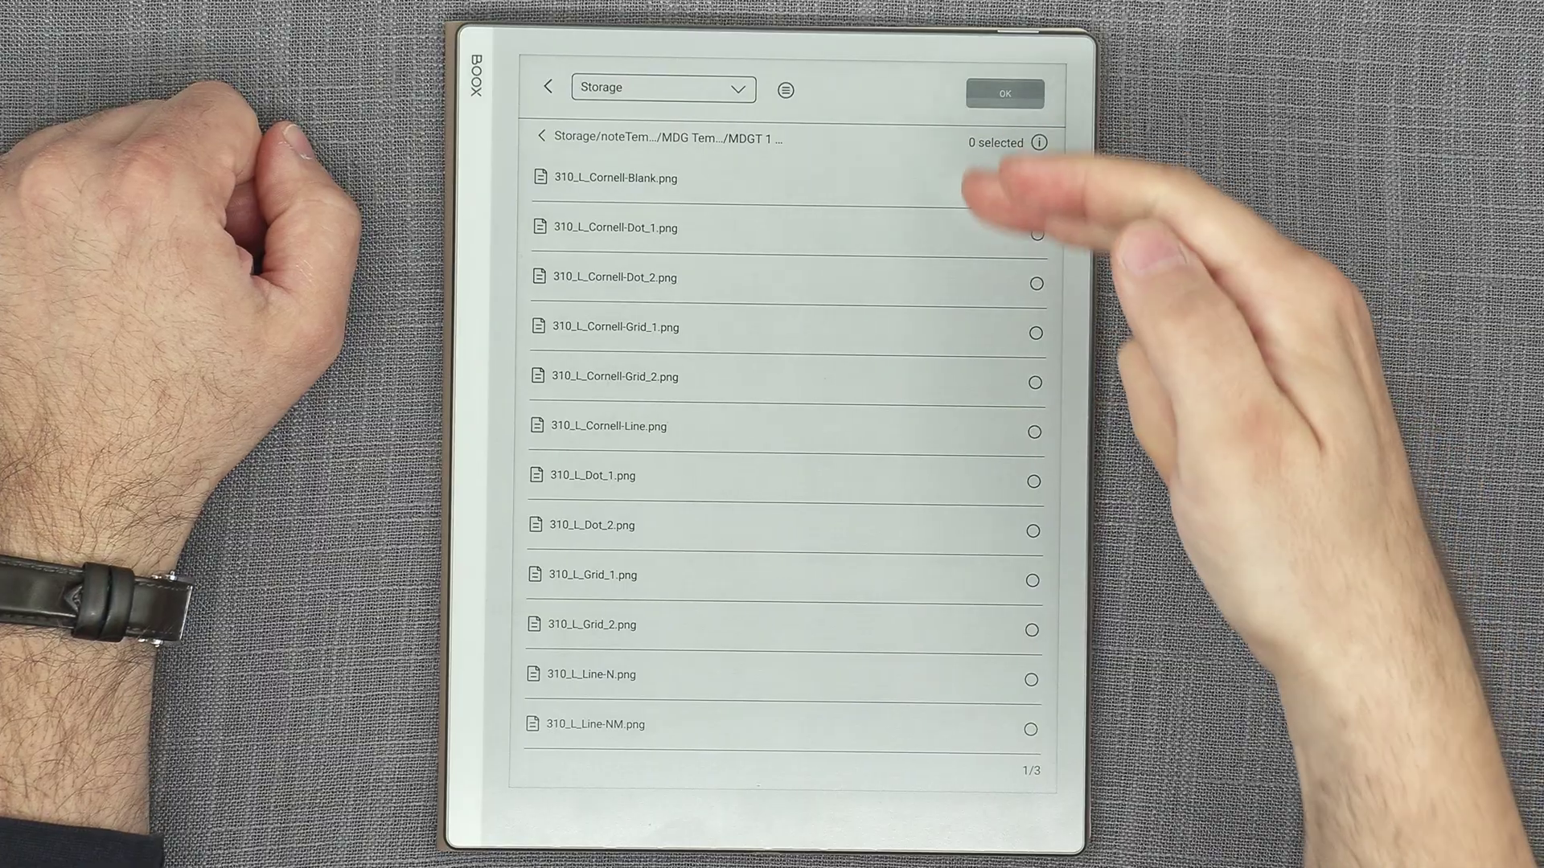
Look through the template files and select 310_L_Cornell-Blank.png, 310_L_Cornell-Dot_1.png, 310_L_Cornell-Dot_2.png and 310_L_Cornell-Grid_1.png.
left_click_drag(943, 689, 945, 483)
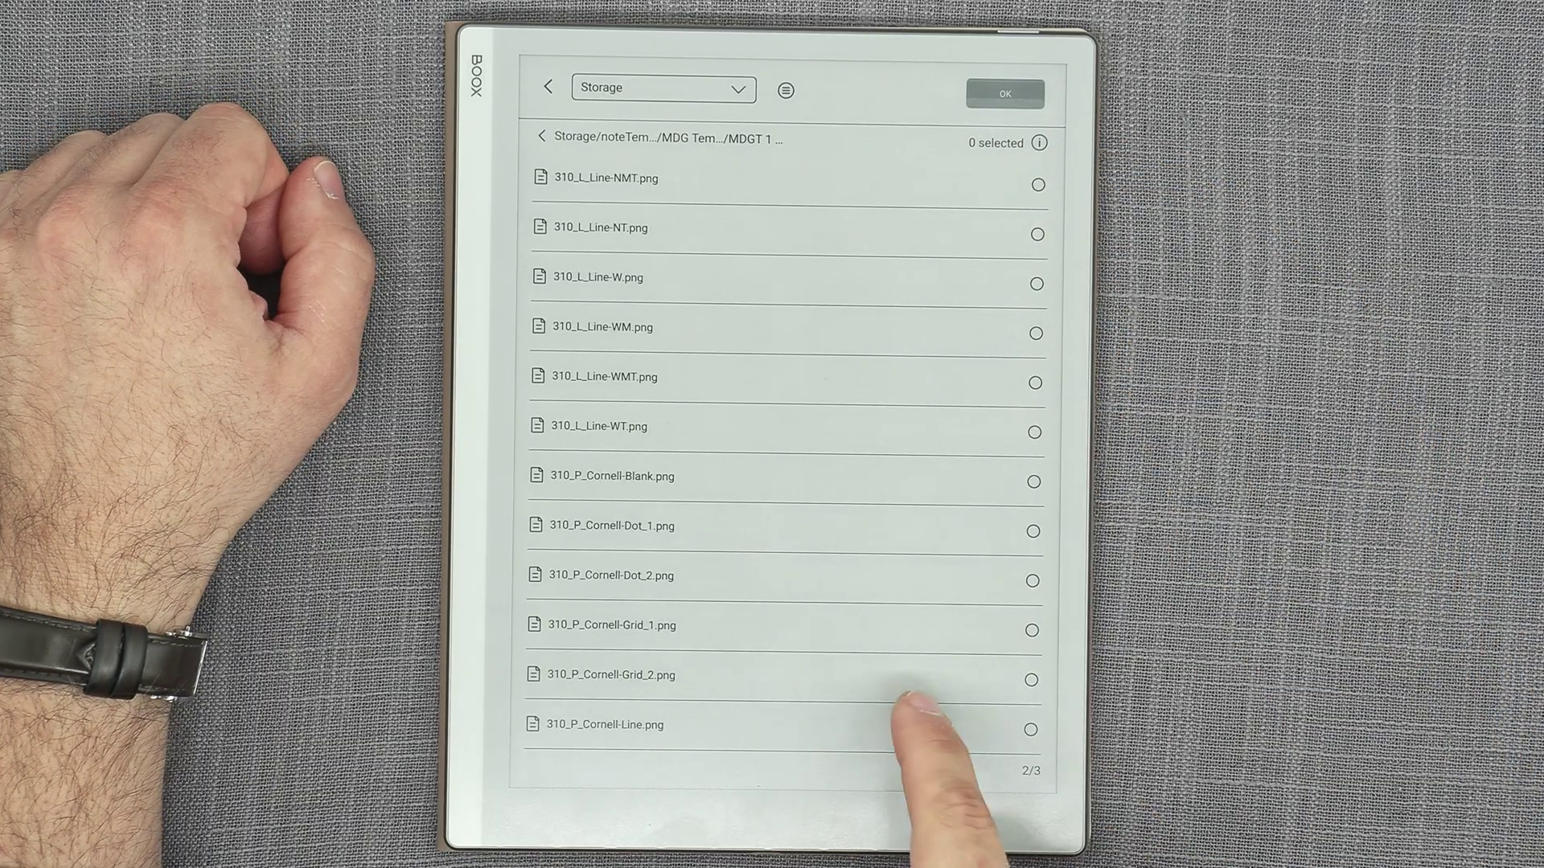
left_click_drag(741, 693, 965, 707)
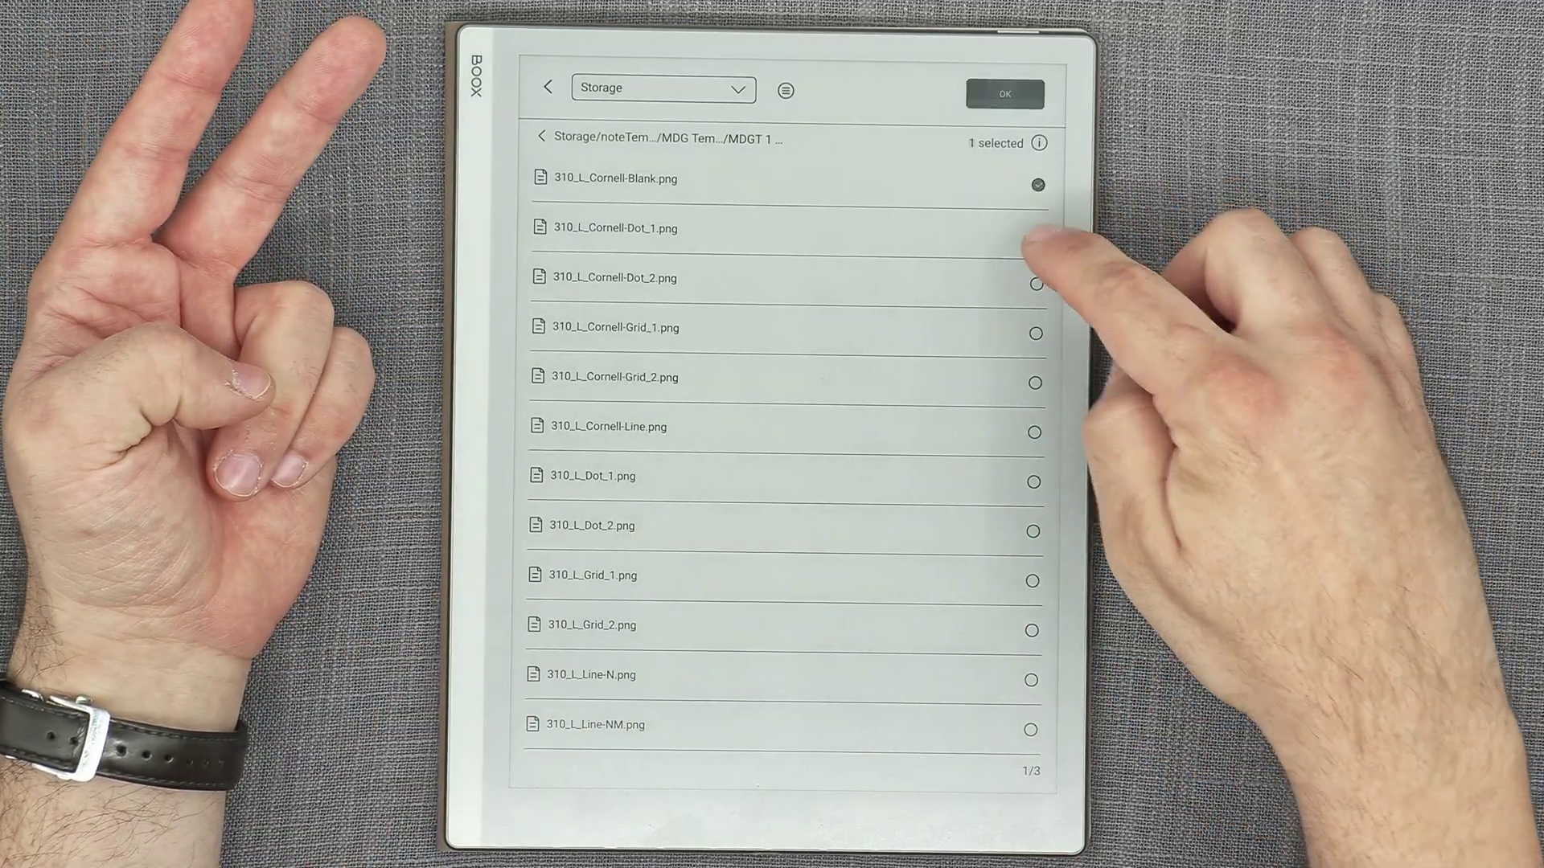
left_click(1036, 333)
left_click(1036, 283)
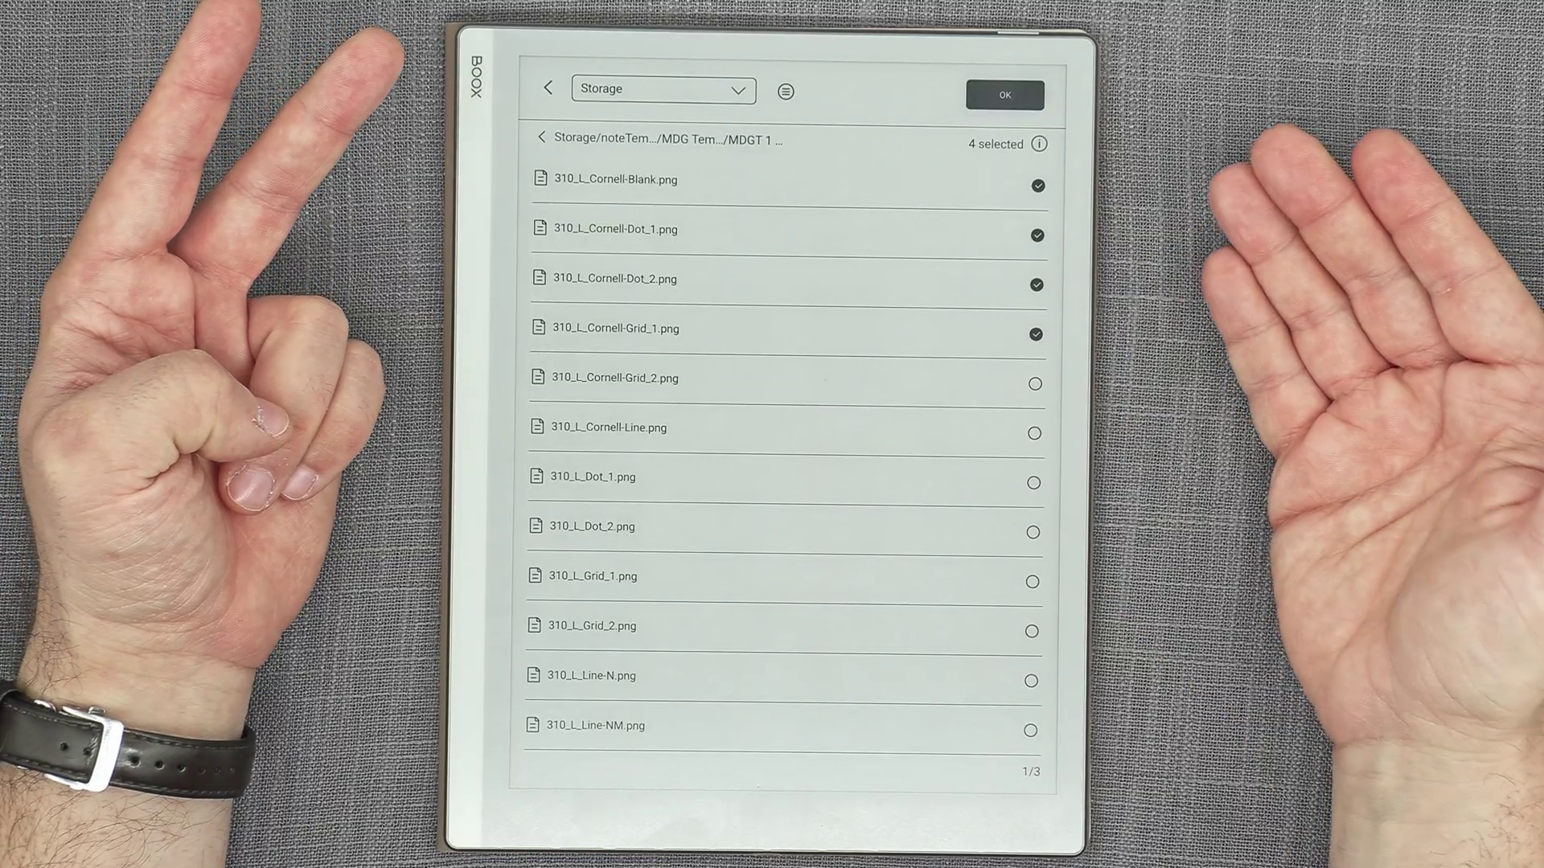
Replace the selection with 310_P_Cornell-Line.png, 310_P_Grid_1.png, 310_P_Line-W.png and 310_P_Line-WT.png and add them as custom templates.
scroll(999, 413, "down", 1)
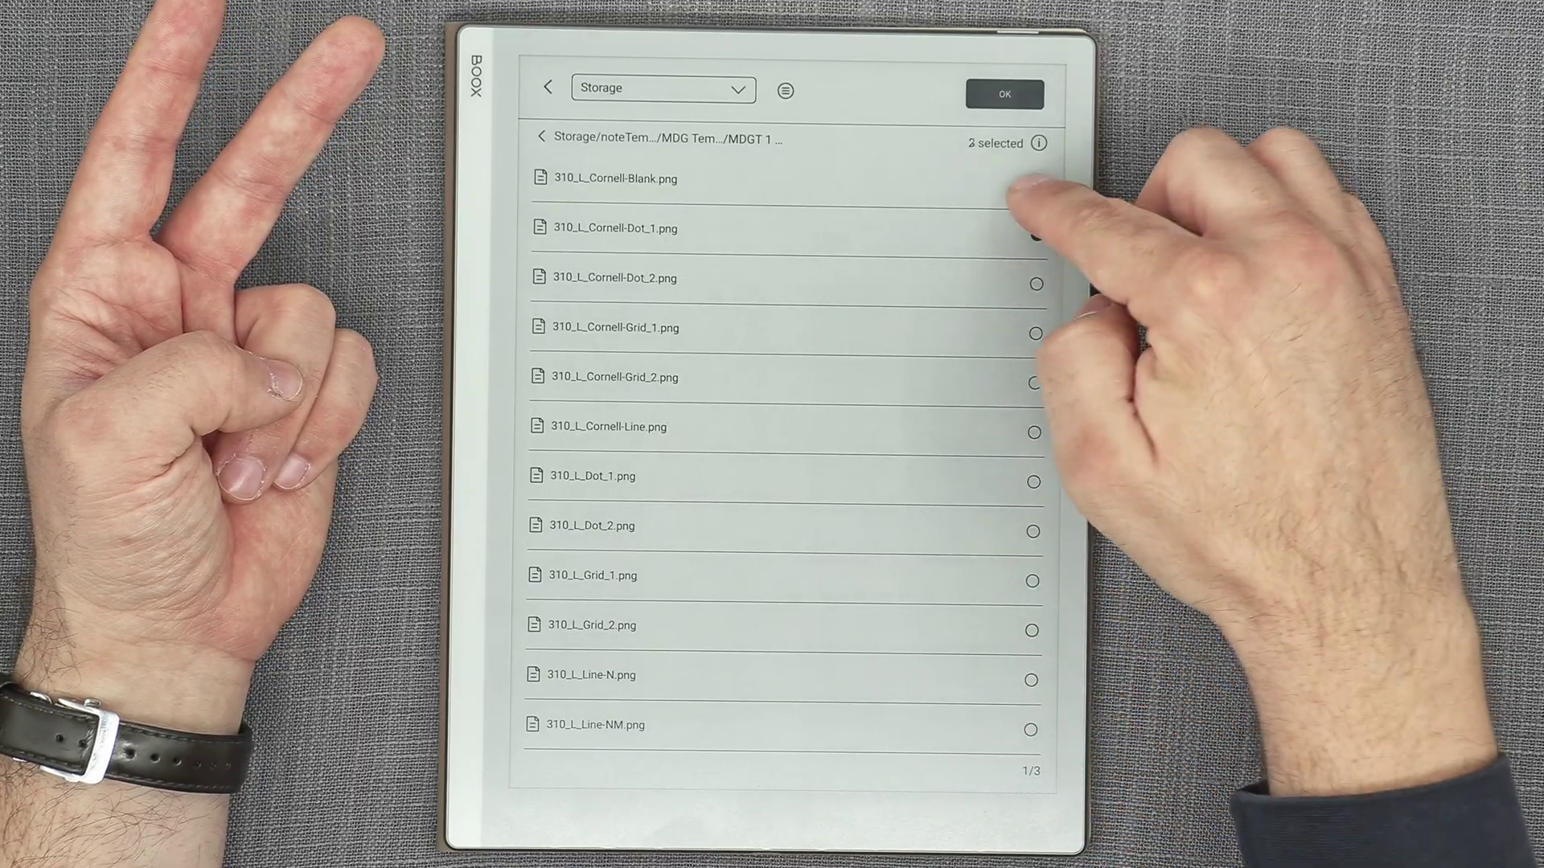
left_click(1035, 234)
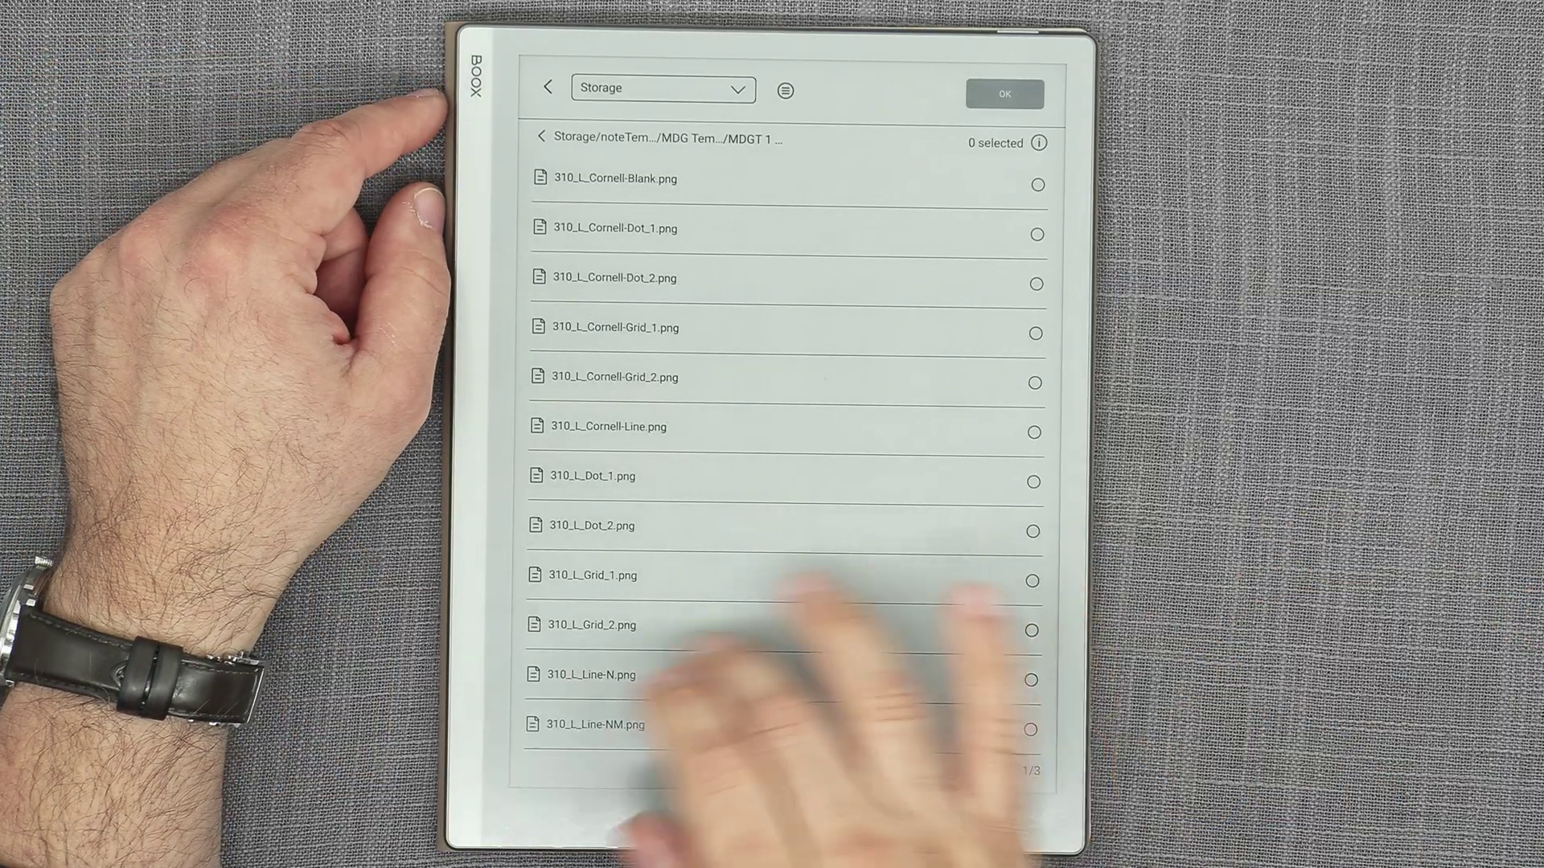
scroll(804, 683, "down", 1)
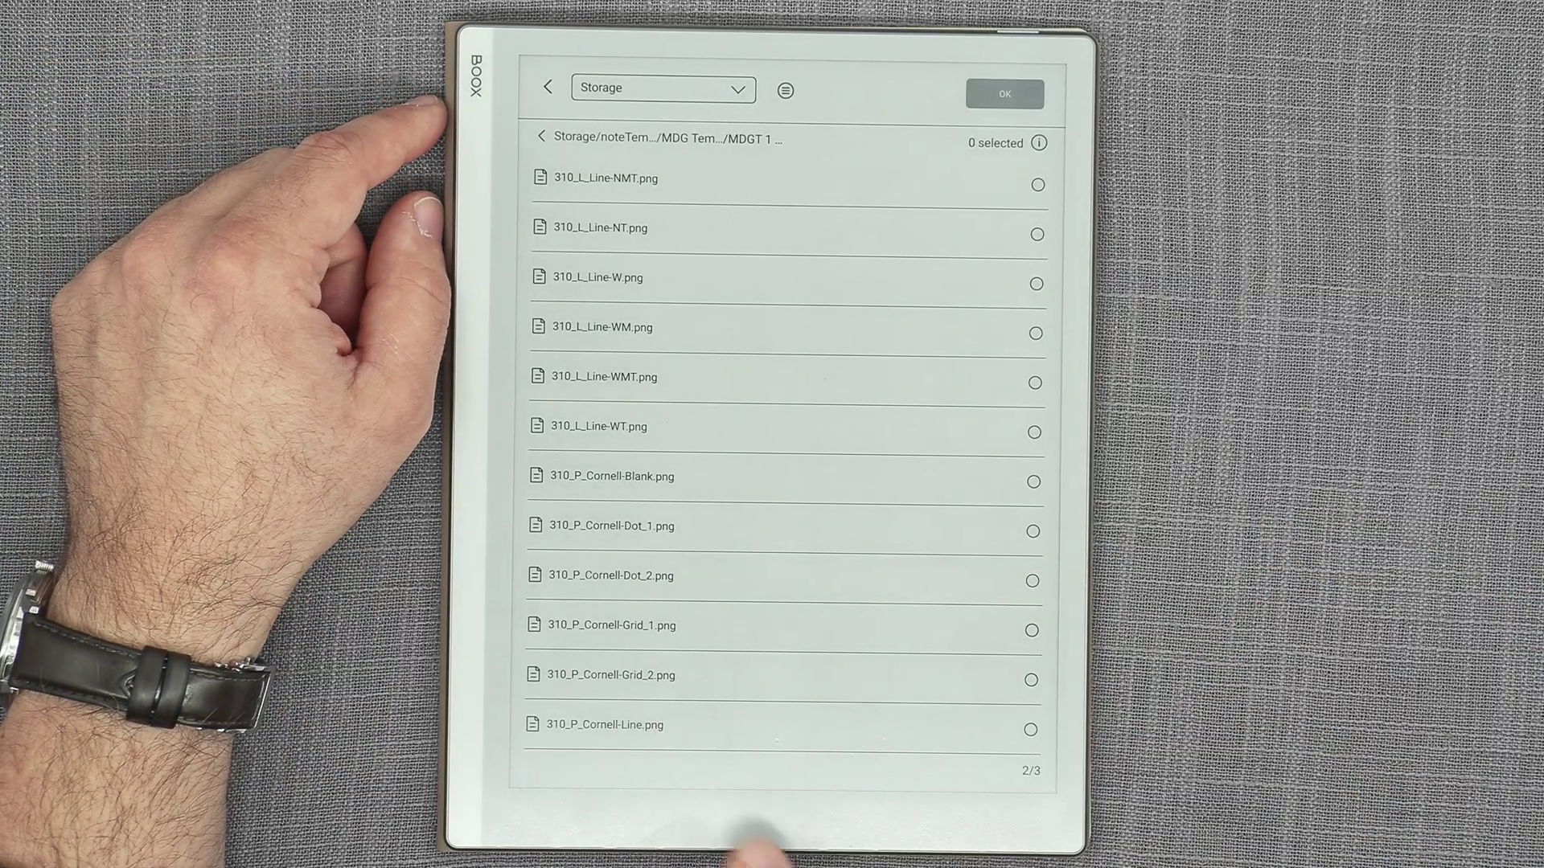
left_click(1030, 728)
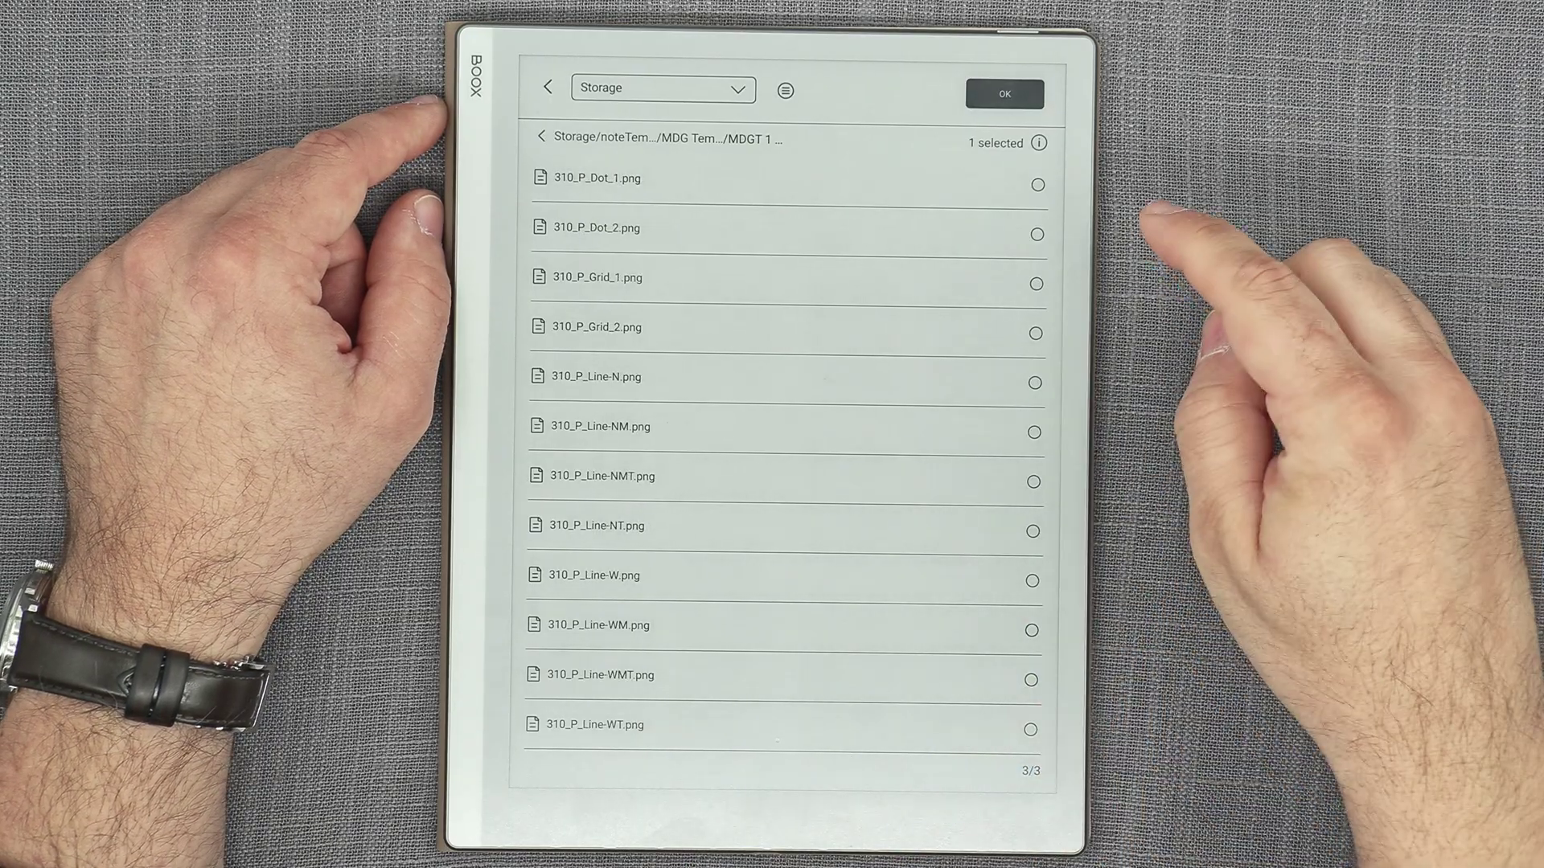
scroll(1037, 306, "down", 1)
left_click(1037, 284)
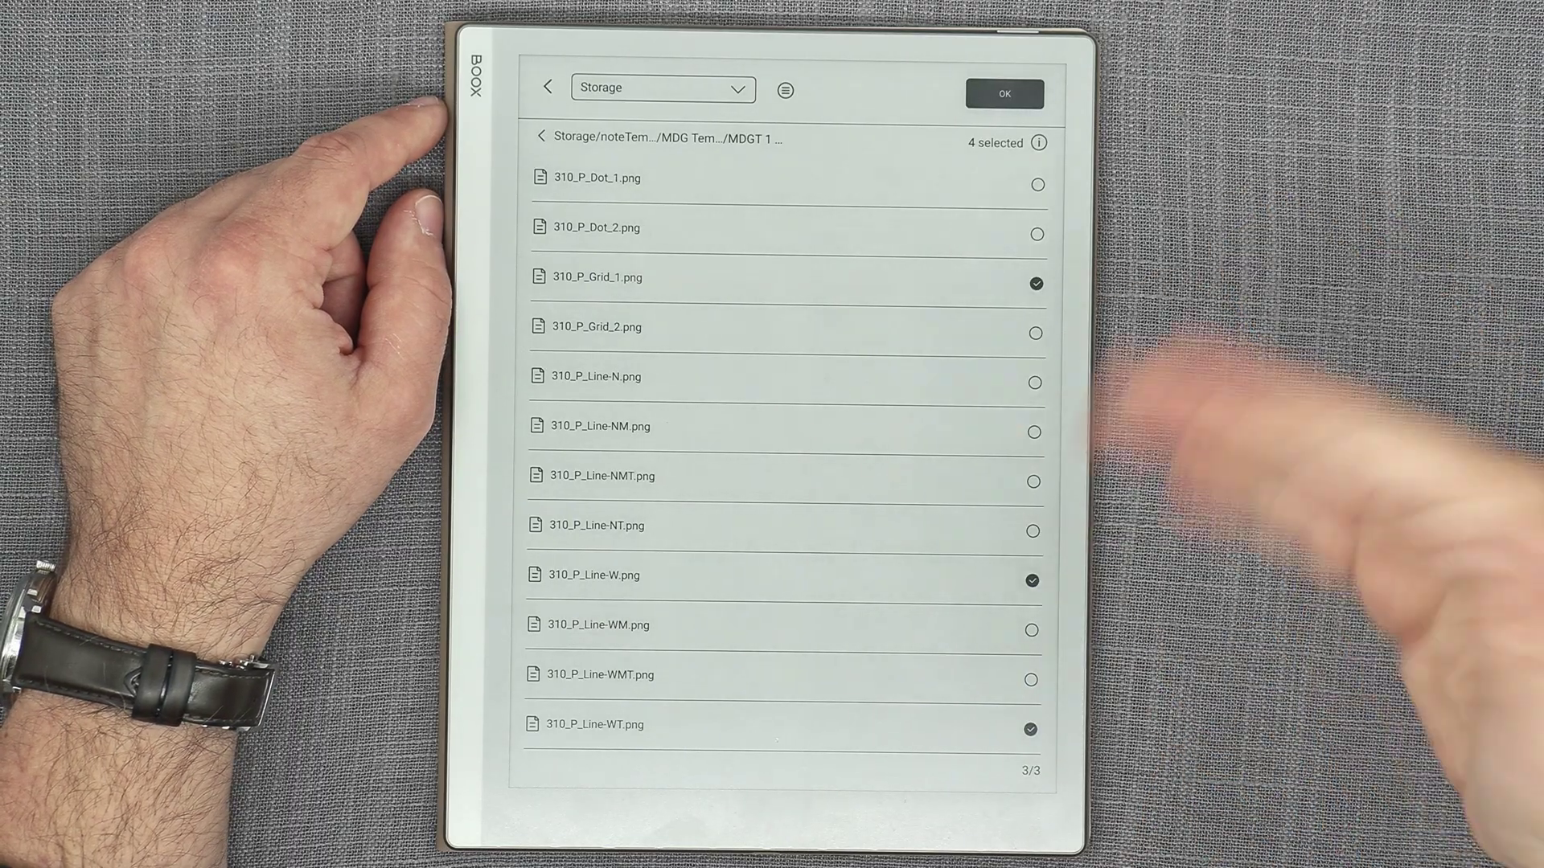
left_click(1004, 94)
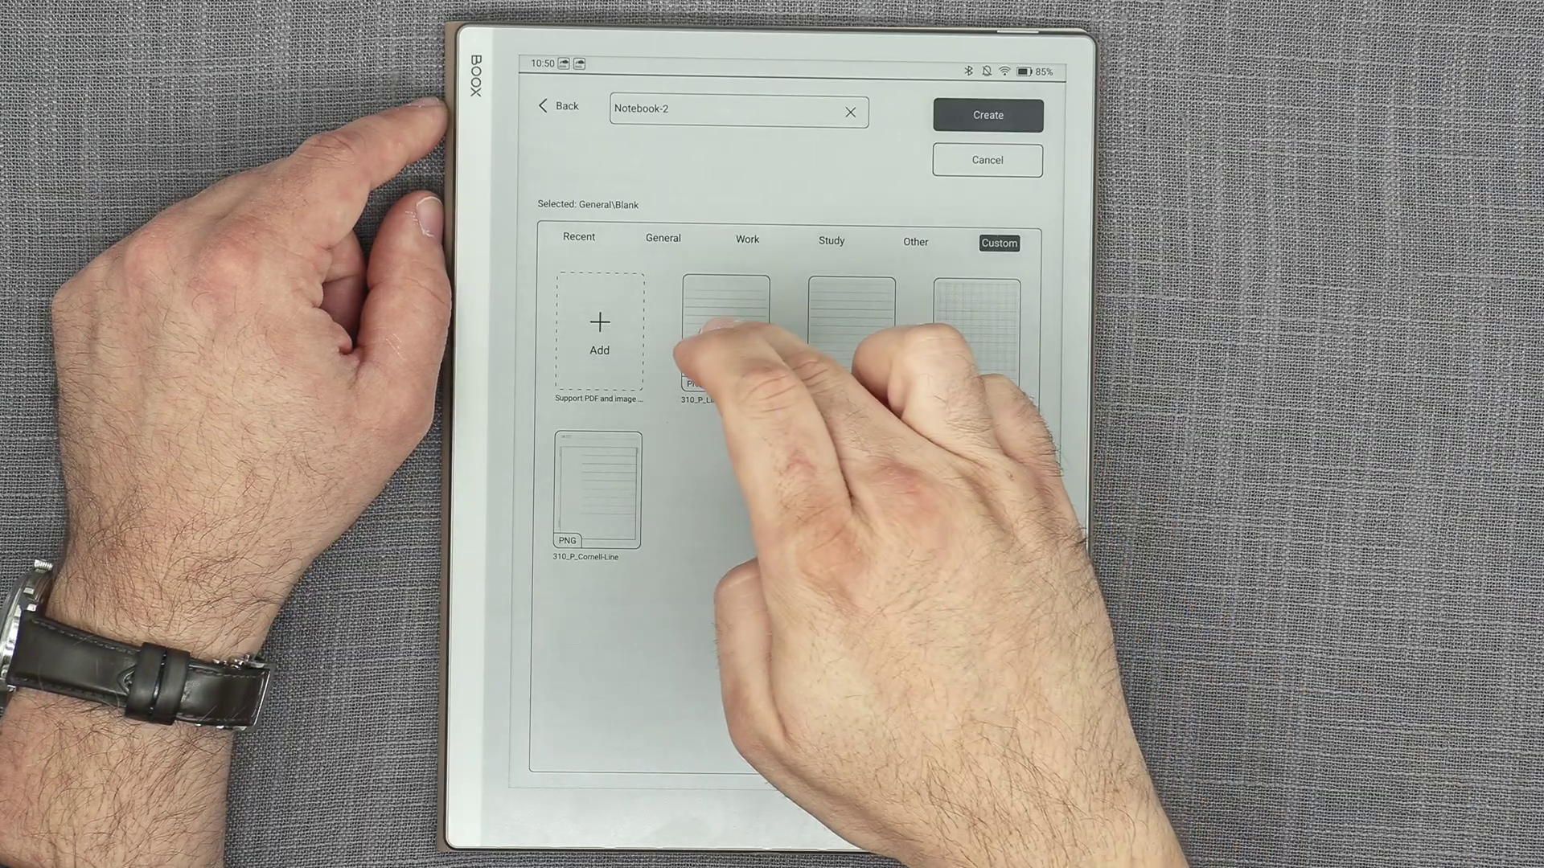
Create Notebook-2 with the 310_P_Line-WT template and change the current page's template to 310_P_Grid_1.
left_click(725, 334)
left_click(988, 115)
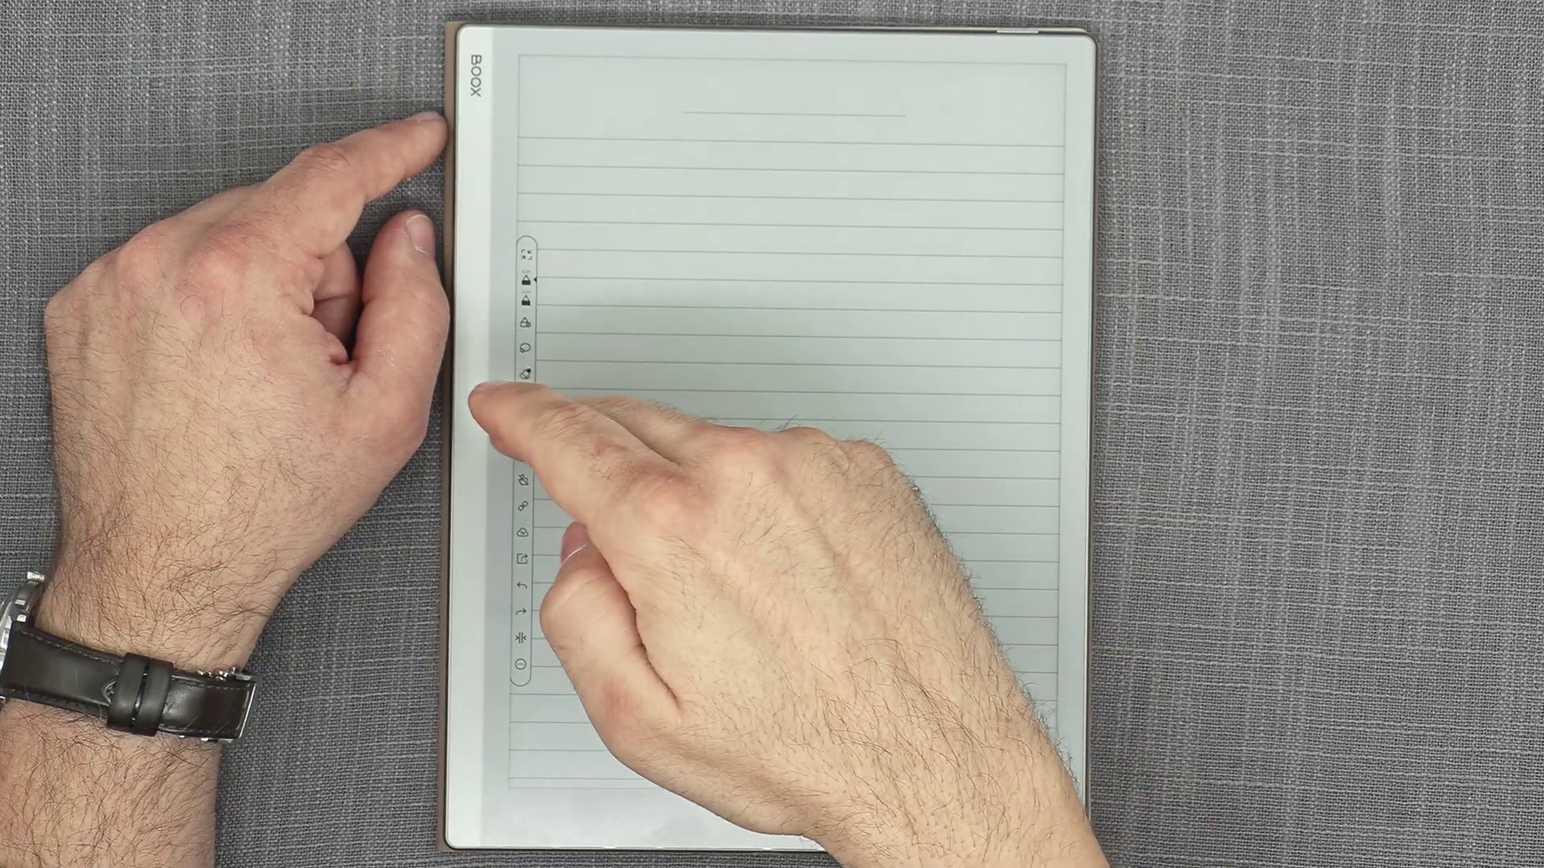
left_click(525, 427)
left_click(650, 519)
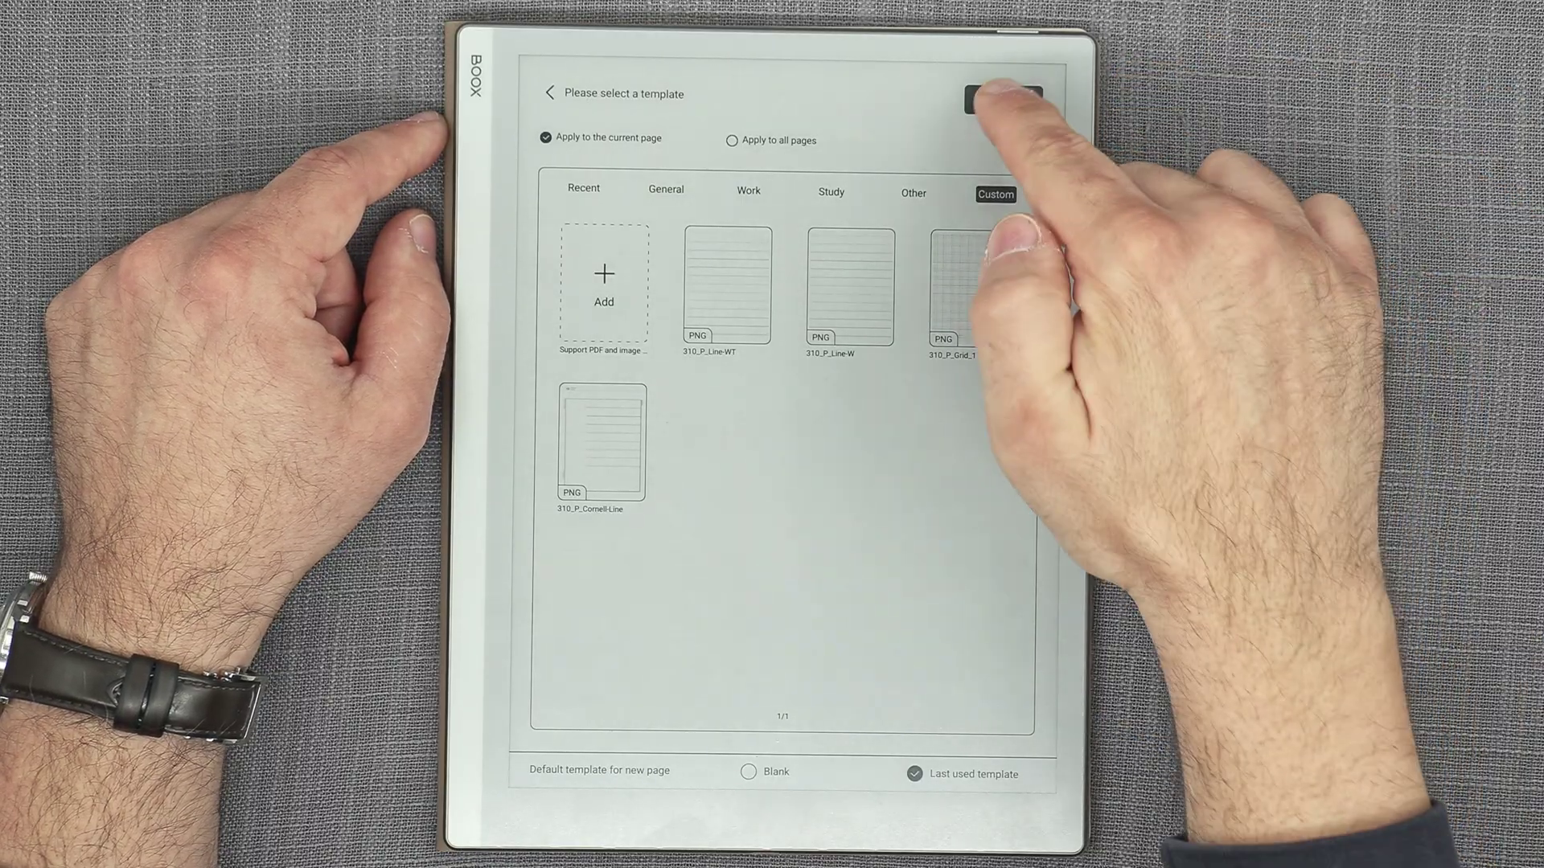
left_click(1001, 98)
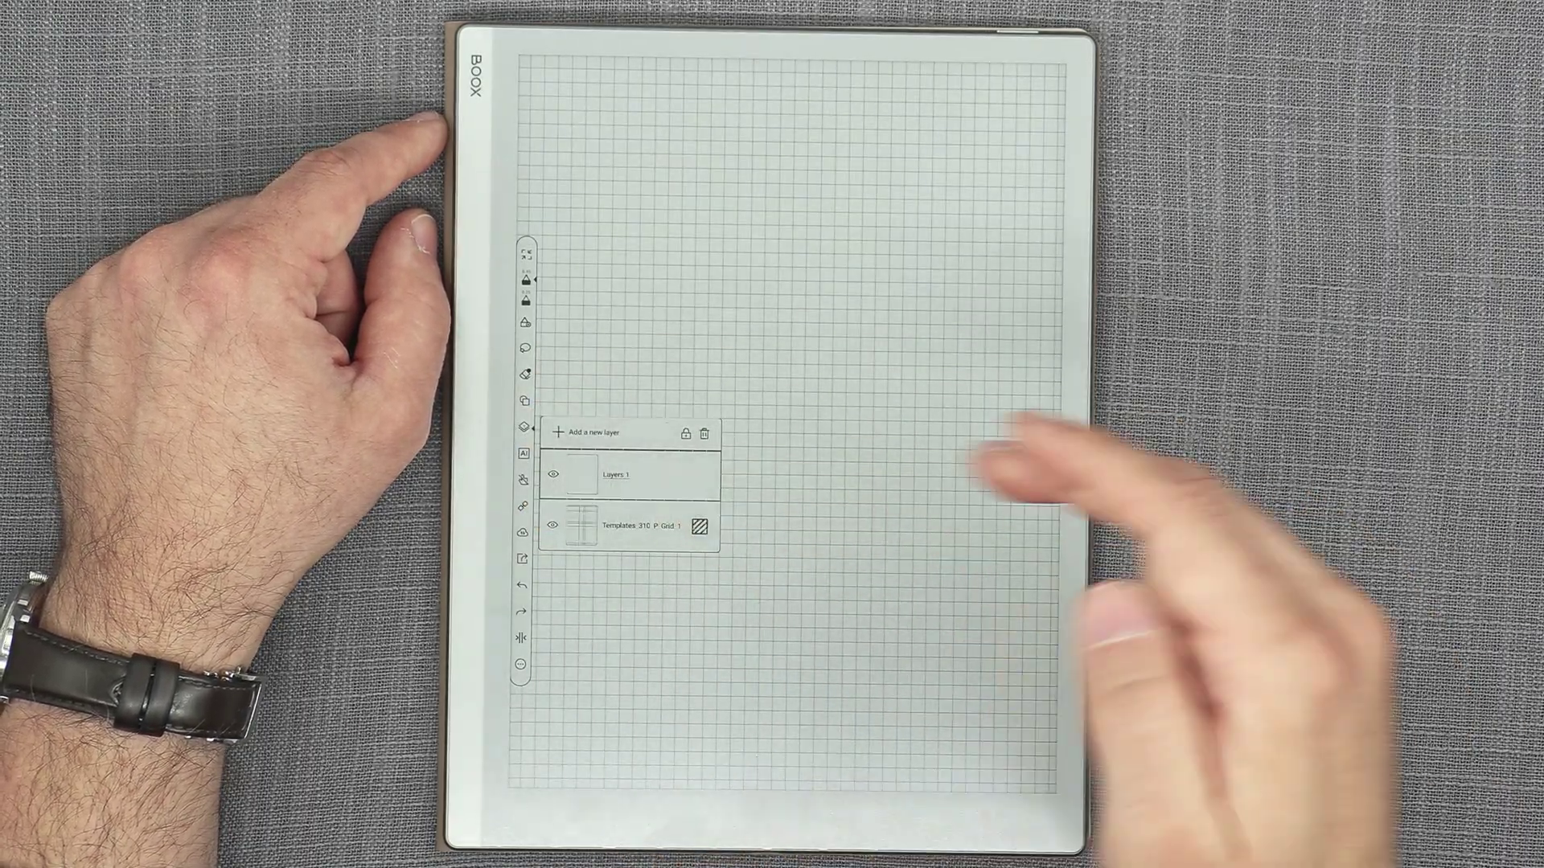
Reopen the template selection from the page's template layer and confirm the custom template 310_P_Grid_1.
left_click(699, 527)
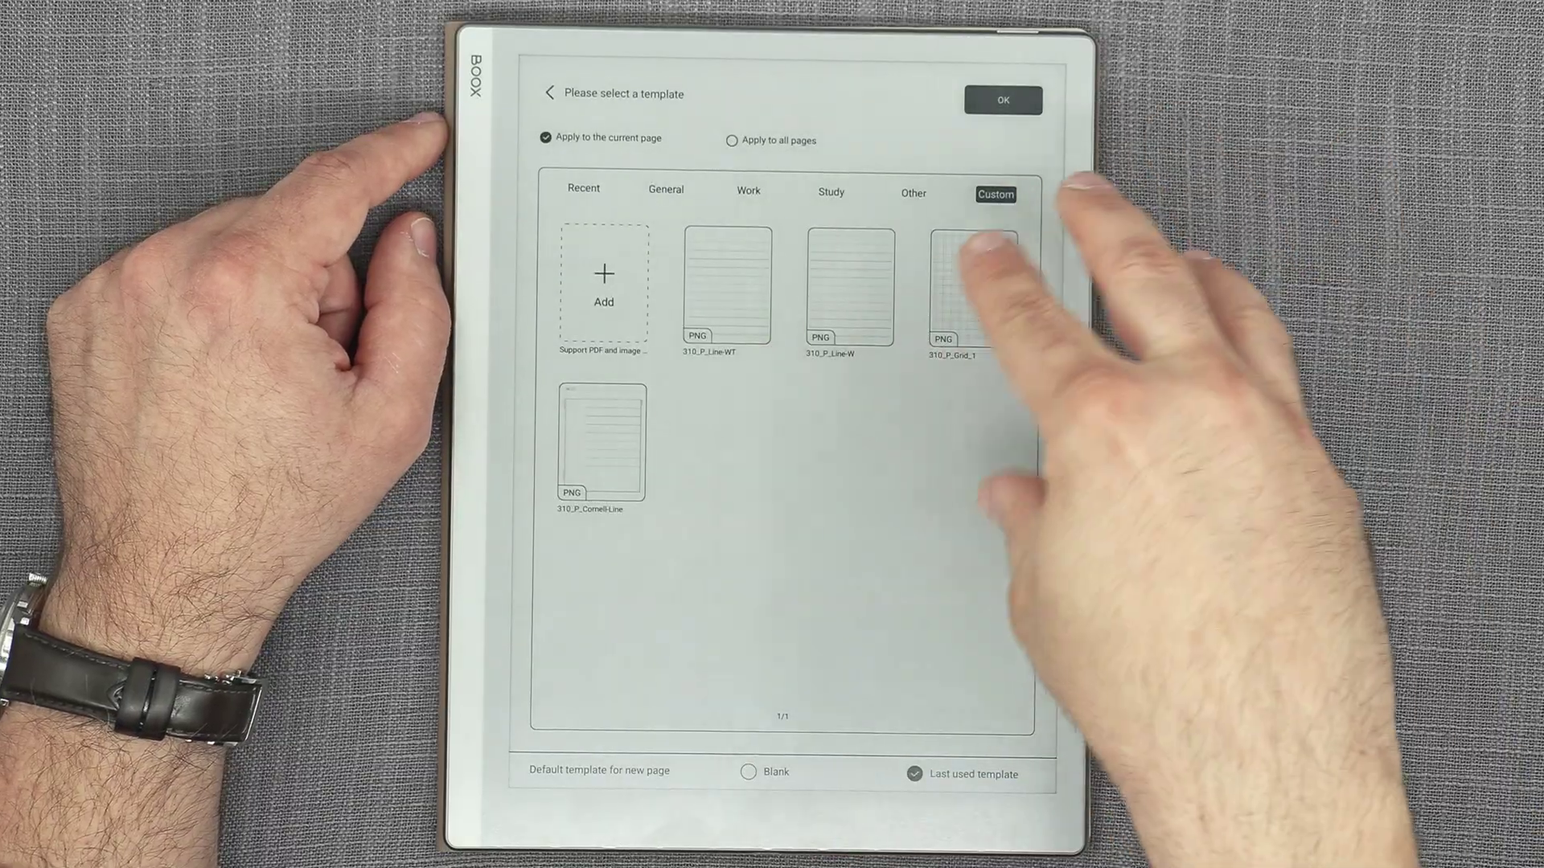
left_click(976, 265)
left_click(602, 442)
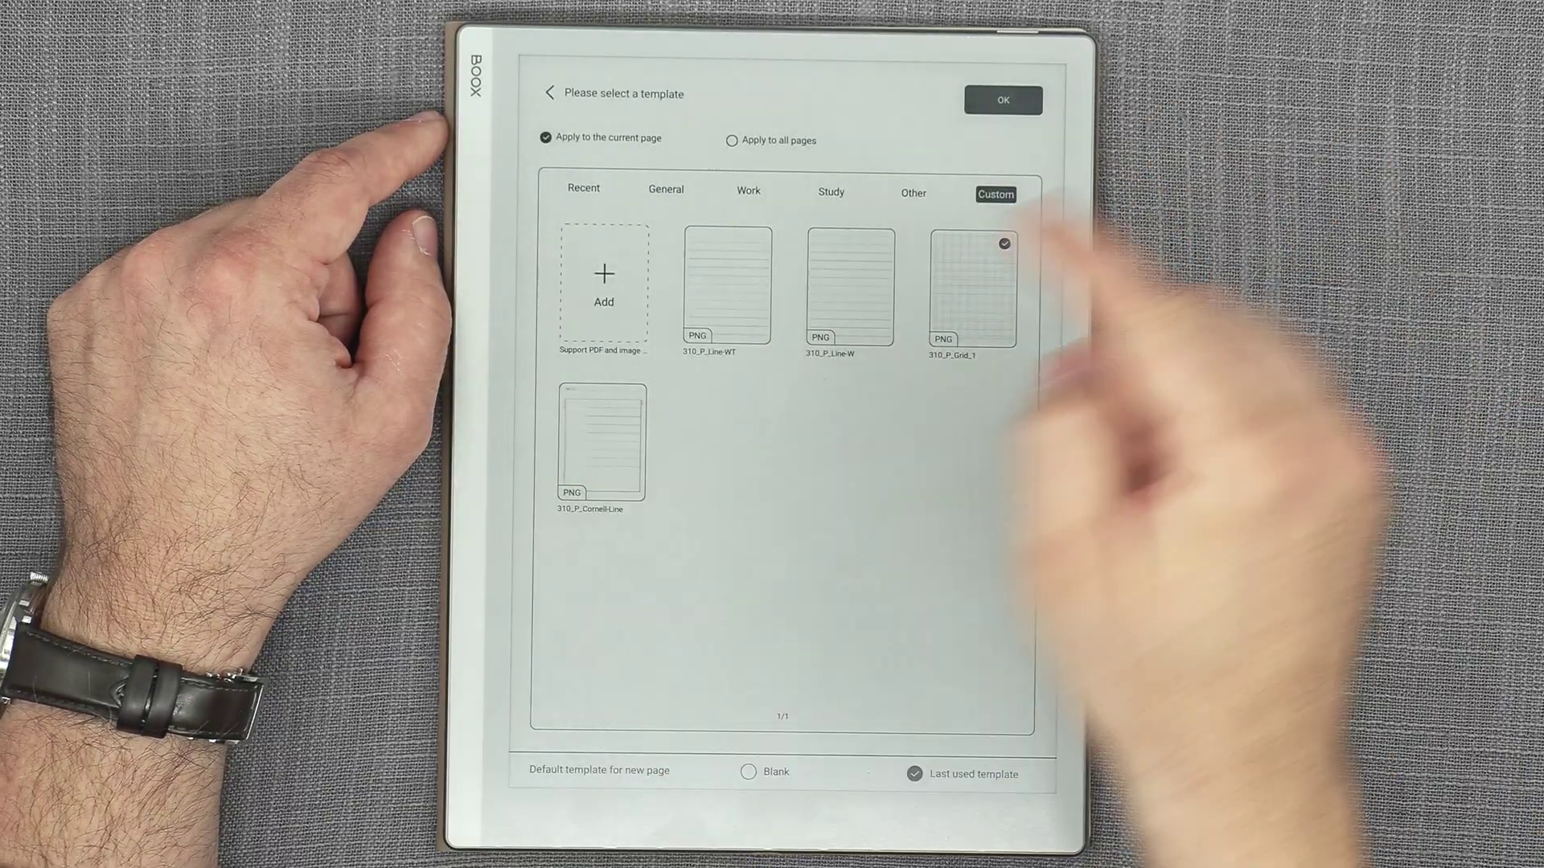
left_click(1002, 99)
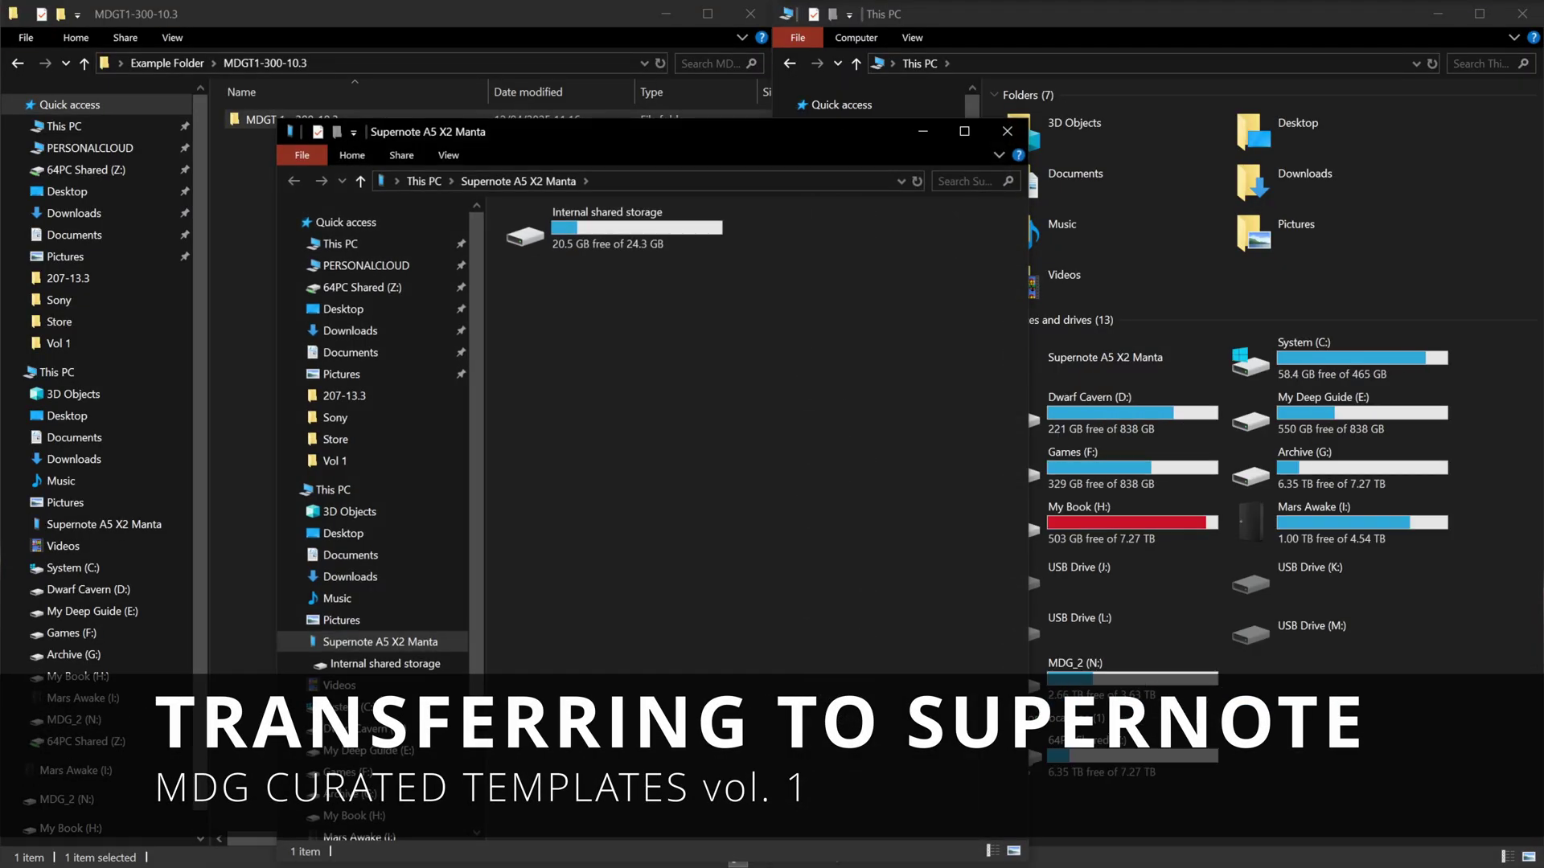
Switch to File Explorer, place the Supernote window beside the source folder and browse it to Internal shared storage > MyStyle > MDG Templates.
key("super+Right")
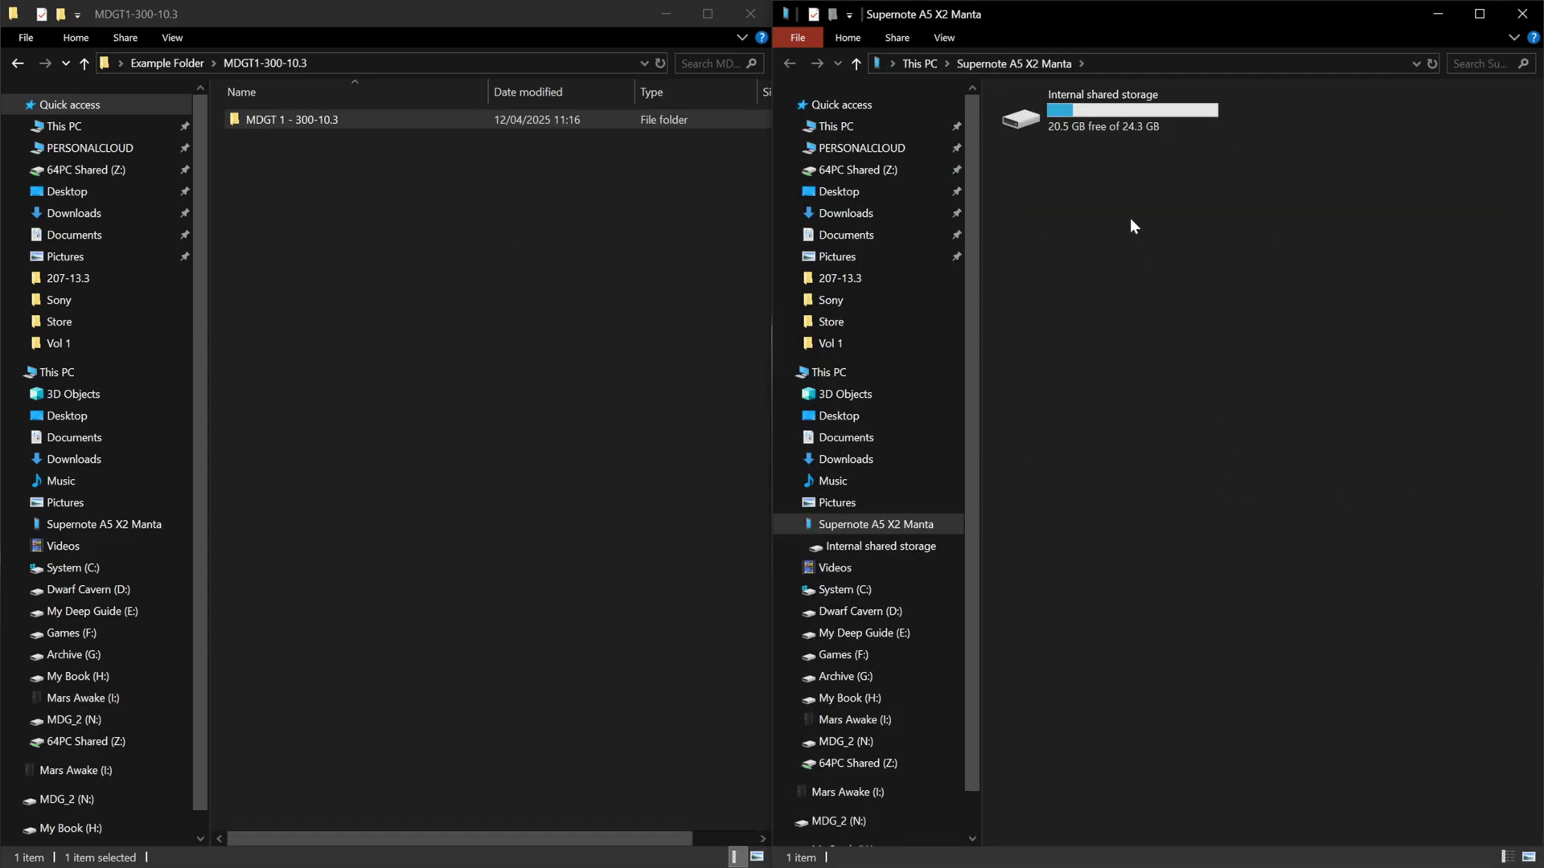
double_click(1113, 115)
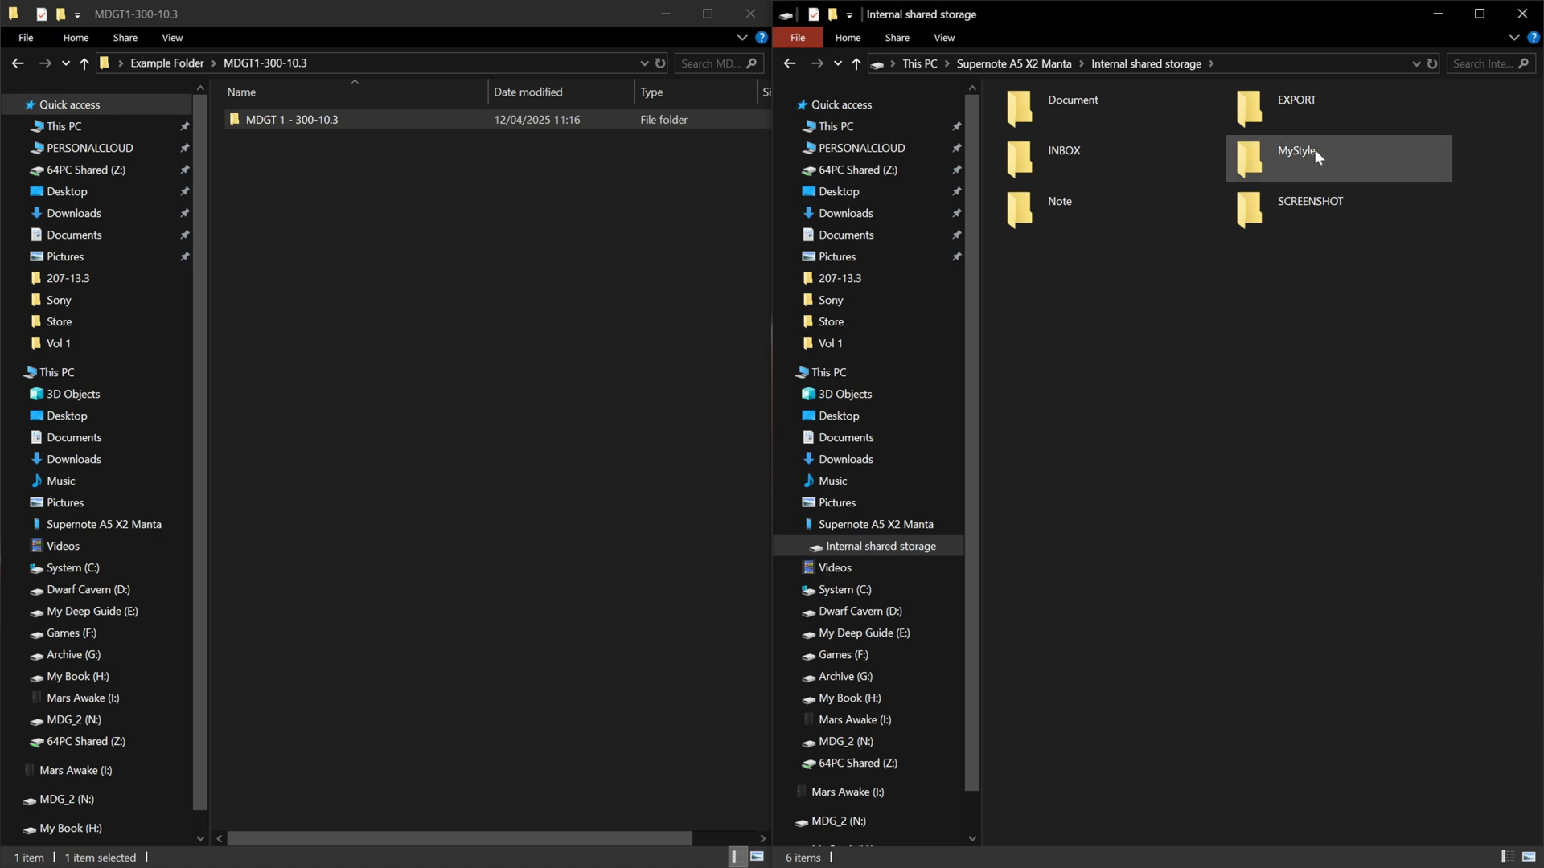
left_click(1285, 161)
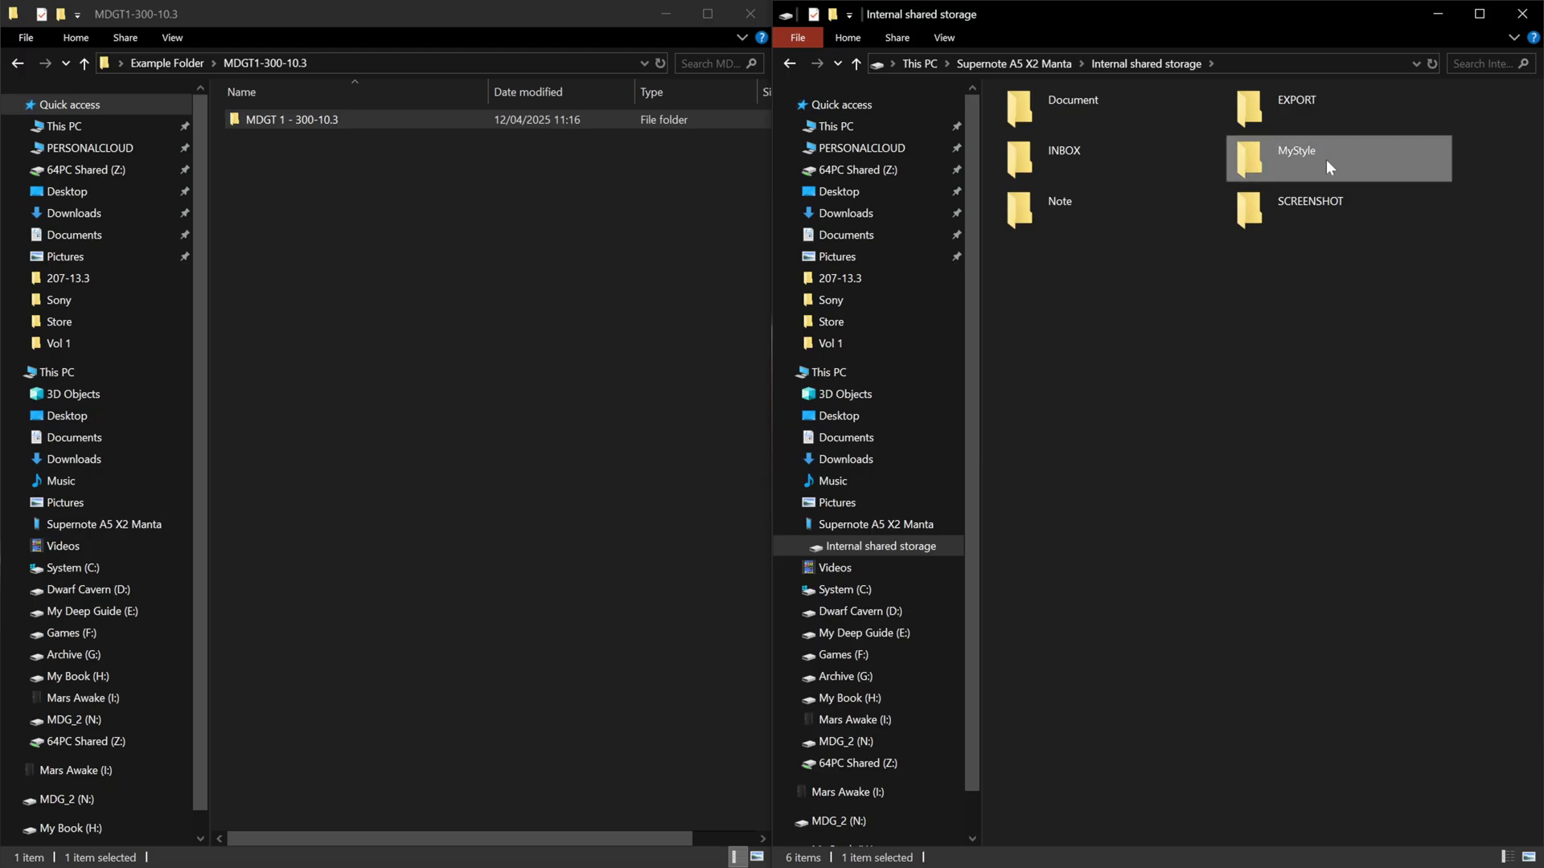
double_click(1294, 161)
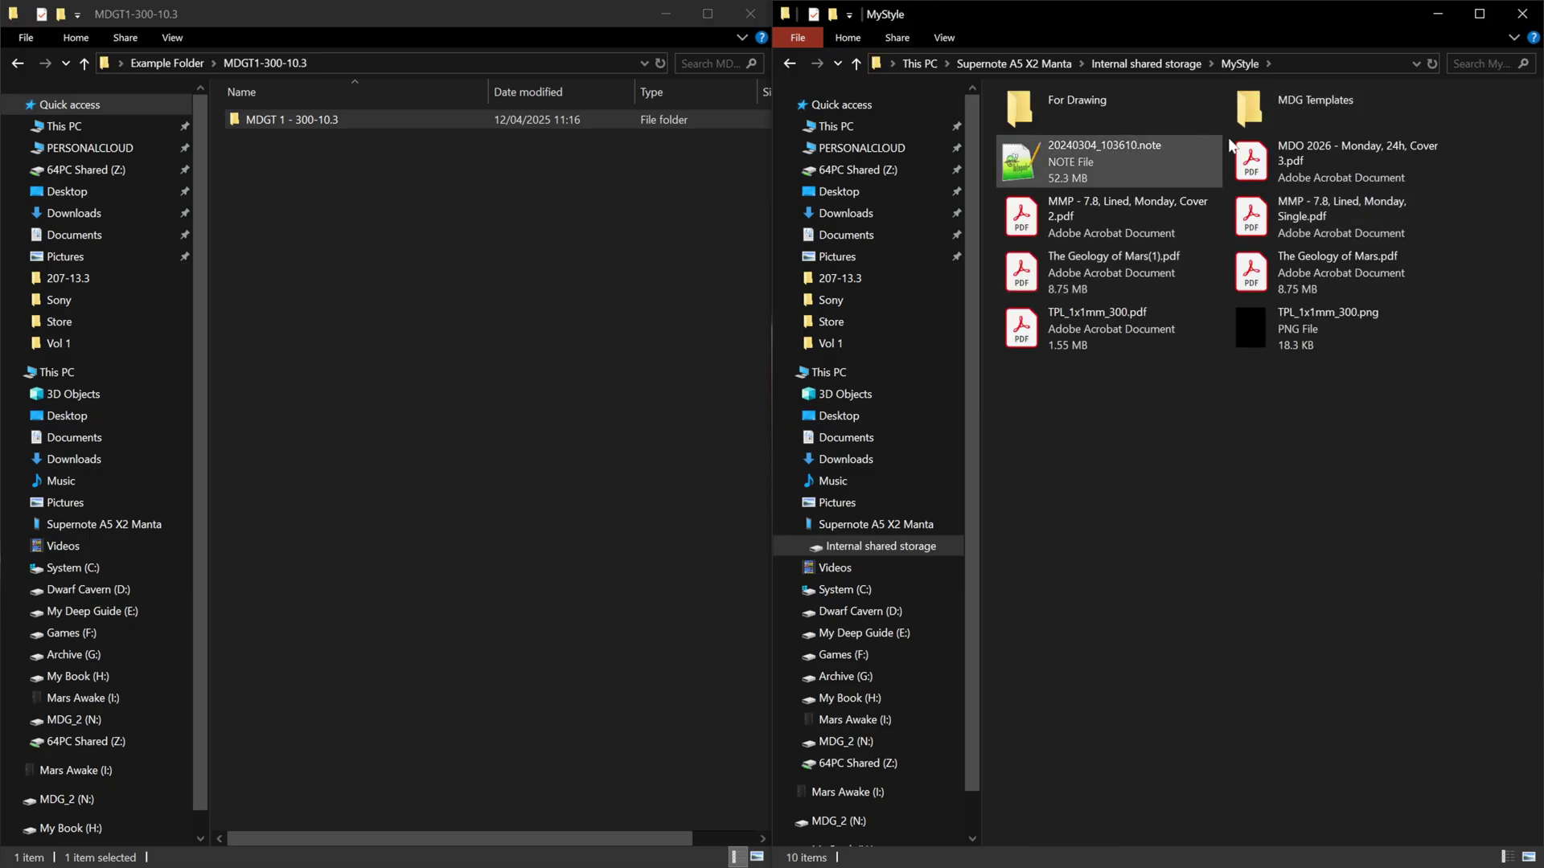
double_click(1317, 109)
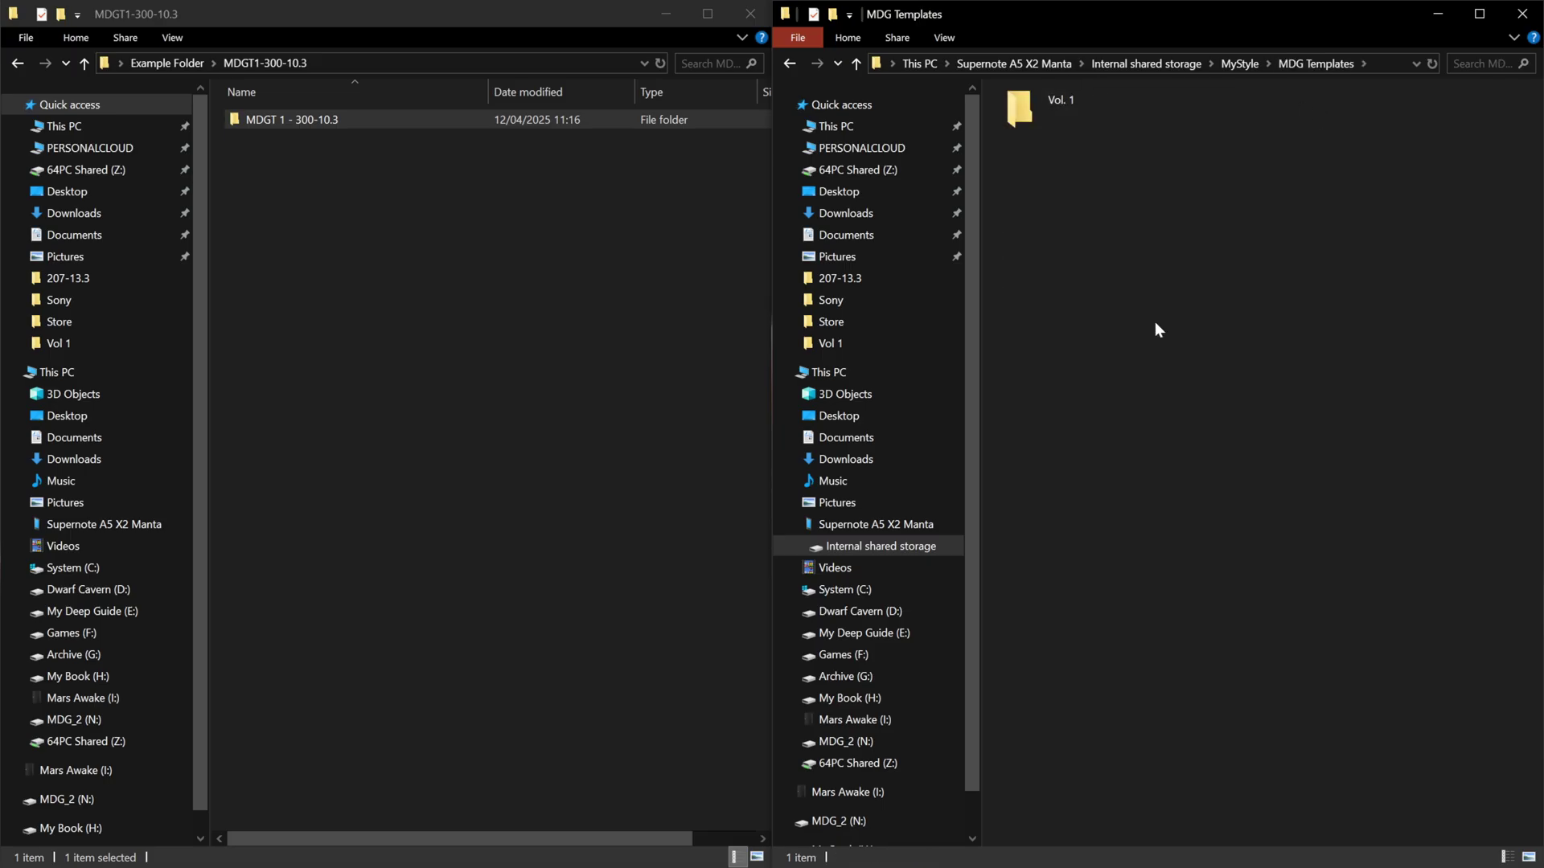
Create a folder named Demonstration Video in MDG Templates and copy the MDGT 1 - 300-10.3 folder into it.
key("ctrl+shift+n")
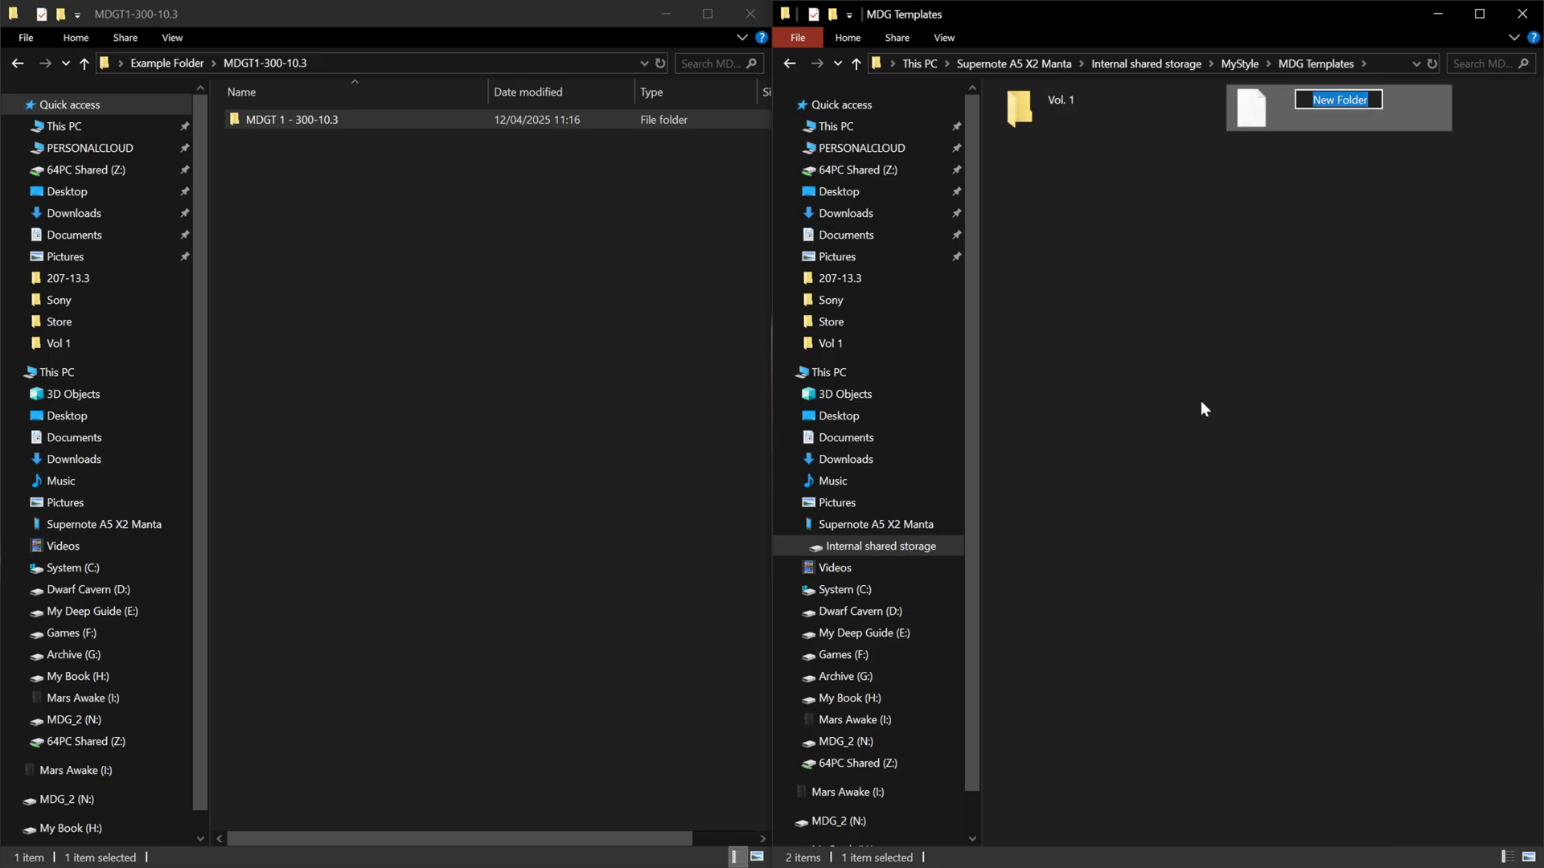
type("Demon")
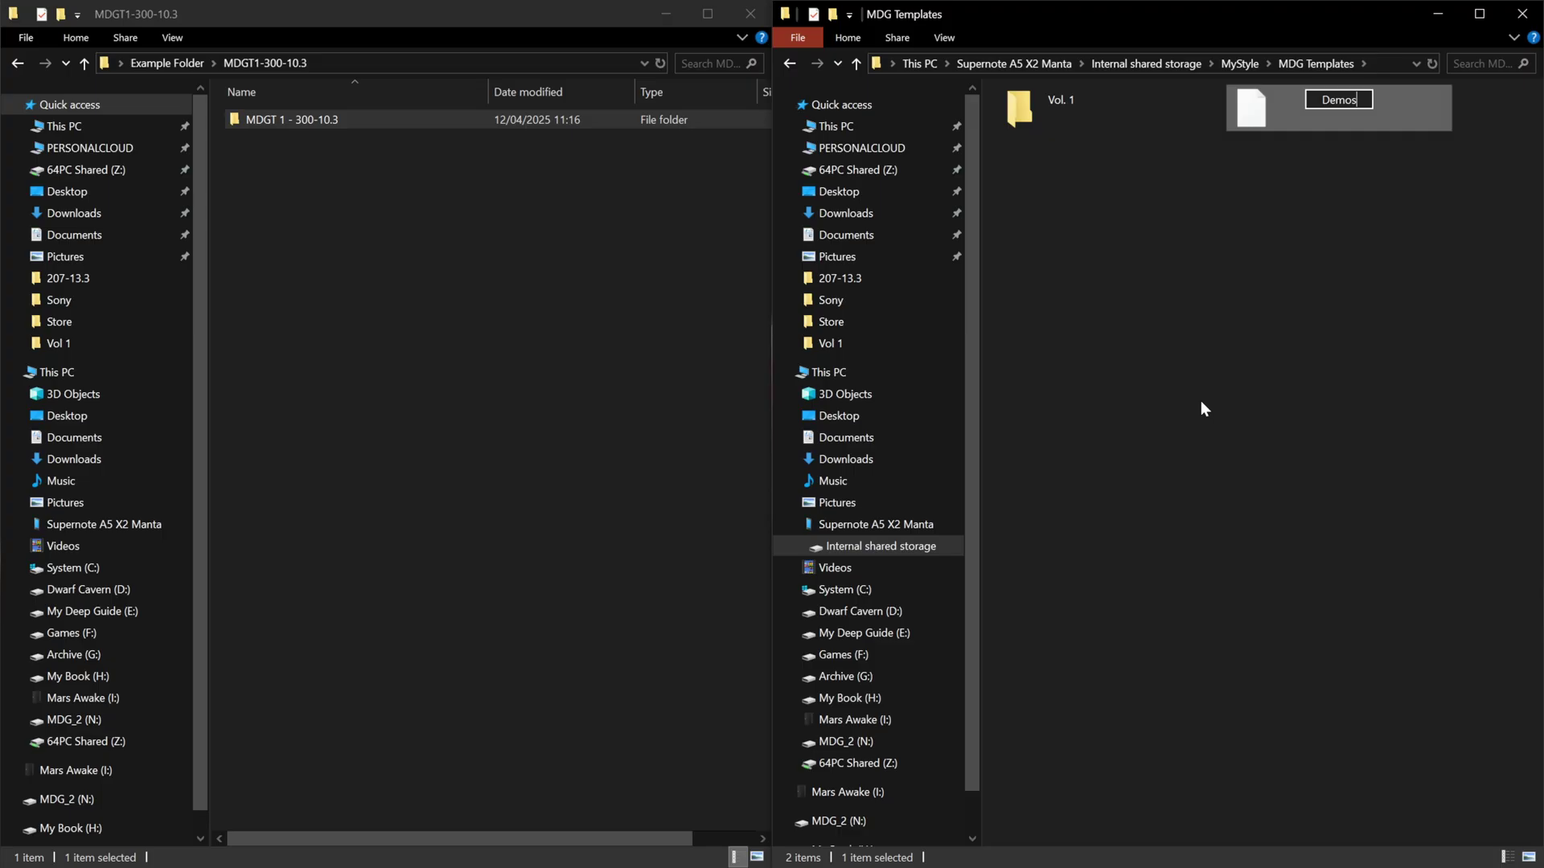
type("stration Video")
key("Return")
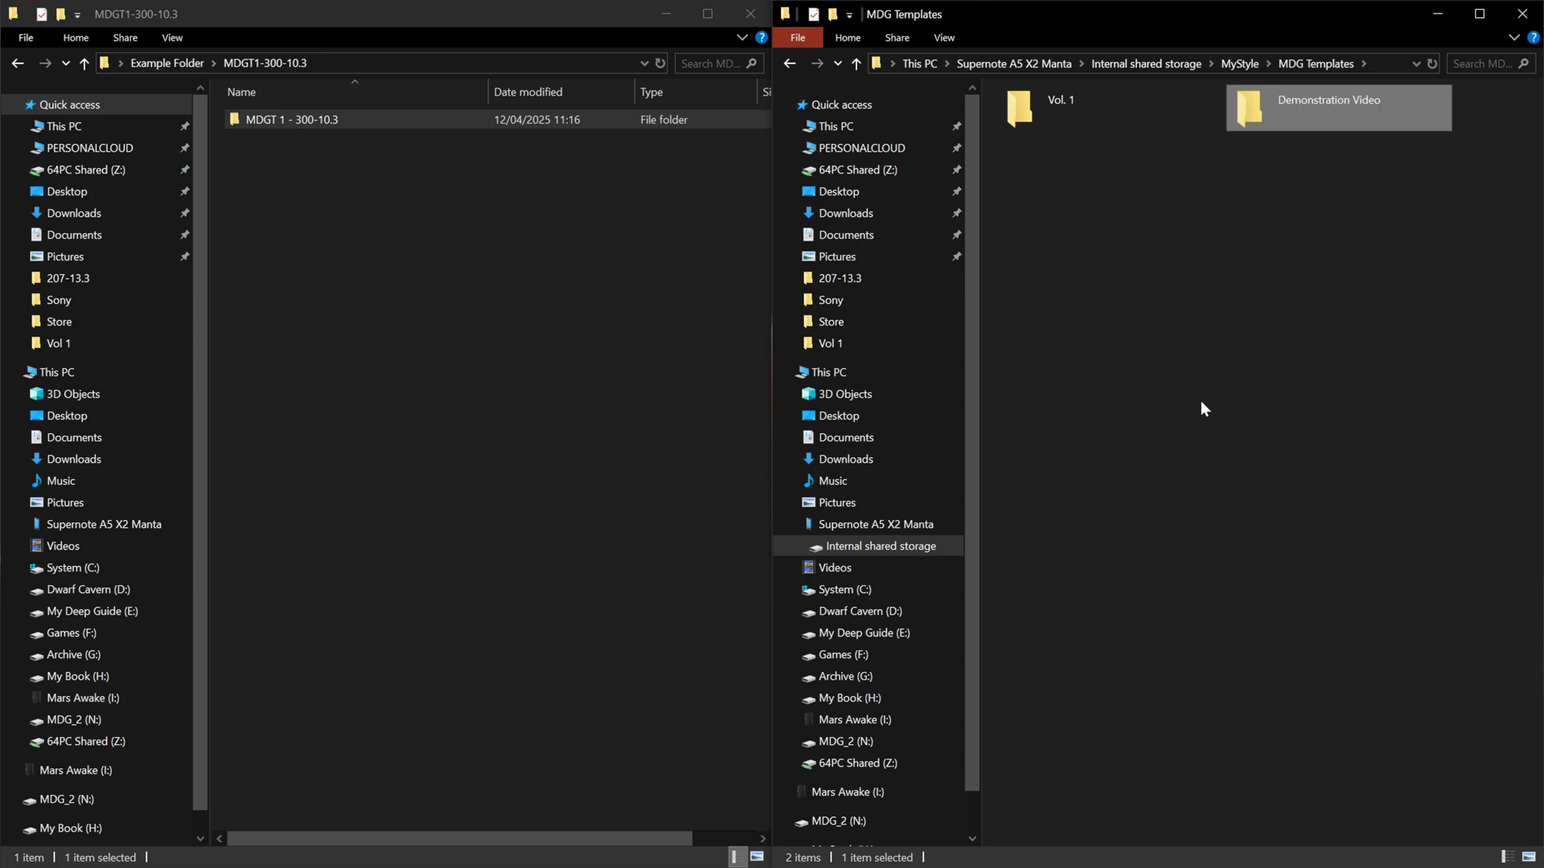
double_click(1310, 114)
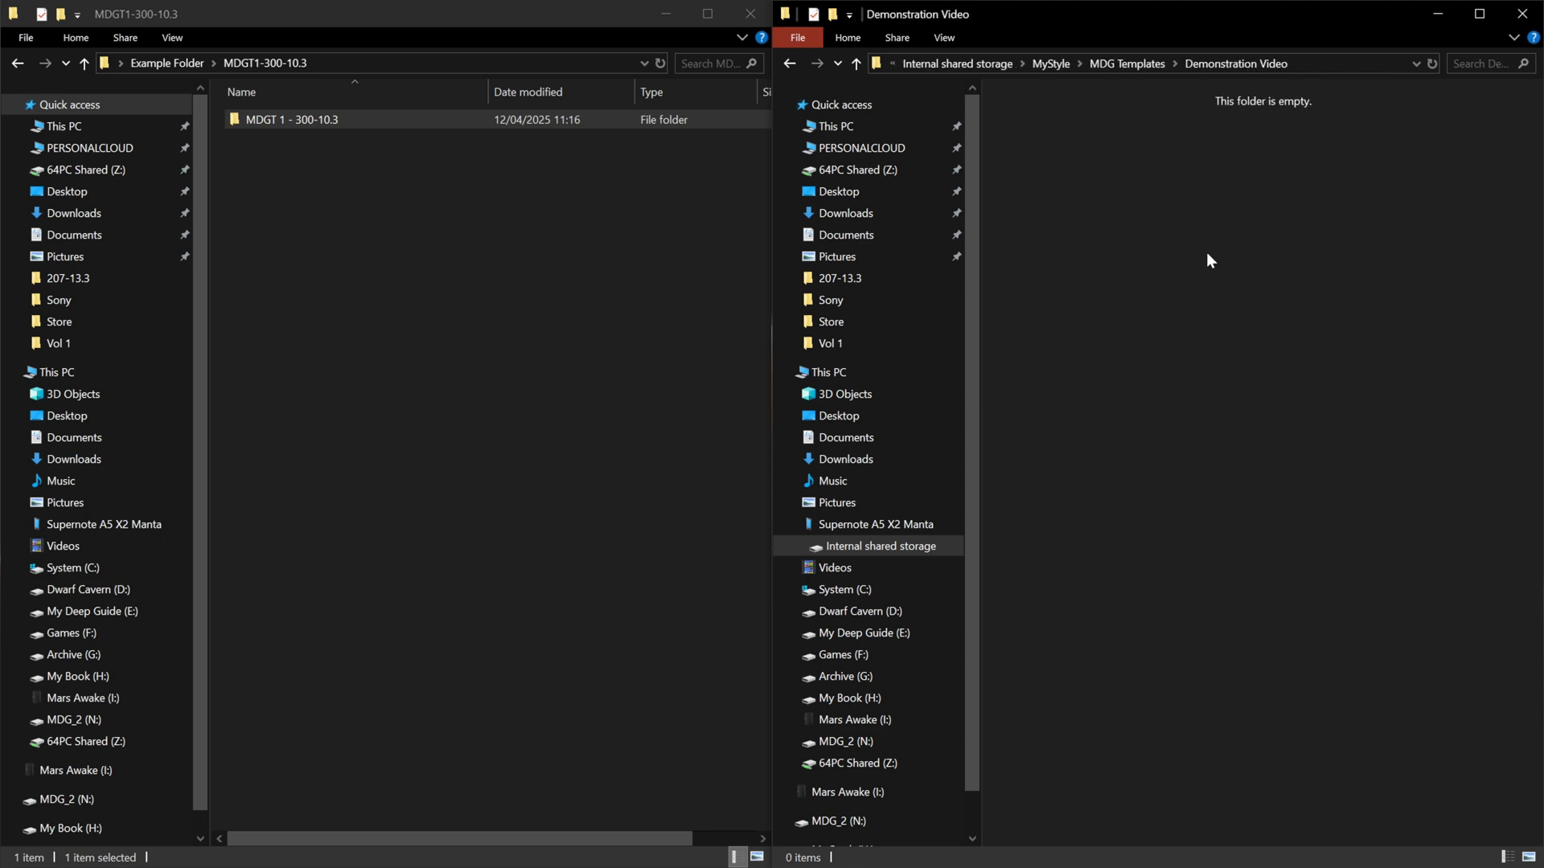
left_click_drag(309, 124, 1237, 292)
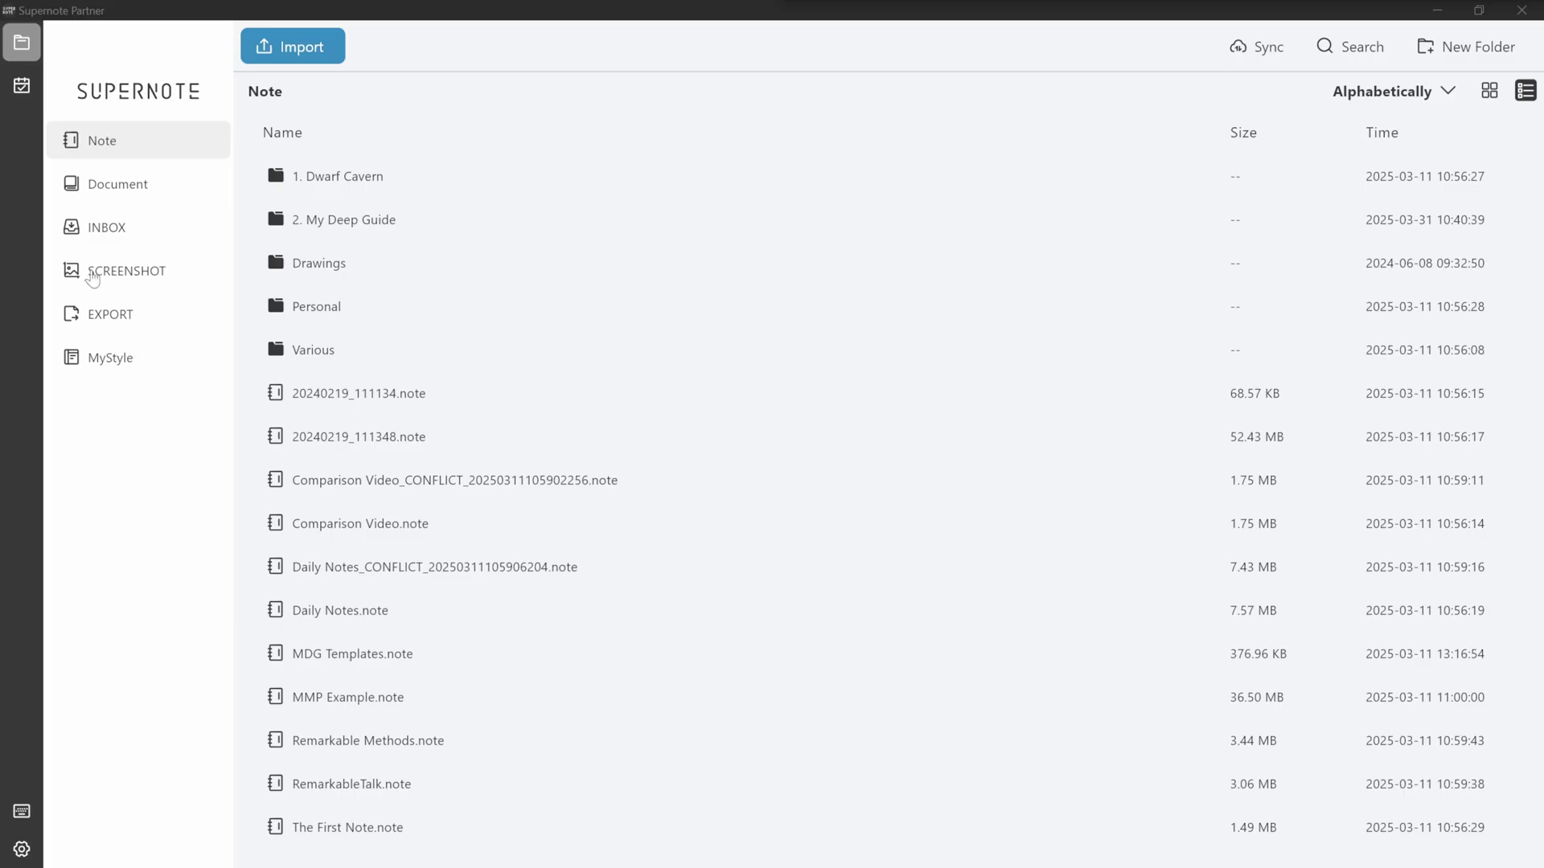
Switch to Supernote Partner, create a folder named Partner Example in MyStyle > MDG Templates and open it.
left_click(123, 367)
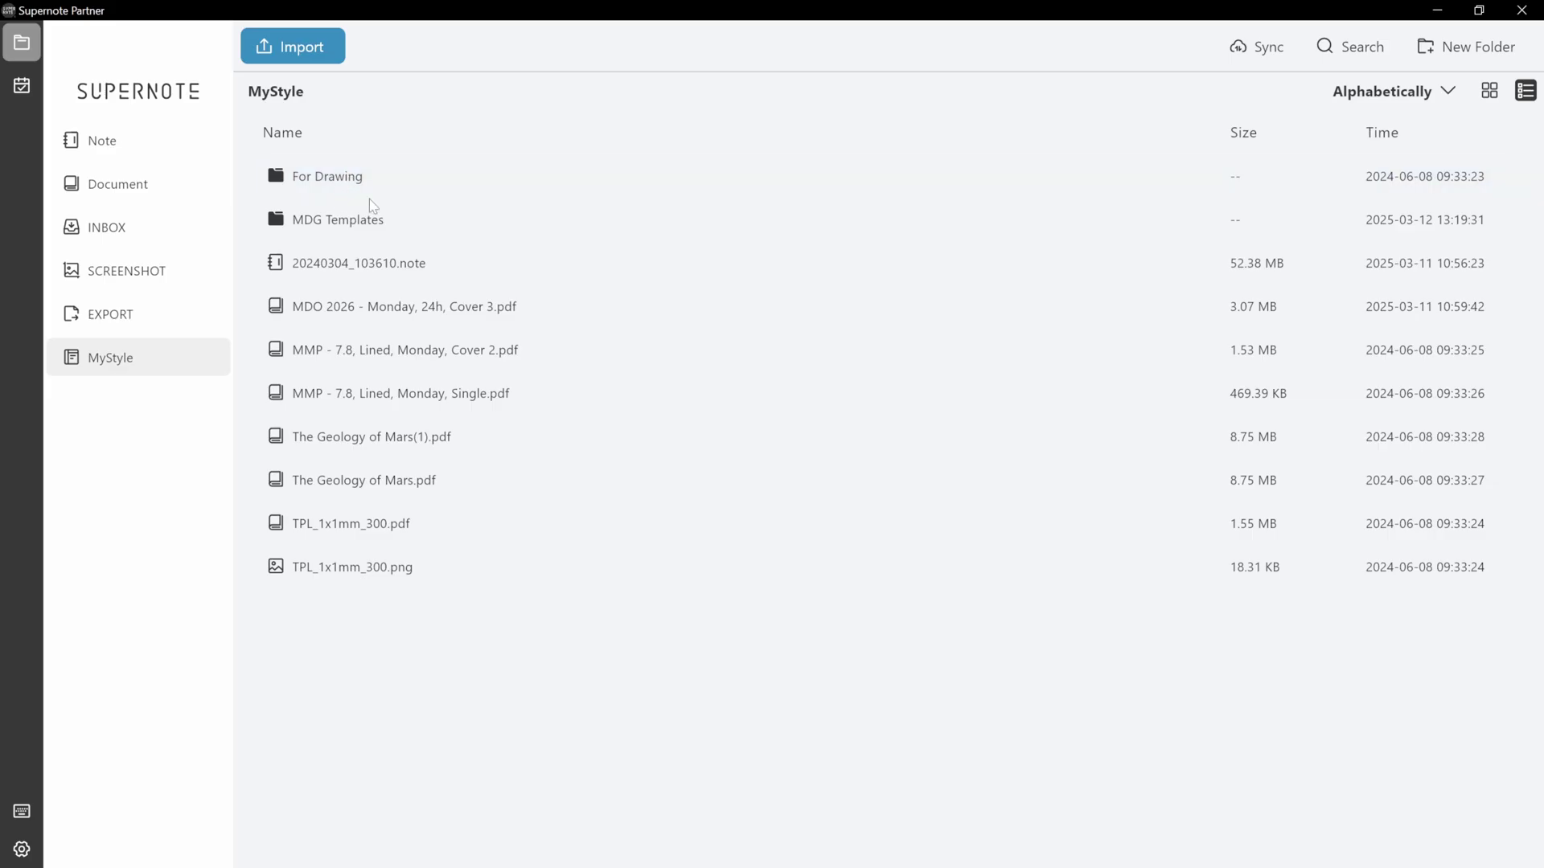
double_click(336, 225)
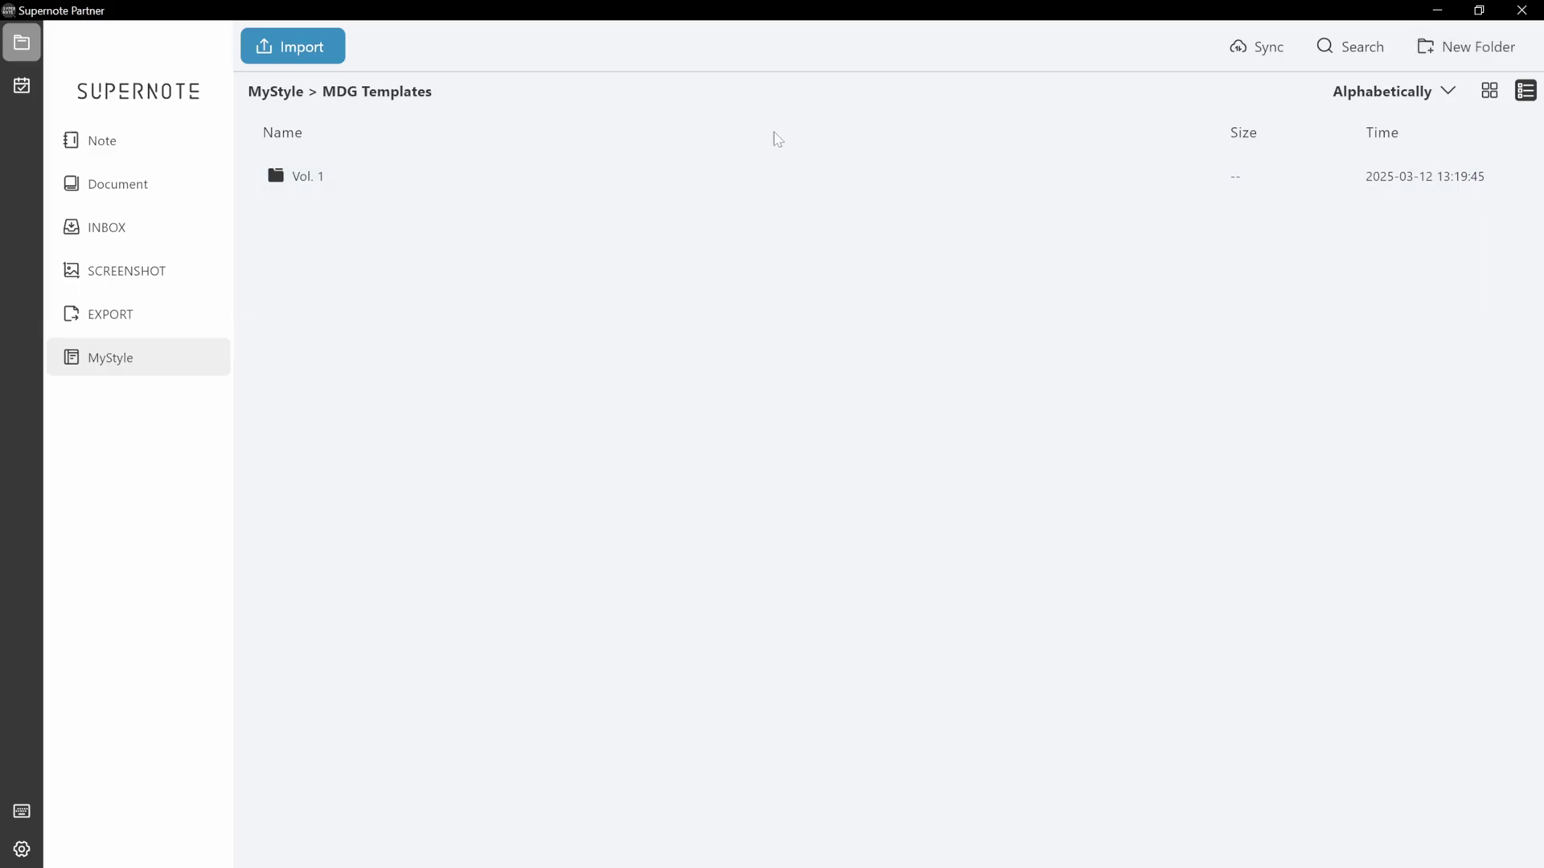
left_click(1465, 53)
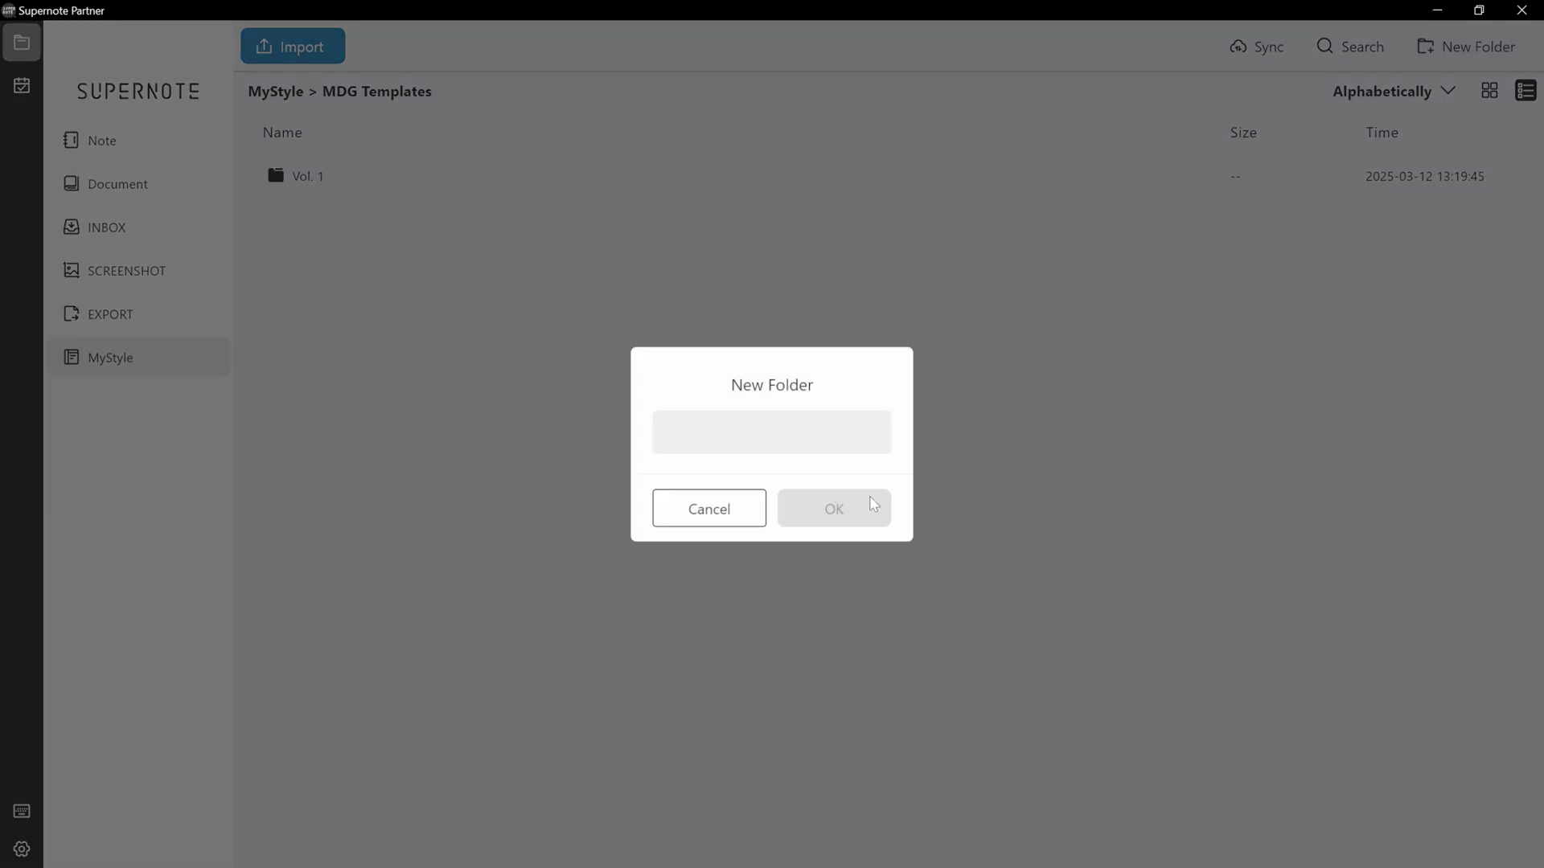
type("Partner Example")
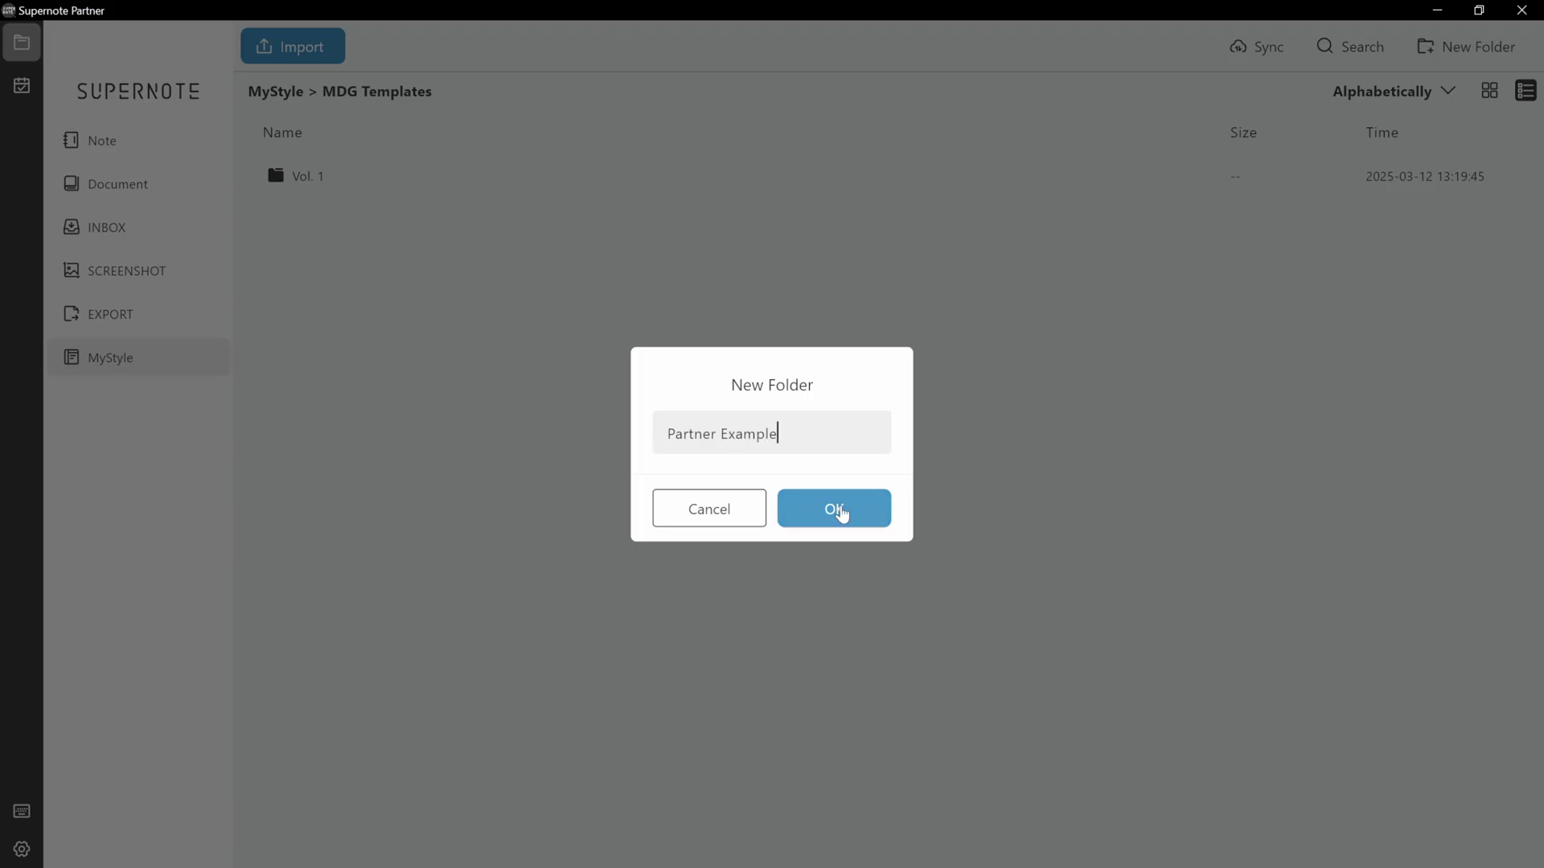
left_click(836, 510)
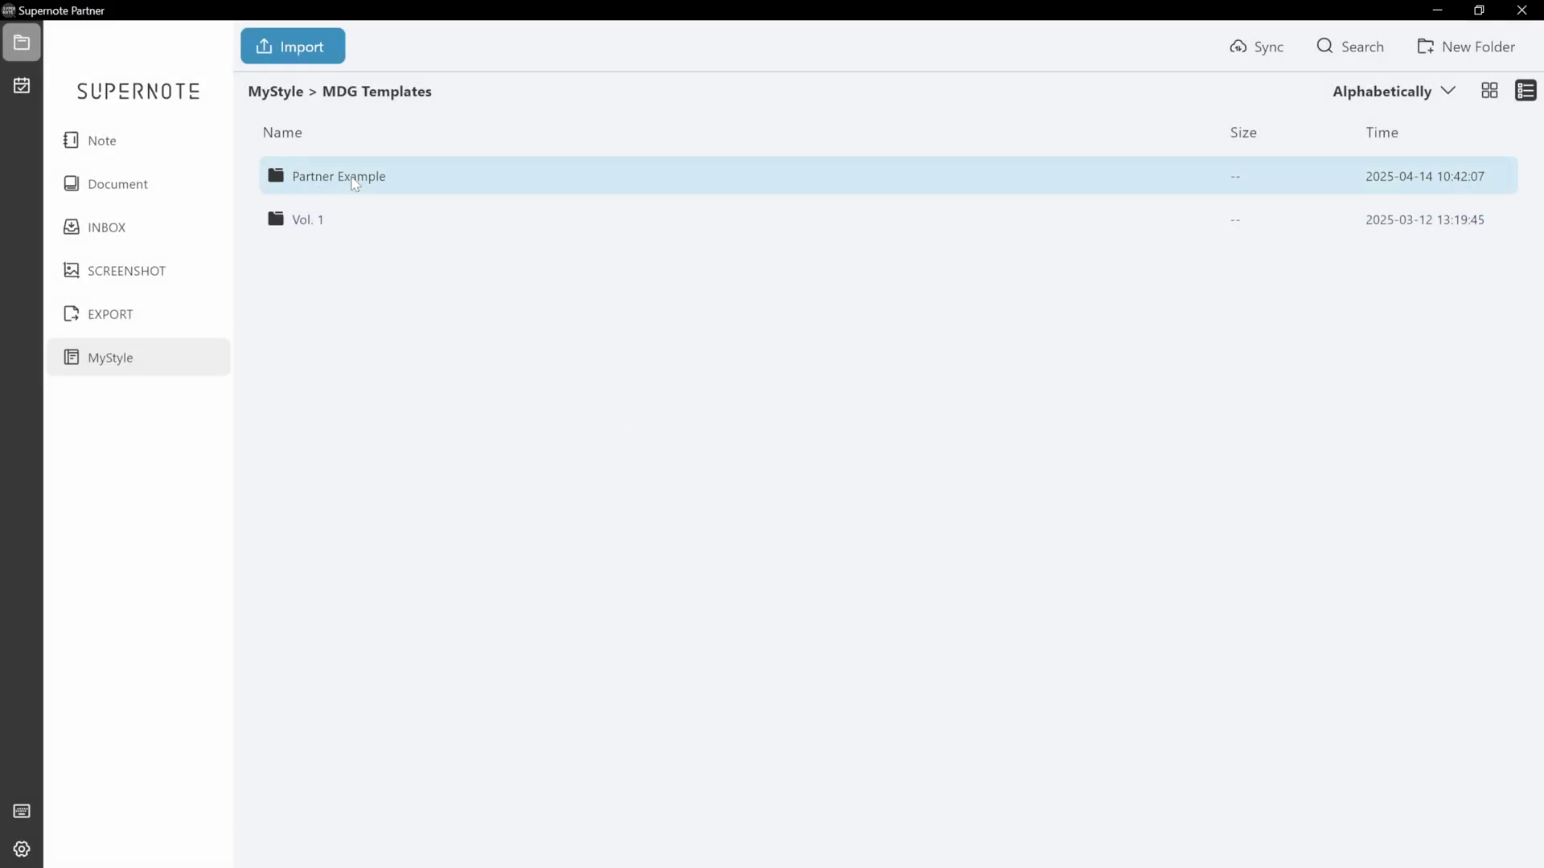
double_click(354, 184)
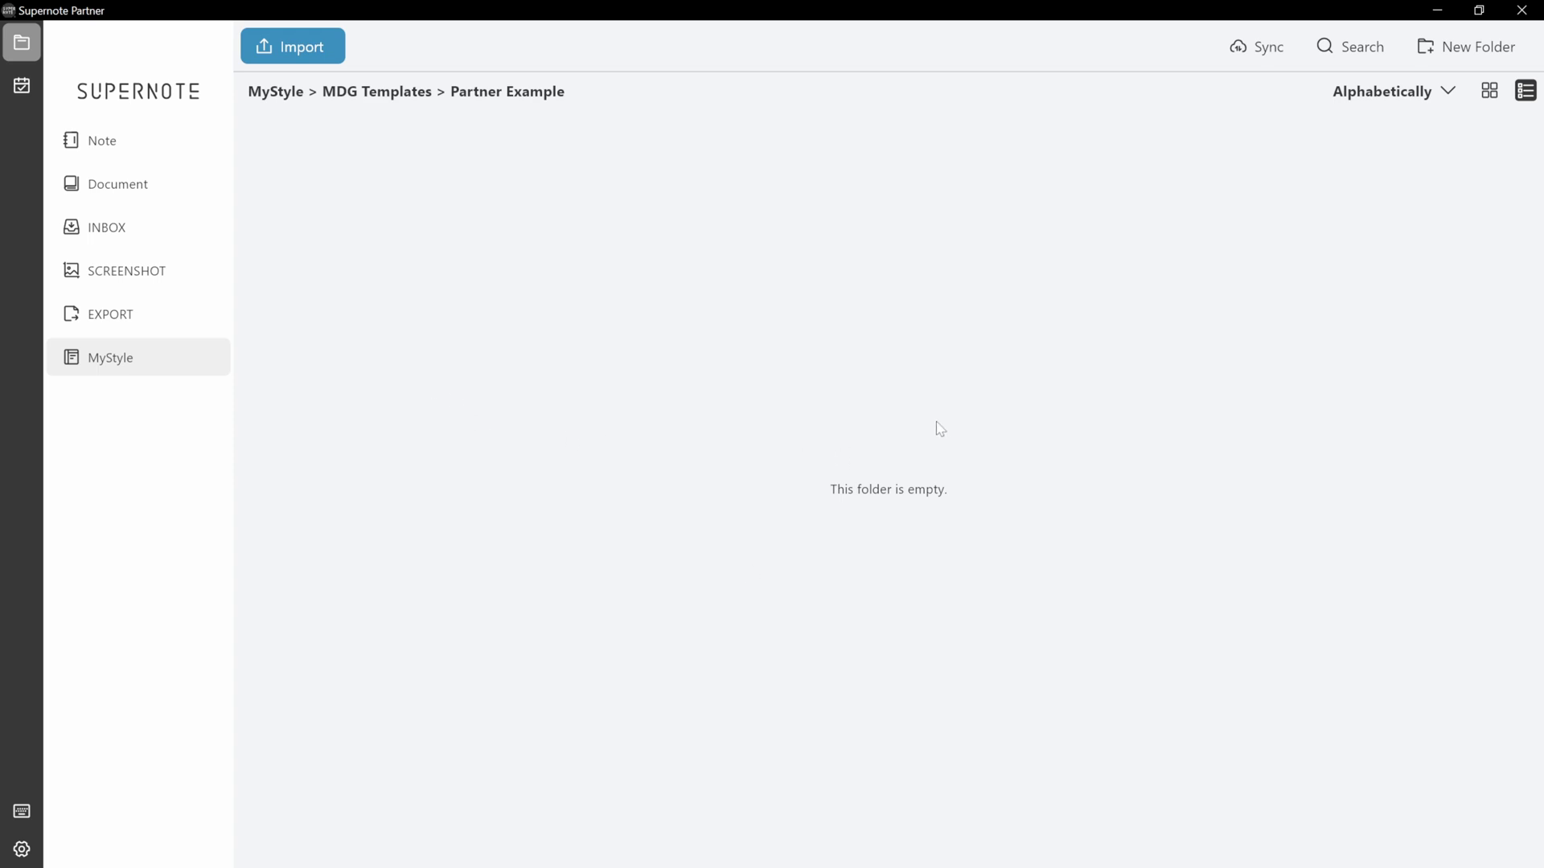
Start a file import and browse to the MDGT 1 - 300-10.3 folder inside Desktop\Example Folder\MDGT1-300-10.3.
left_click(309, 61)
left_click_drag(584, 40, 934, 210)
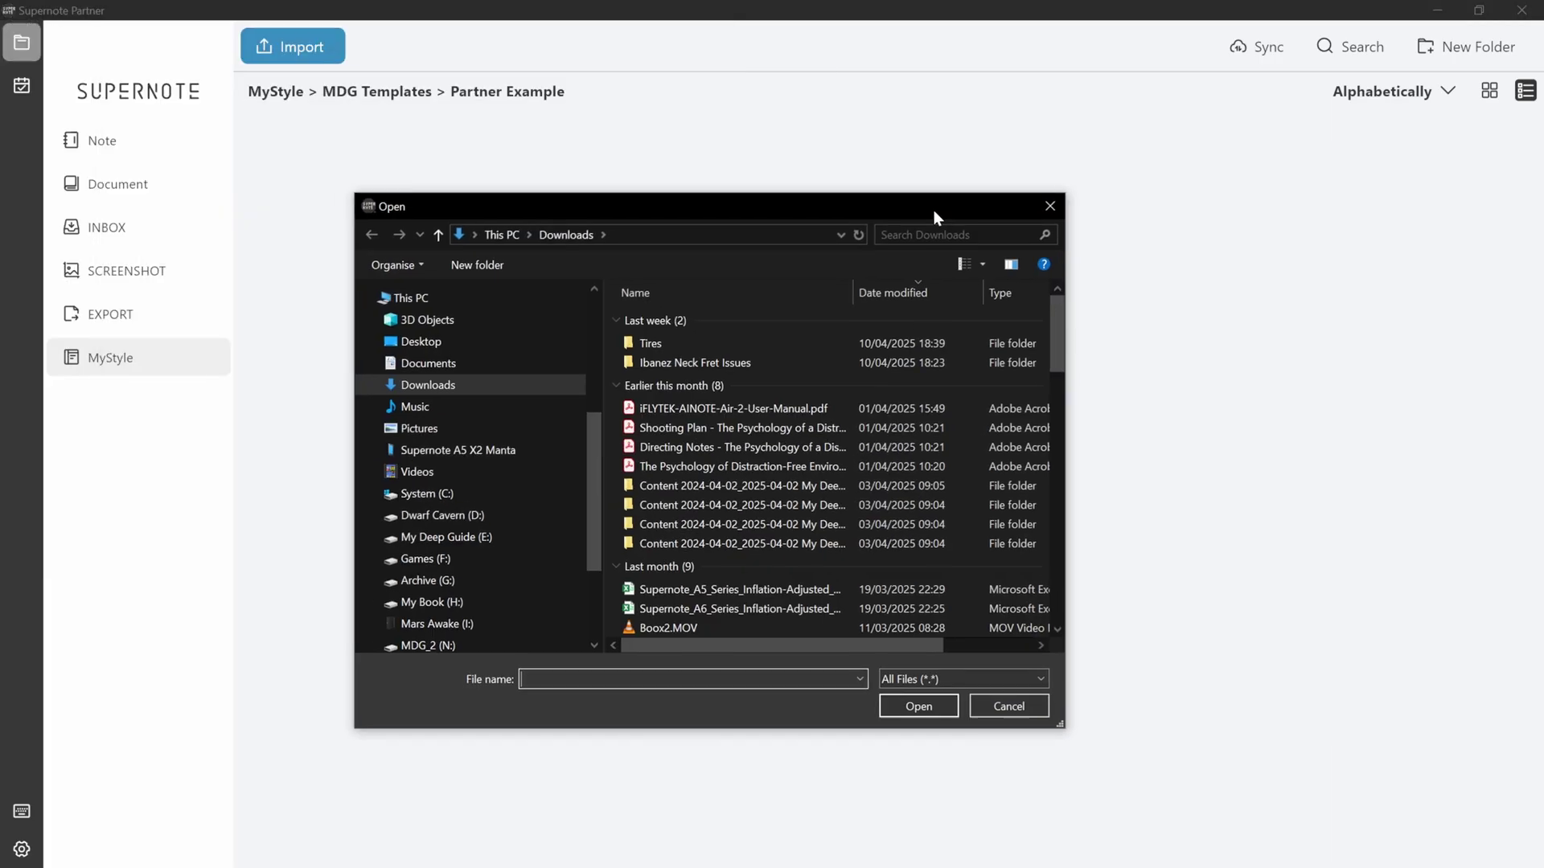
left_click(756, 237)
type("C:\\Users\\Voja\\Desktop\\Example Folder\\MDGT1-300-10.3")
key("Return")
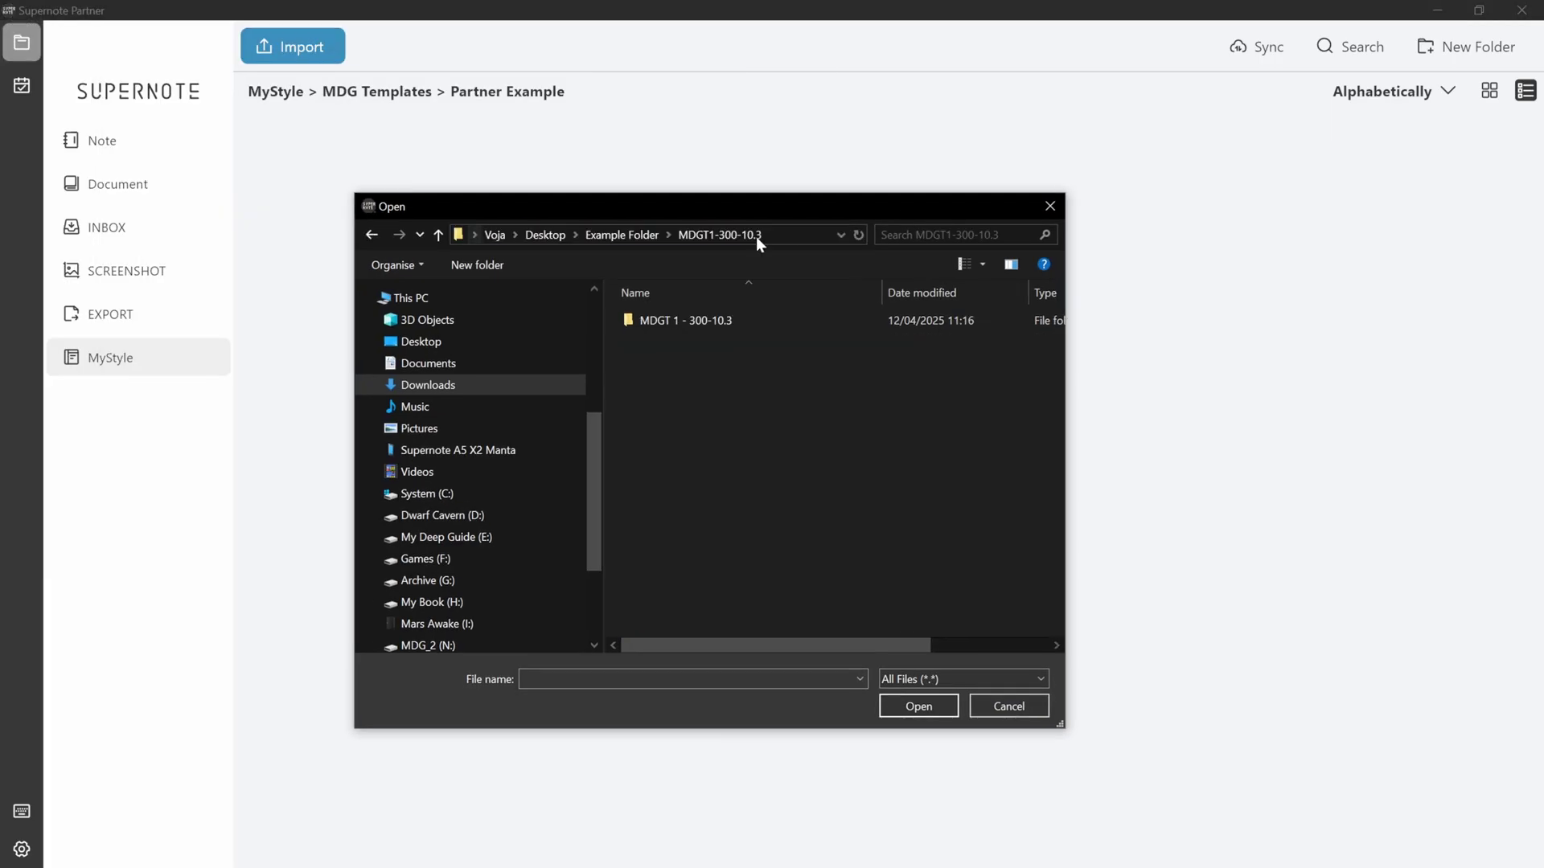
left_click(717, 317)
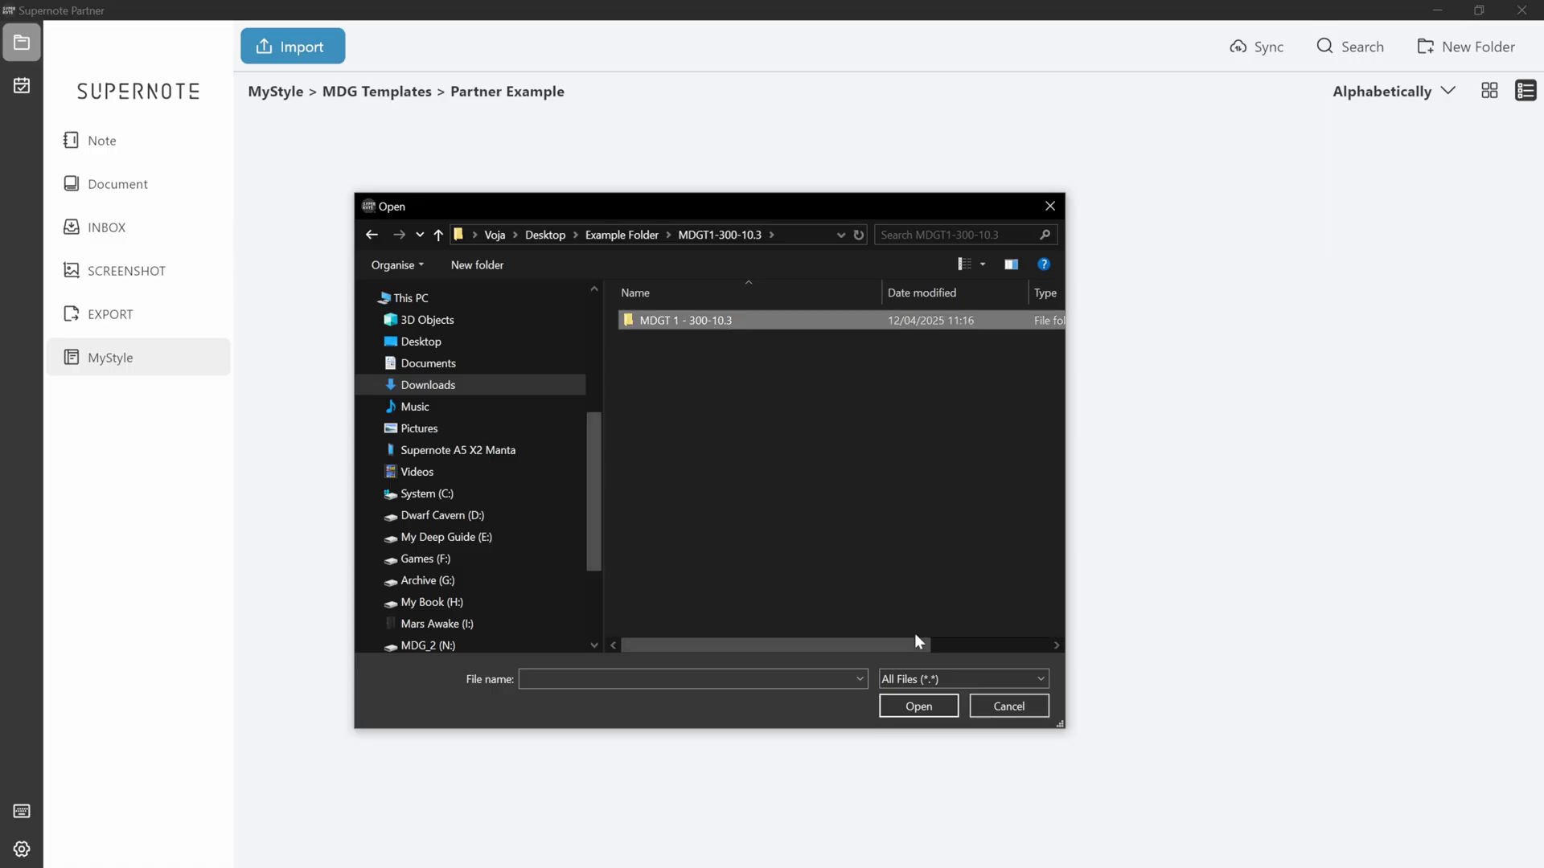
left_click(918, 707)
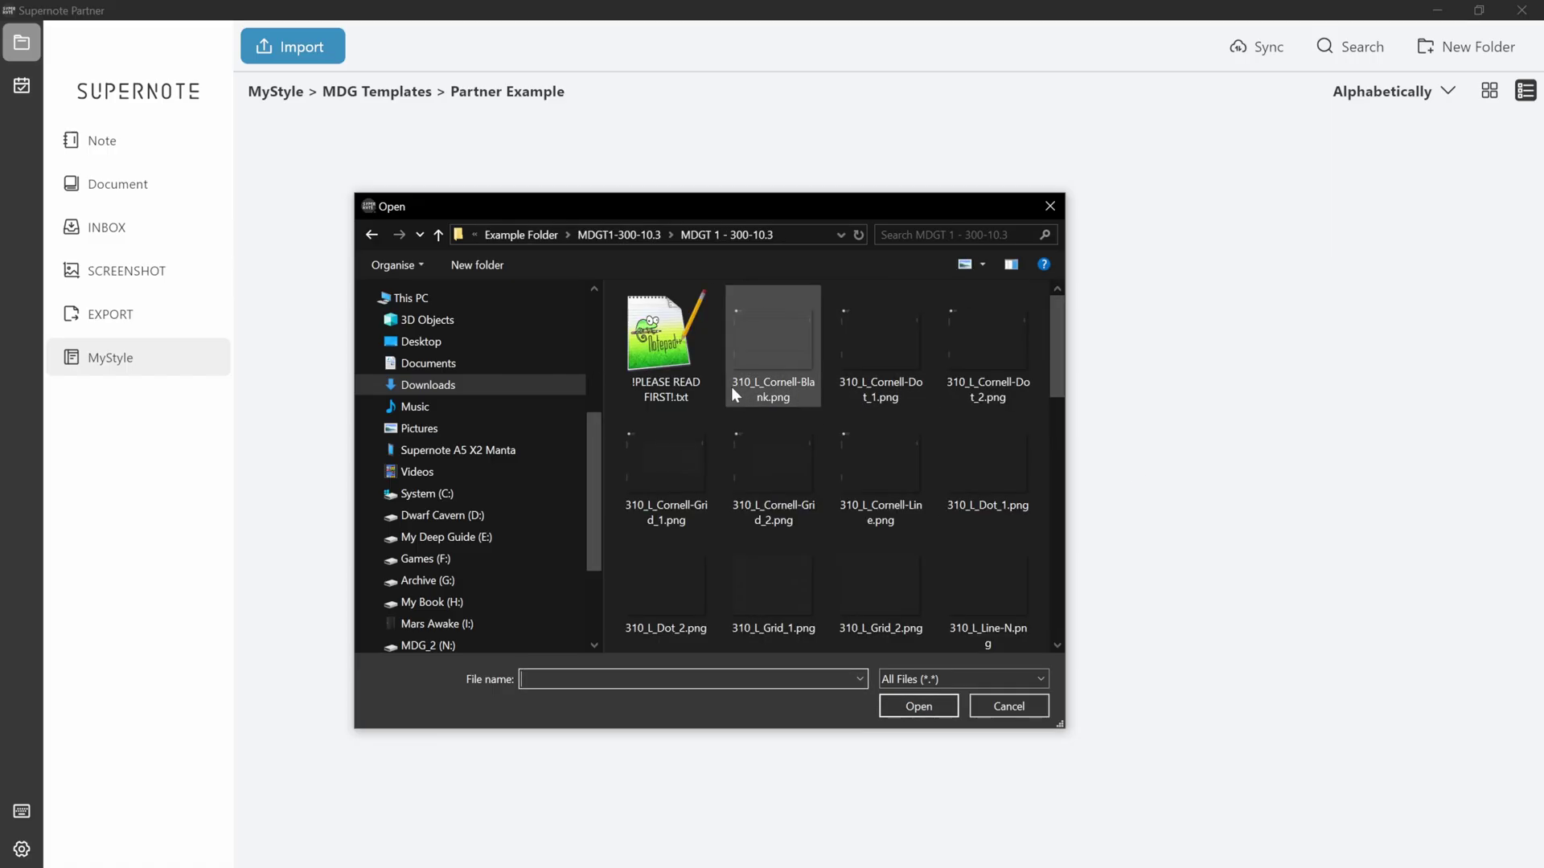
Select all files from !PLEASE READ FIRST!.txt through 310_P_Line-WT.png and import them into Partner Example.
left_click(684, 364)
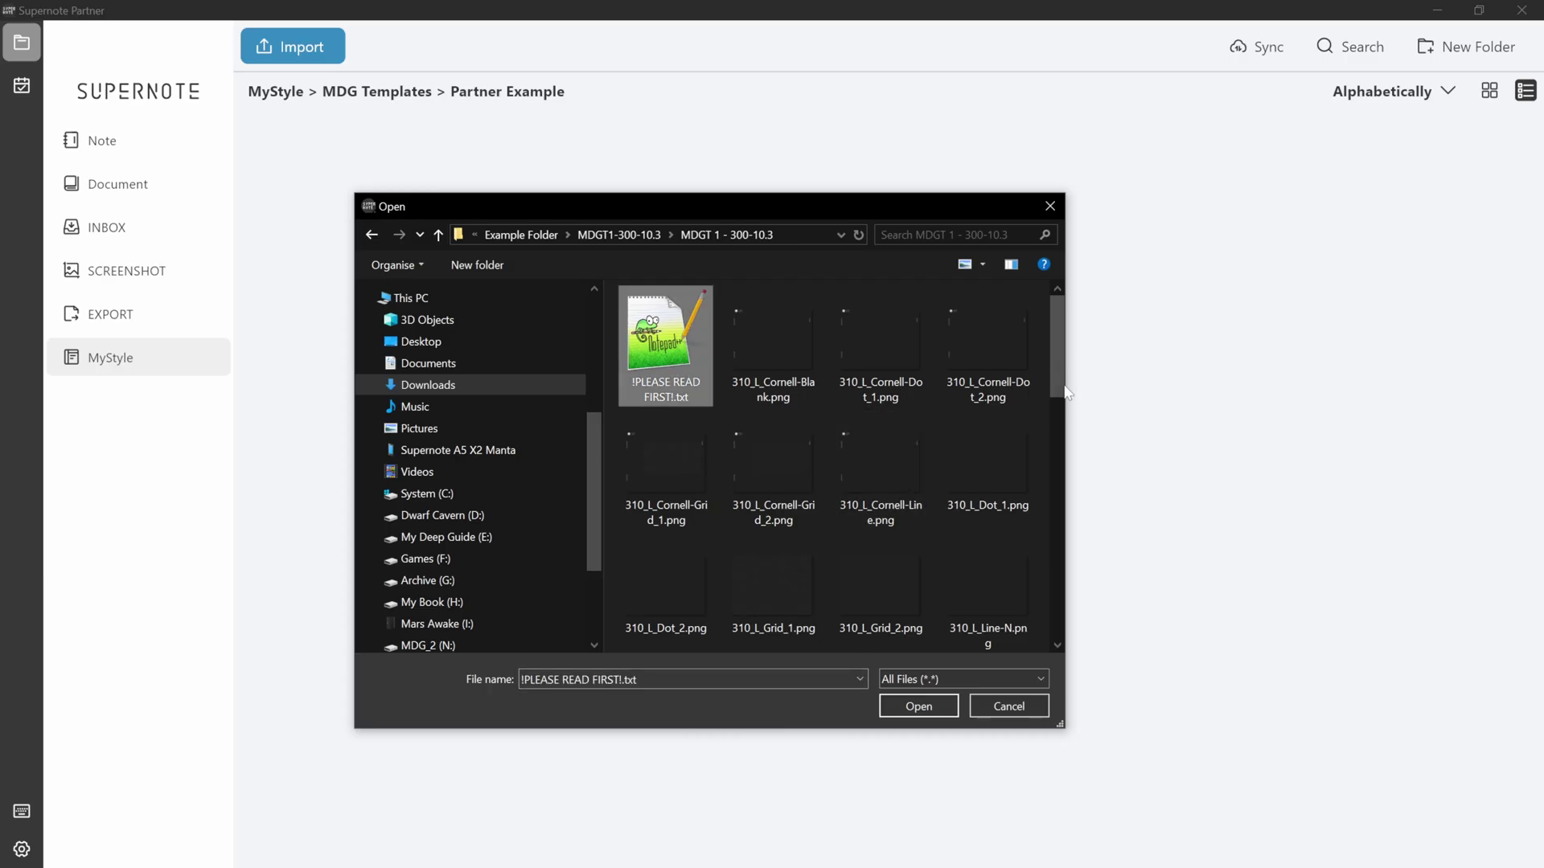
left_click_drag(1058, 374, 1103, 648)
left_click(701, 610, "shift")
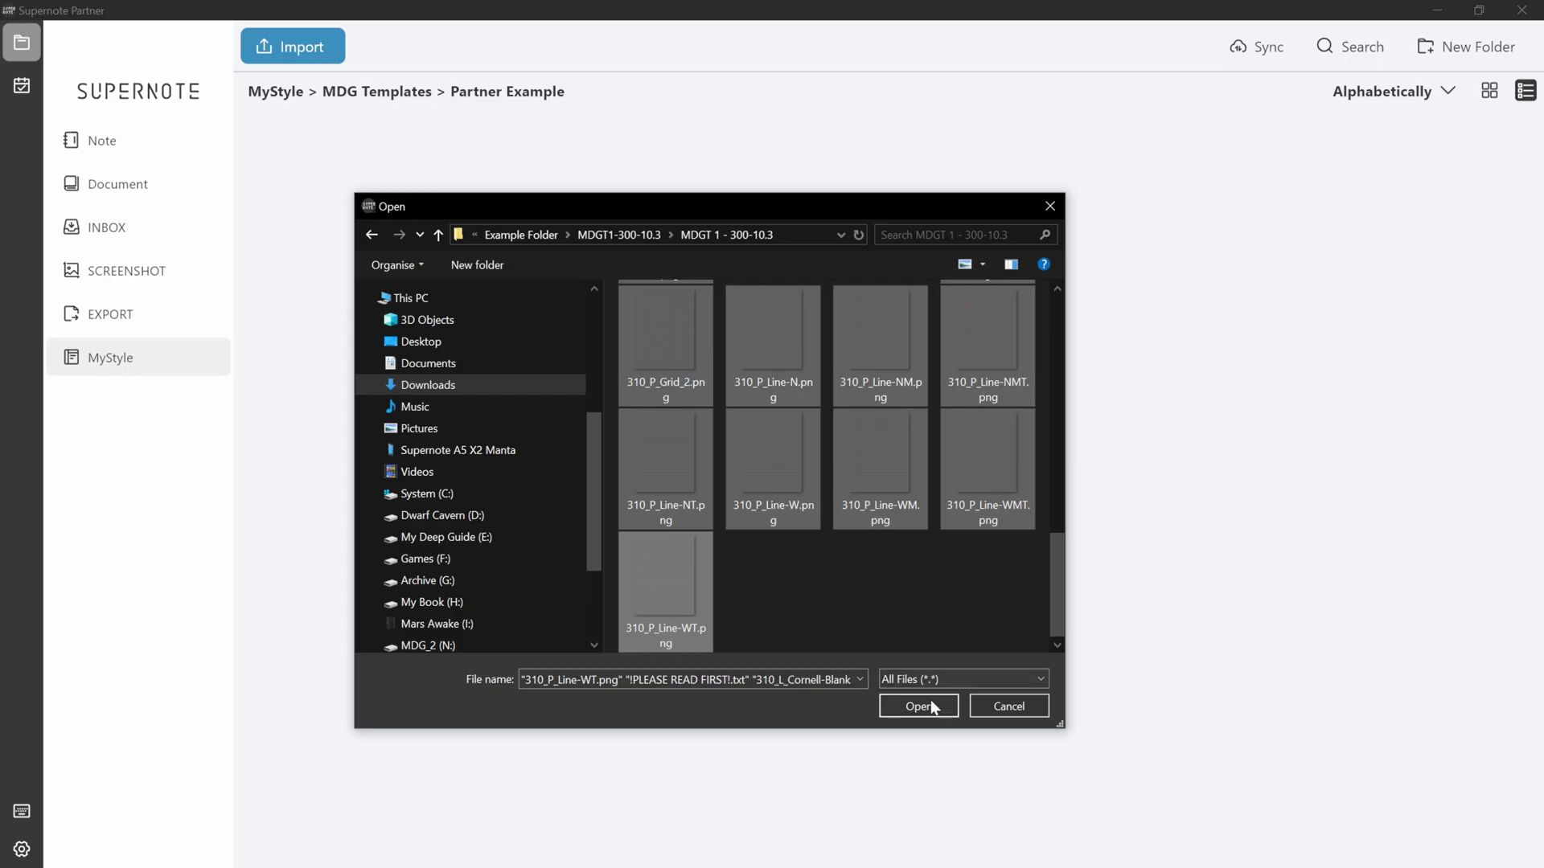
left_click_drag(949, 552, 851, 412)
left_click(918, 705)
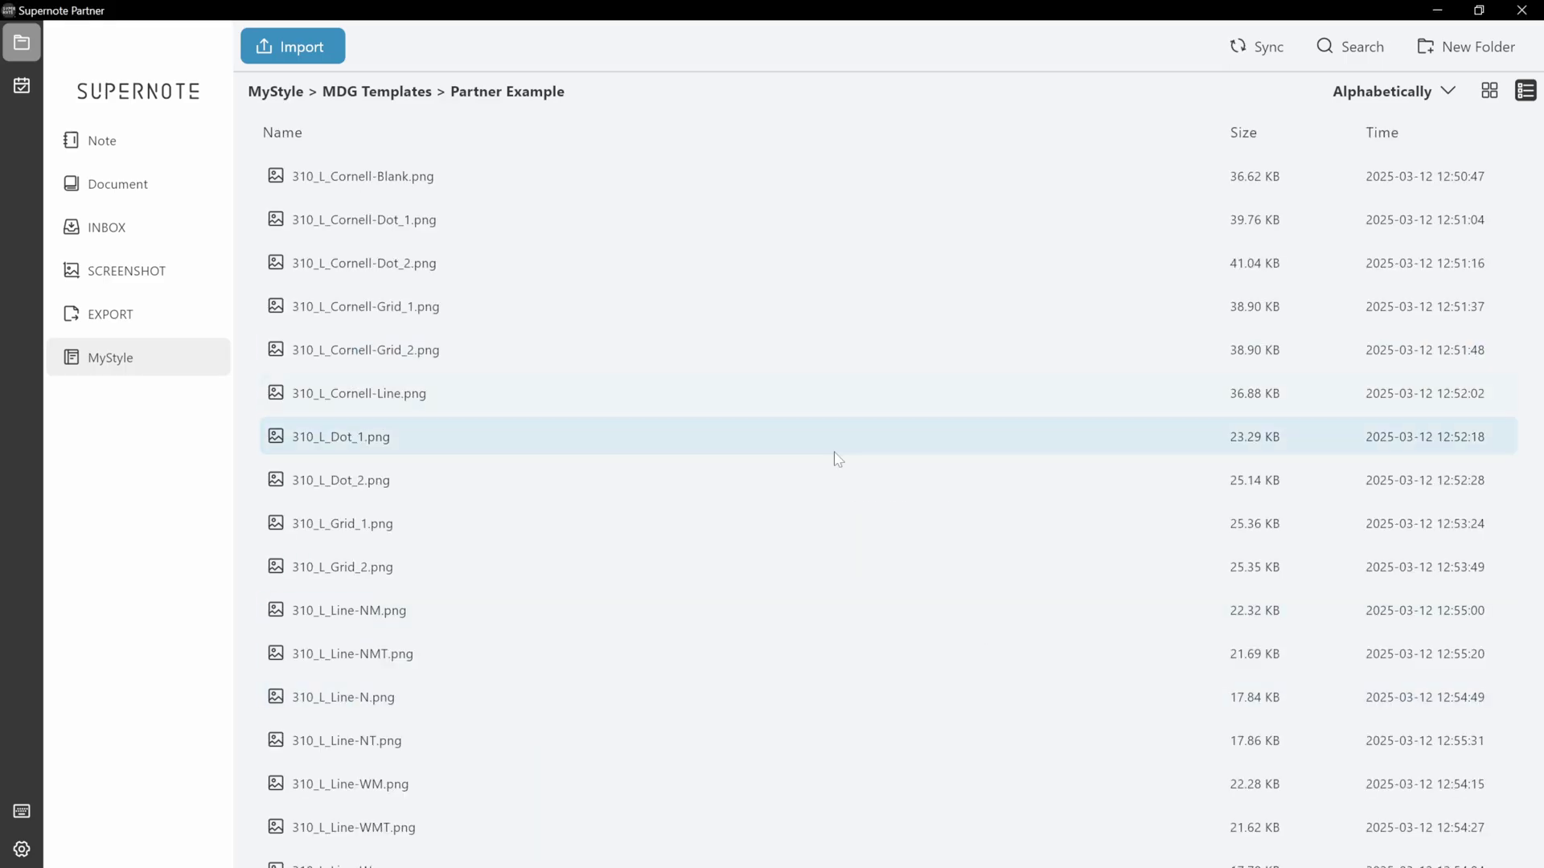
Review the template files imported into Partner Example and sync them from Supernote Partner.
scroll(834, 458, "down", 3)
scroll(807, 529, "down", 5)
scroll(807, 534, "up", 8)
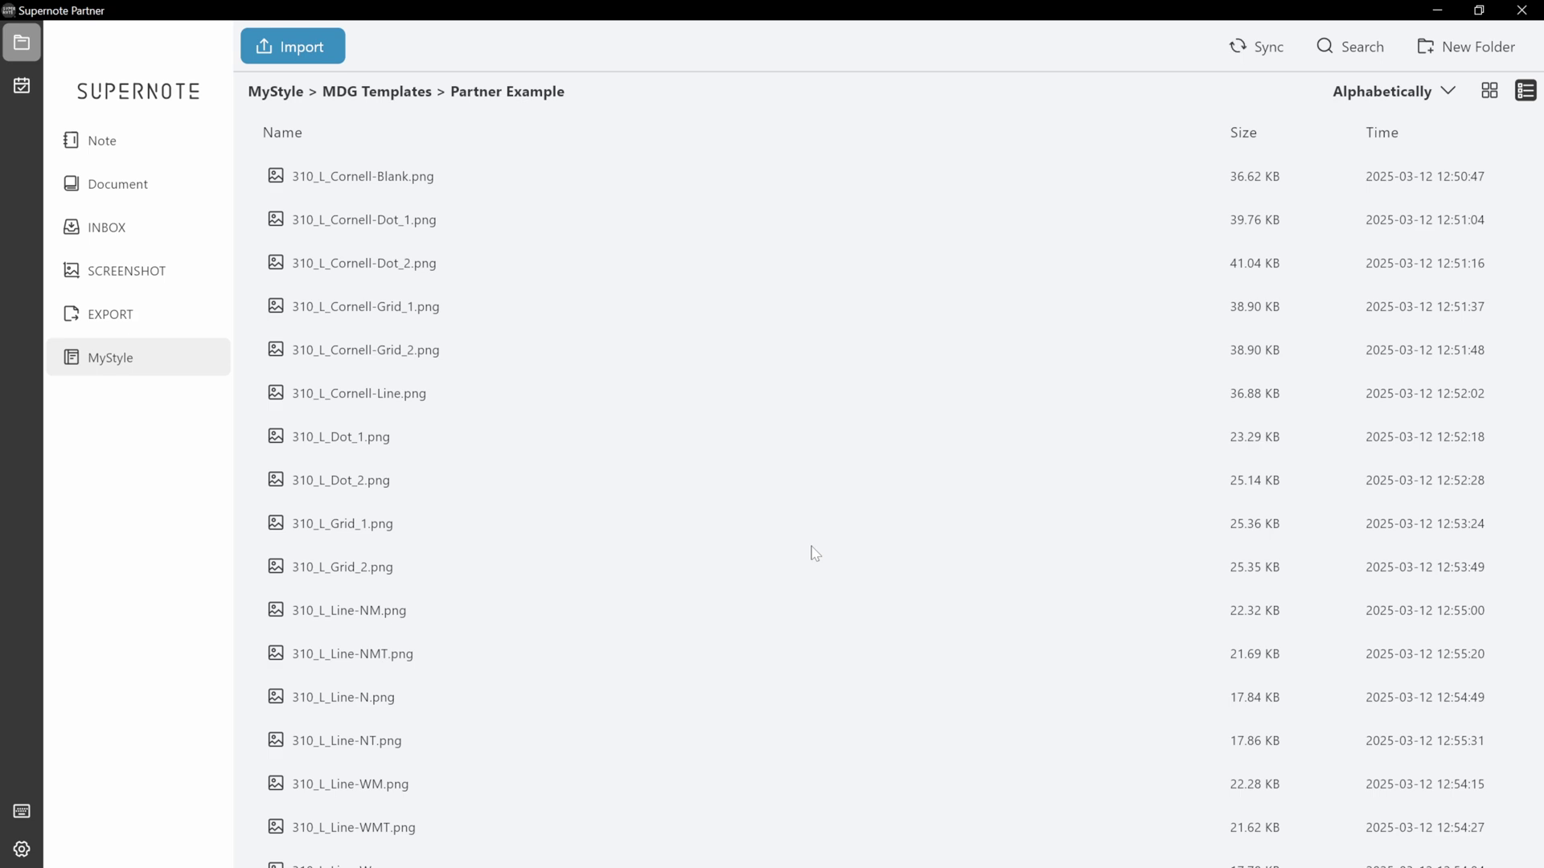
left_click(1259, 53)
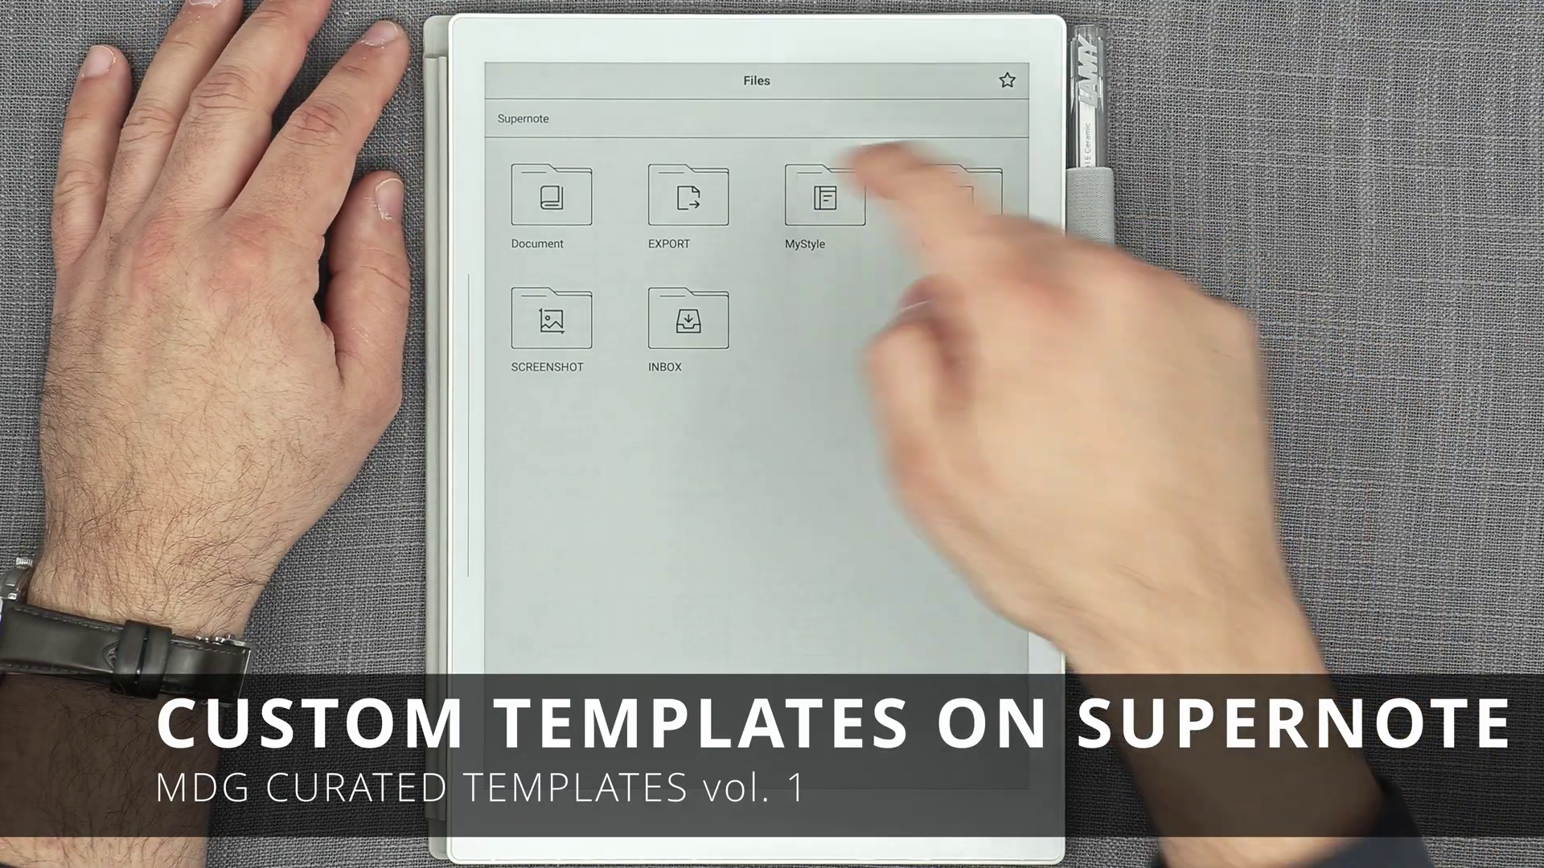
Switch to the Supernote's Files and open MyStyle > MDG Templates > Demonstration Video > MDGT 1 - 300-10.3 to check the copied templates.
left_click(825, 197)
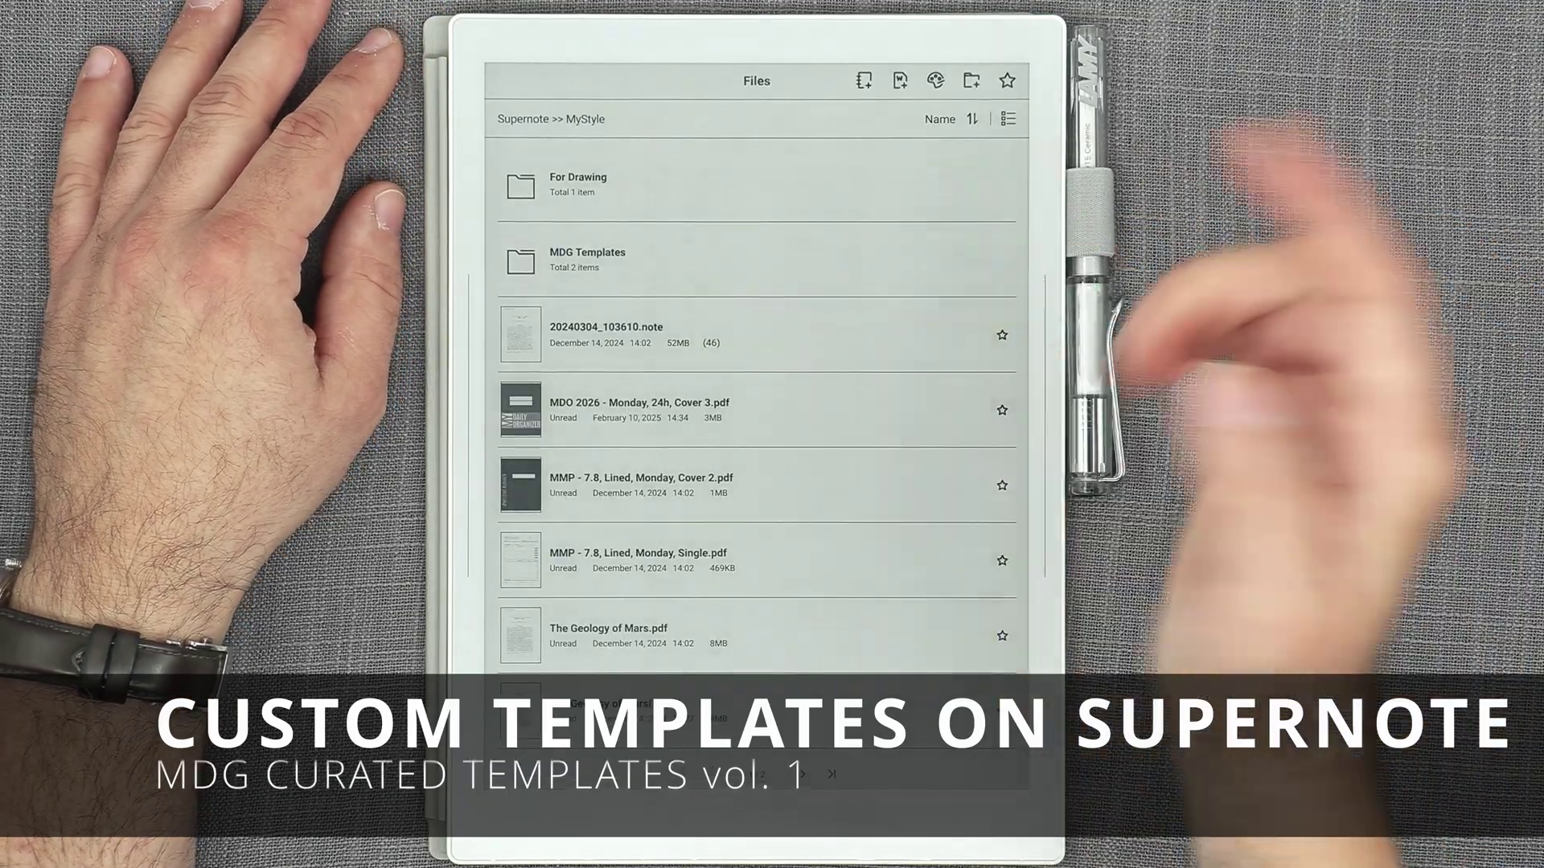
left_click(586, 259)
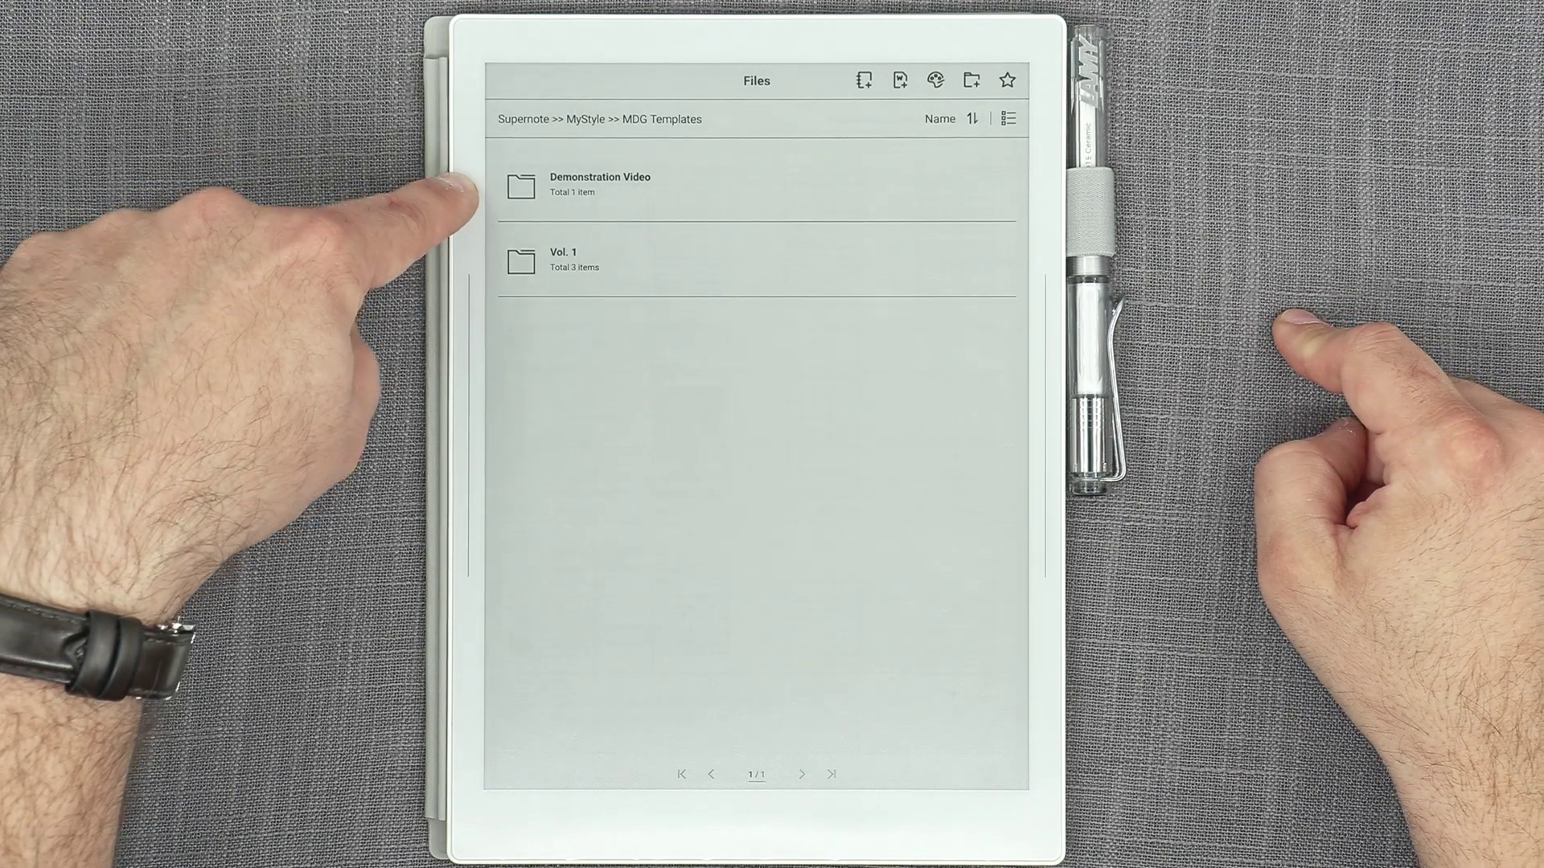
left_click(530, 181)
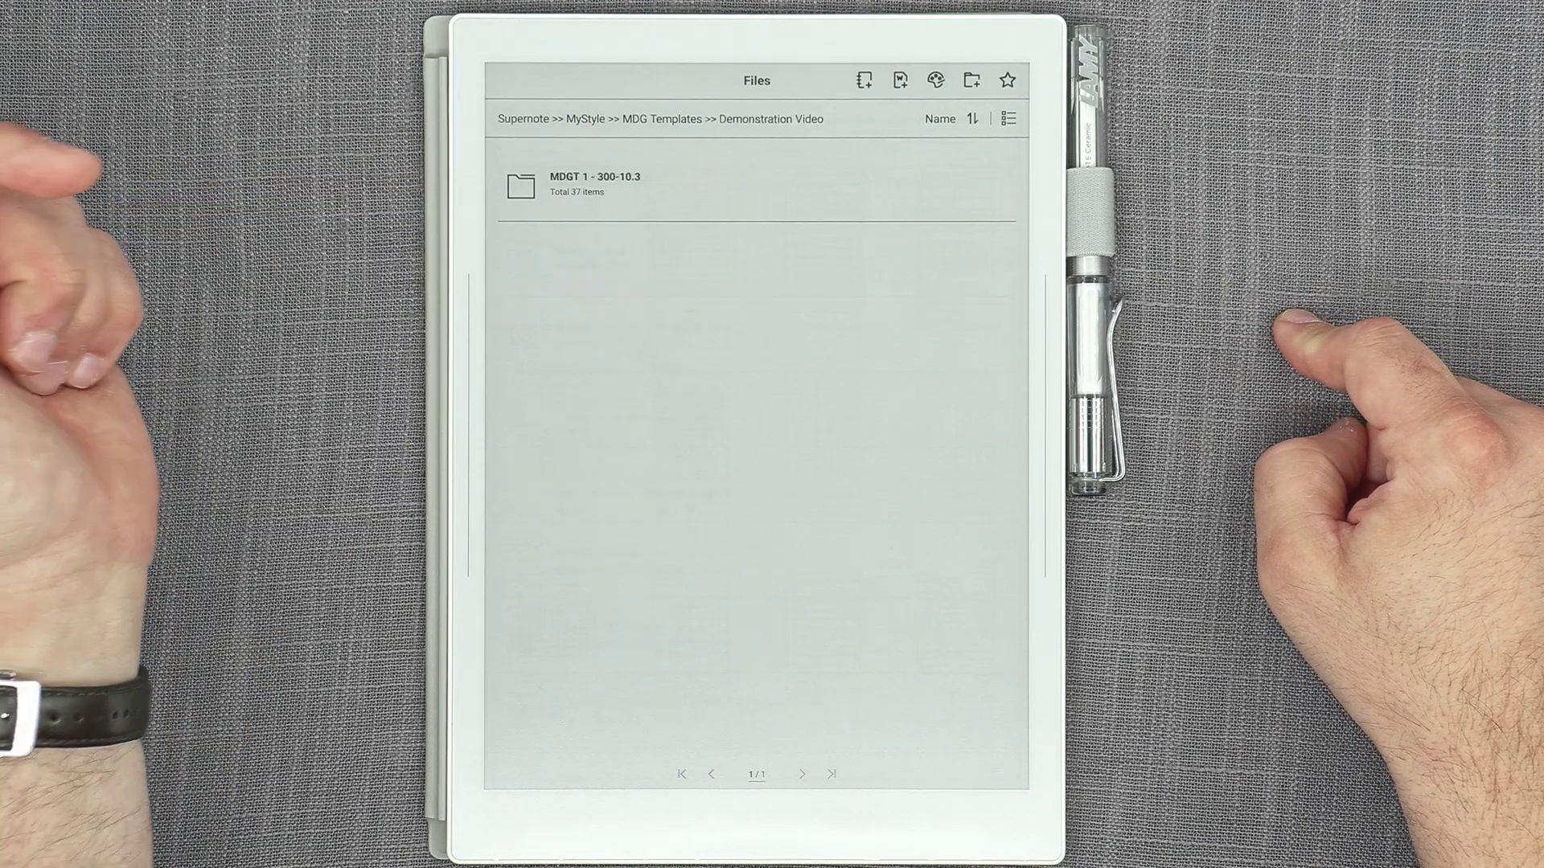
left_click(574, 176)
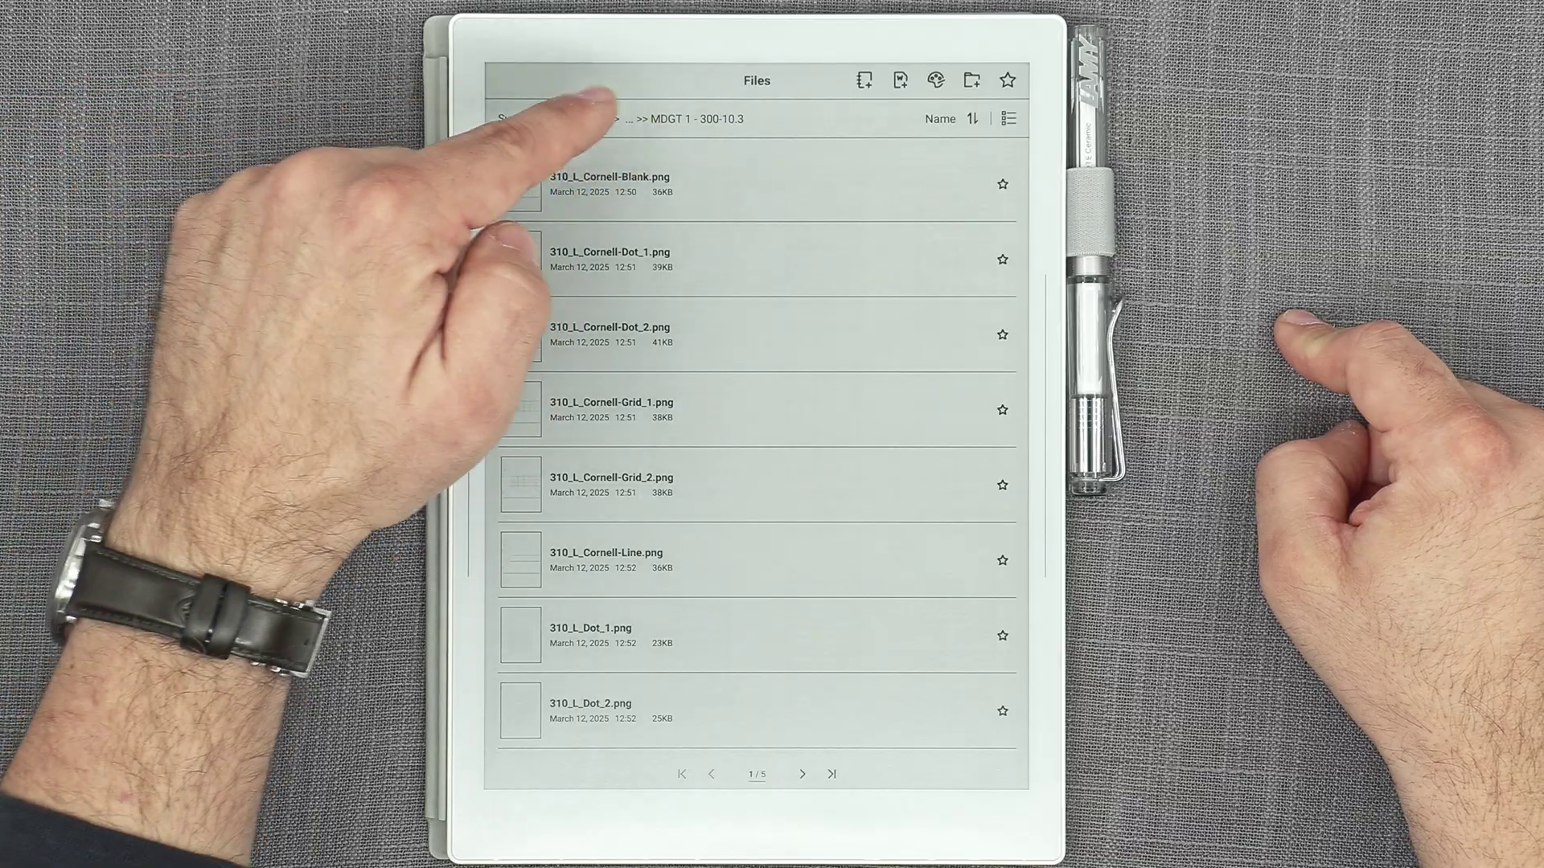
Return to MyStyle > MDG Templates, sync the Supernote, and check the templates inside the Partner Example folder.
left_click(586, 119)
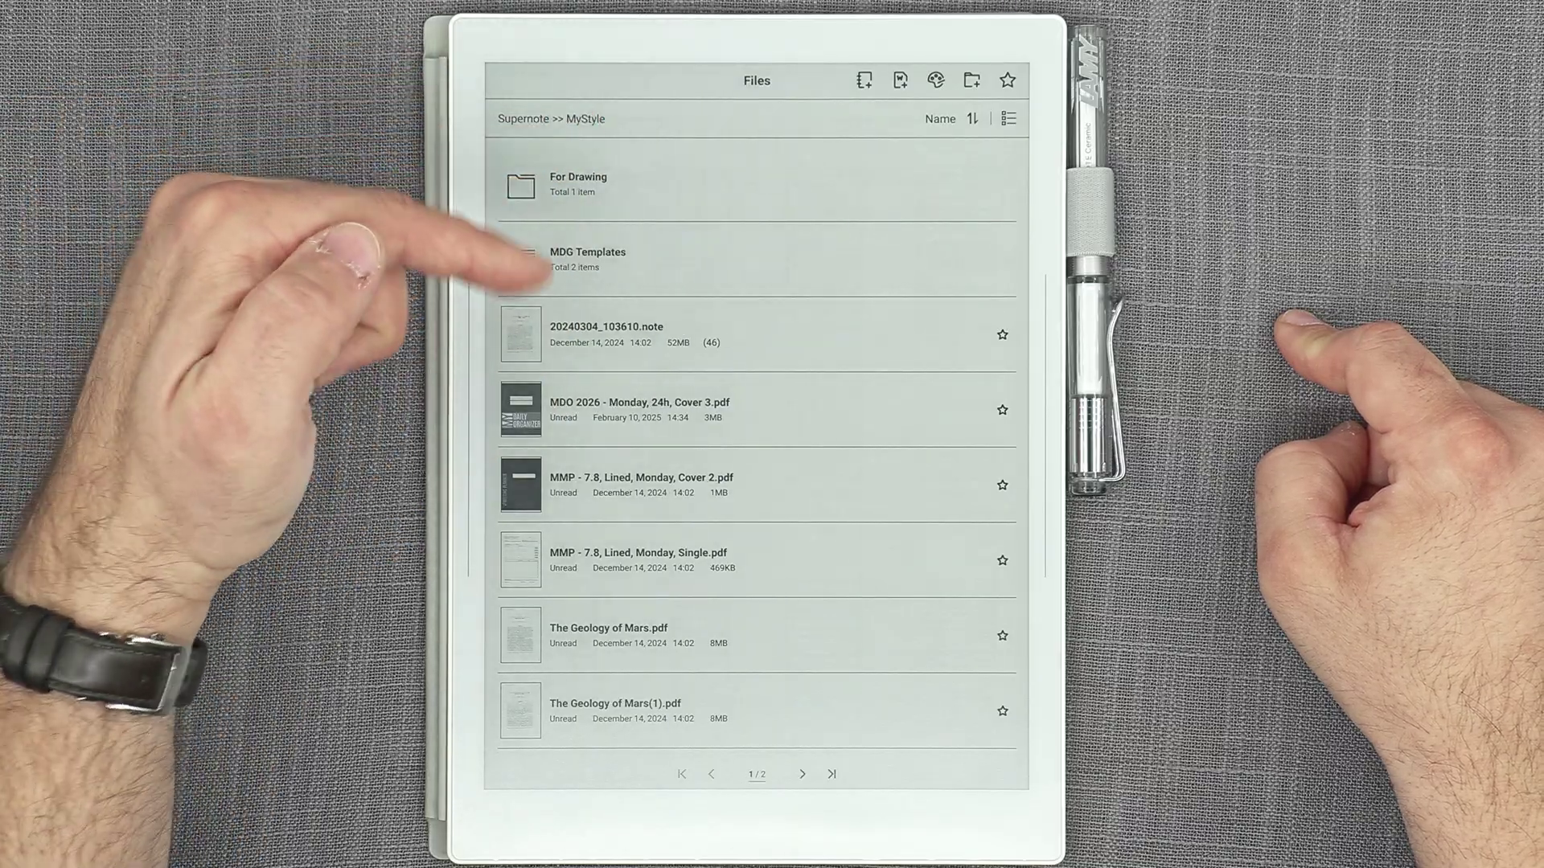
left_click(587, 253)
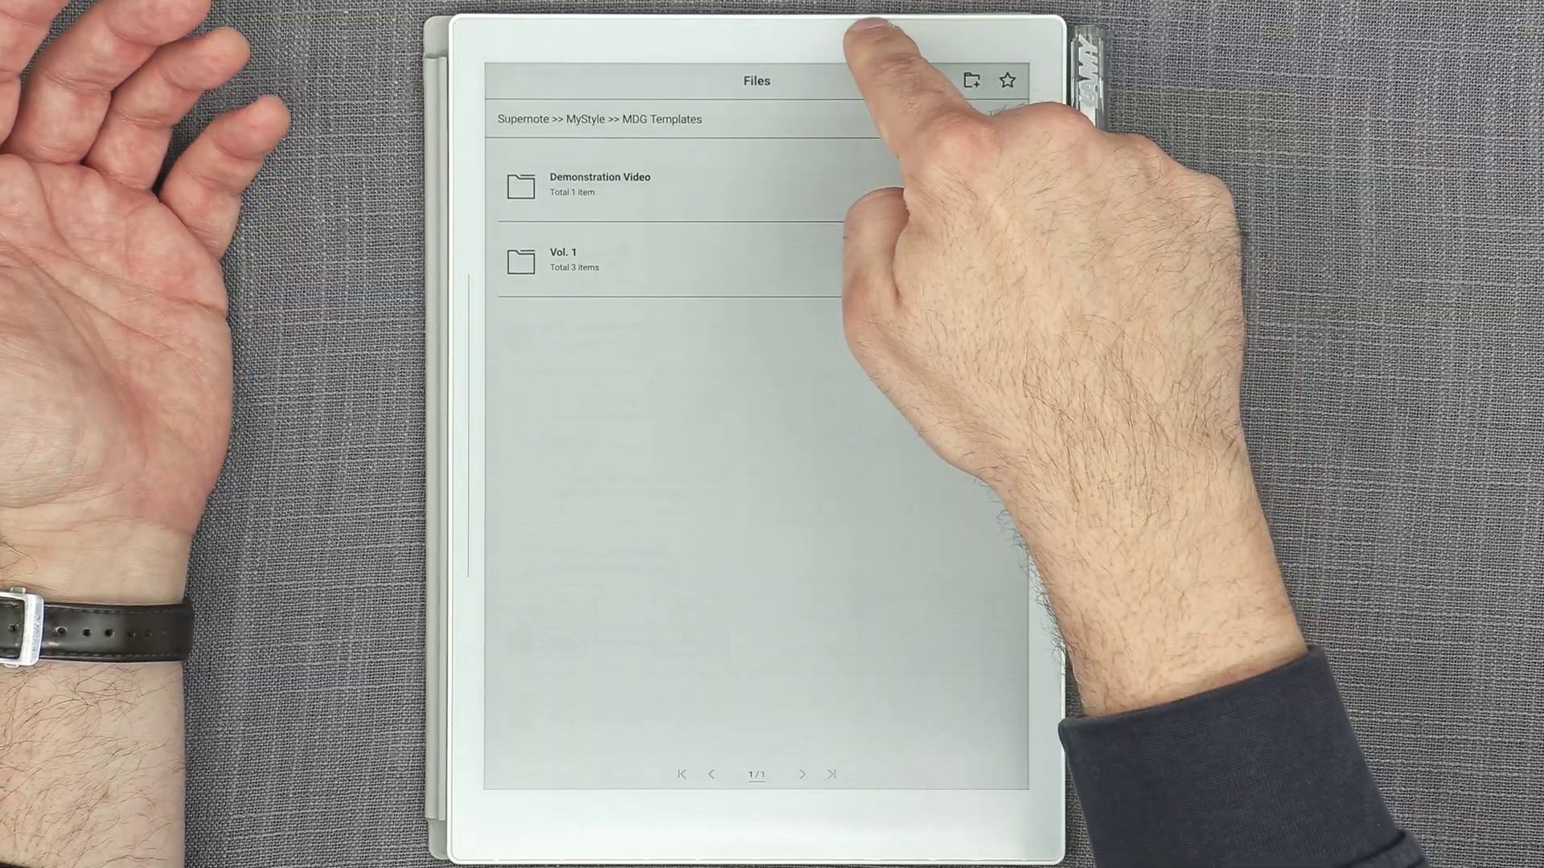
left_click_drag(879, 57, 948, 365)
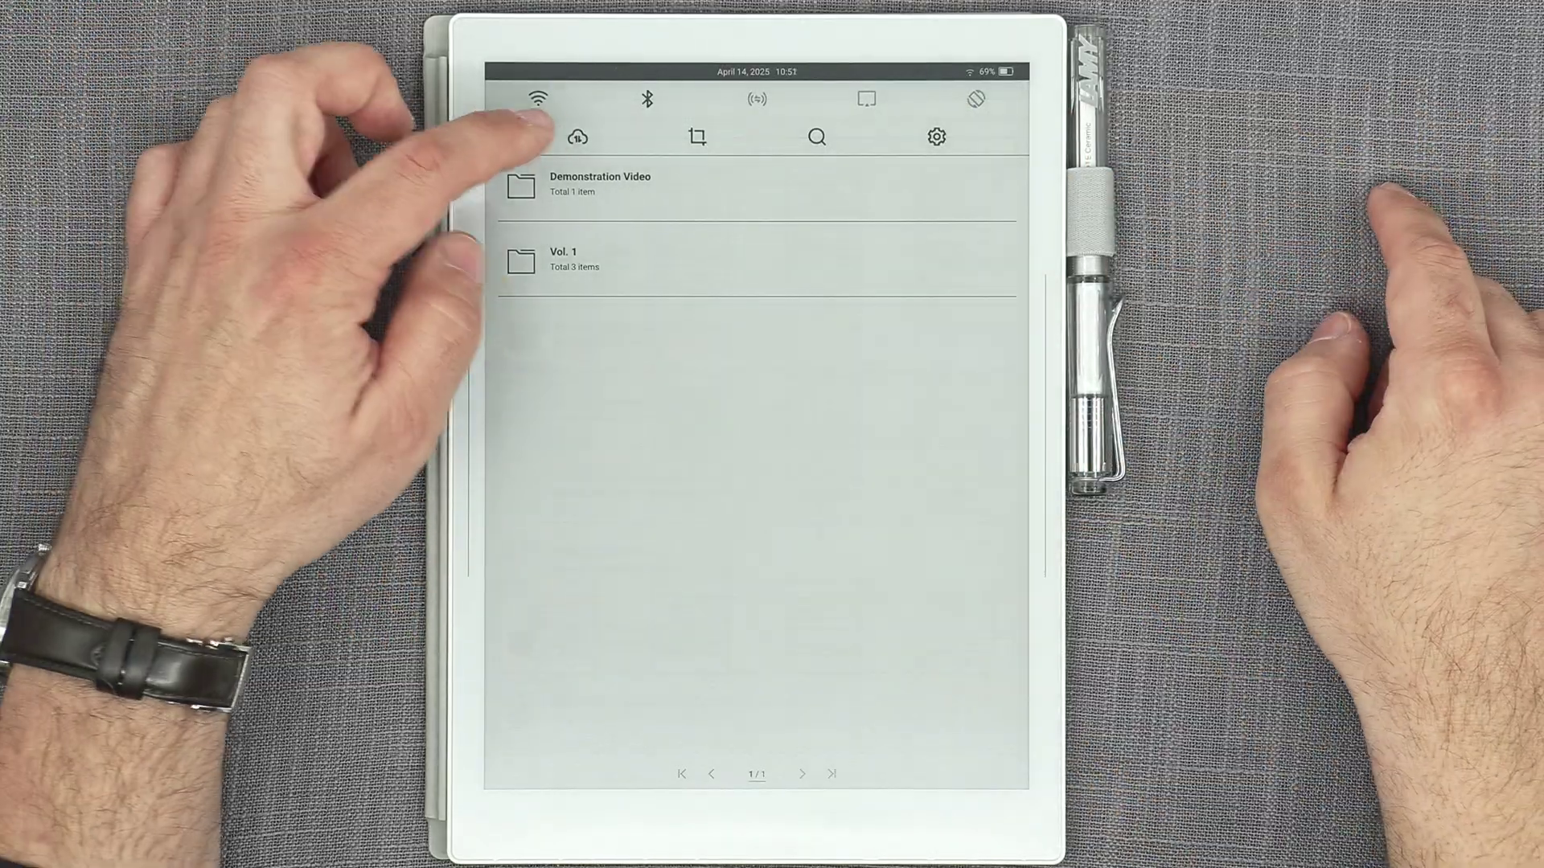
left_click(577, 137)
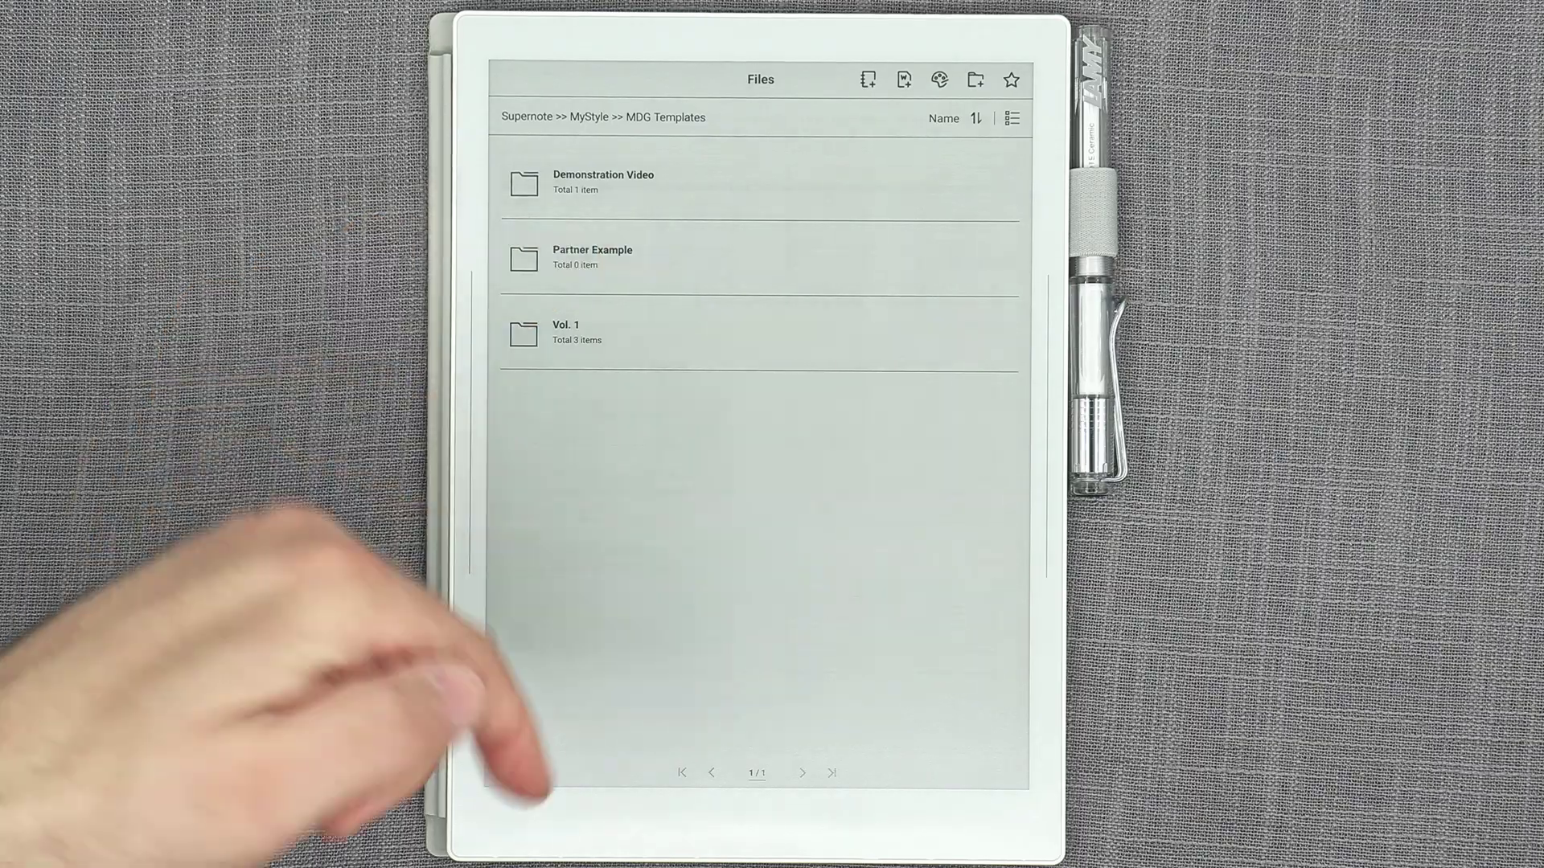
left_click(593, 256)
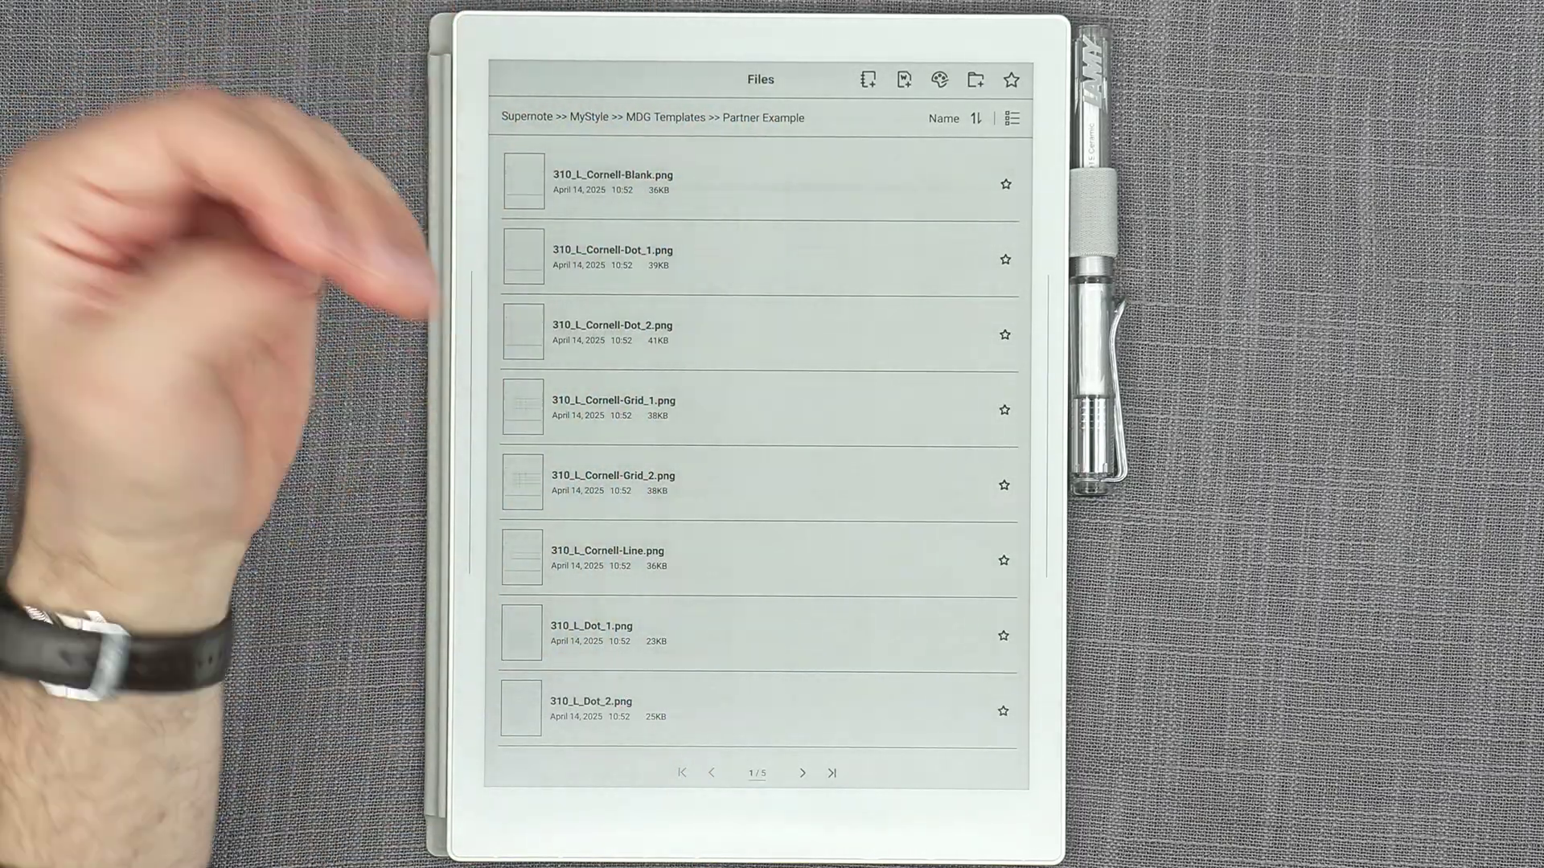
left_click(665, 117)
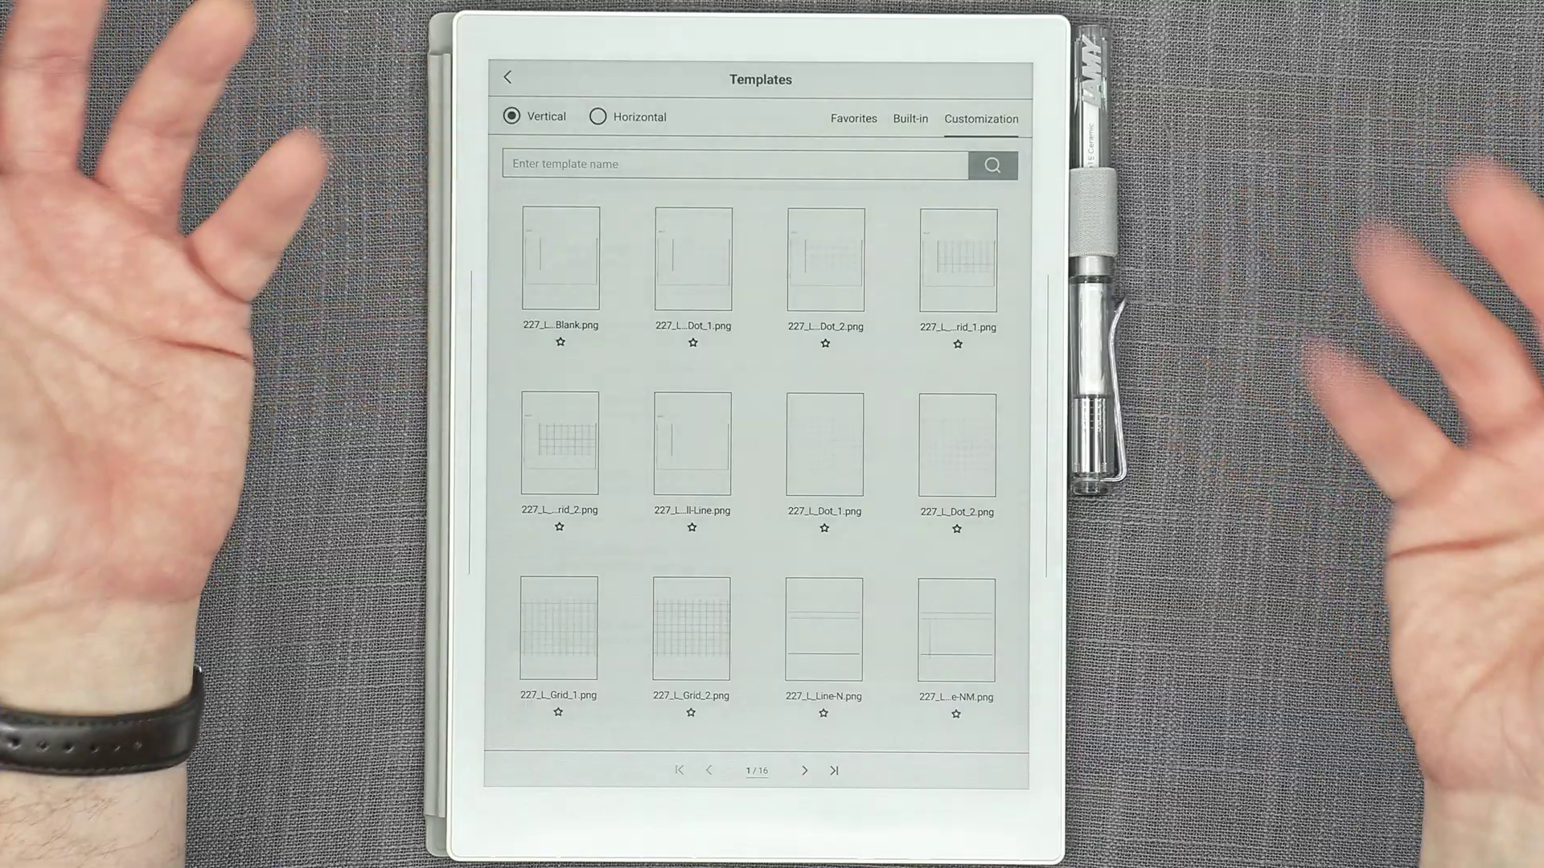
Browse through the pages of custom vertical templates and examine the available MDG layouts.
left_click(804, 771)
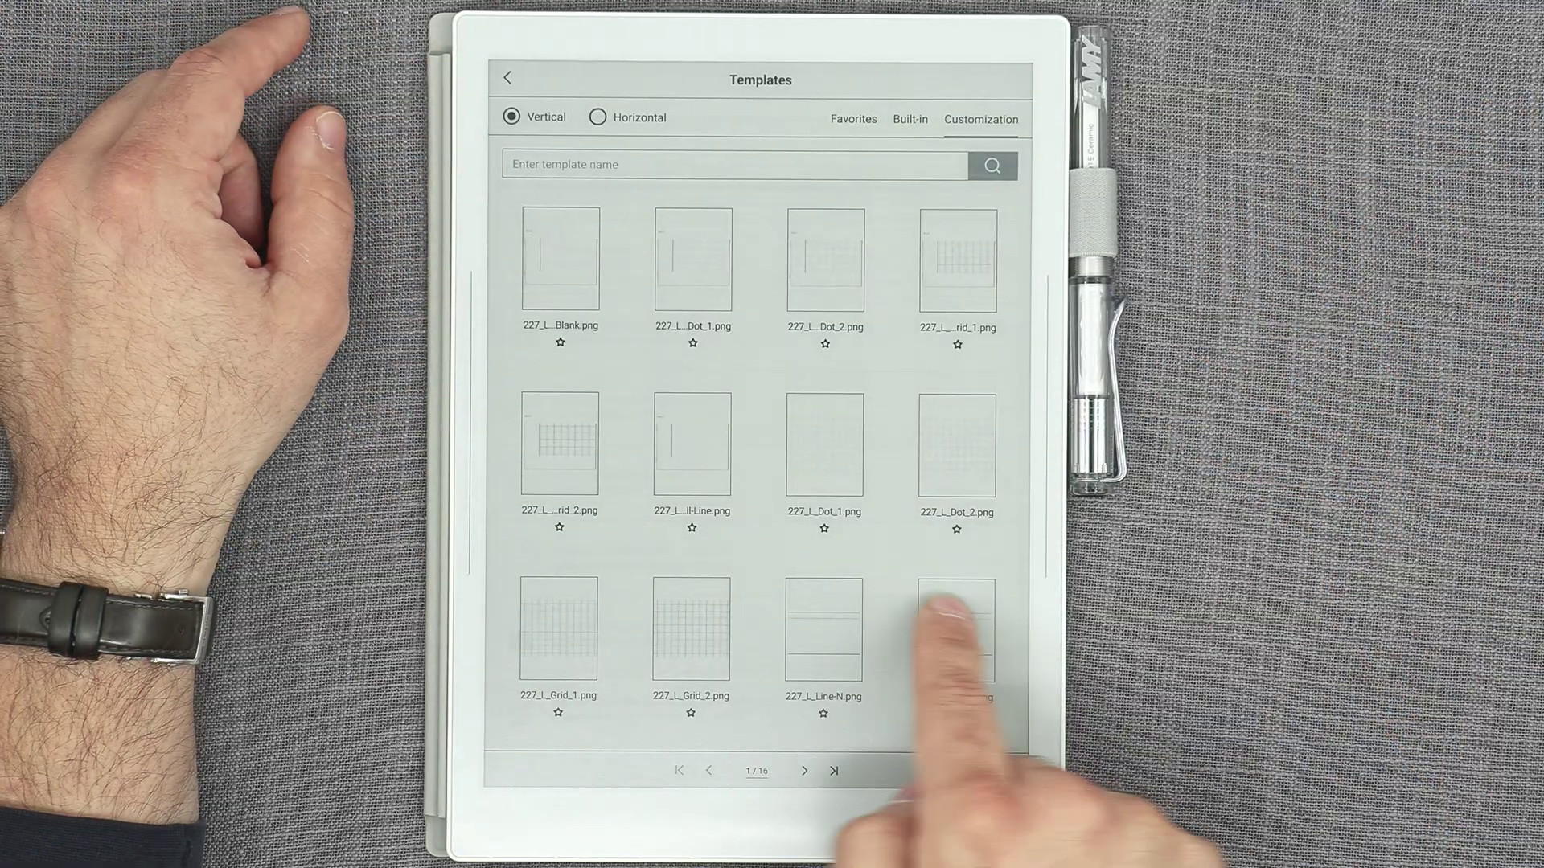
left_click_drag(961, 563, 620, 562)
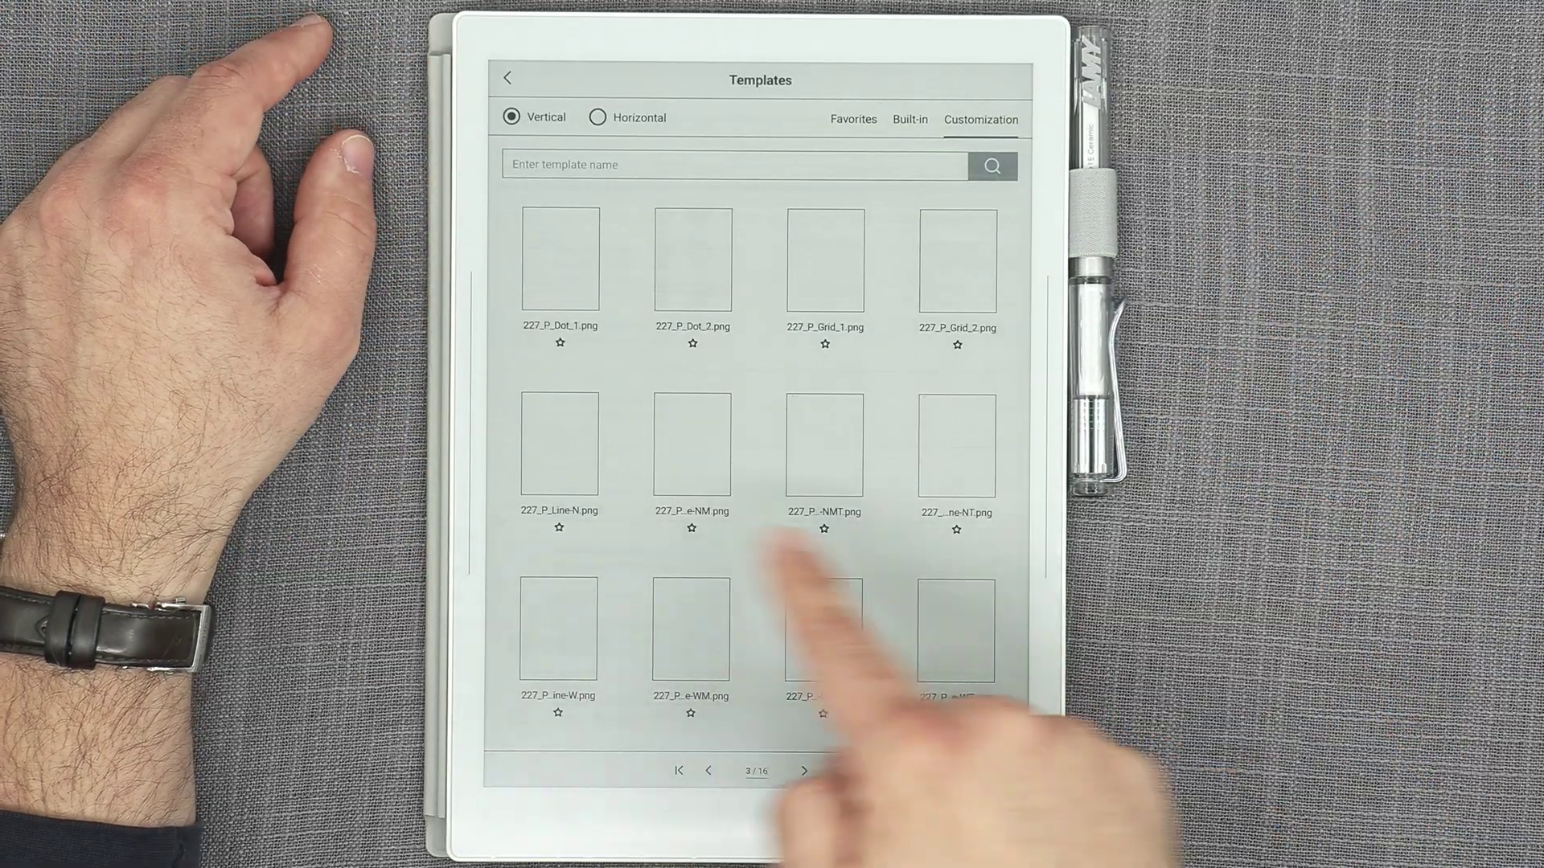
left_click_drag(909, 562, 615, 563)
left_click_drag(691, 533, 623, 554)
left_click_drag(853, 527, 627, 555)
mouse_move(945, 523)
left_mouse_down()
mouse_move(635, 554)
mouse_move(554, 498)
left_mouse_up()
mouse_move(965, 517)
left_mouse_down()
mouse_move(635, 555)
mouse_move(932, 518)
left_mouse_up()
mouse_move(708, 531)
left_mouse_down()
mouse_move(845, 506)
mouse_move(925, 519)
mouse_move(808, 523)
mouse_move(917, 611)
mouse_move(925, 518)
left_mouse_up()
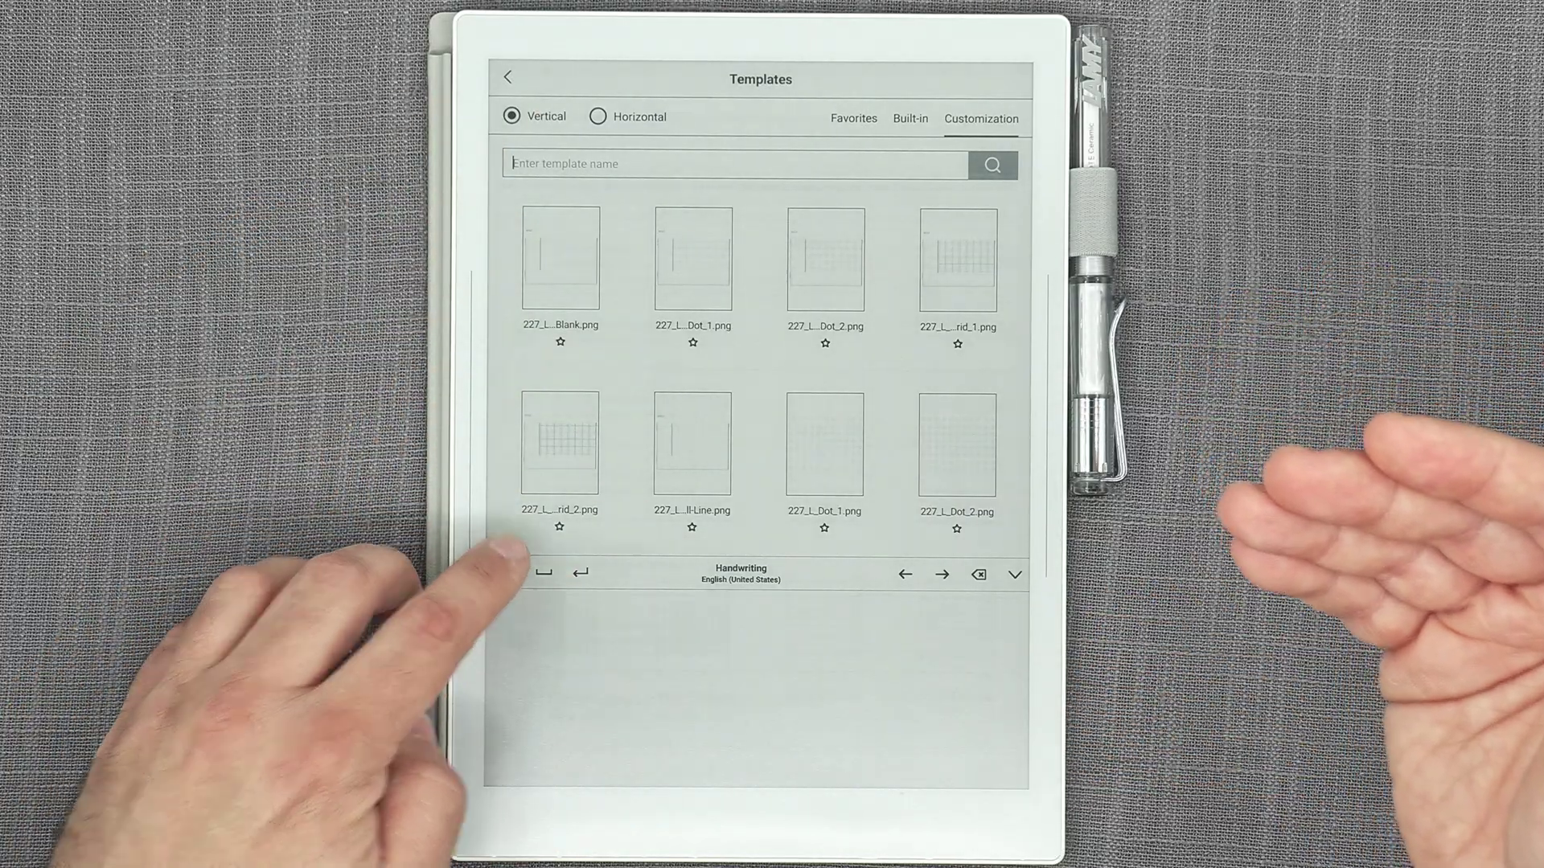
Search the custom templates for 311 and page through the matching layouts.
left_click(508, 571)
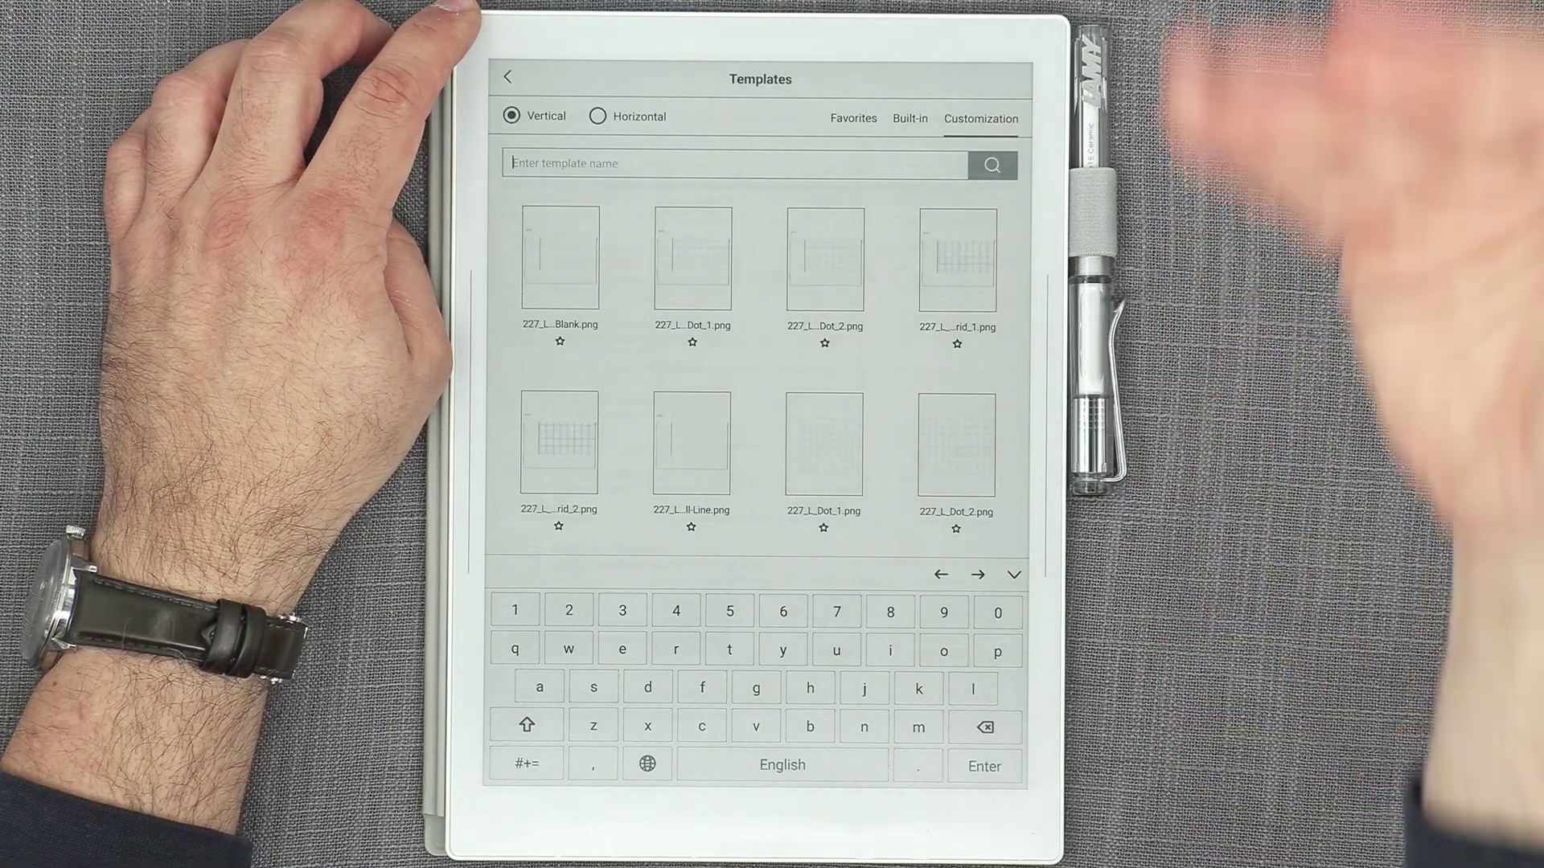
type("311")
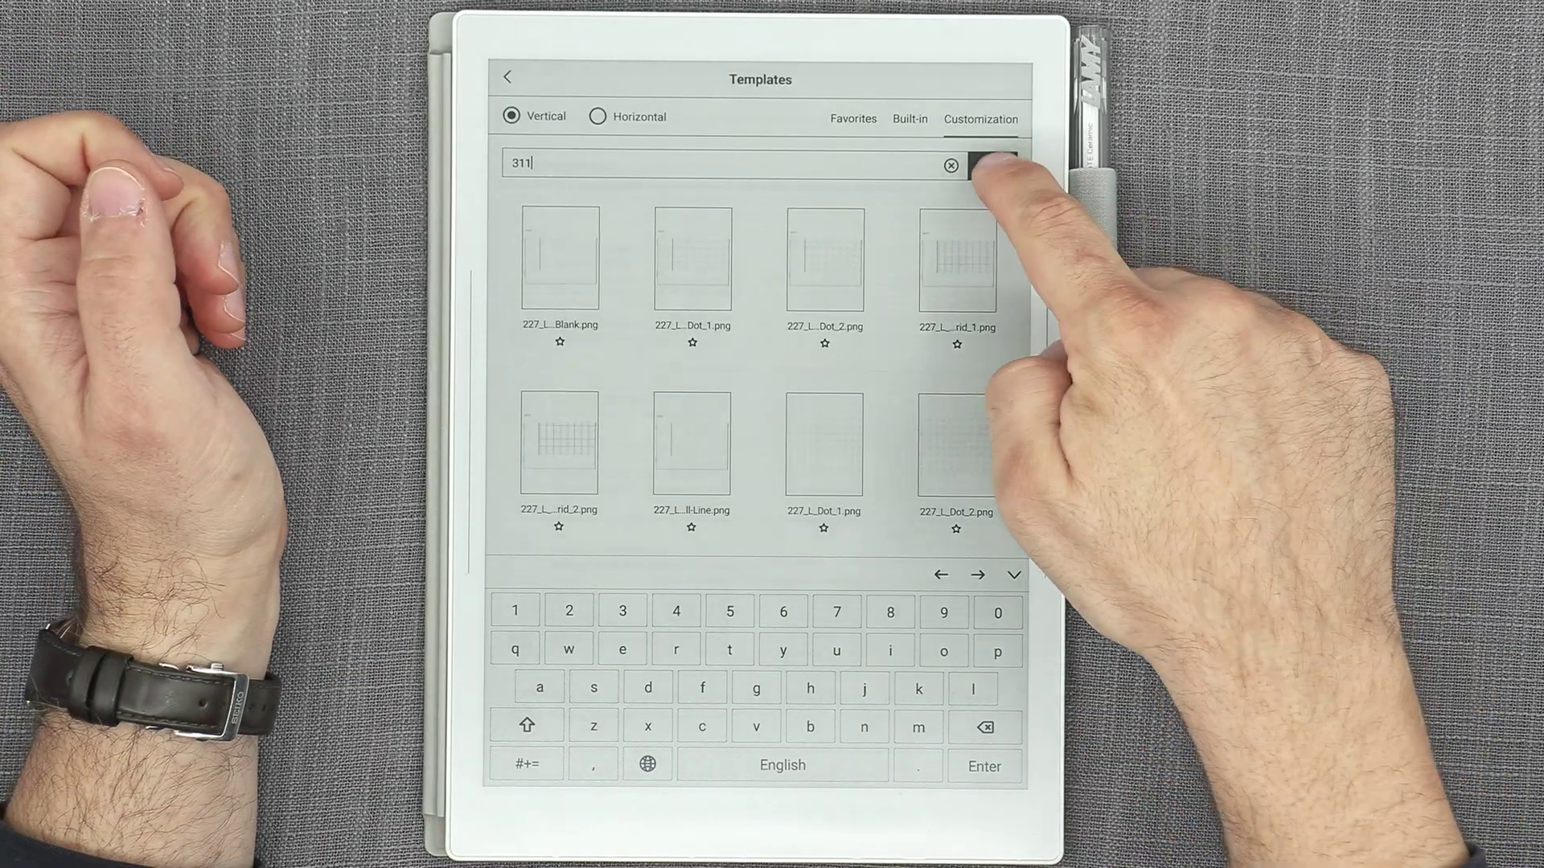
left_click(992, 165)
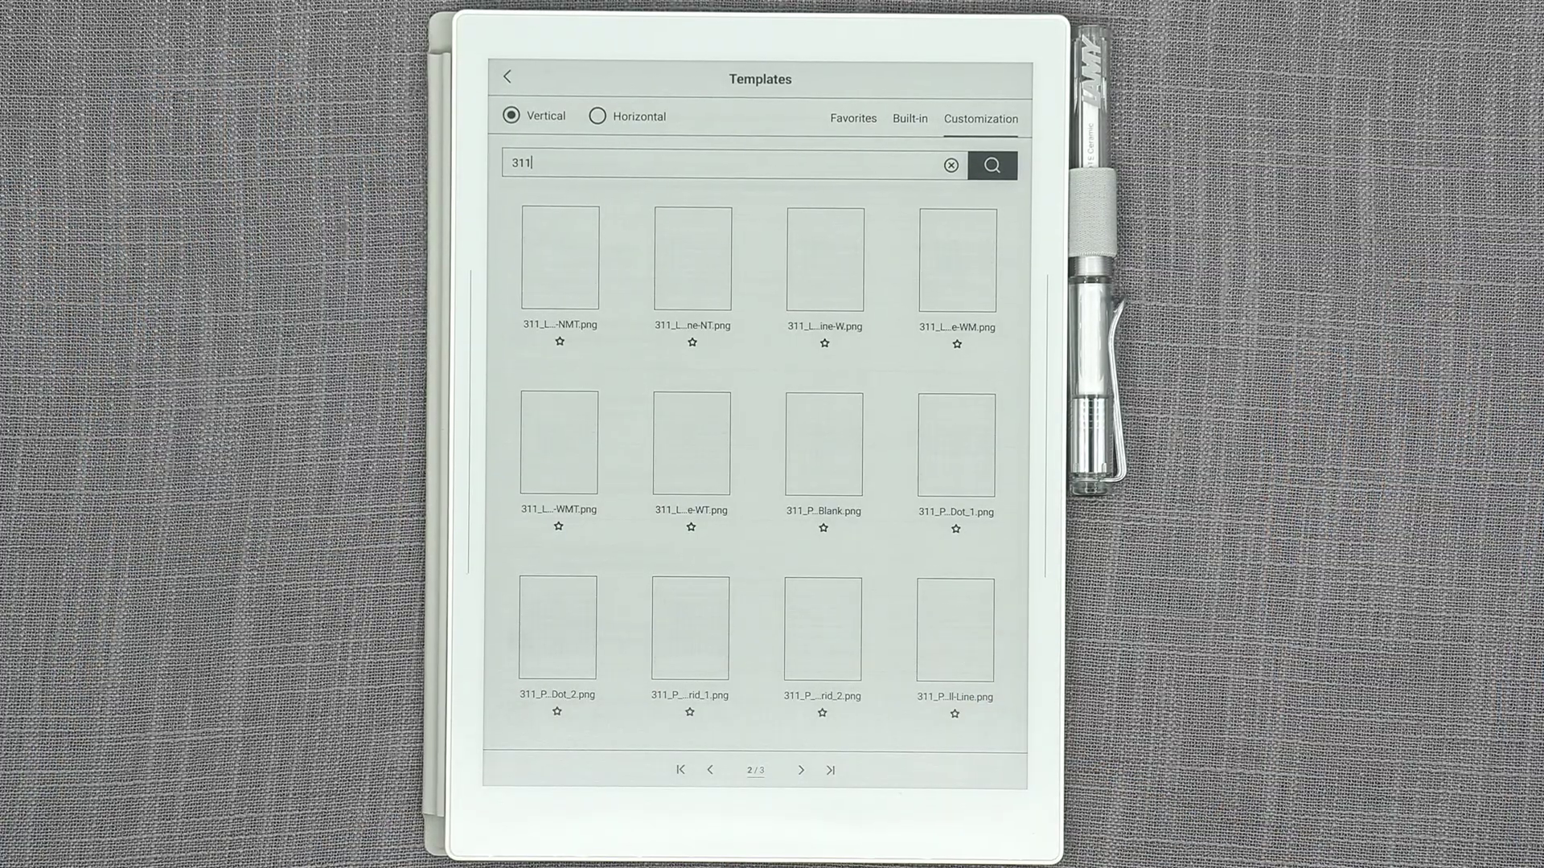
left_click_drag(820, 627, 689, 620)
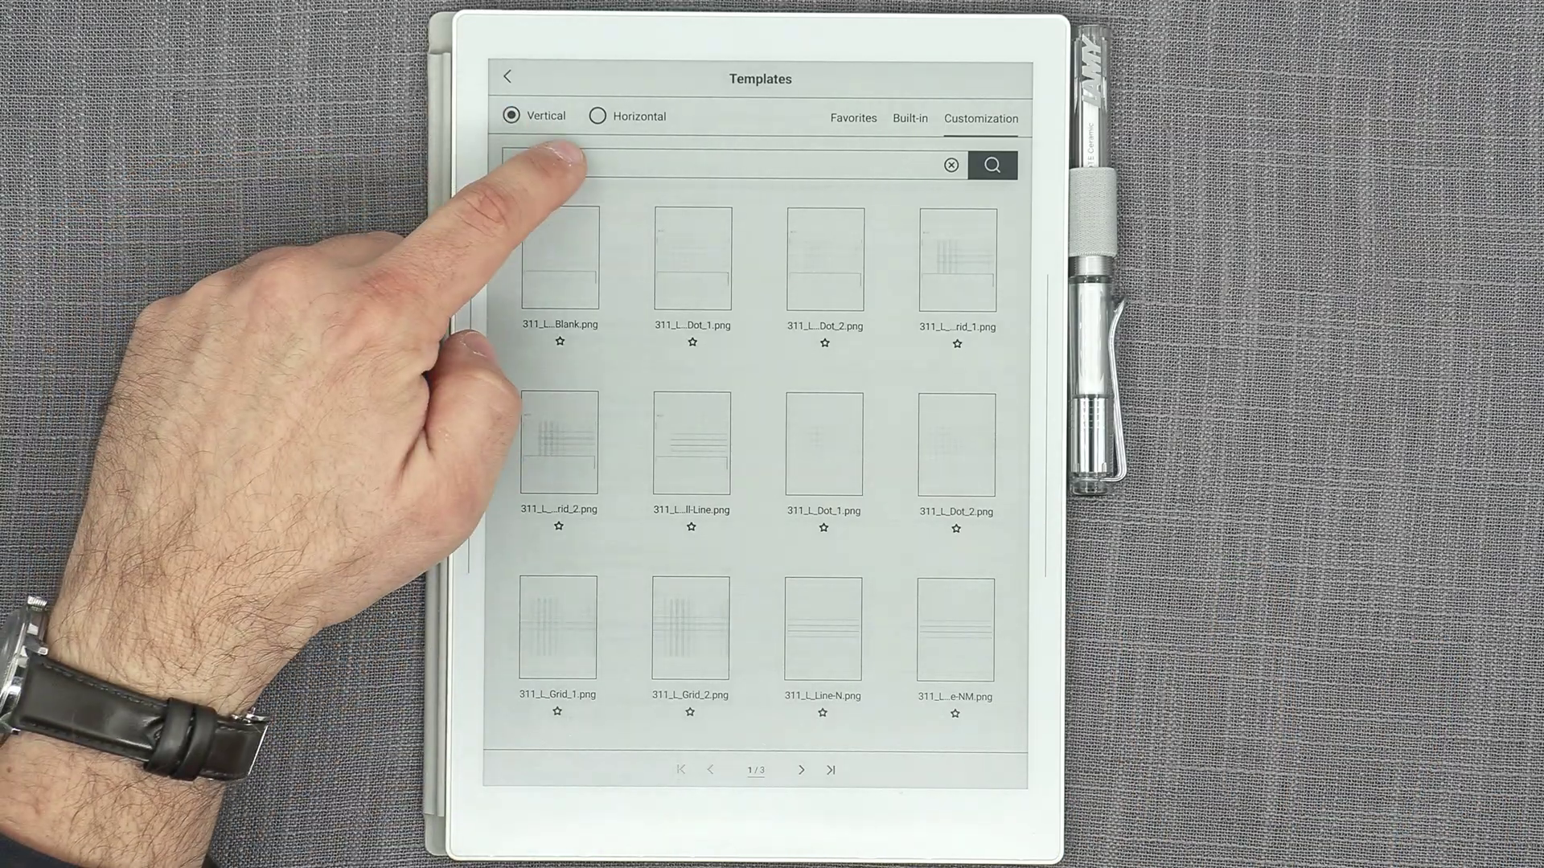
Narrow the custom template search to 311_P_Cornel.
left_click(562, 163)
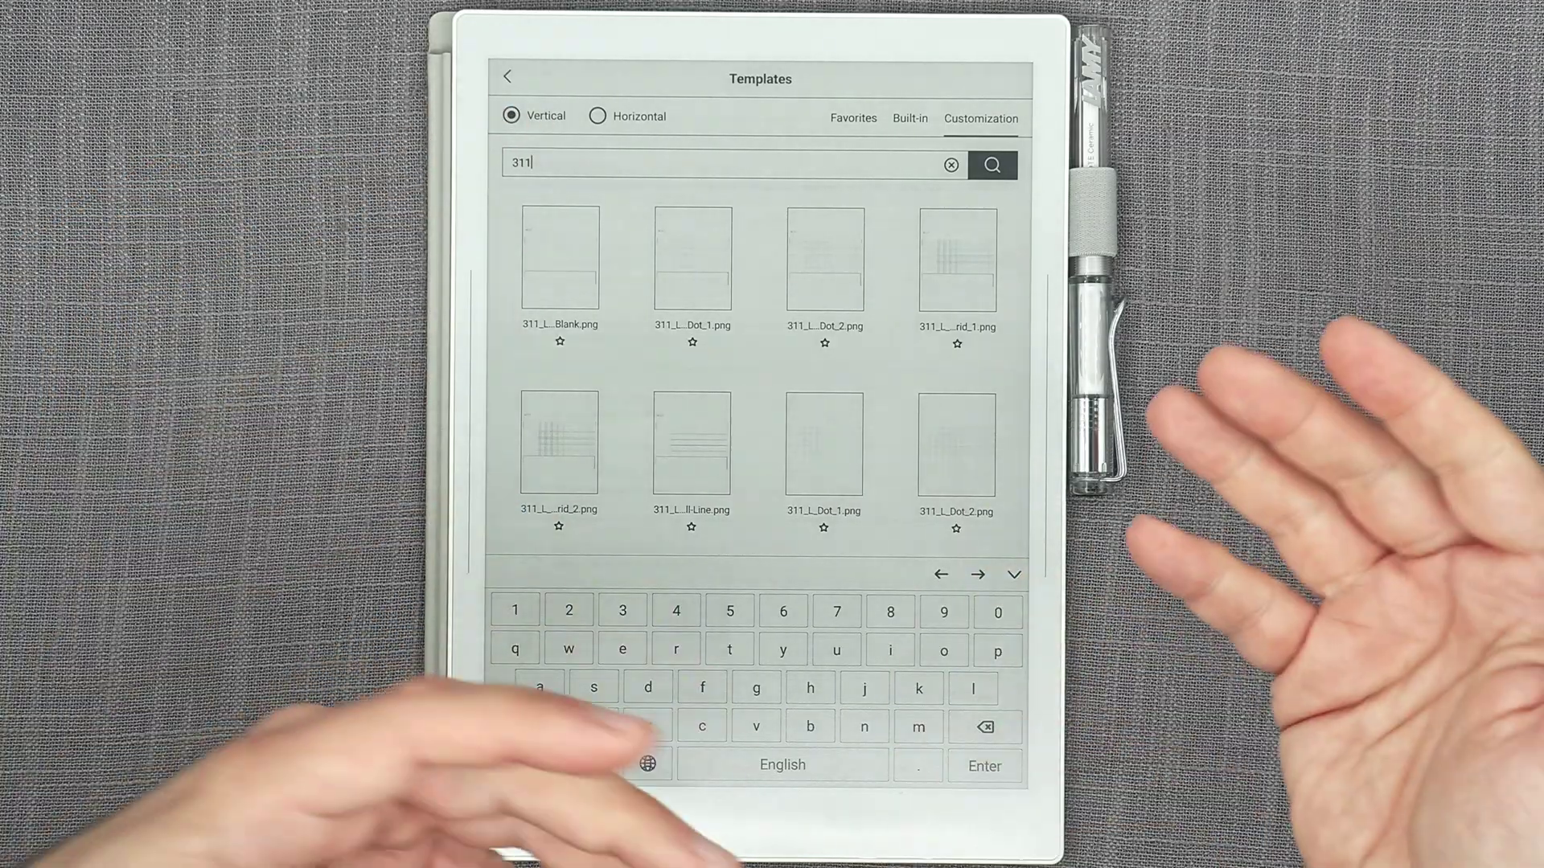
left_click(527, 764)
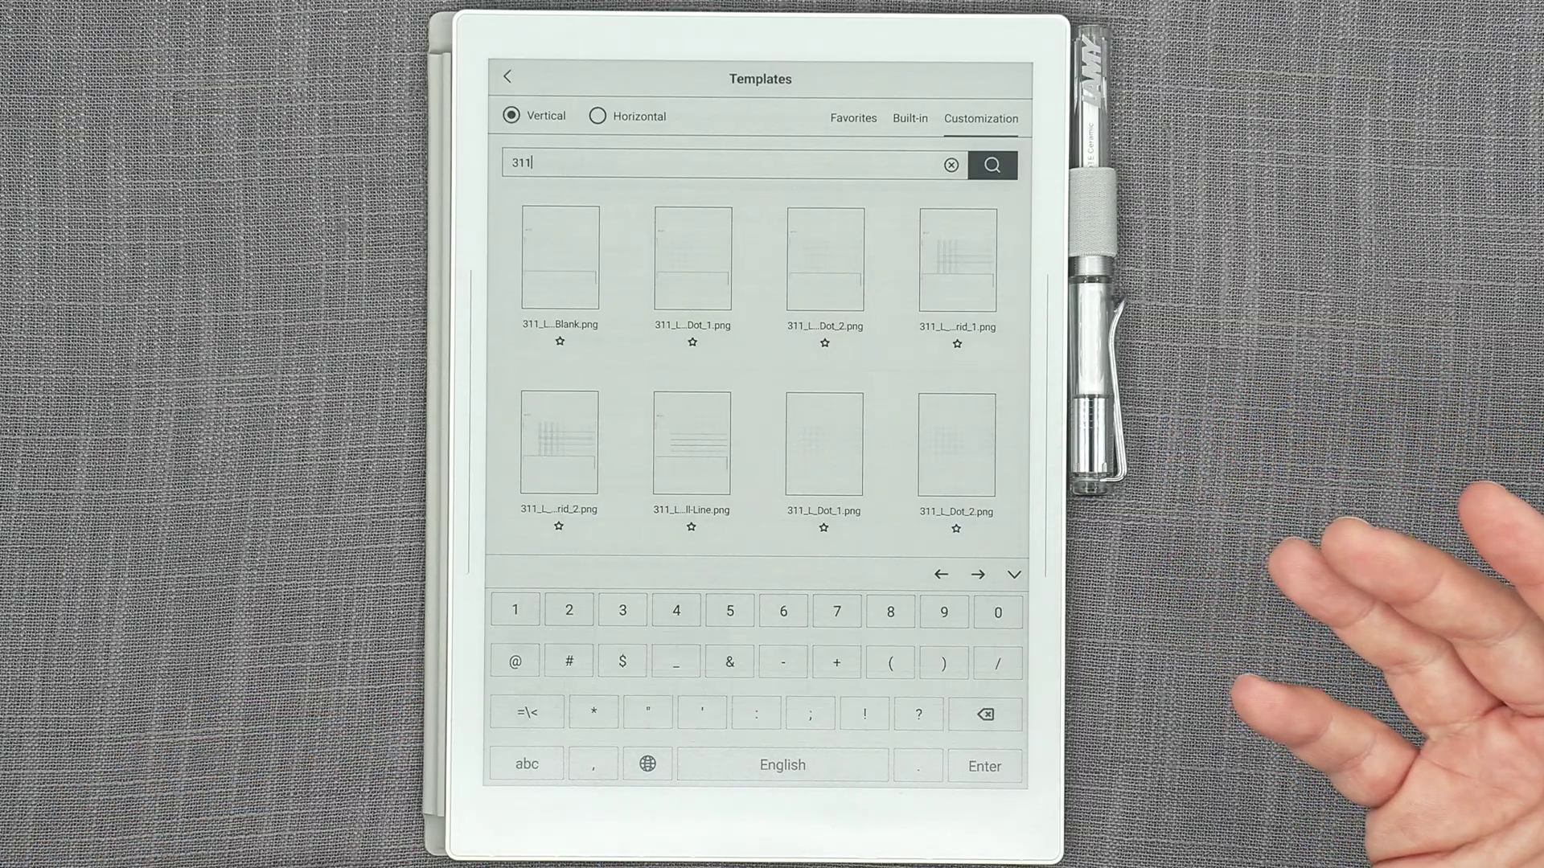
left_click(676, 662)
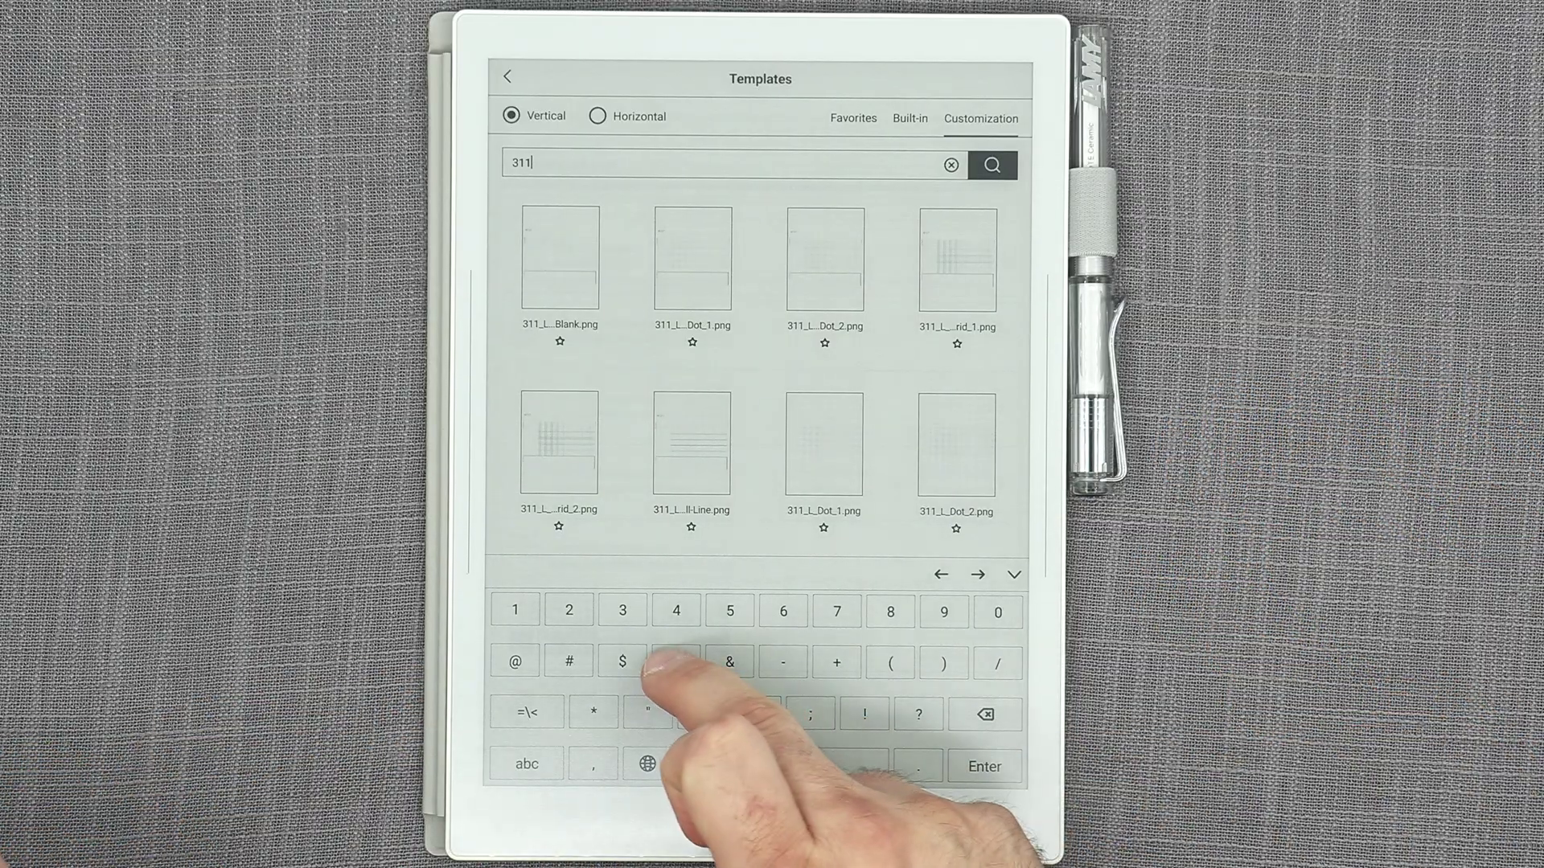
left_click(526, 764)
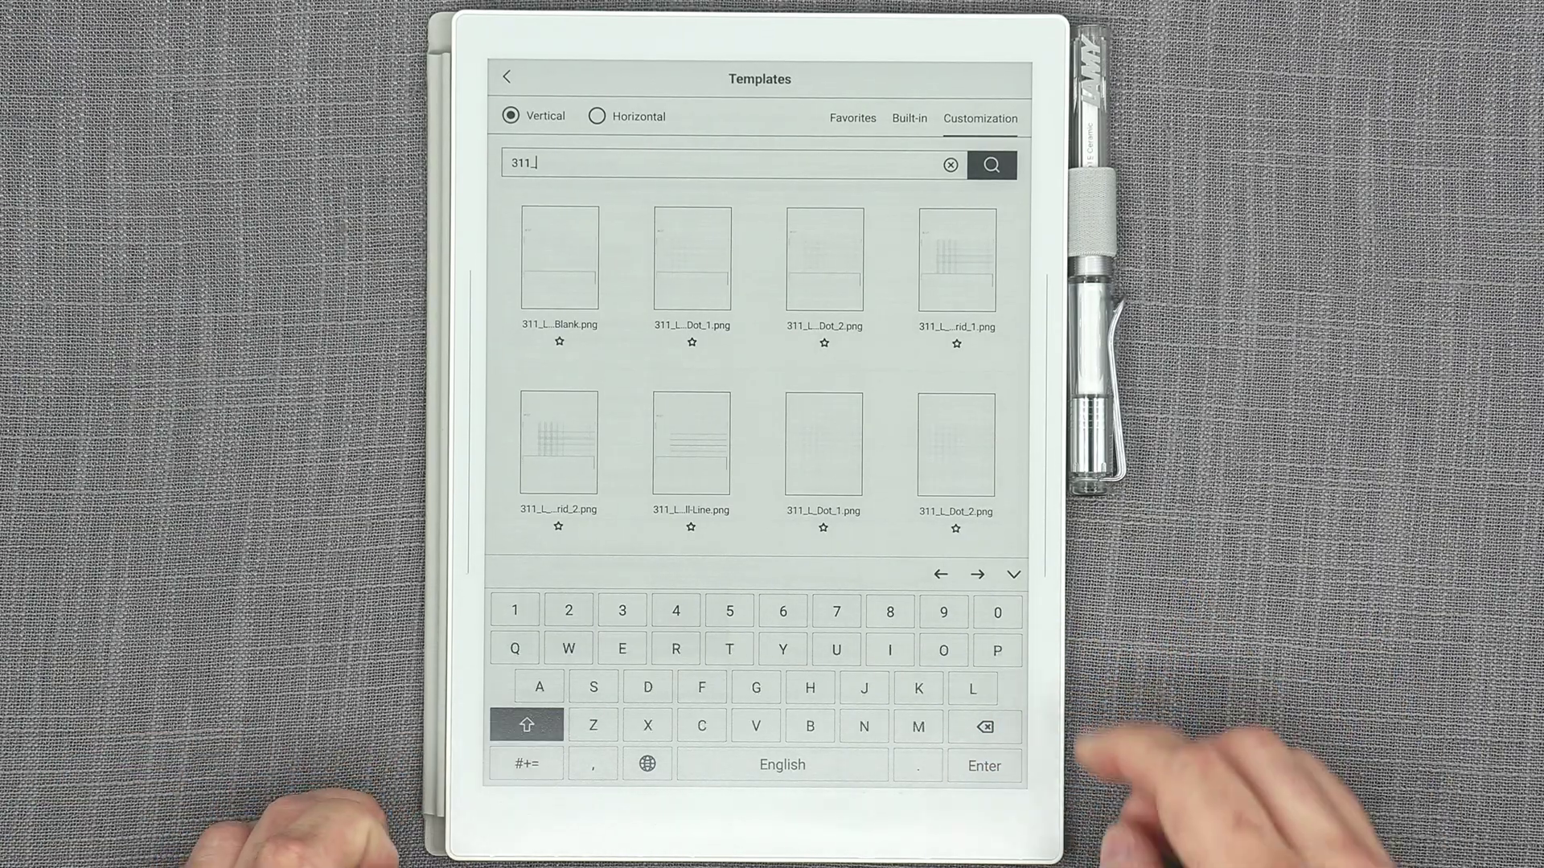
left_click(997, 650)
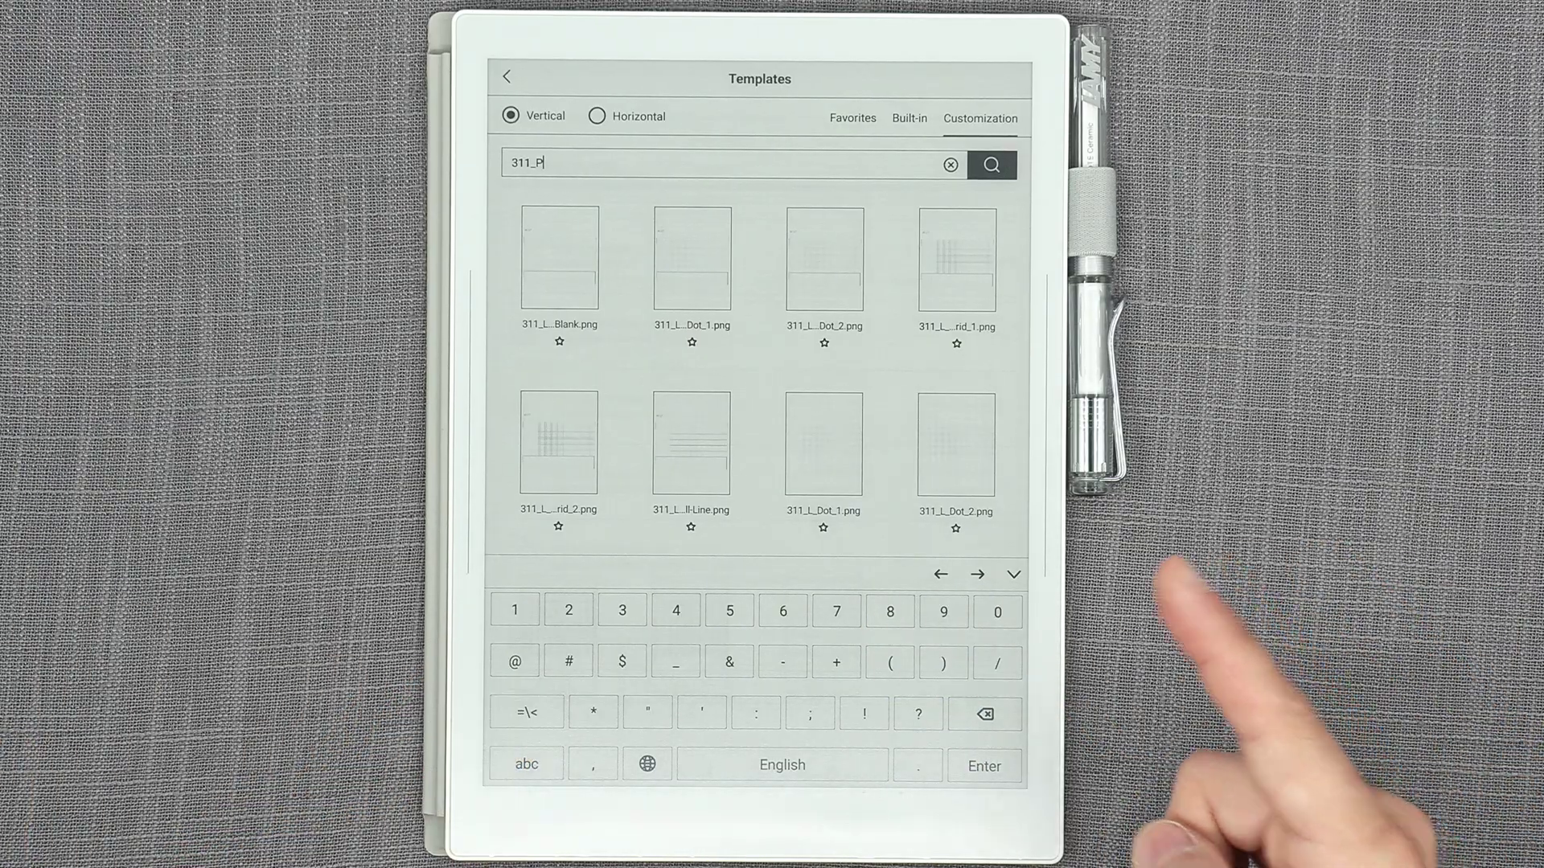
type("_")
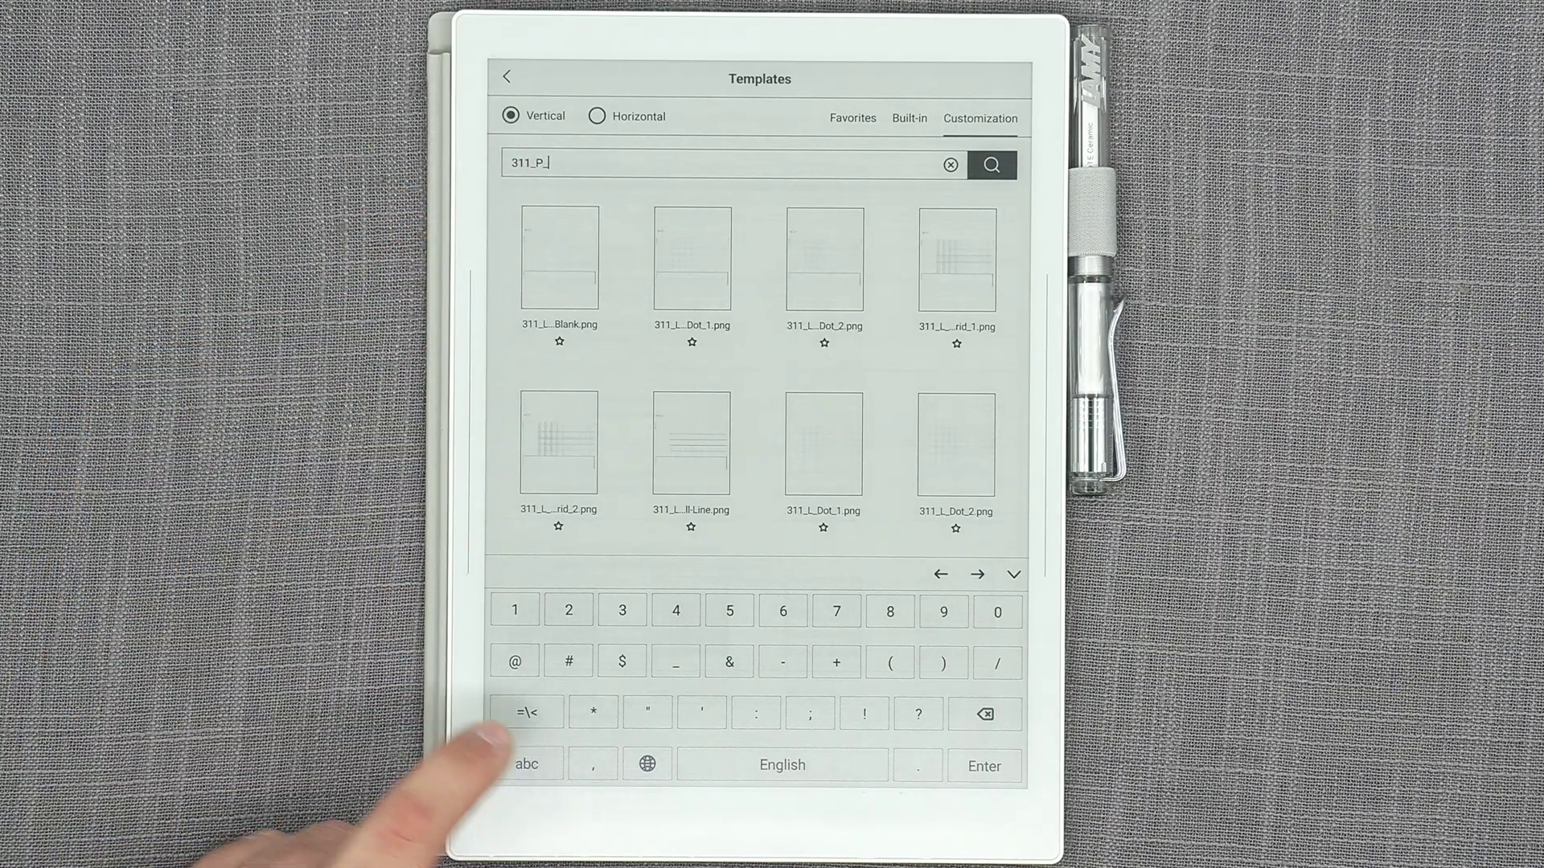
type("Corn")
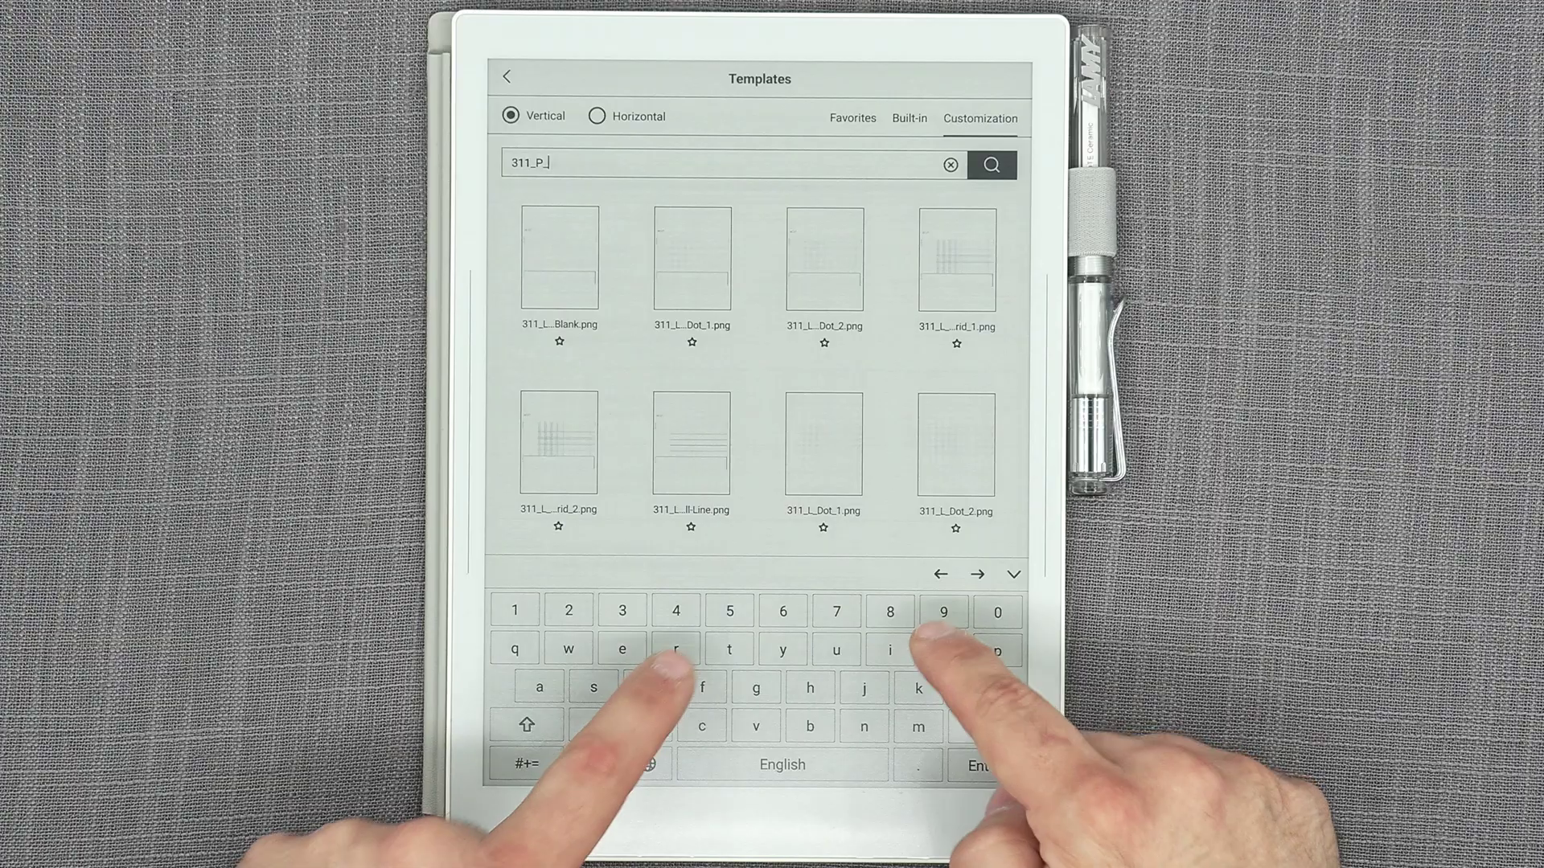
type("el")
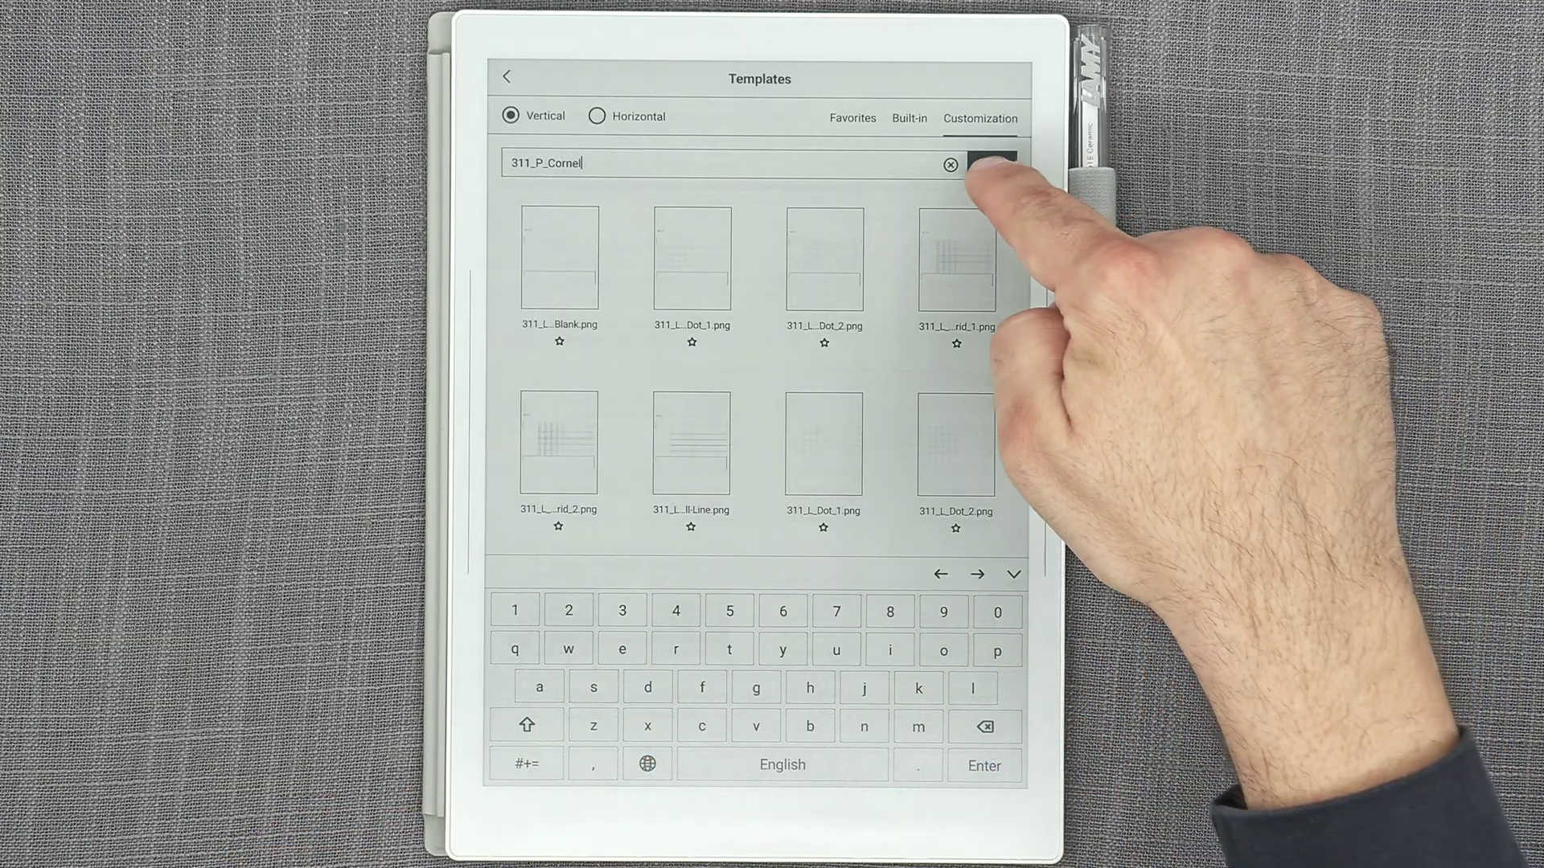
left_click(991, 165)
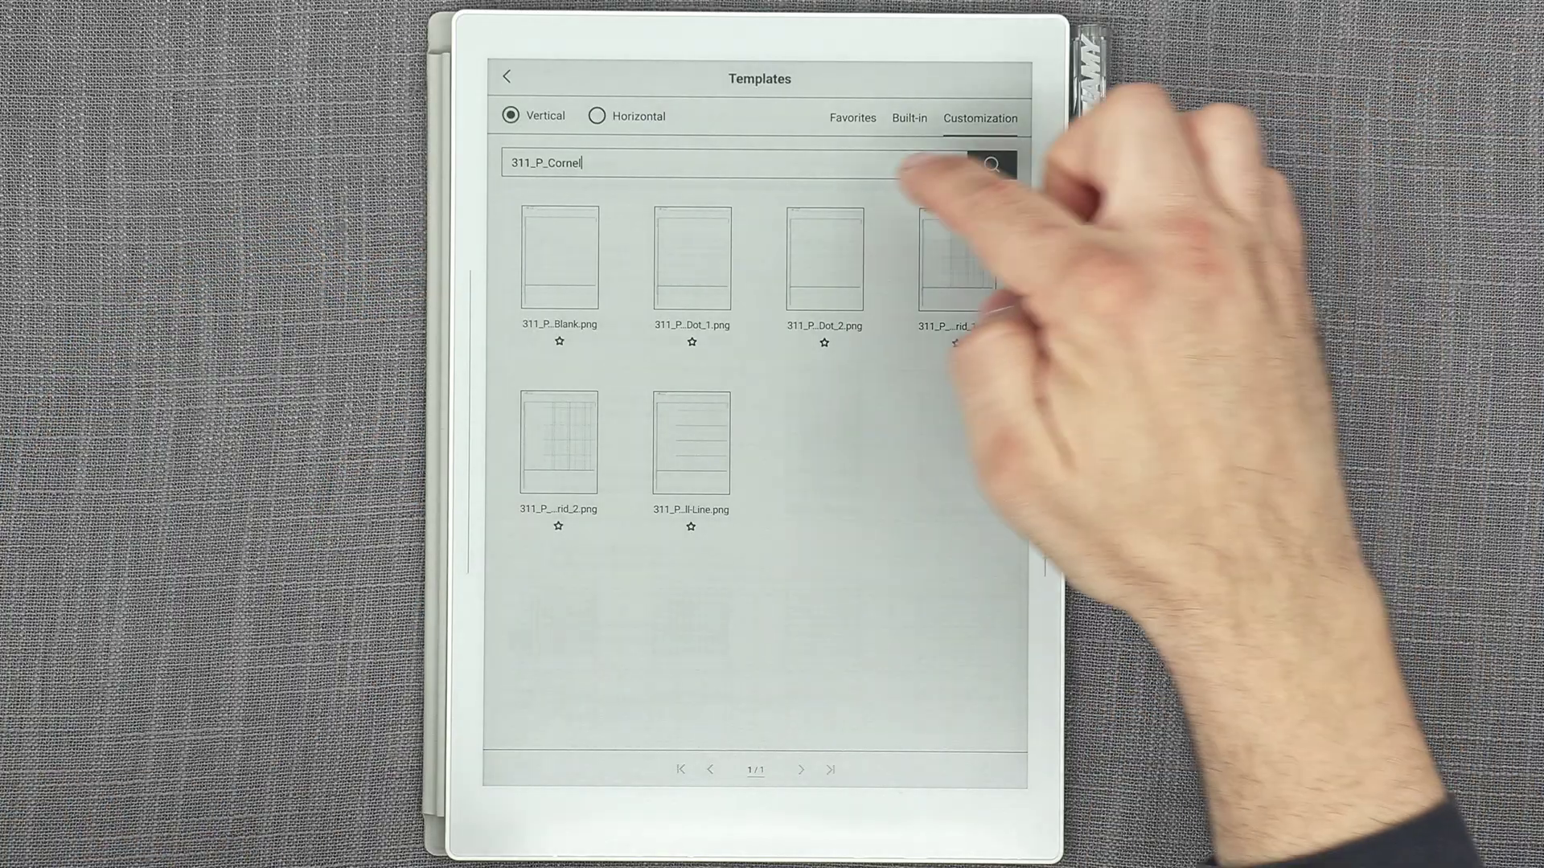
Search the custom templates for 311_P_Grid and apply 311_P_Grid_2.png to the notebook.
left_click(925, 164)
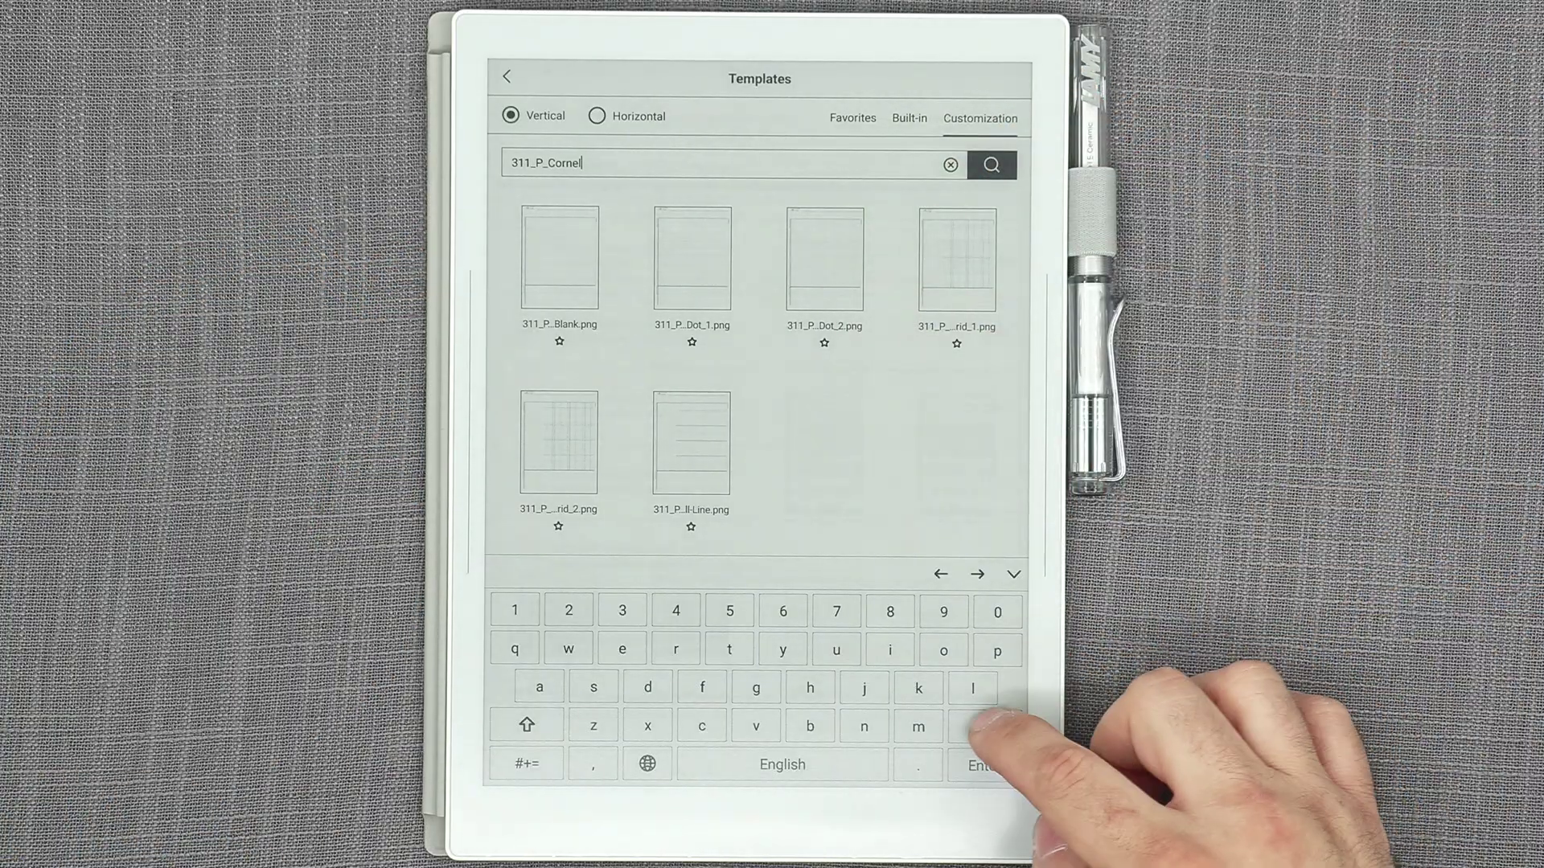
type("Grid")
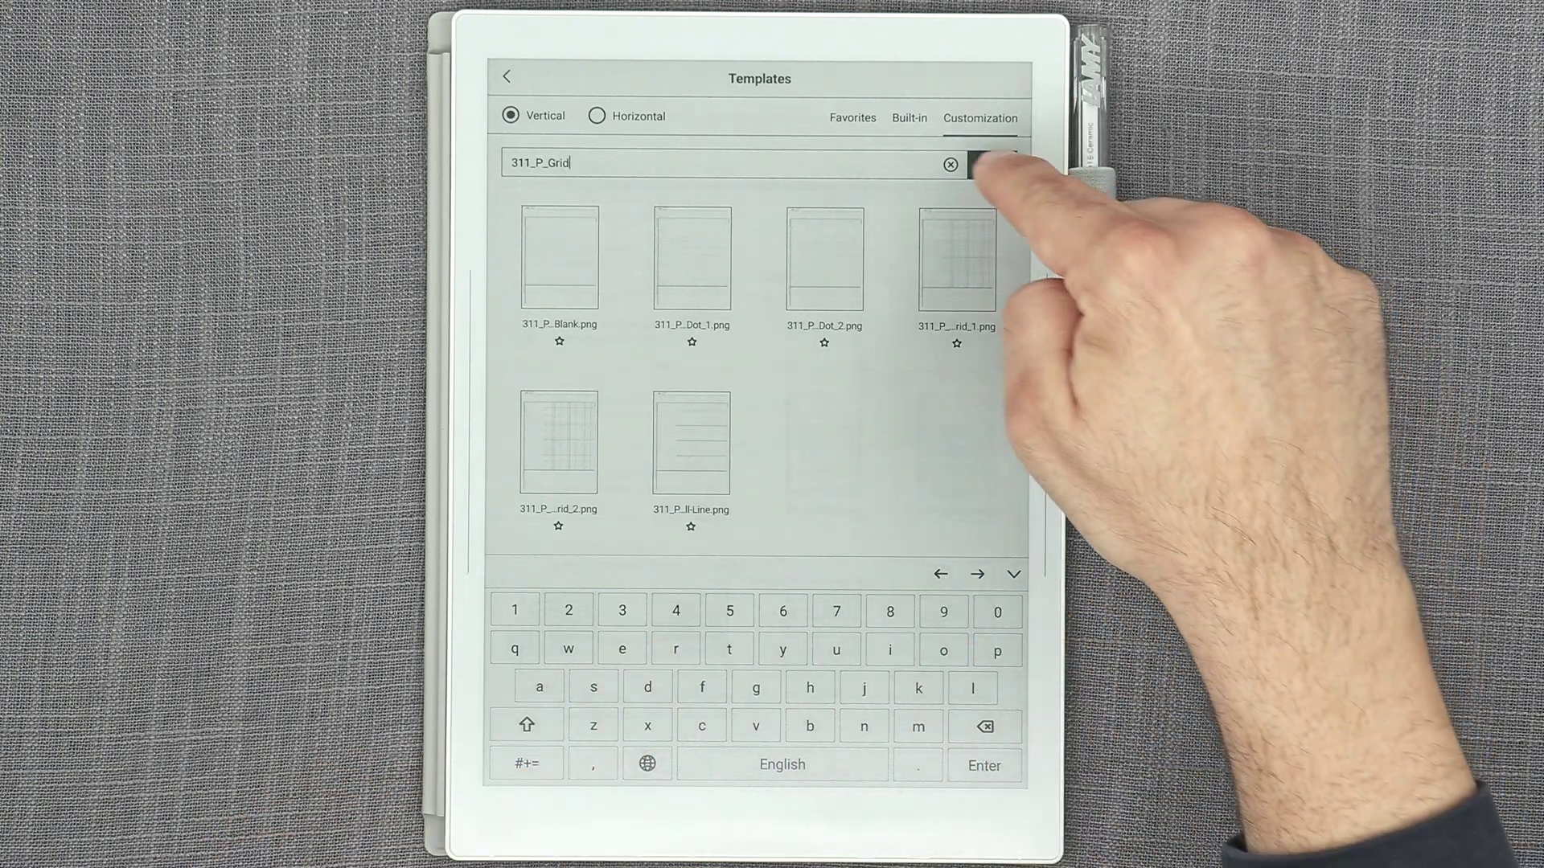
left_click(991, 164)
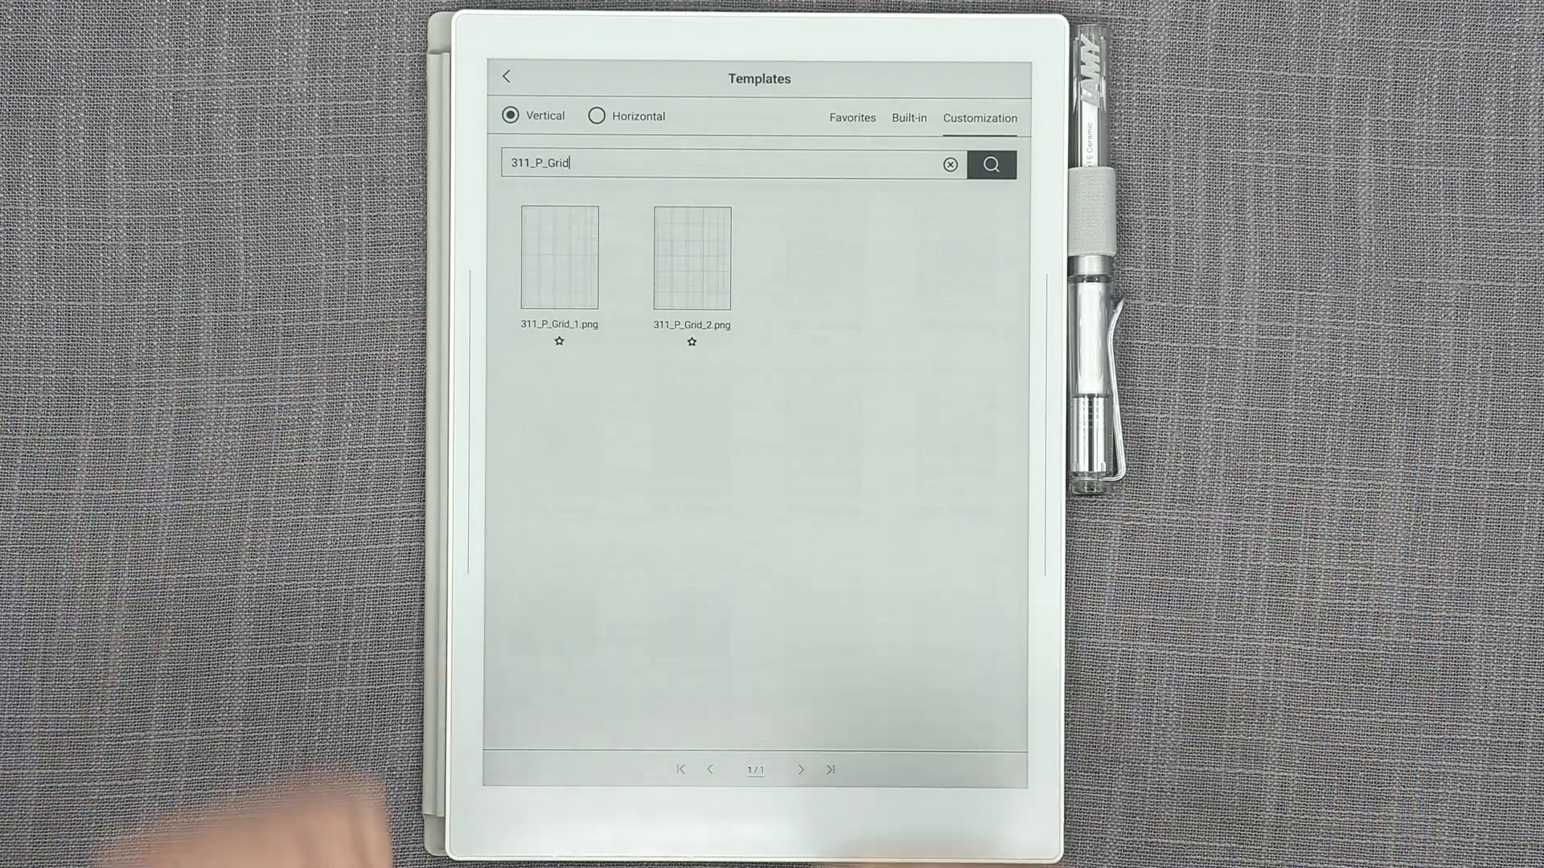
left_click(691, 265)
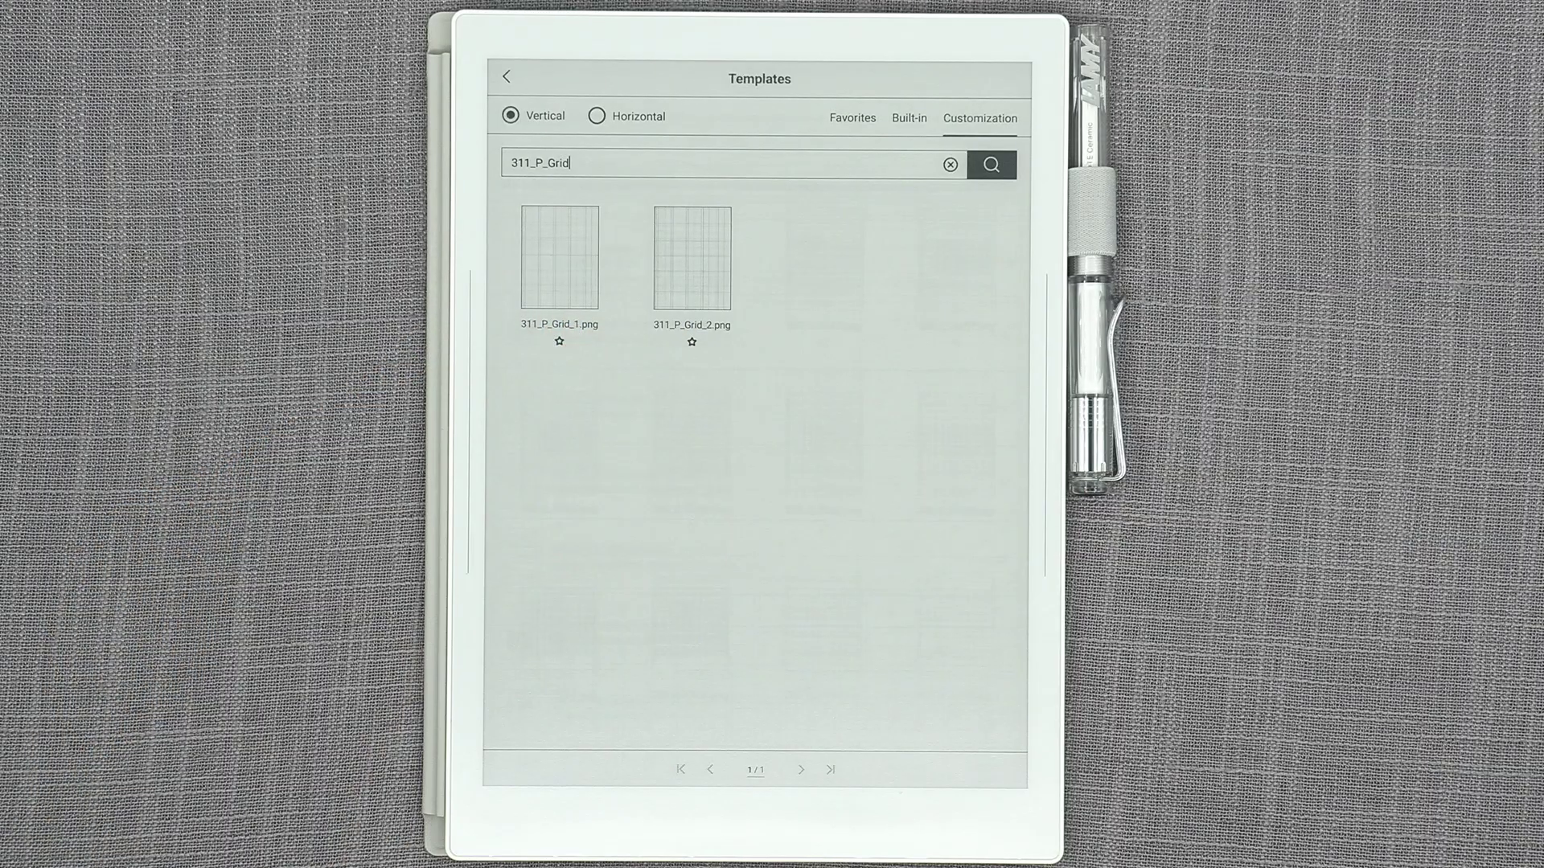
left_click(1000, 79)
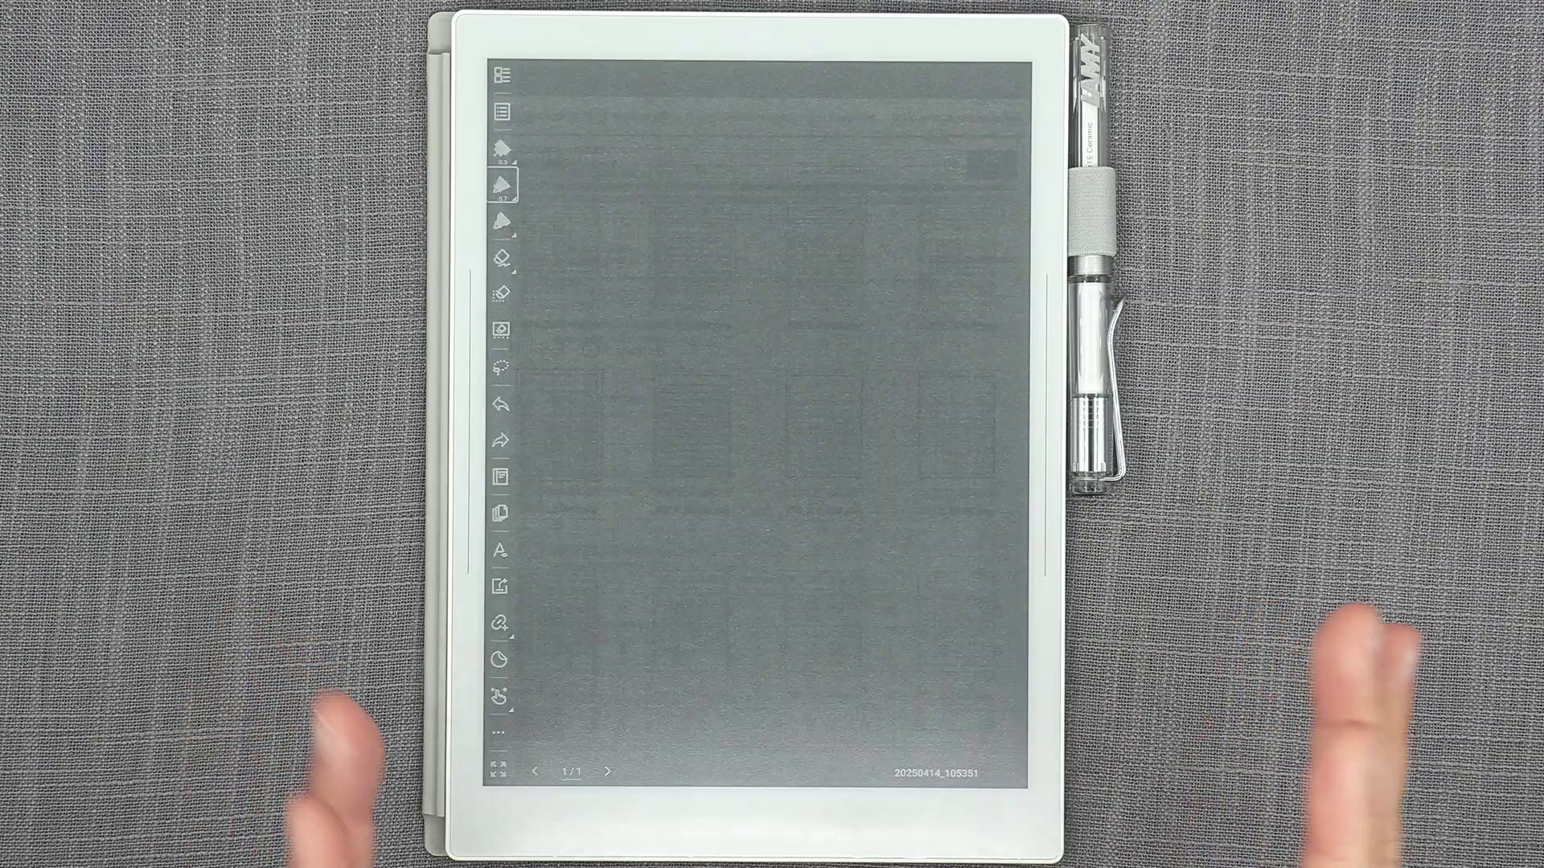